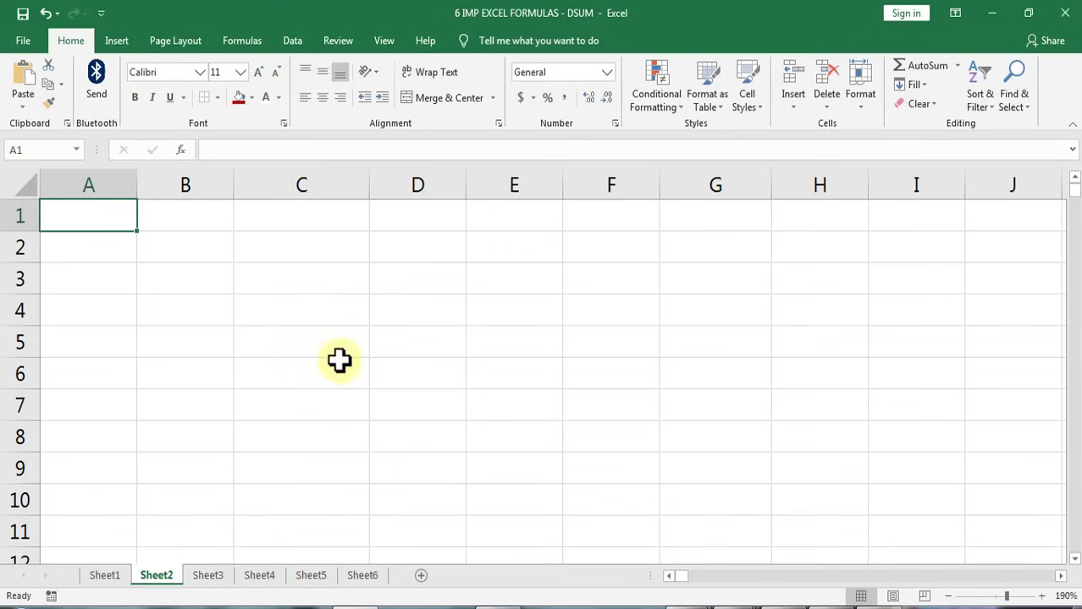
- Select sample cells C4, D4, E4, C7, C5, E5 and D5 to show their cell references
left_click(308, 296)
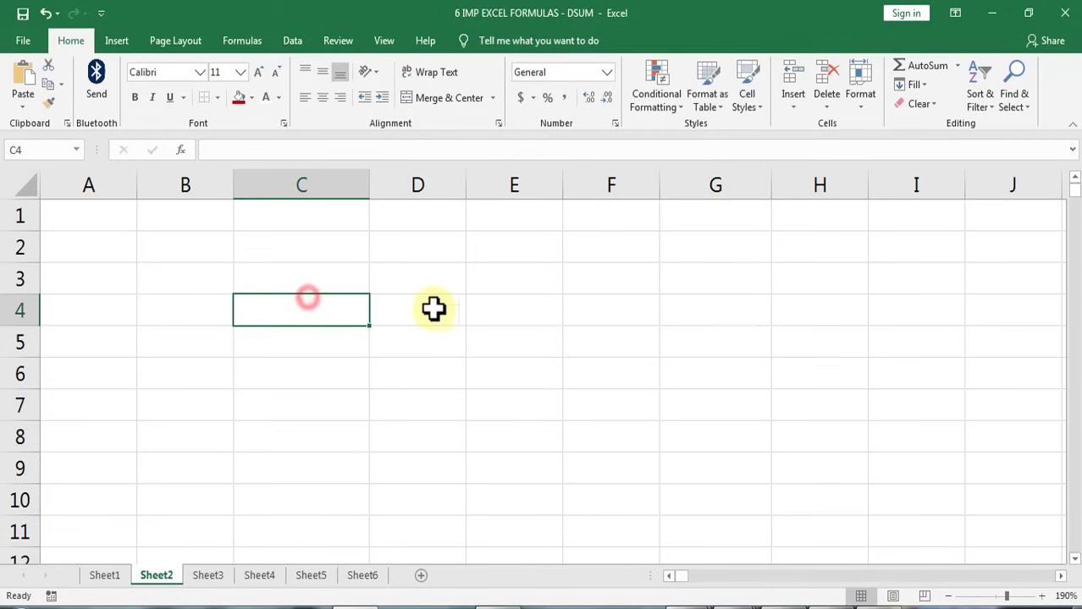
left_click(450, 309)
left_click(538, 307)
left_click(368, 387)
left_click(235, 398)
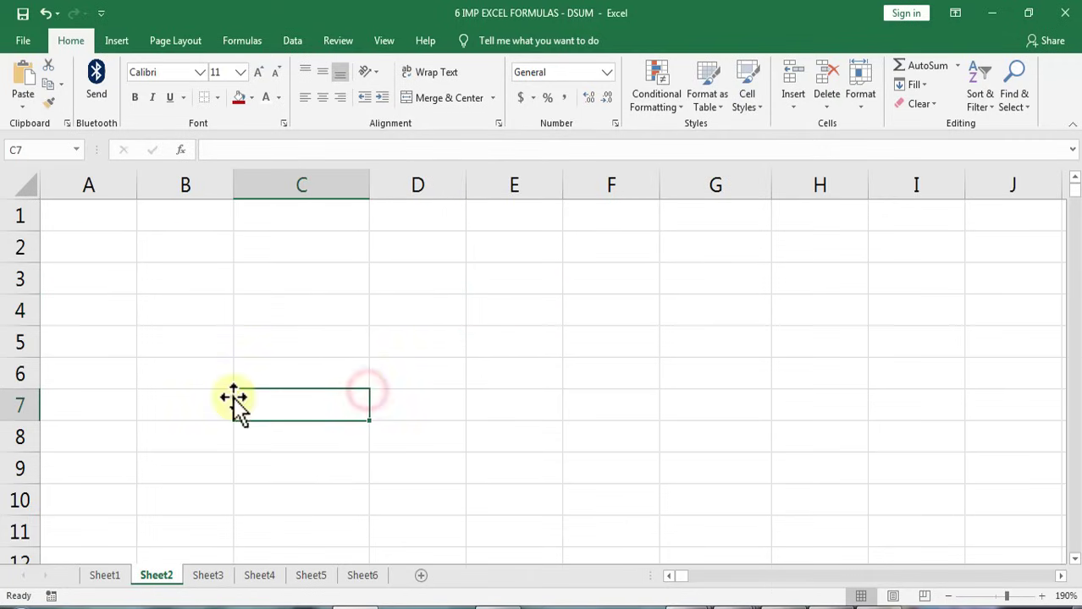
left_click(342, 326)
left_click(500, 329)
left_click(429, 344)
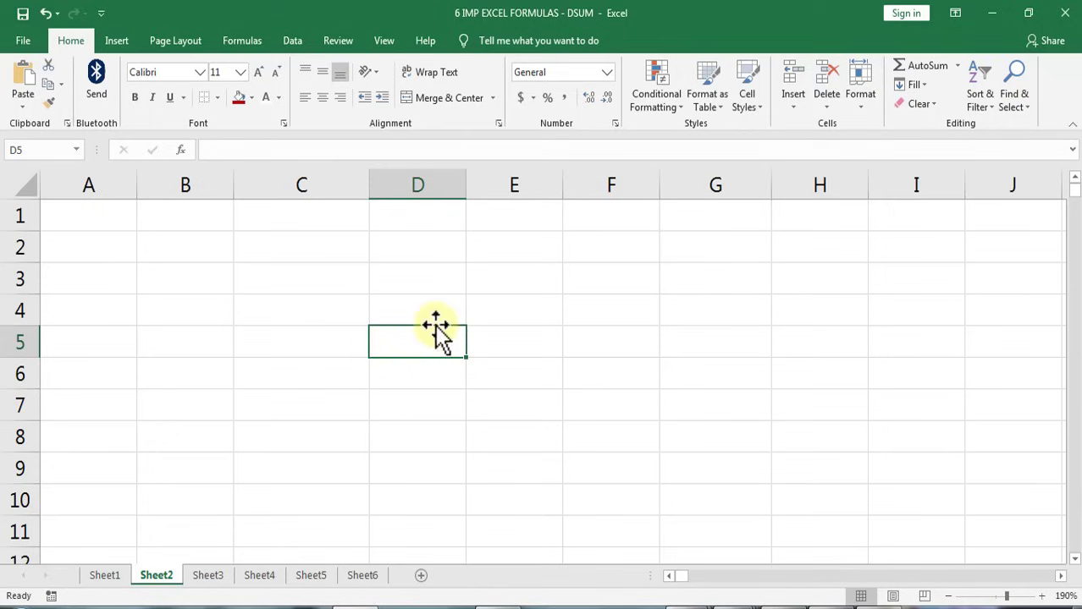
left_click(436, 332)
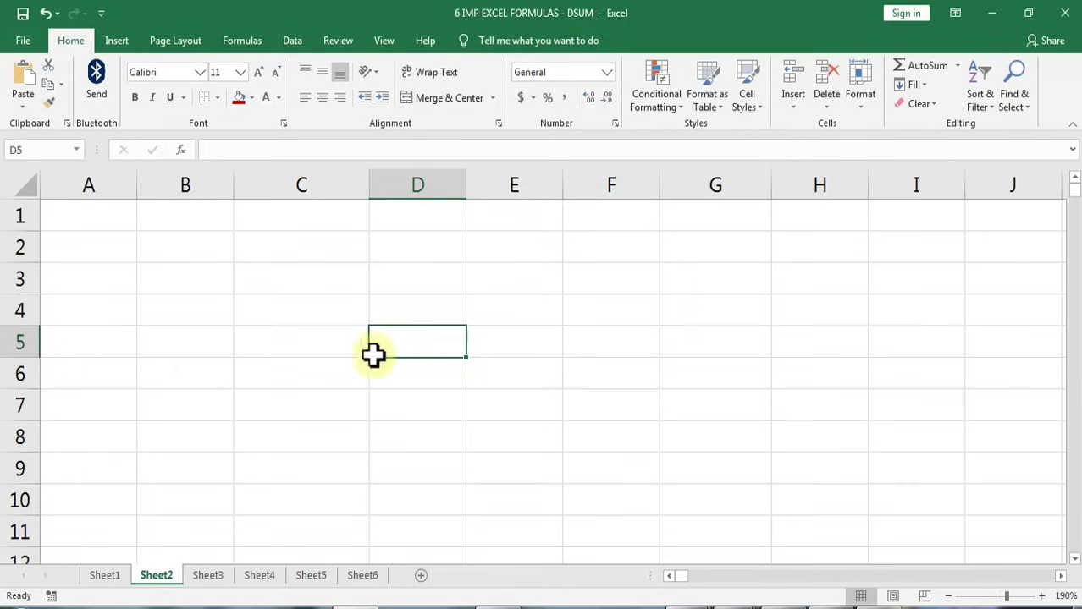
- Select whole columns A through F in turn to show column selection
left_click(122, 188)
left_click(208, 188)
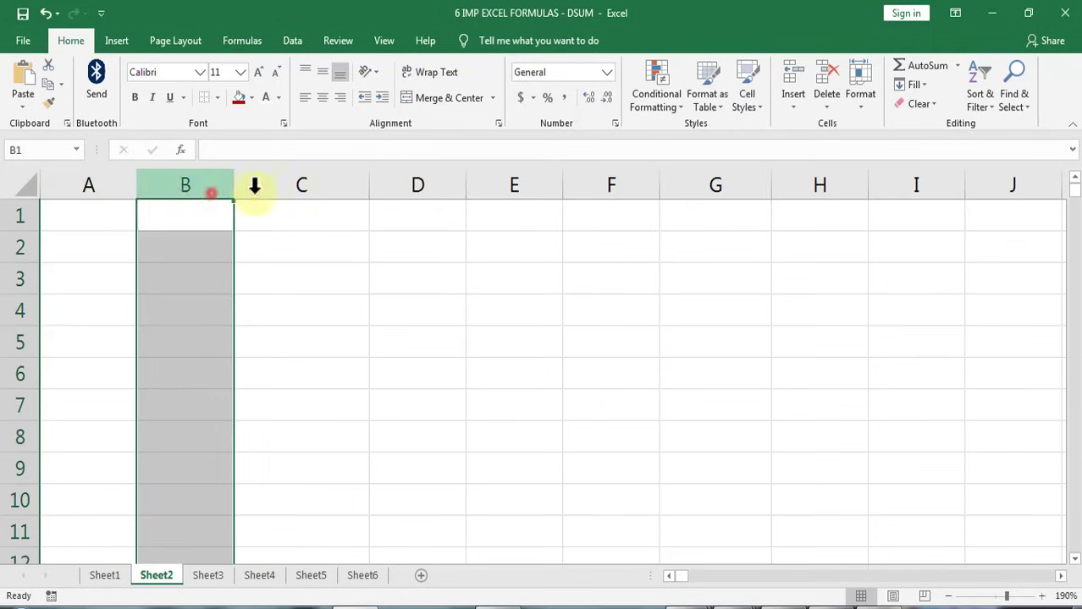
left_click(306, 187)
left_click(122, 186)
left_click(182, 188)
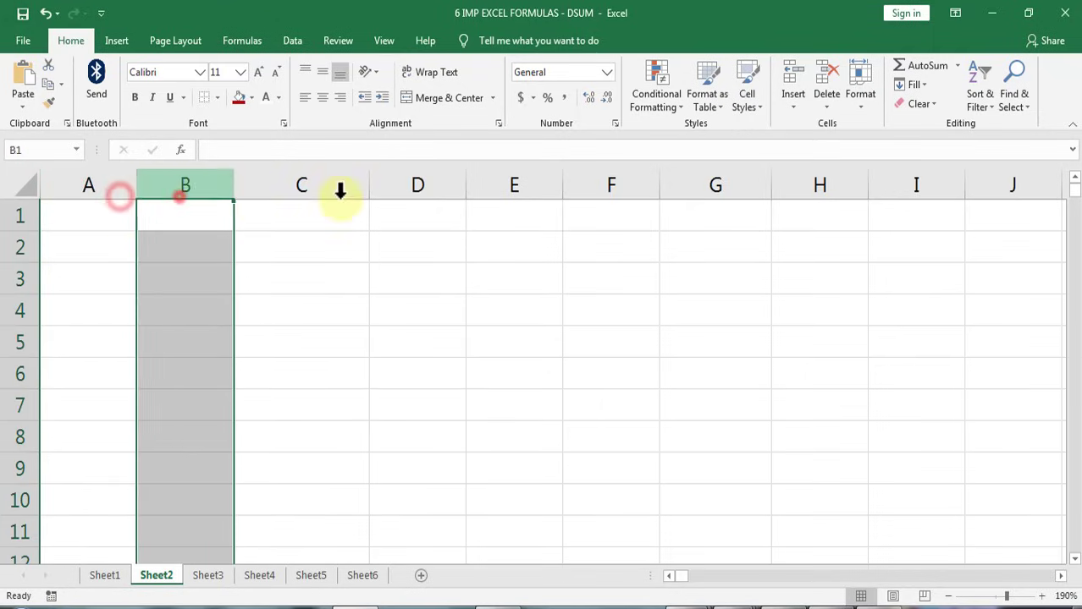
left_click(339, 195)
left_click(421, 196)
left_click(512, 184)
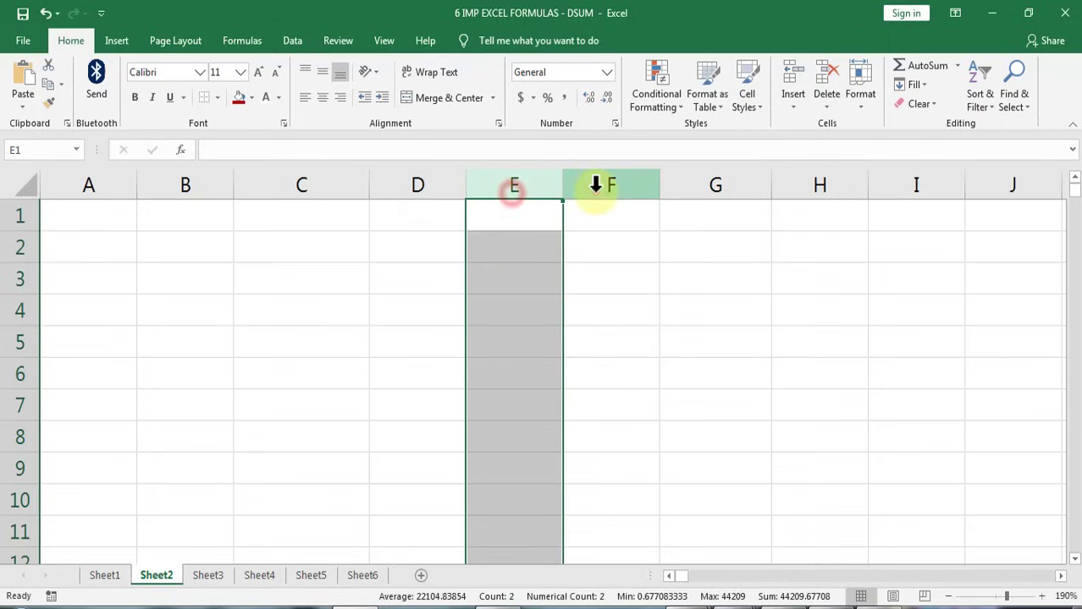
left_click(608, 186)
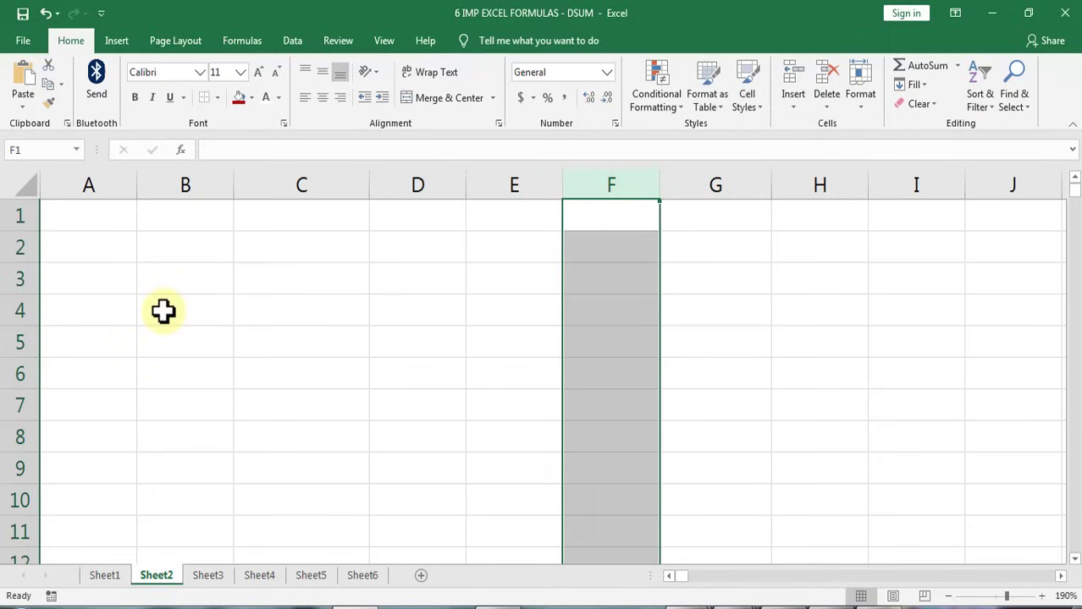
- Select rows 1 to 4, then choose cell C4 for an entry
left_click(20, 217)
left_click(20, 246)
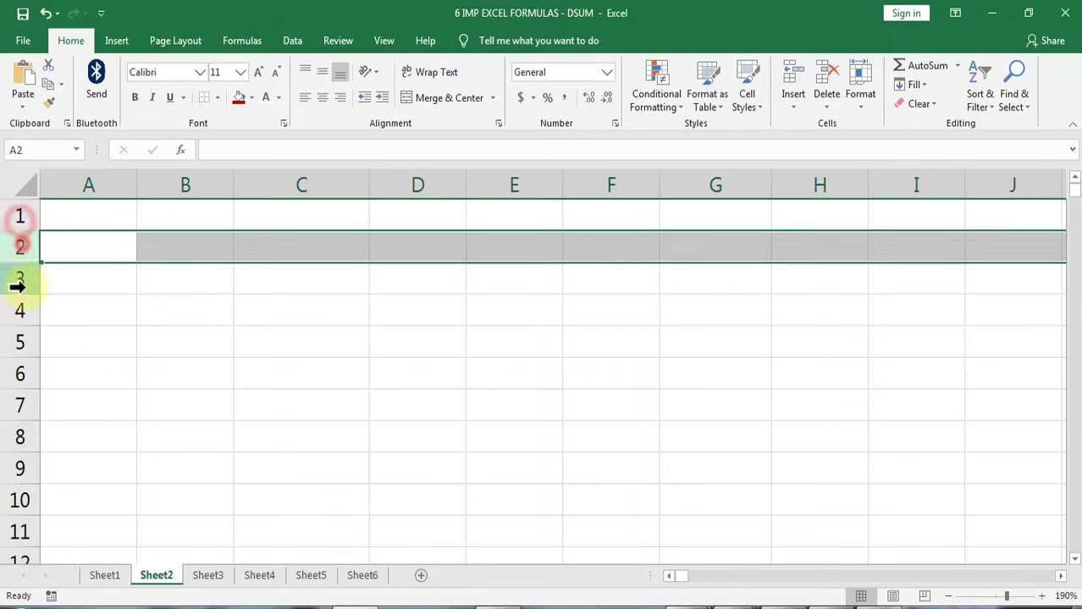
left_click(19, 279)
left_click(19, 309)
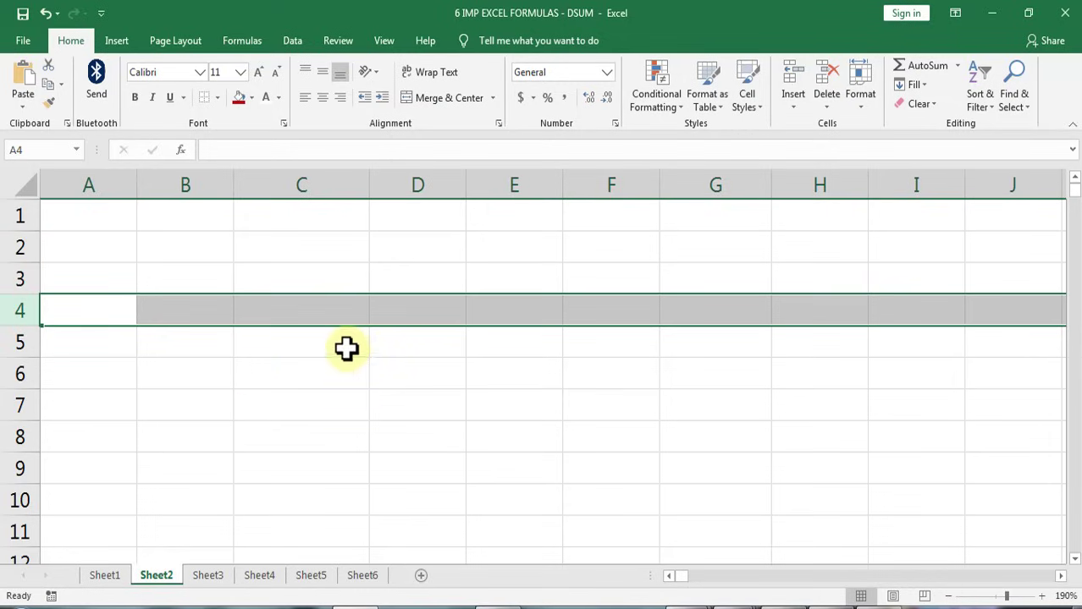
left_click(347, 348)
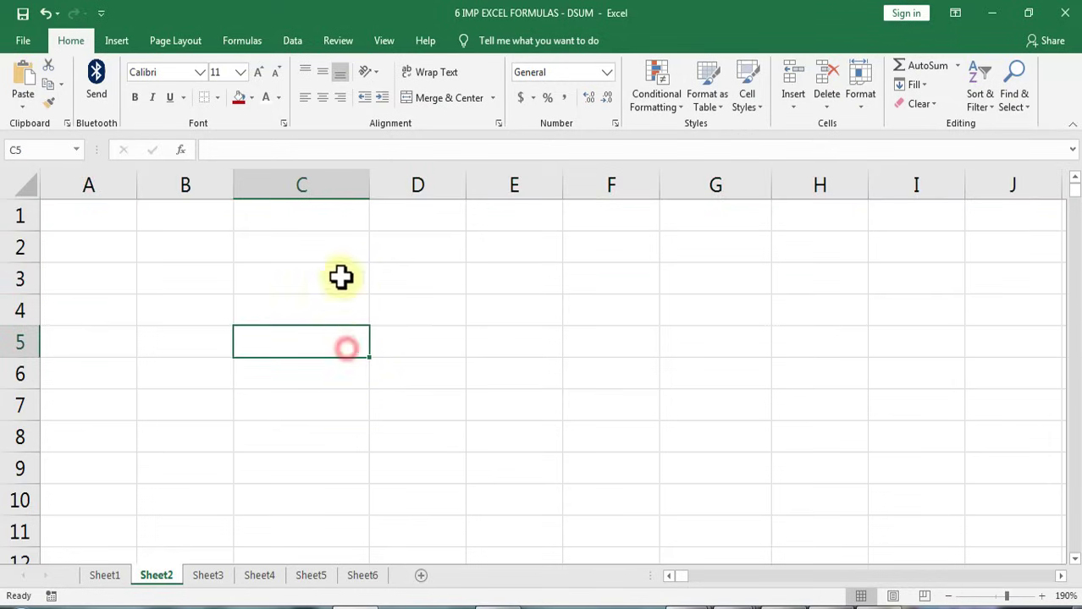
left_click(308, 309)
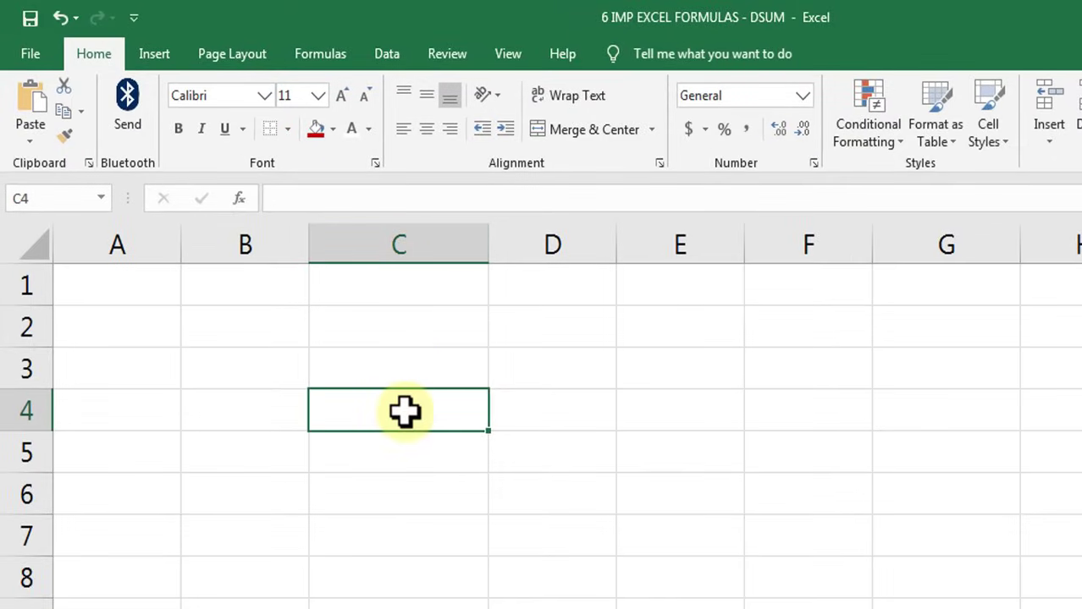
- Enter the text C5 in cell C4, then delete it to leave Sheet2 blank
type("C5")
left_click(592, 452)
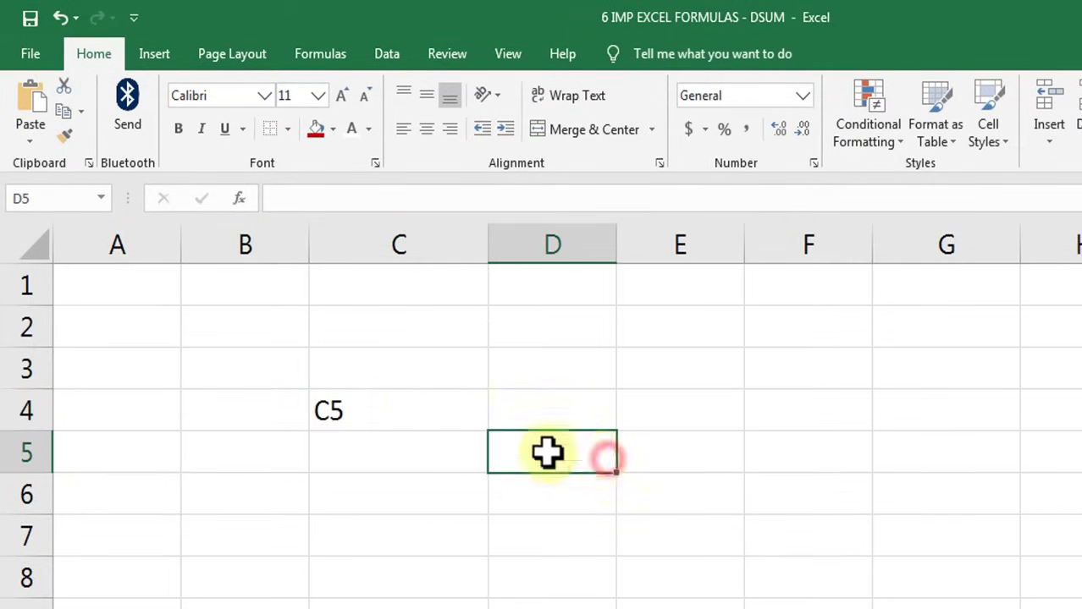
left_click(386, 401)
key("Delete")
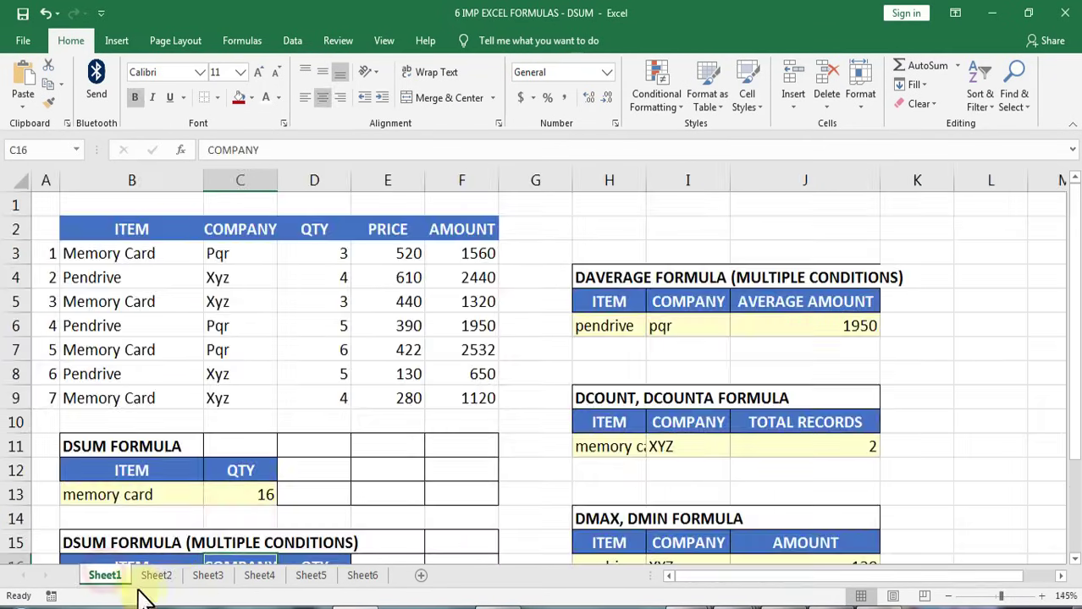
- Browse the sheet tabs from Sheet2 through Sheet6, ending on Sheet3
left_click(163, 583)
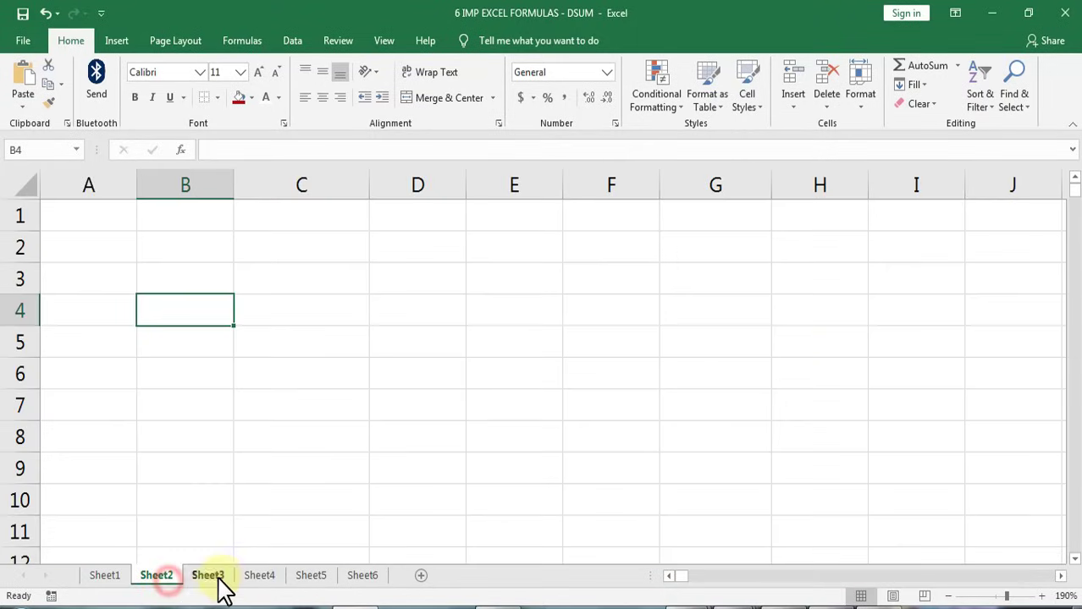
left_click(211, 584)
left_click(262, 586)
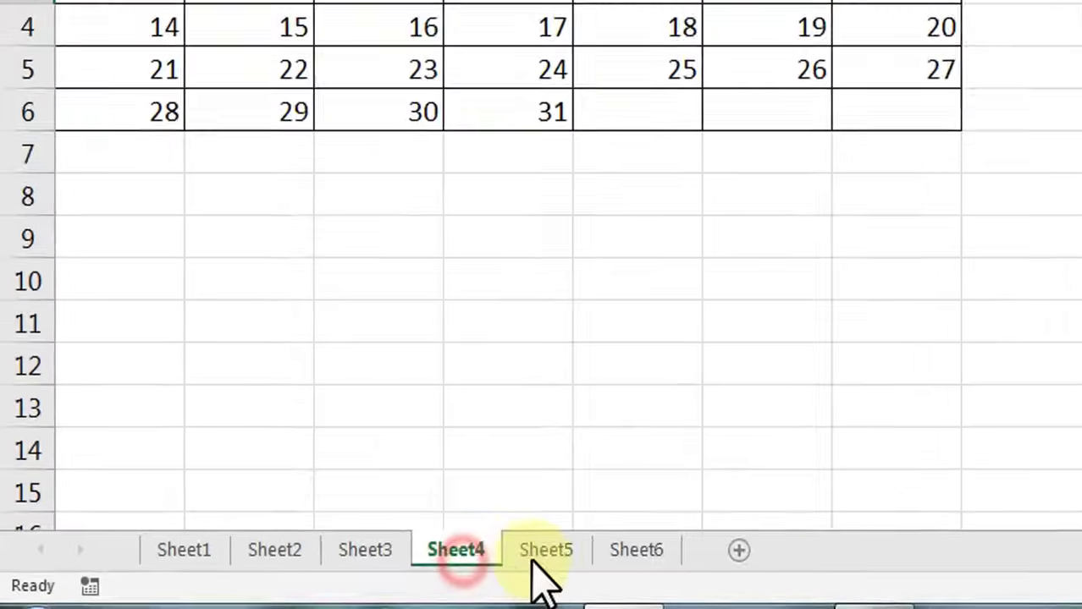
left_click(546, 550)
left_click(636, 550)
left_click(365, 550)
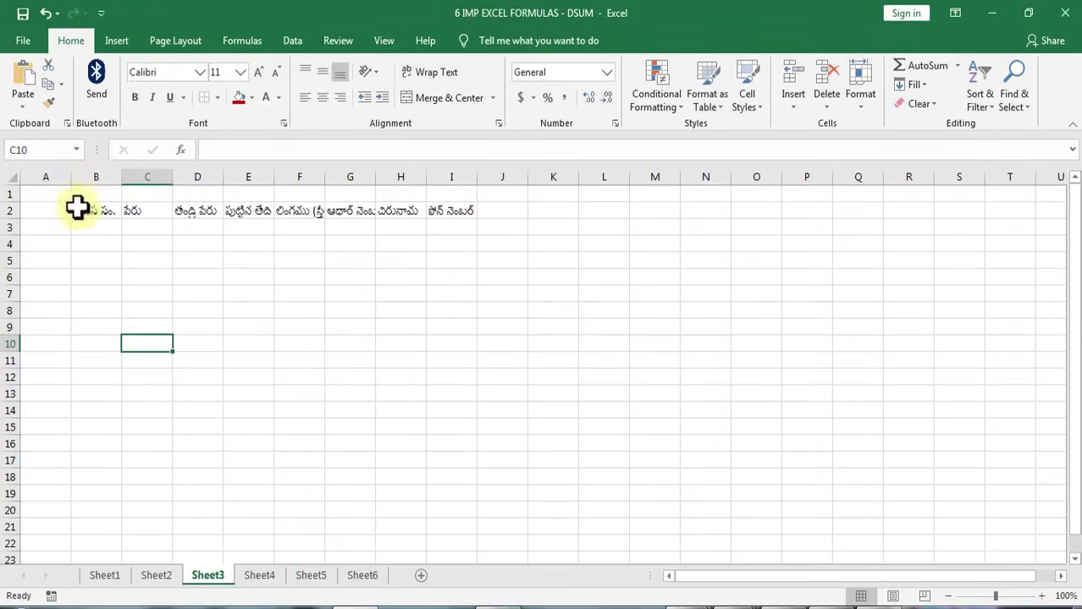
- Inspect the Telugu header in B2 and nearby cells, then switch to Google Input Tools
left_click(85, 213)
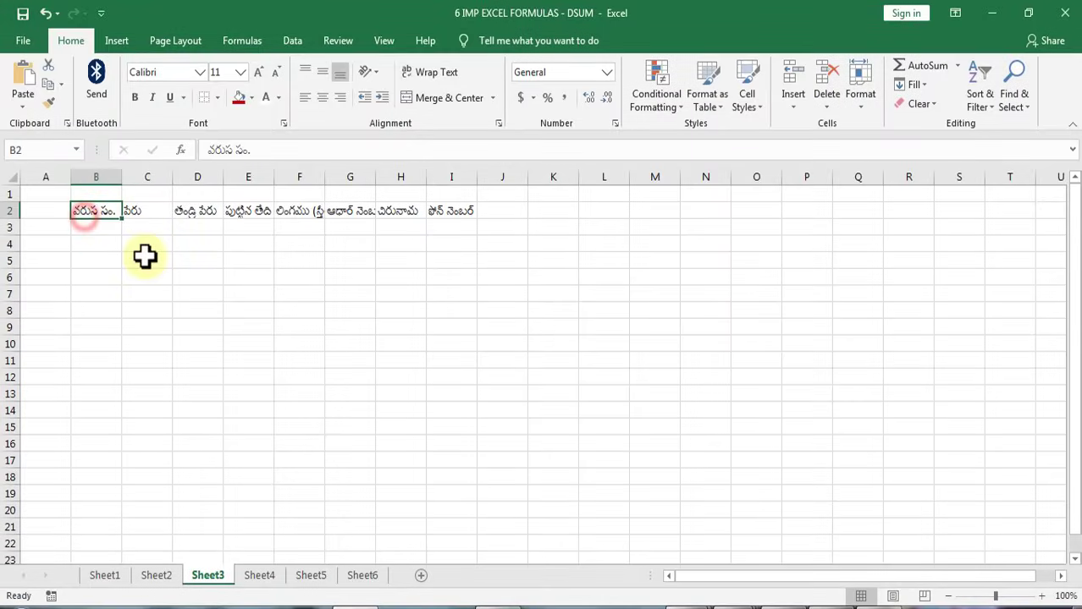
scroll(173, 287, "up", 3)
left_click(207, 292)
left_click(156, 237)
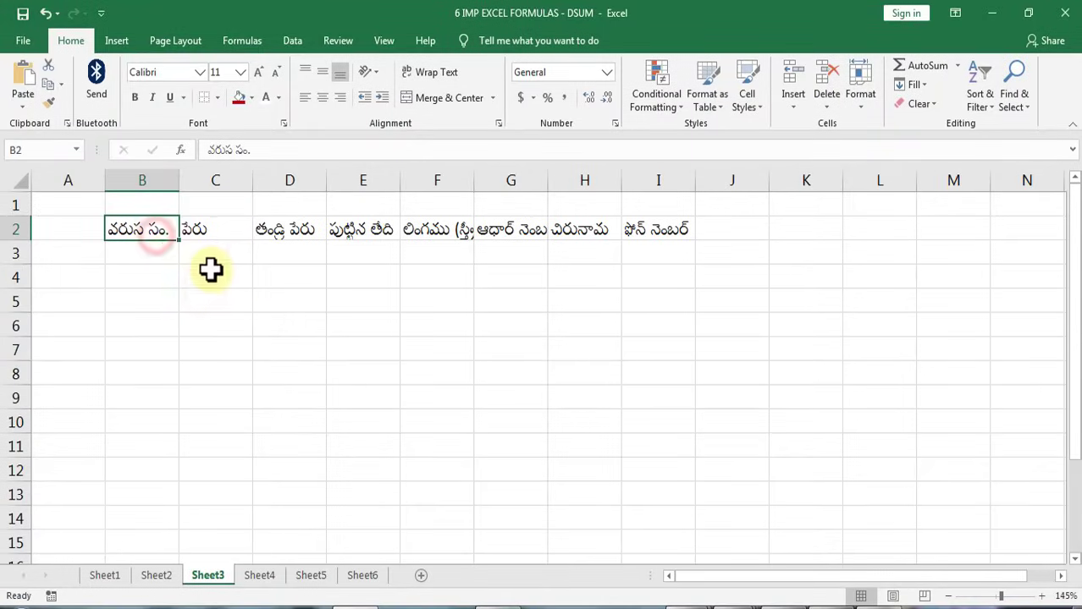
left_click(161, 280)
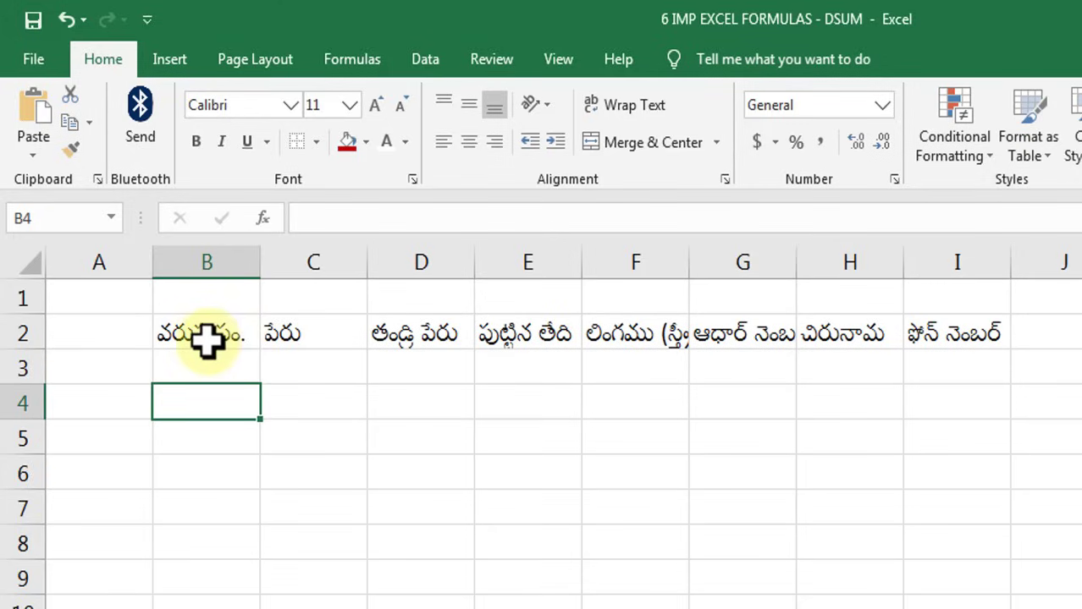
left_click(207, 338)
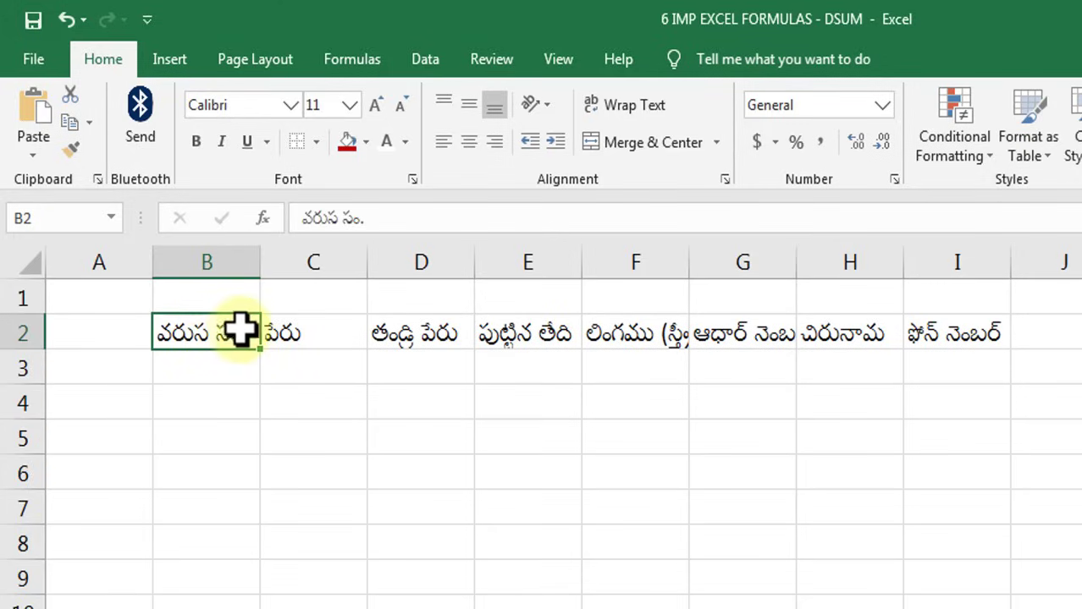
key("alt+Tab")
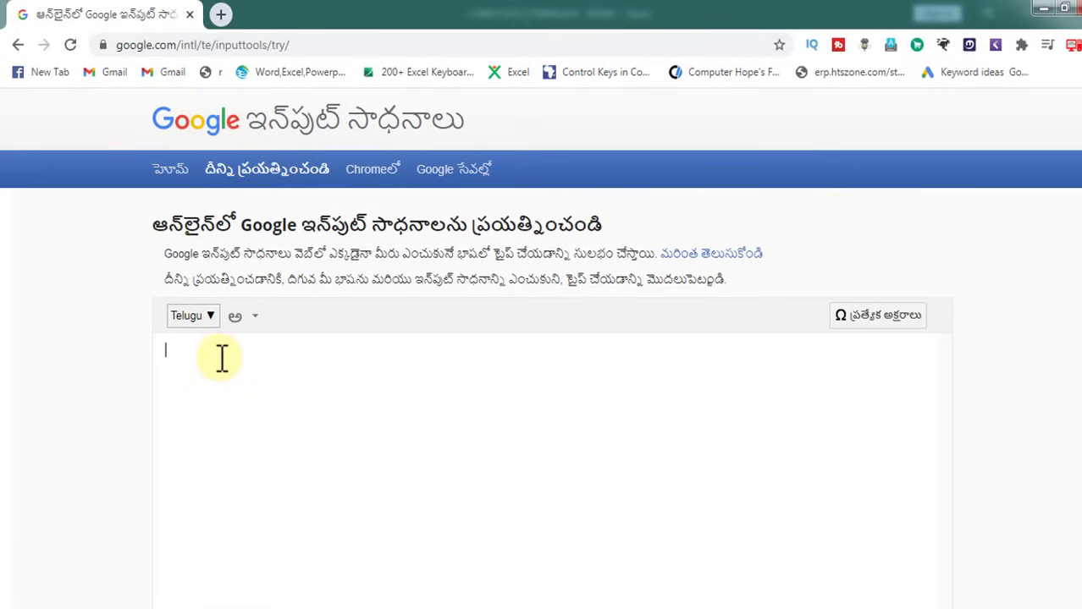
- Transliterate 'vara sankhya' into Telugu and paste it into cell B3
type("varsua")
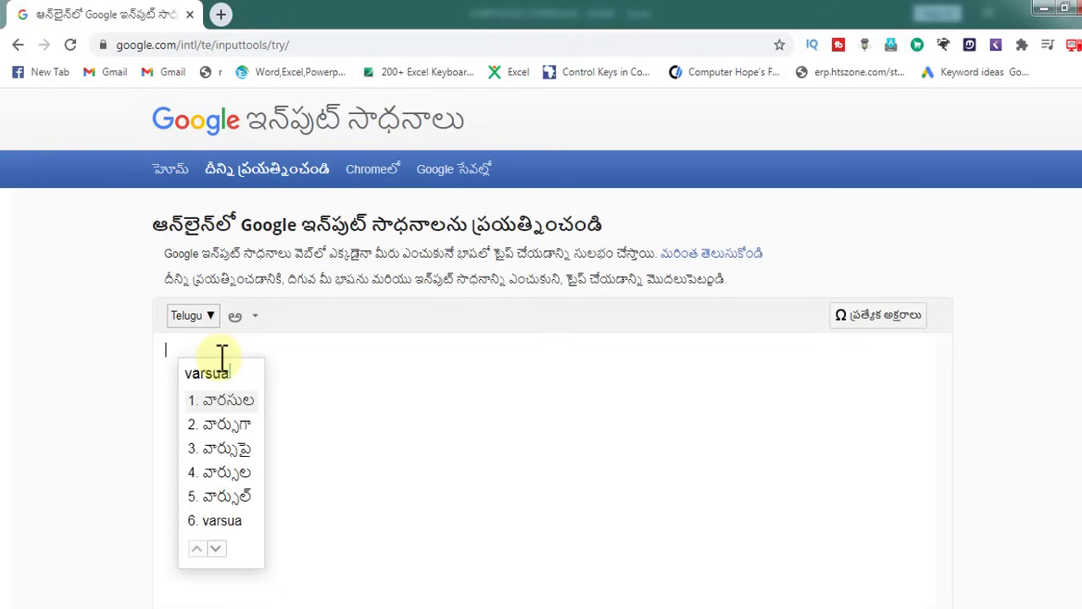
type(" sankhya")
left_click_drag(280, 352, 150, 368)
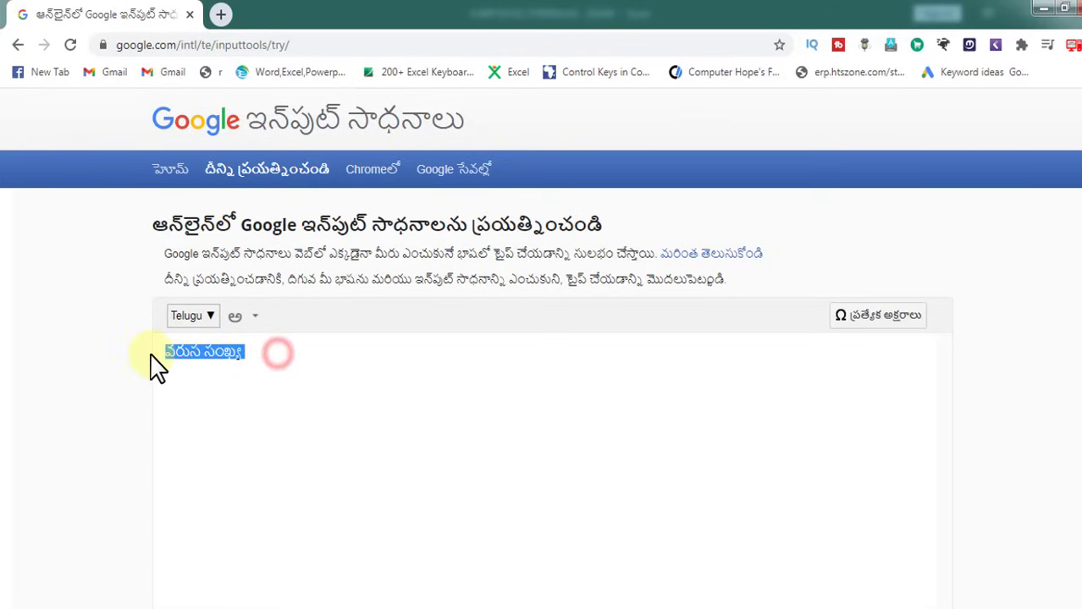
key("alt+Tab")
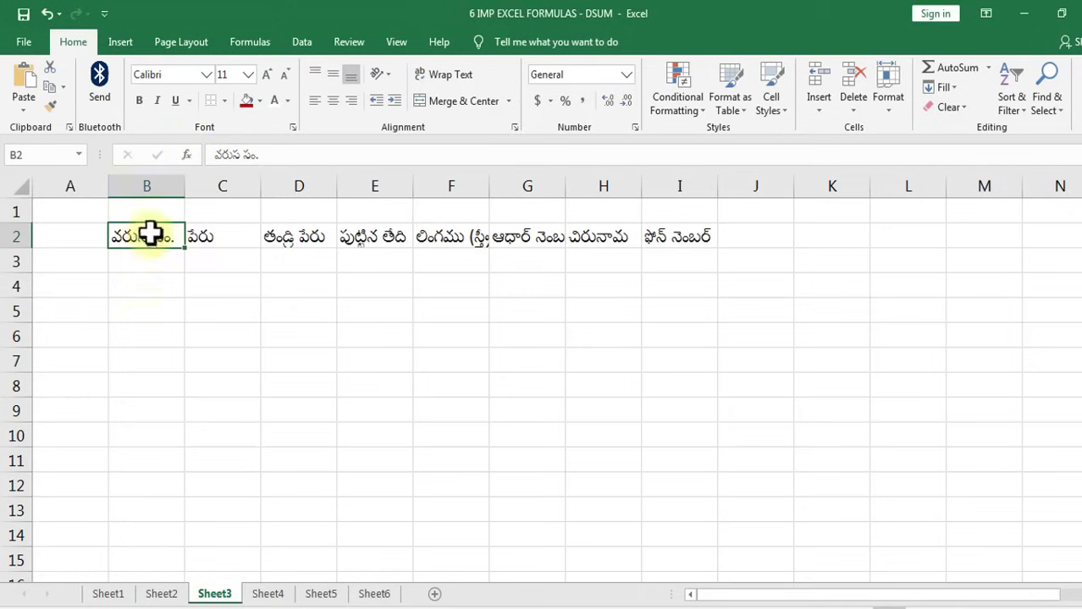
left_click(156, 261)
type("వరుస సంఖ్య")
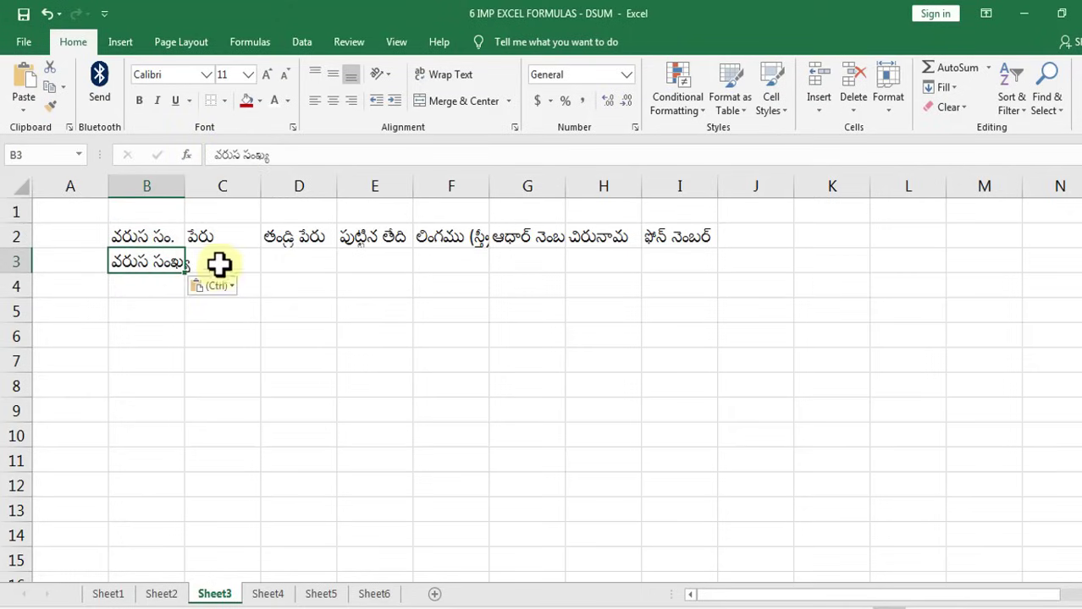
- Paste the Telugu word పేరు (from 'peru') into C3, then clear the trial entries in B3:C3
left_click(218, 254)
key("alt+Tab")
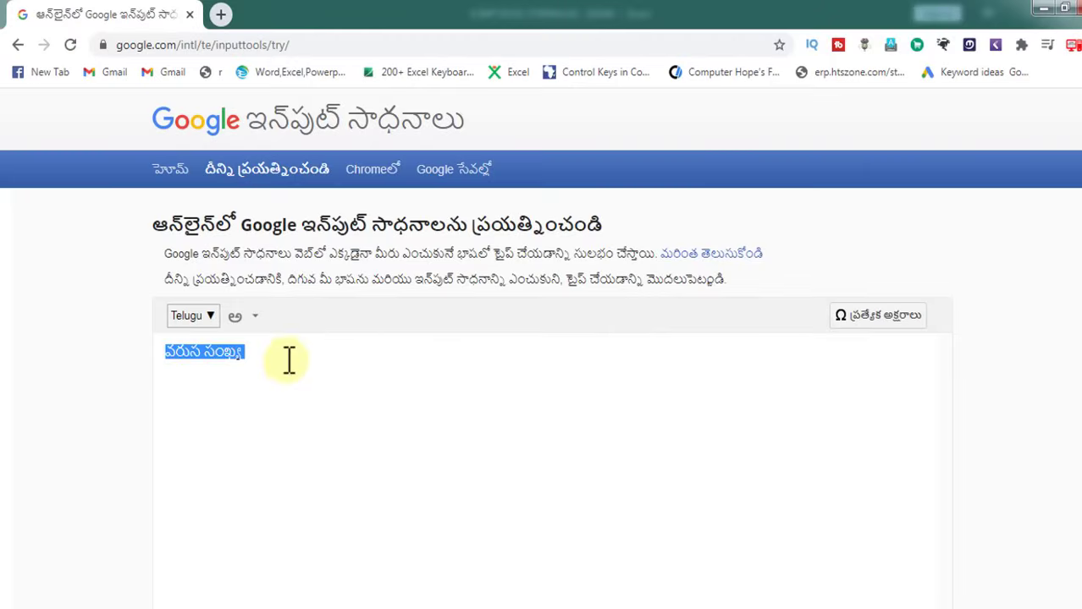
type("peru")
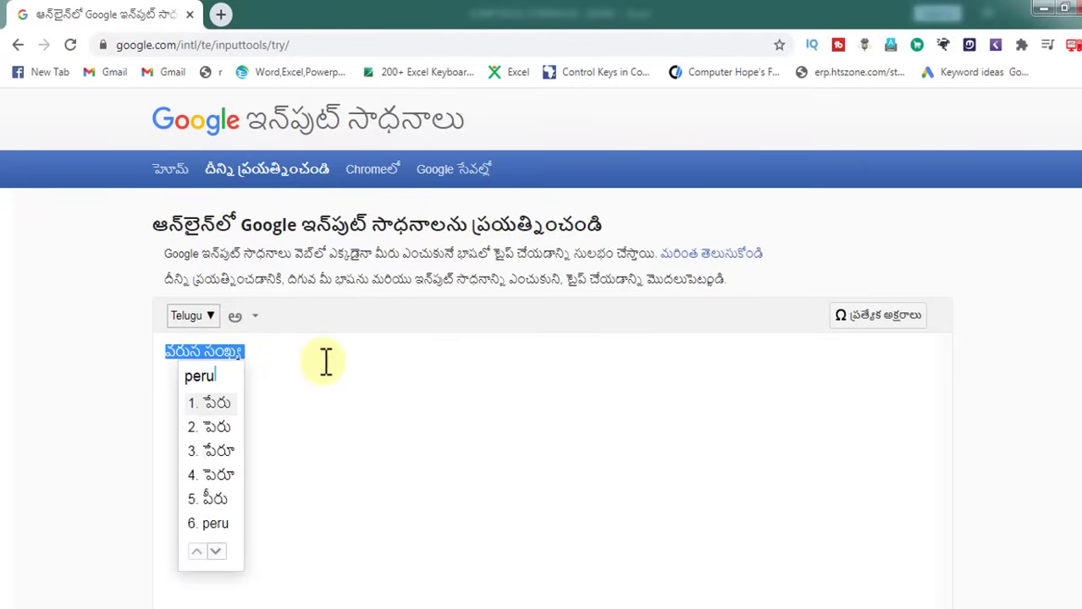
key("Return")
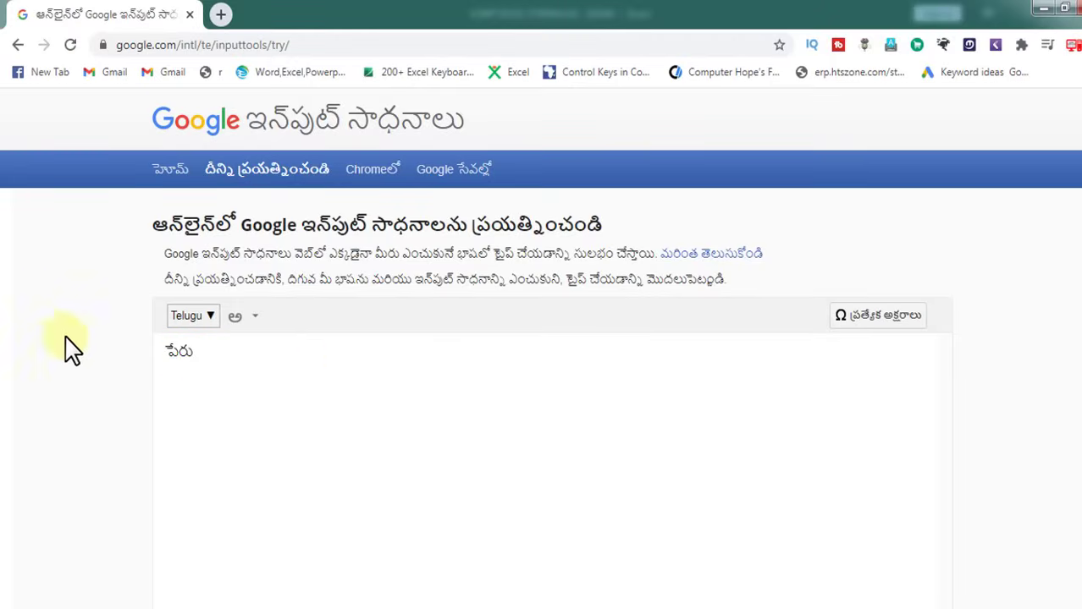
left_click_drag(206, 352, 123, 351)
key("ctrl+c")
key("alt+Tab")
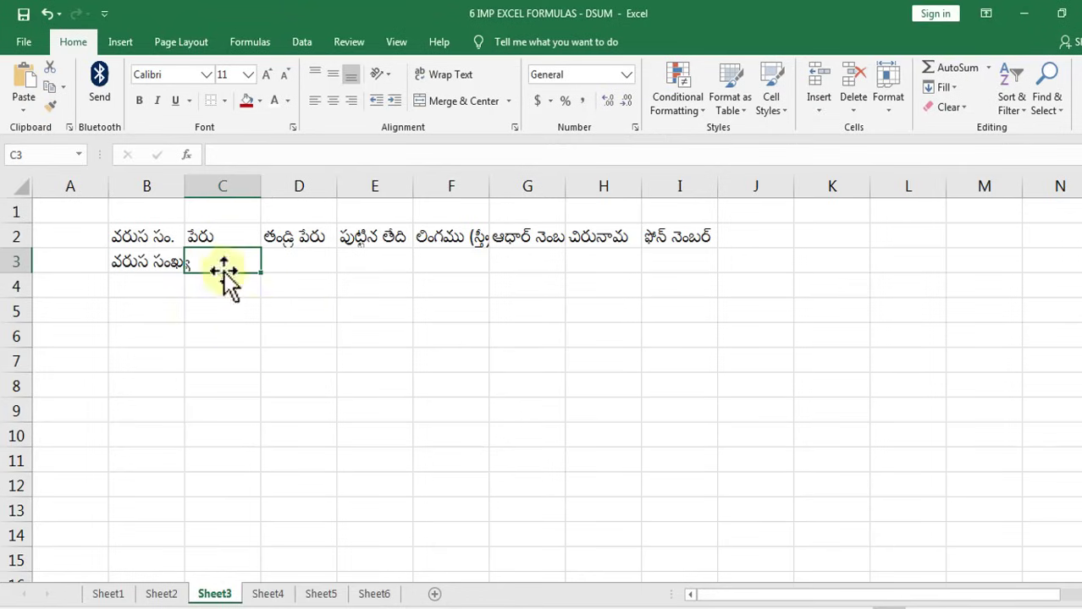
key("ctrl+v")
left_click(287, 270)
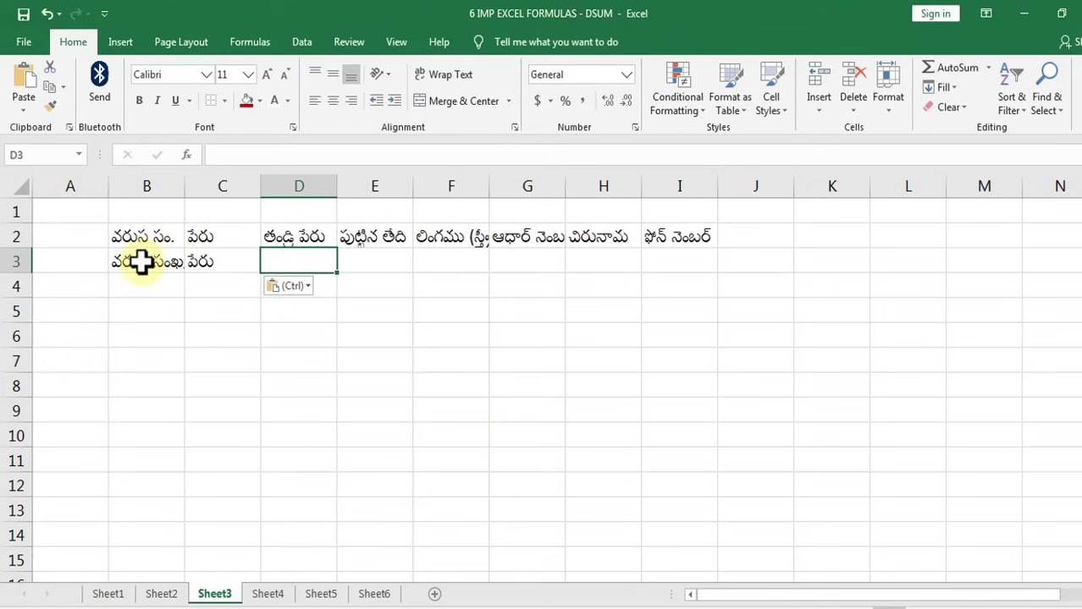
left_click_drag(145, 261, 207, 265)
key("Delete")
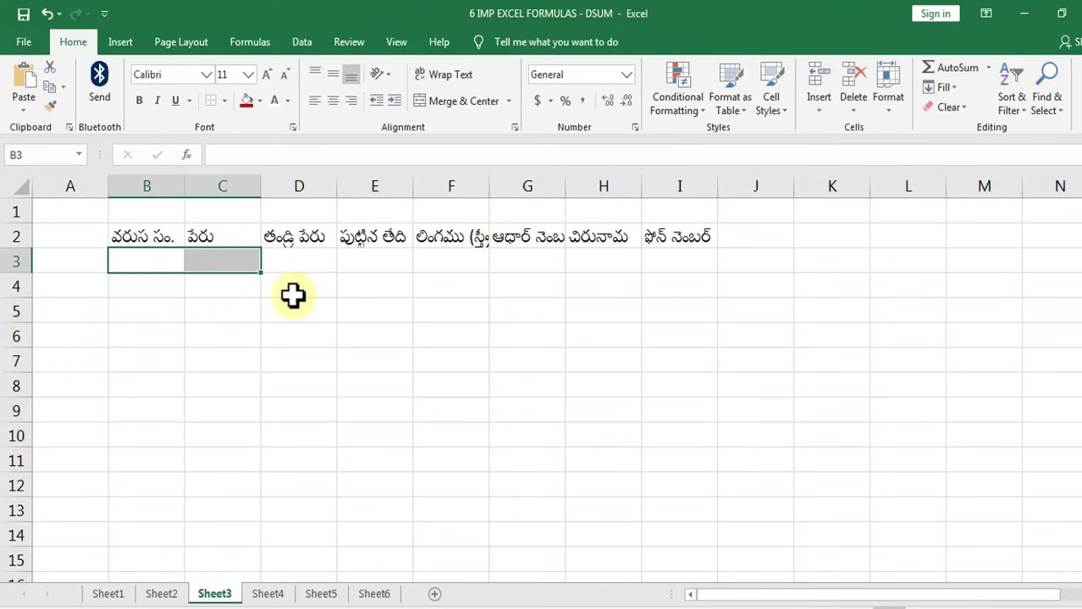
- Check each Telugu header across B2 to I2, then select B3 for the serial numbers
left_click(293, 296)
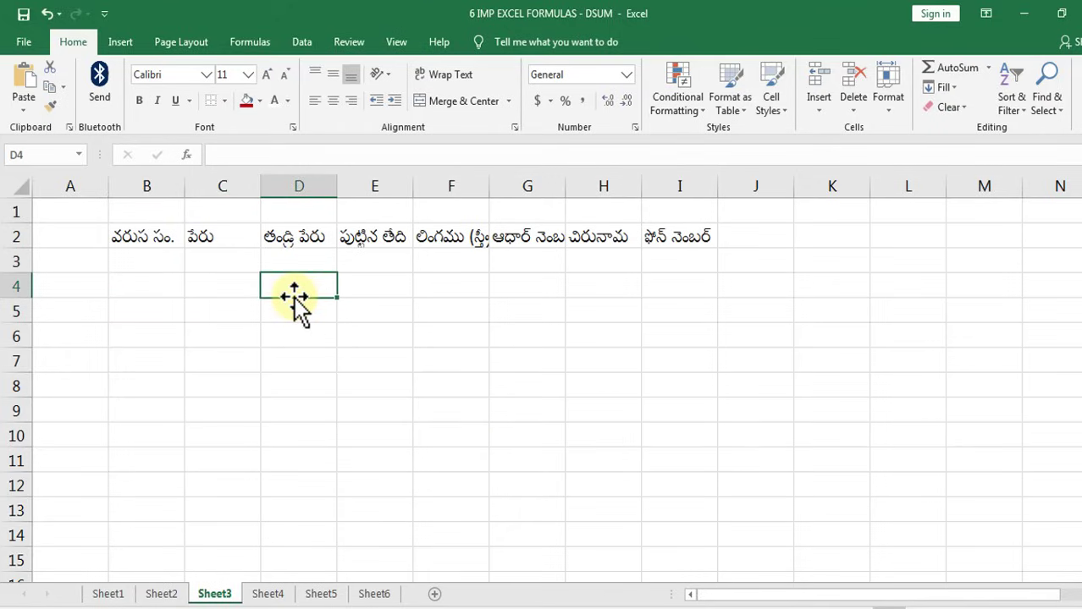
left_click(256, 269)
left_click(138, 237)
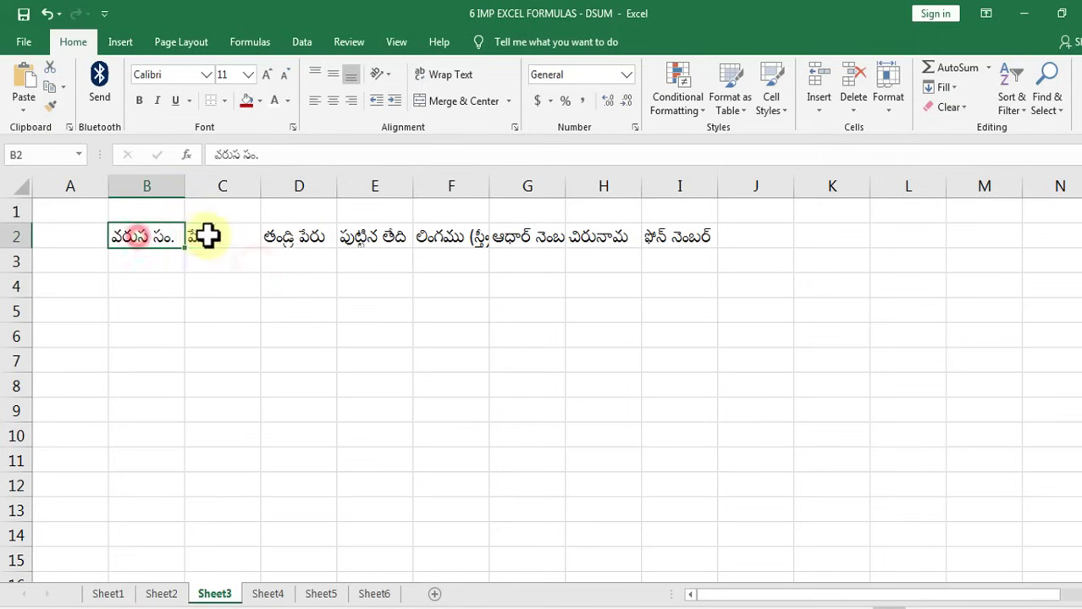
left_click(205, 236)
left_click(279, 238)
left_click(373, 237)
left_click(466, 238)
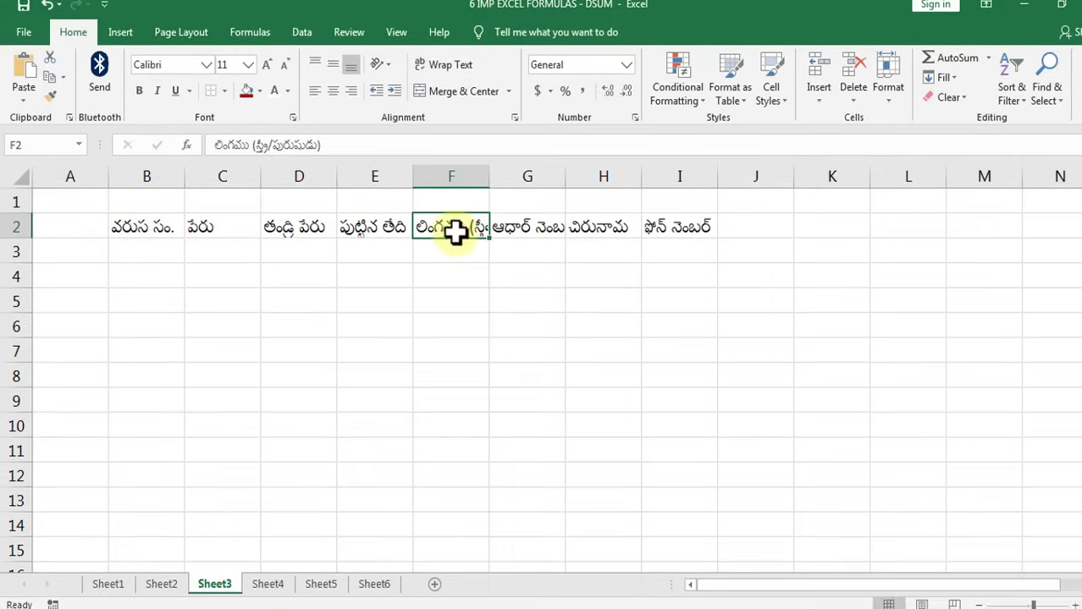
left_click(525, 229)
left_click(603, 228)
left_click(689, 228)
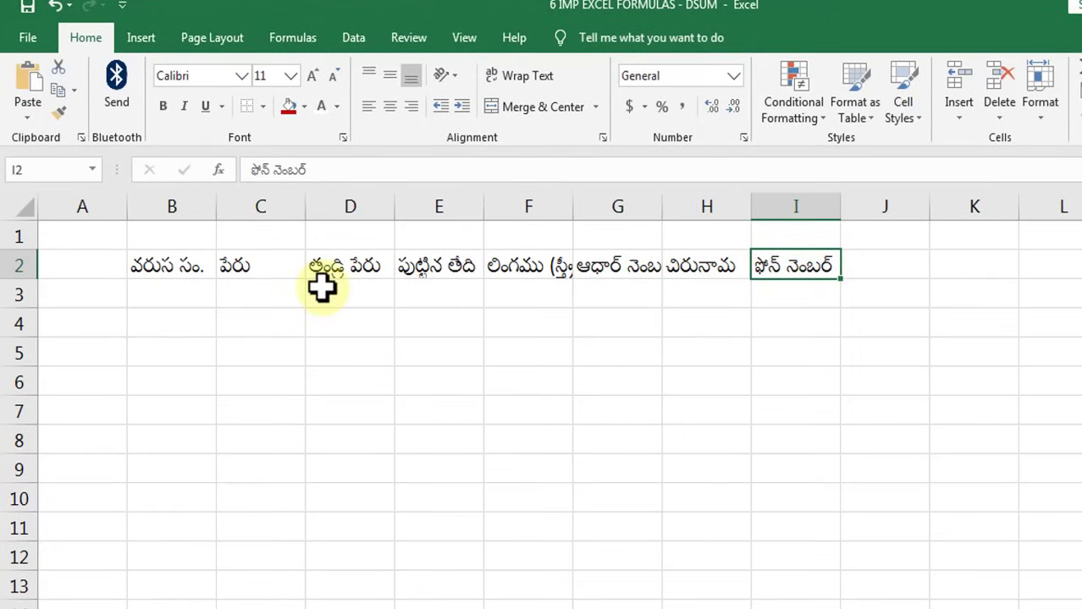
left_click(159, 288)
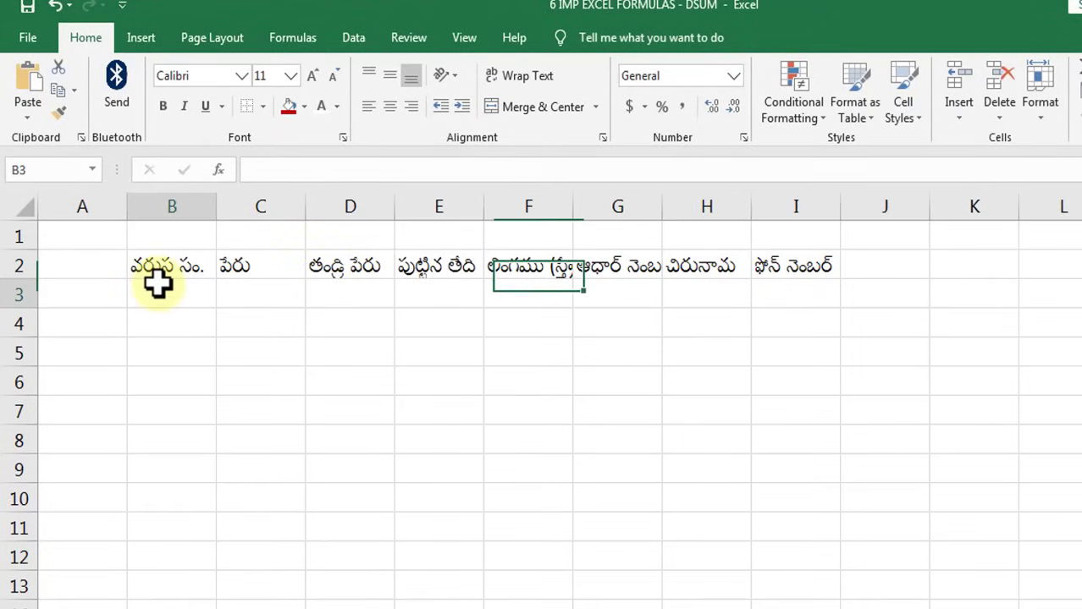
- Enter 1 and 2 in B3:B4 and fill the series down to 10 in B12
type("1")
key("Return")
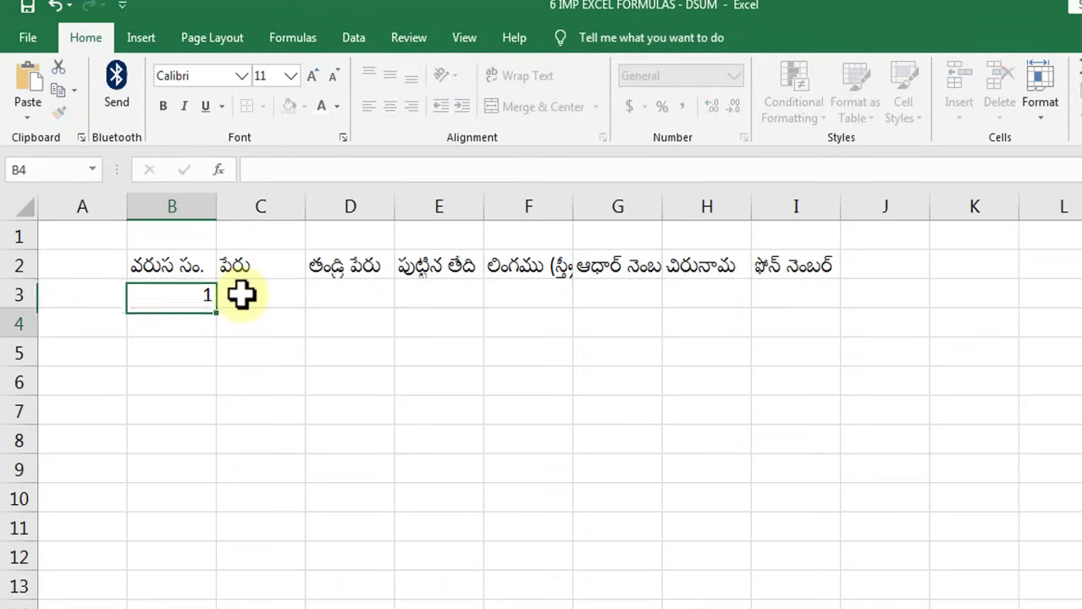
type("2")
key("Return")
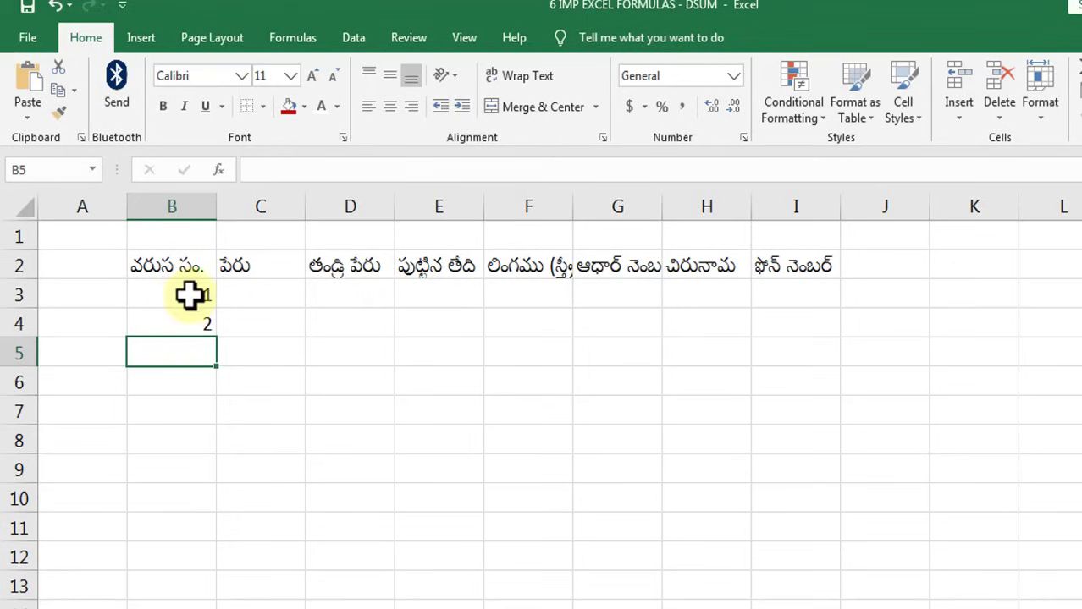
left_click(193, 292)
left_click(181, 321)
left_click_drag(172, 287, 212, 570)
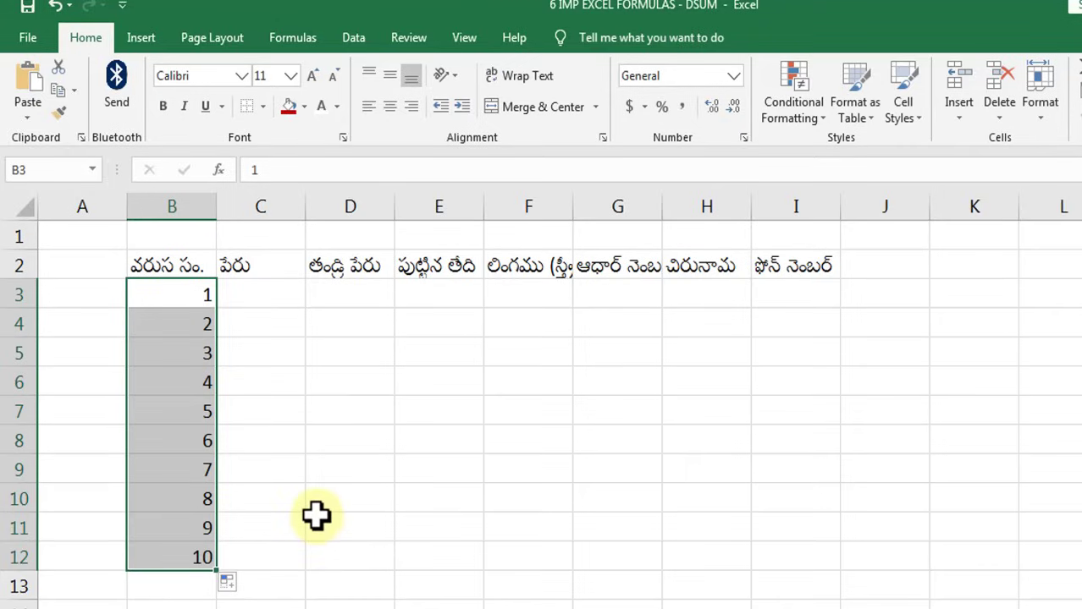
left_click(264, 288)
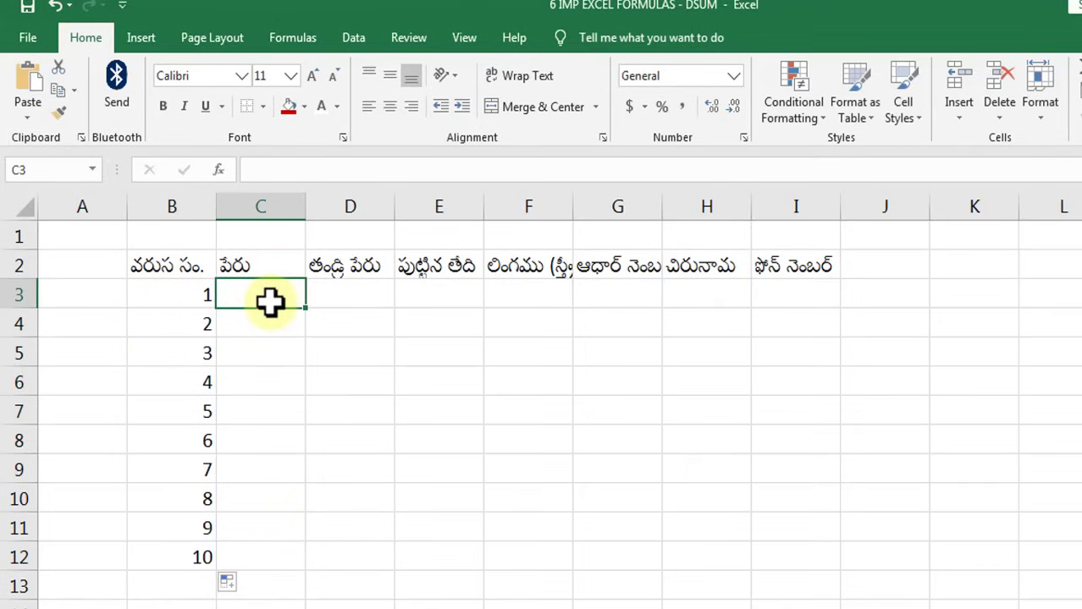
- Transliterate a full name into Telugu and paste it into cell C3, moving on to D3
key("alt+Tab")
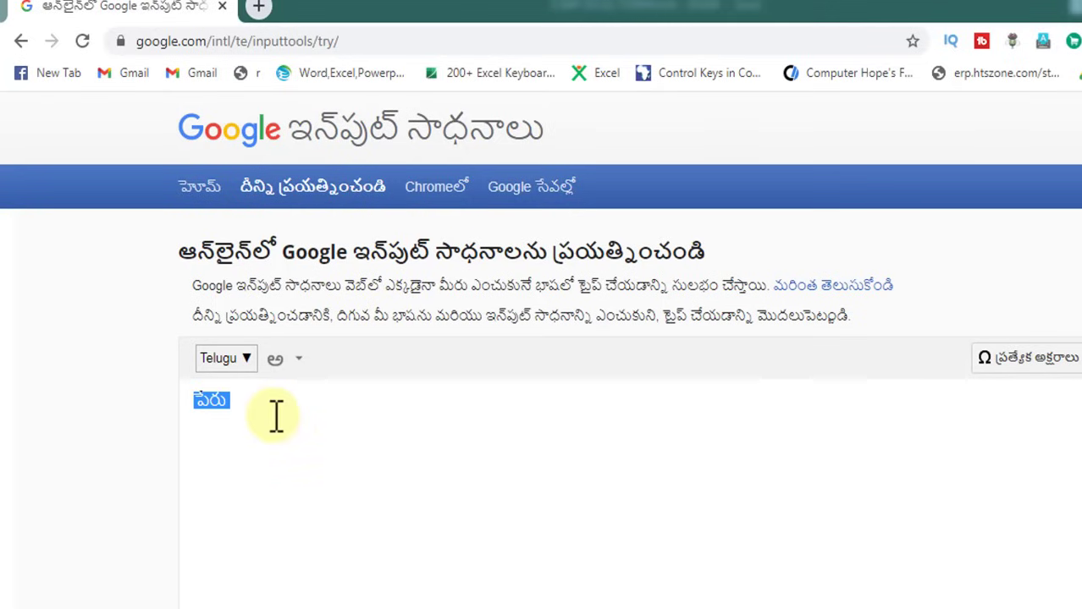
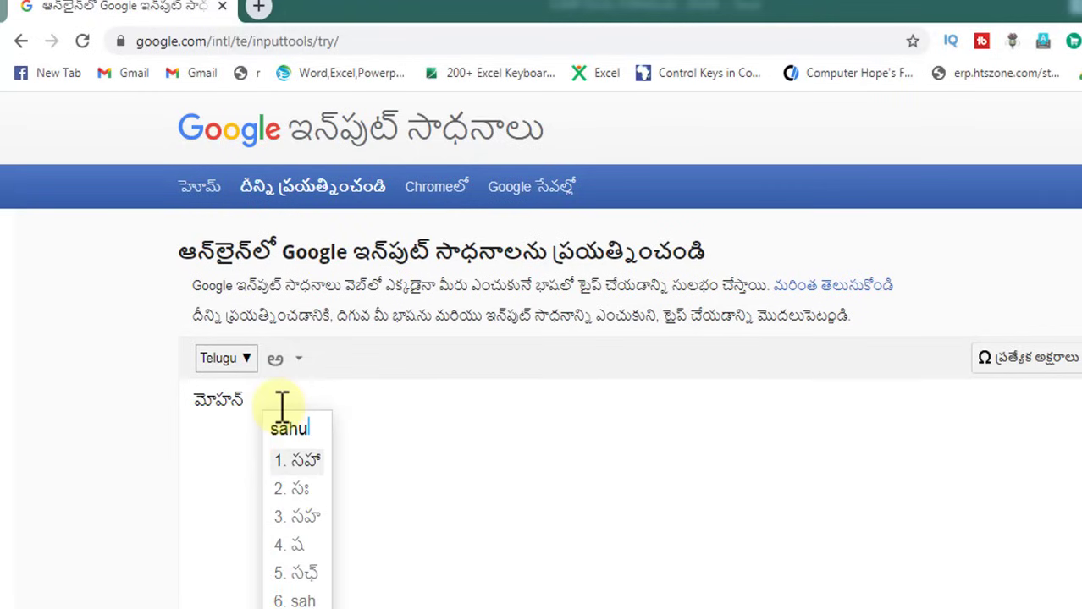
key("Return")
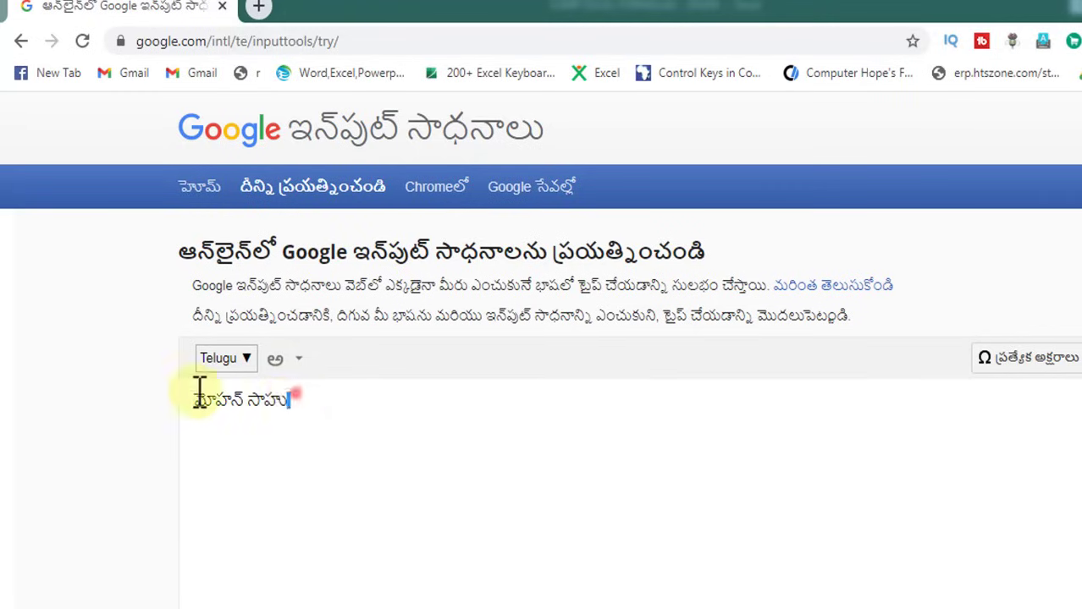
left_click_drag(293, 391, 181, 394)
key("ctrl+c")
key("alt+Tab")
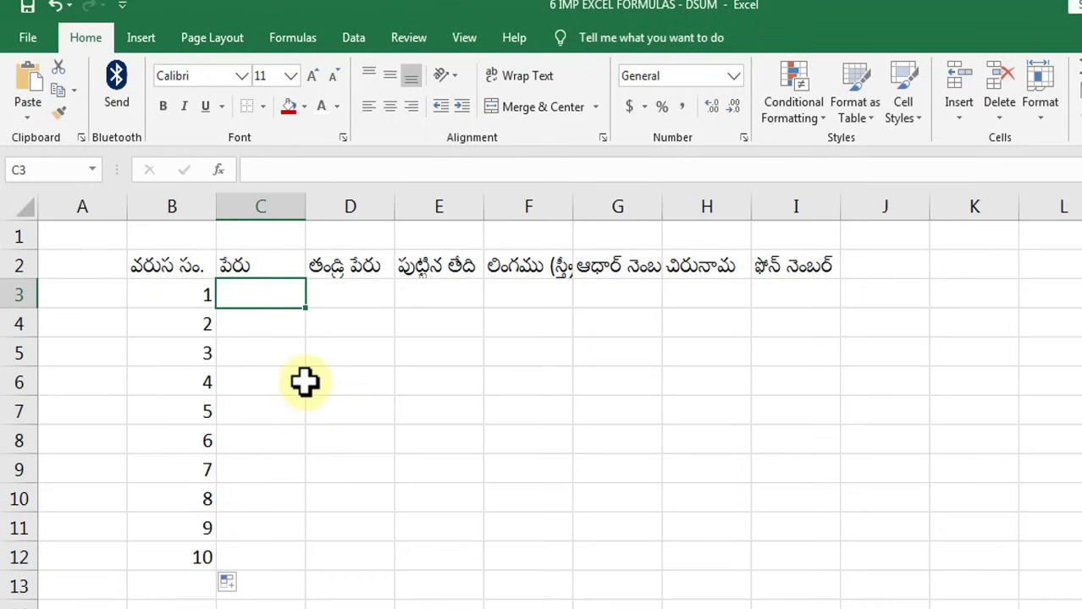
key("ctrl+v")
key("Tab")
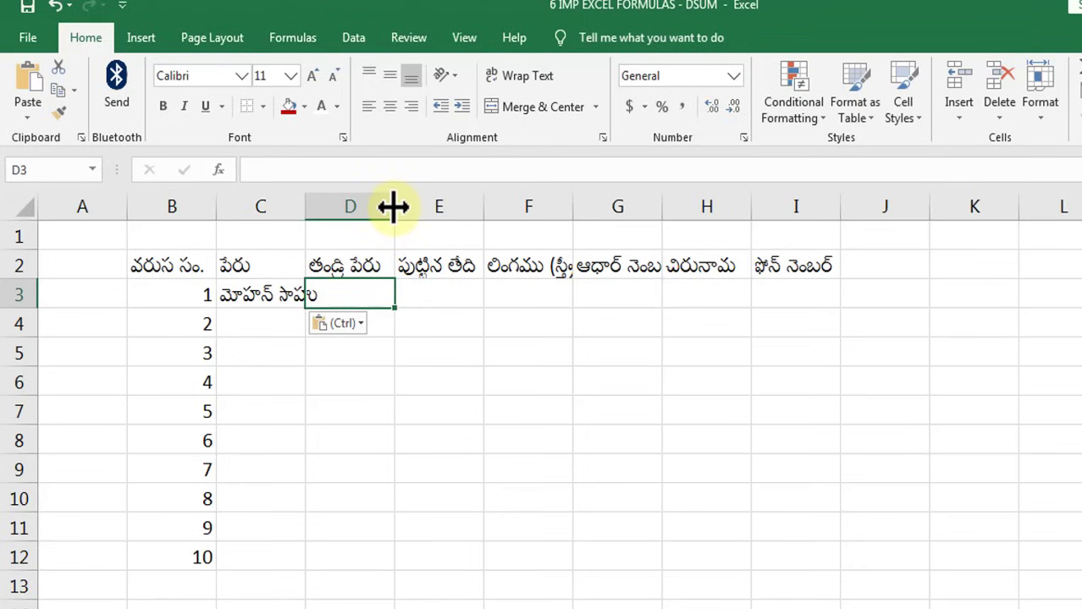
- Widen columns C, D and E, and F slightly, so the name, father's name and birth-date headers fit
left_click_drag(392, 207, 482, 207)
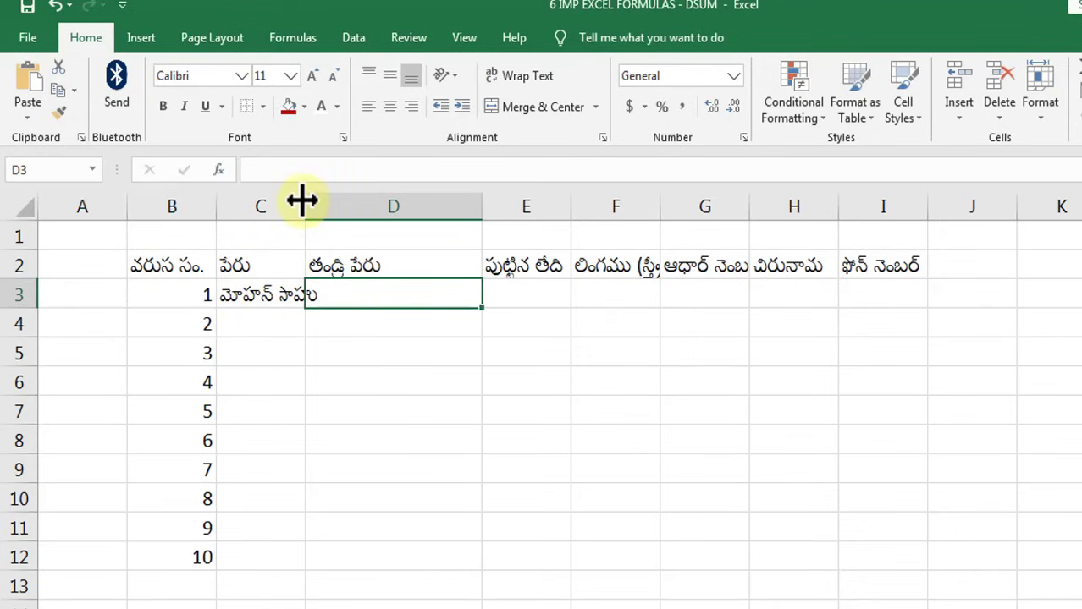
left_click_drag(304, 206, 392, 208)
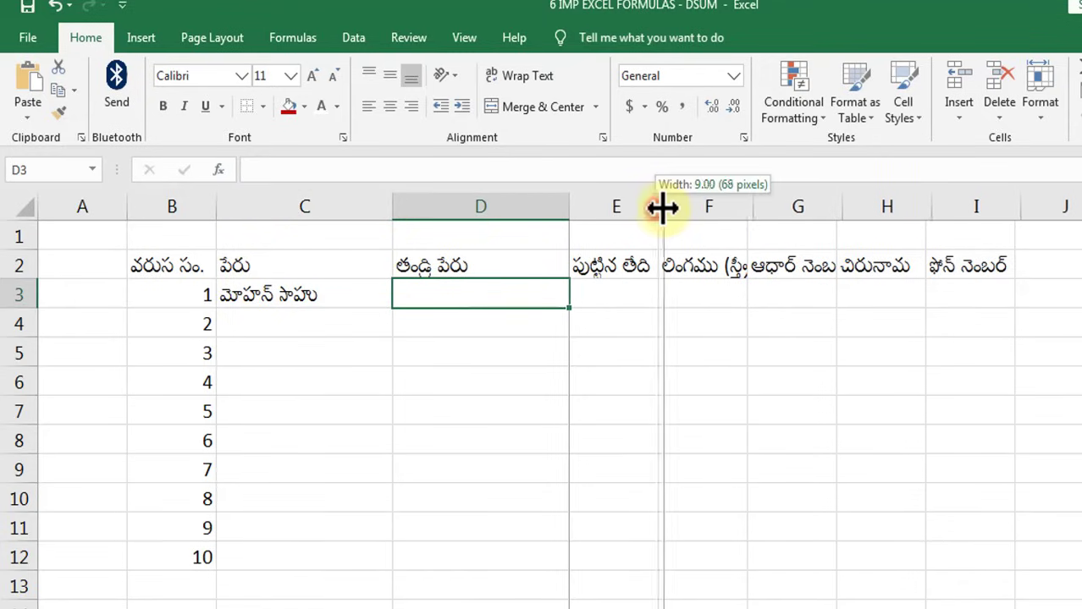
left_click_drag(654, 207, 672, 207)
left_click(751, 270)
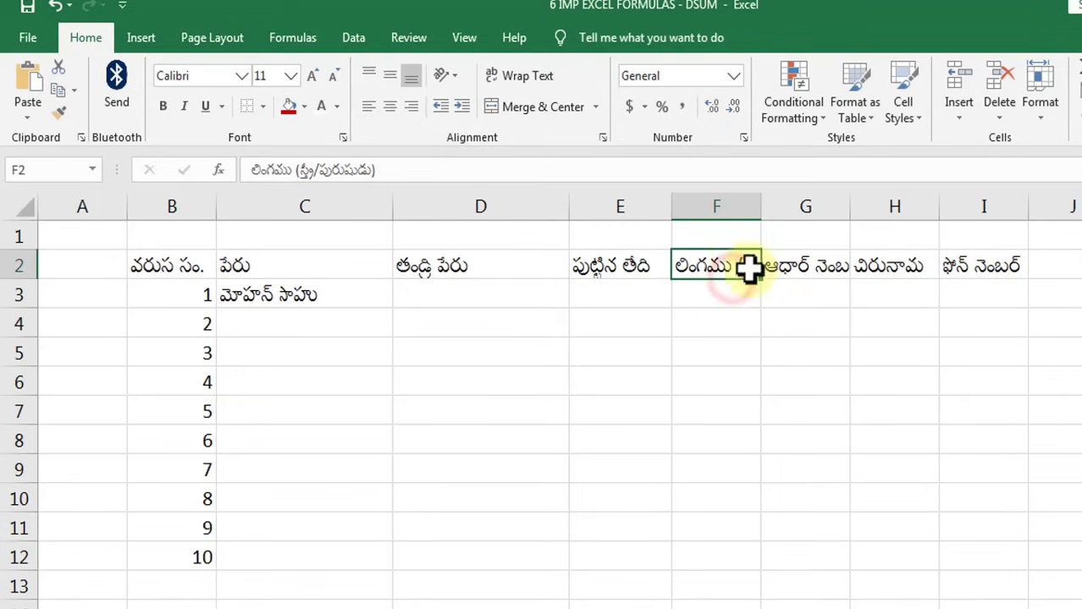
left_click_drag(759, 210, 766, 214)
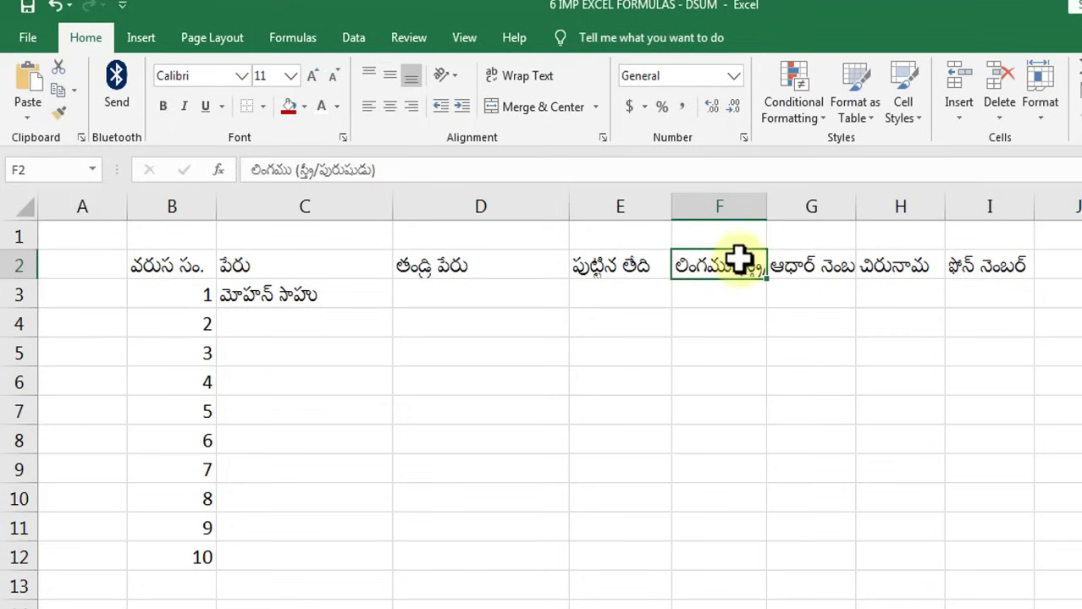
left_click(156, 270)
left_click(726, 261)
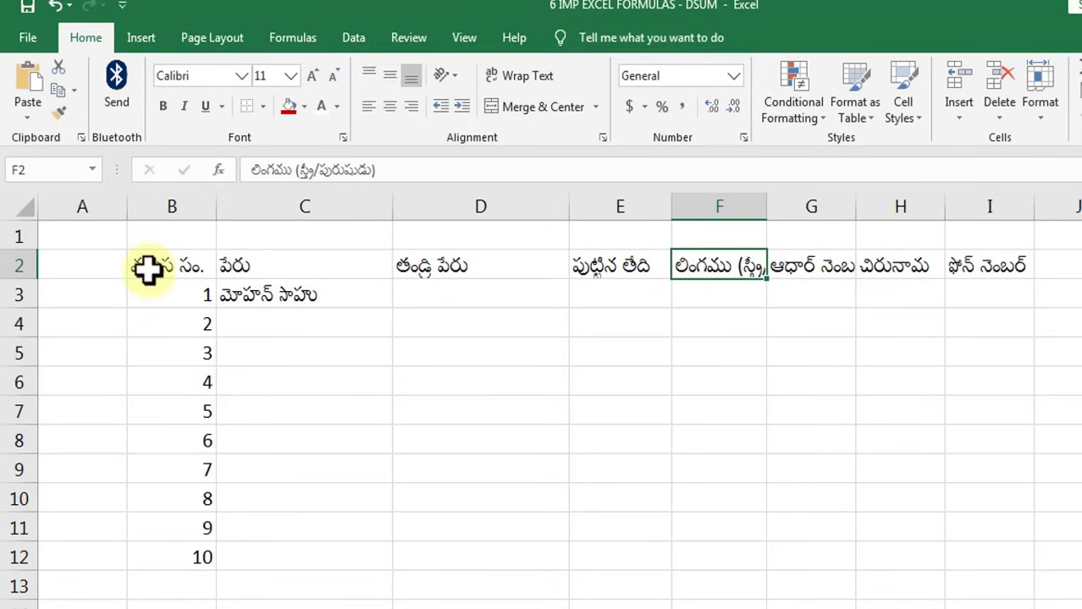
left_click_drag(152, 269, 1022, 264)
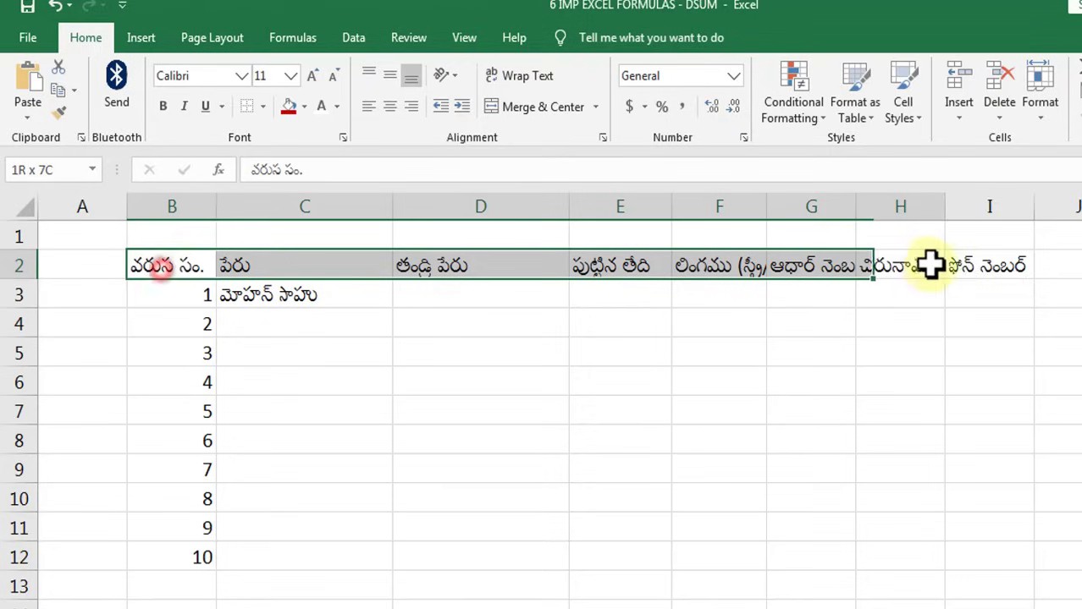
- Wrap the B2:I2 header text, autofit column F, and centre-align all the headers
left_click(725, 269)
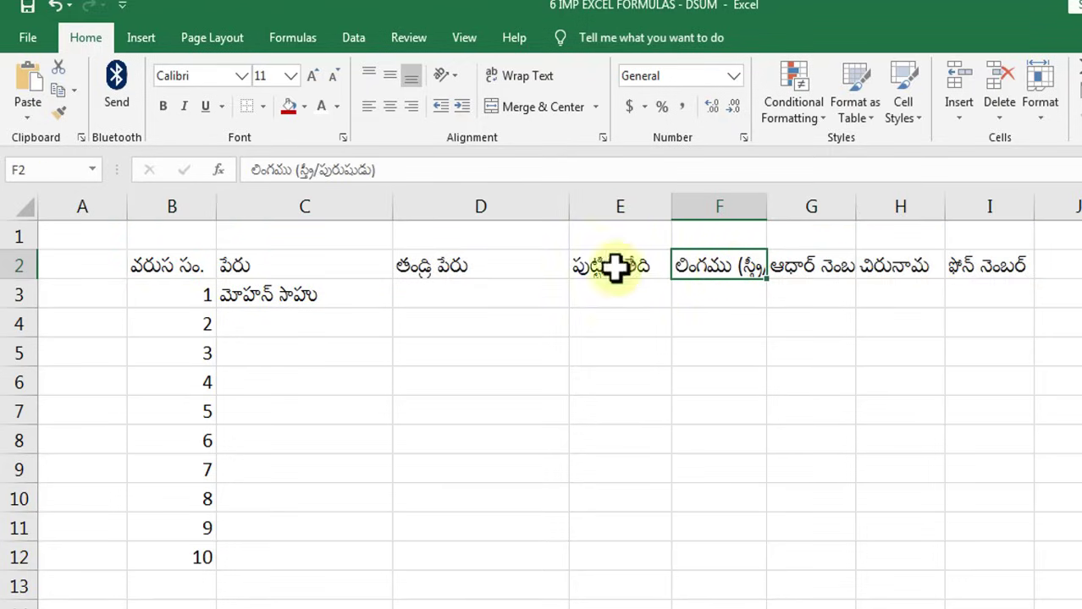
left_click_drag(167, 269, 1016, 263)
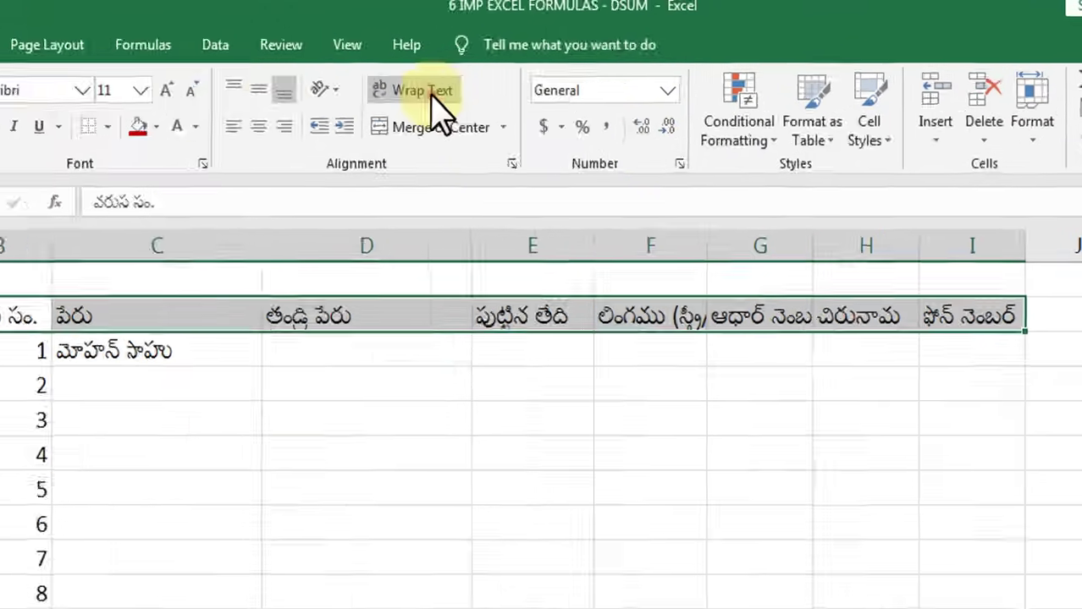
left_click(520, 77)
left_click(831, 365)
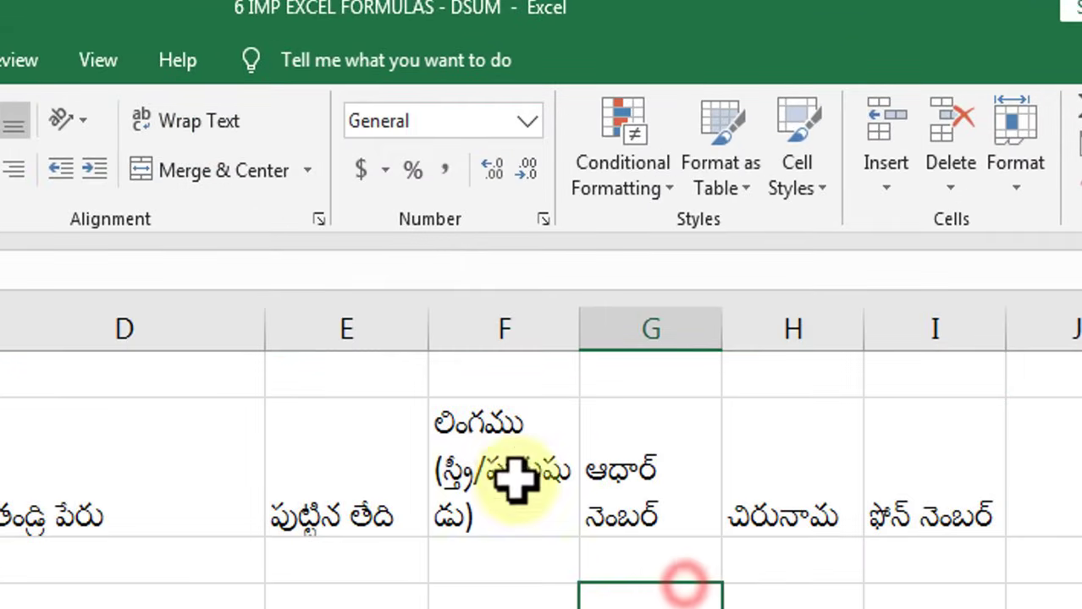
mouse_move(581, 335)
left_mouse_down()
mouse_move(609, 339)
mouse_move(592, 339)
left_mouse_up()
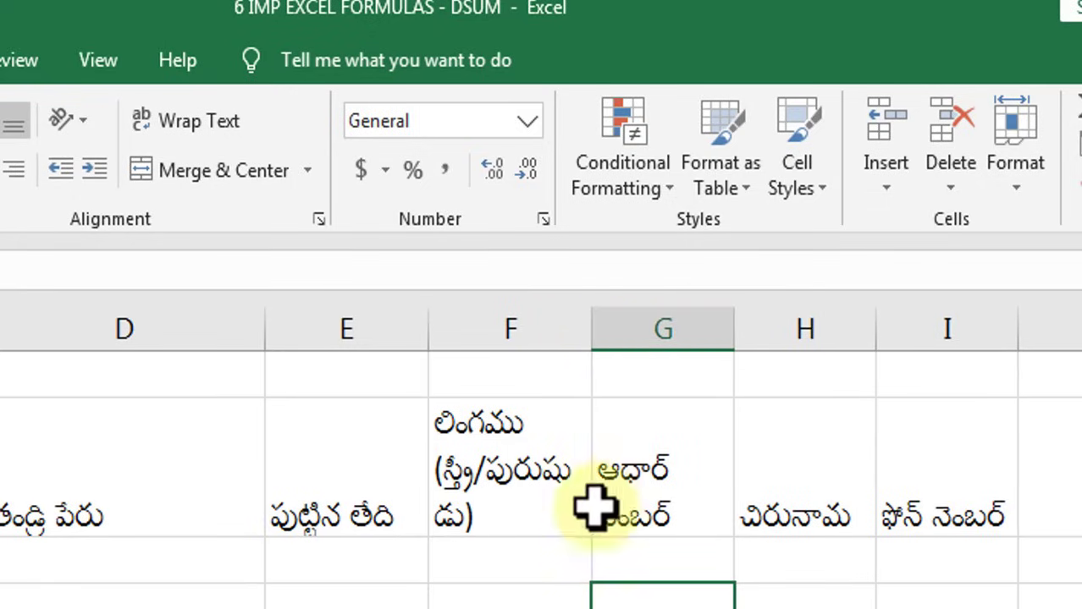
double_click(621, 334)
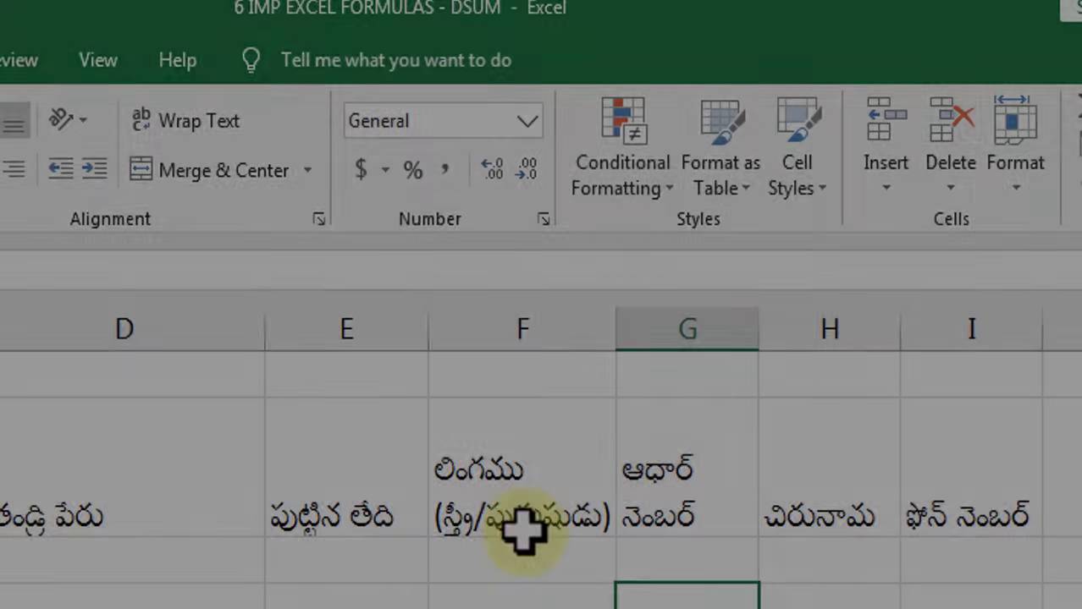
left_click_drag(155, 330, 969, 305)
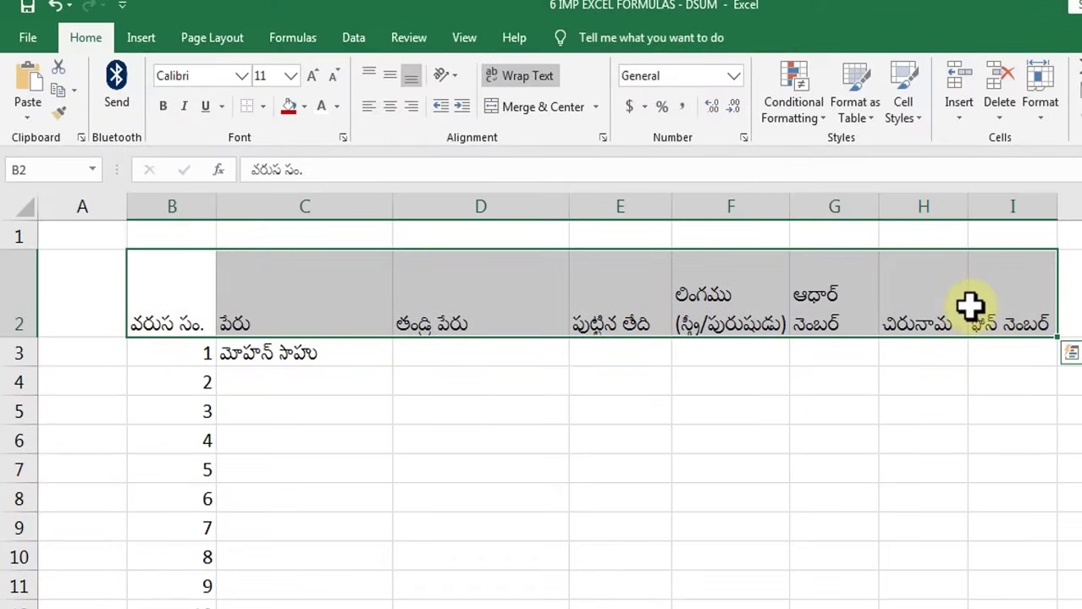
left_click(390, 107)
left_click(654, 350)
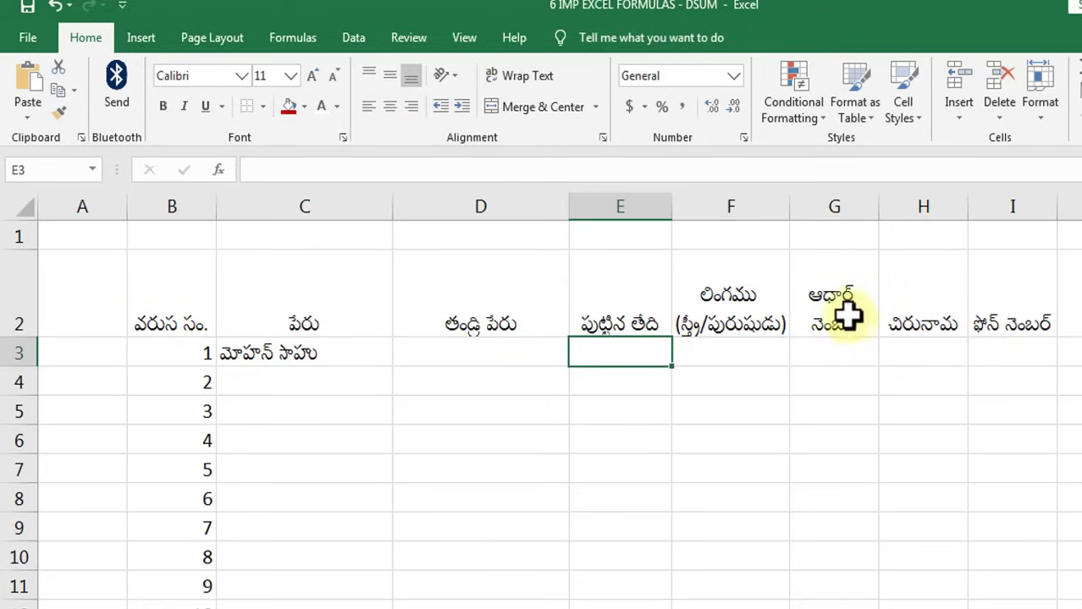
- Widen columns G, H and I so the Aadhaar, address and phone headers fit on one line
left_click_drag(880, 206, 954, 207)
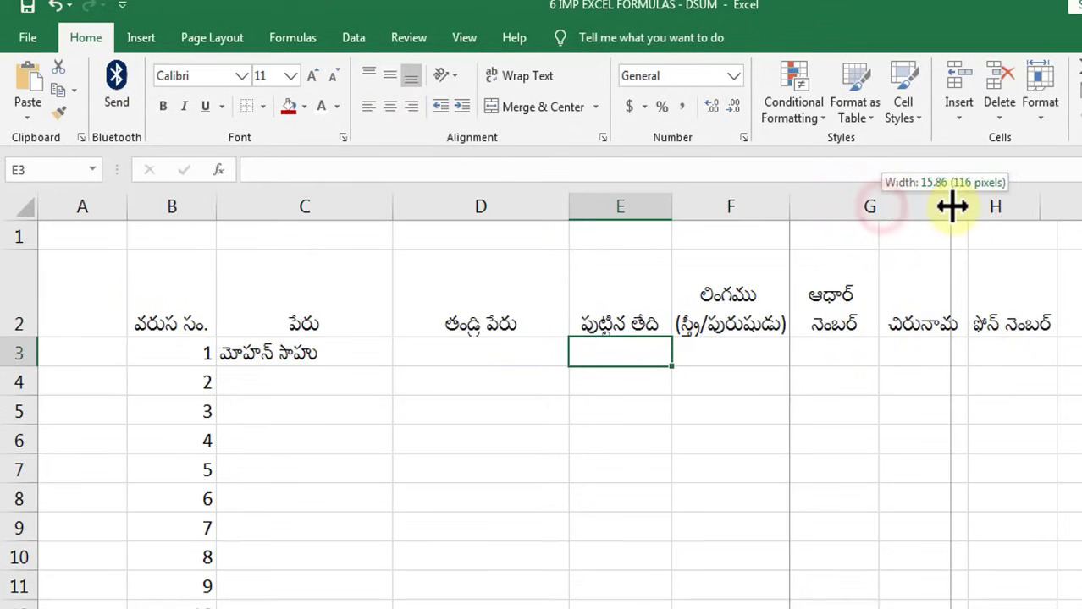
left_click_drag(905, 180, 1011, 180)
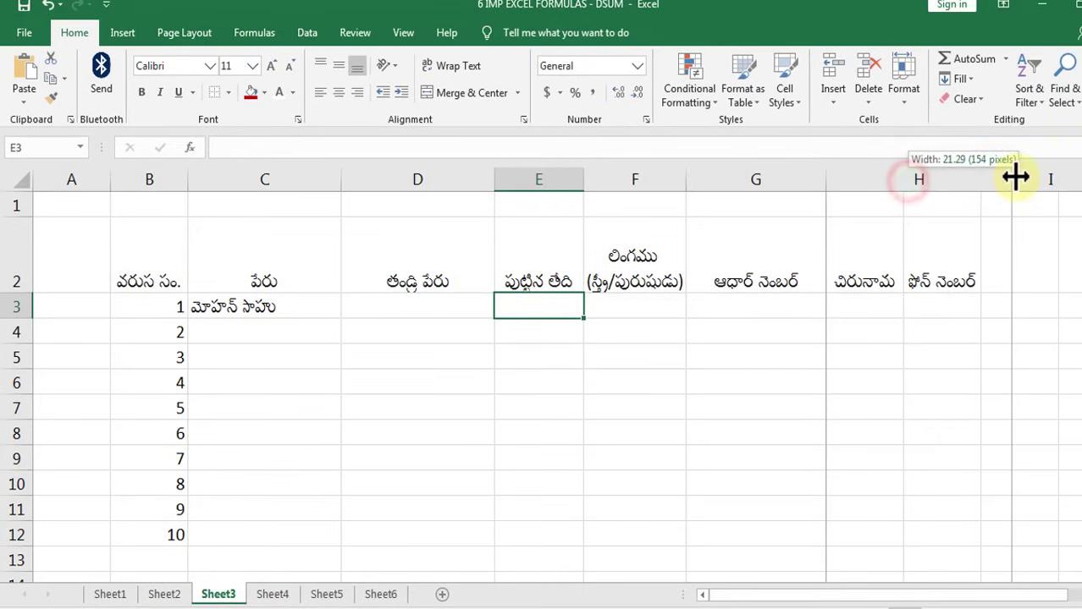
left_click_drag(1078, 192, 1081, 183)
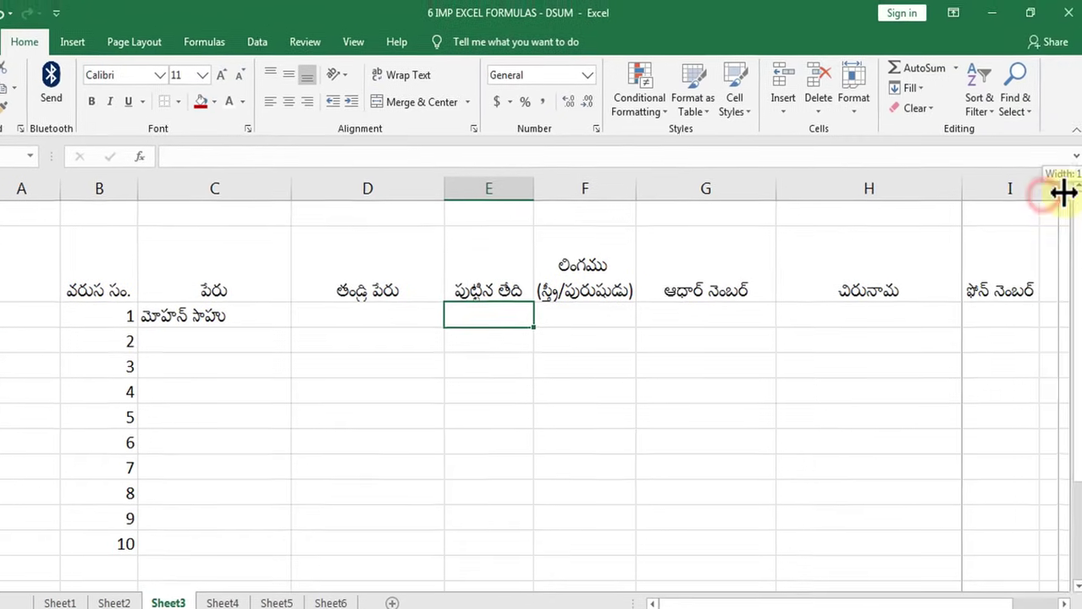
- Enter entry 1's father's name in Telugu in cell D3
left_click(225, 342)
left_click(362, 316)
type("నాగరాజు")
left_click(358, 365)
left_click_drag(89, 280, 988, 276)
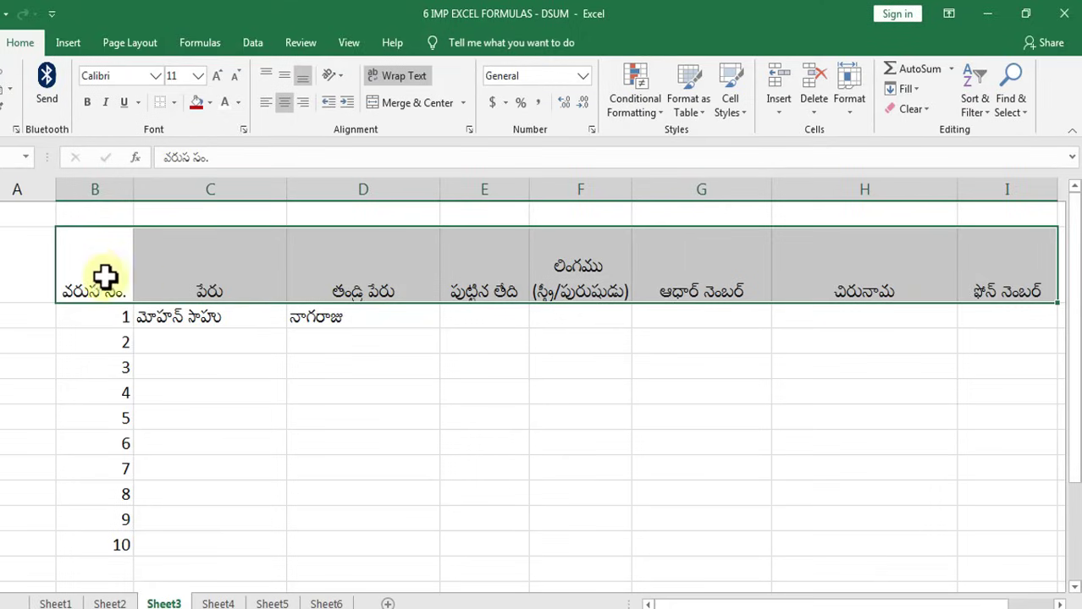
- AutoFit columns B and C to their contents
double_click(132, 189)
left_click(148, 286)
left_click_drag(83, 285, 942, 279)
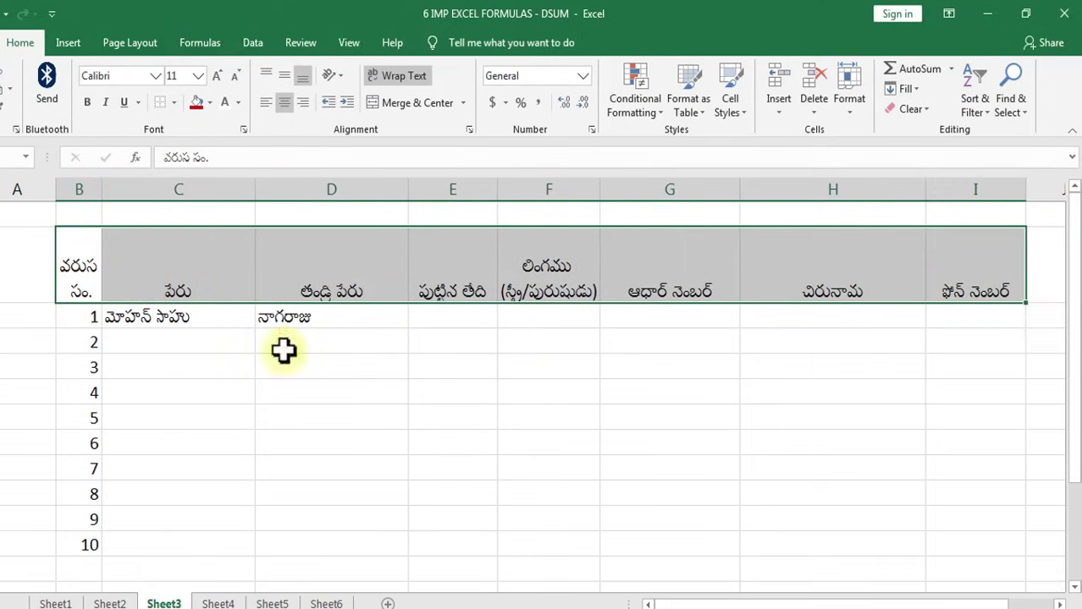
left_click(164, 283)
left_click_drag(75, 287, 973, 279)
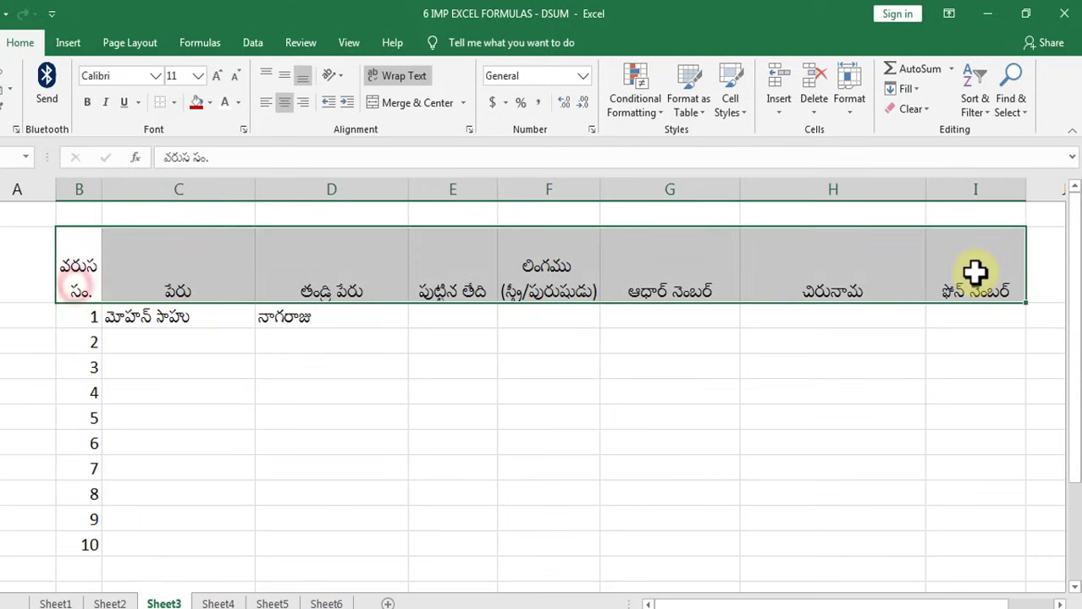
double_click(254, 188)
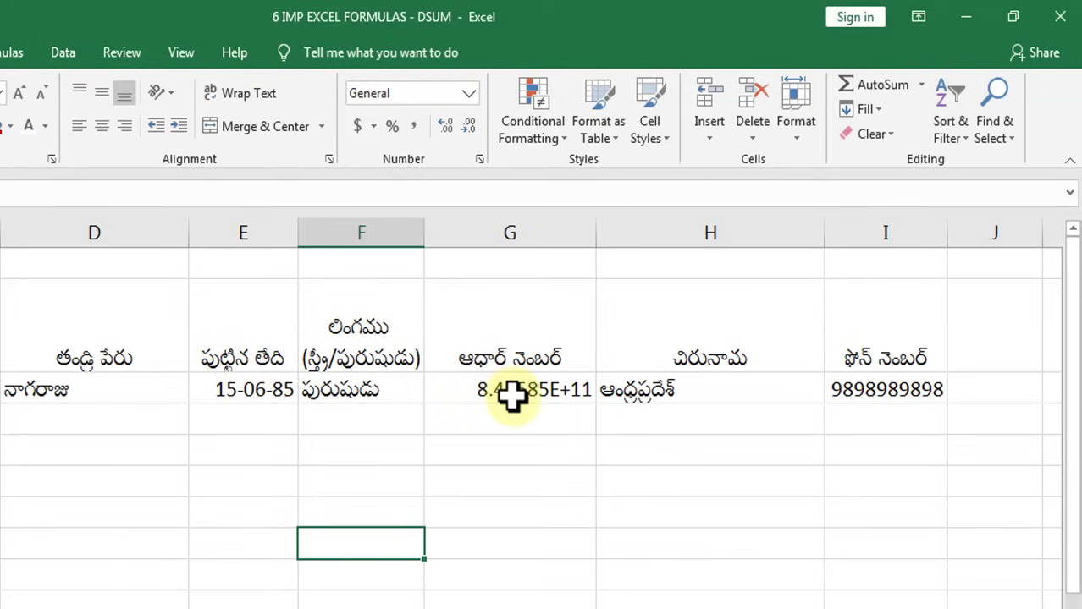
- Widen column G so entry 1's Aadhaar number in G3 has room
left_click(499, 396)
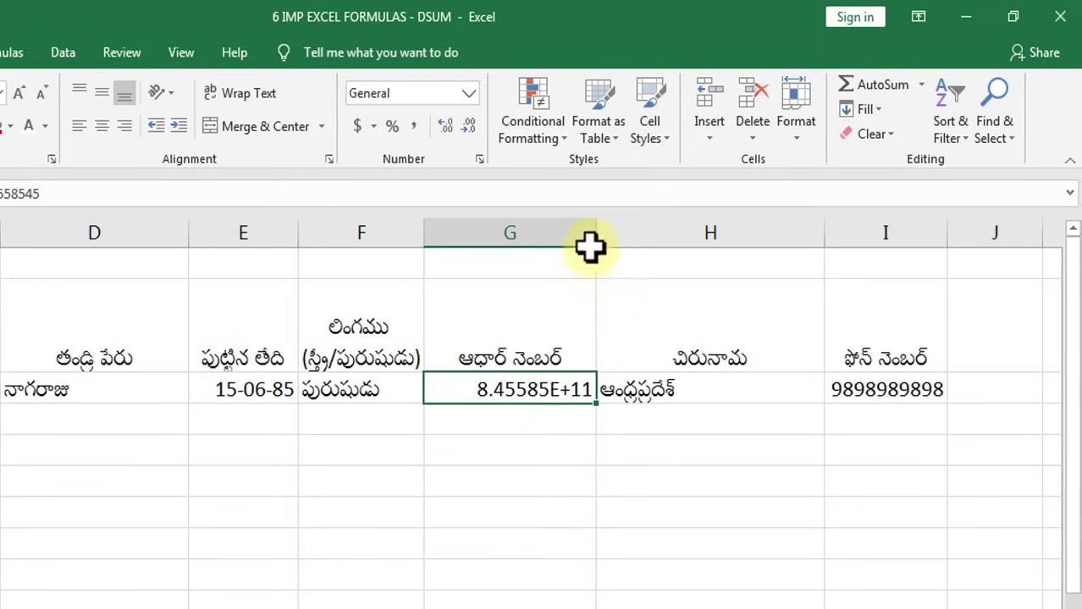
left_click_drag(593, 231, 607, 232)
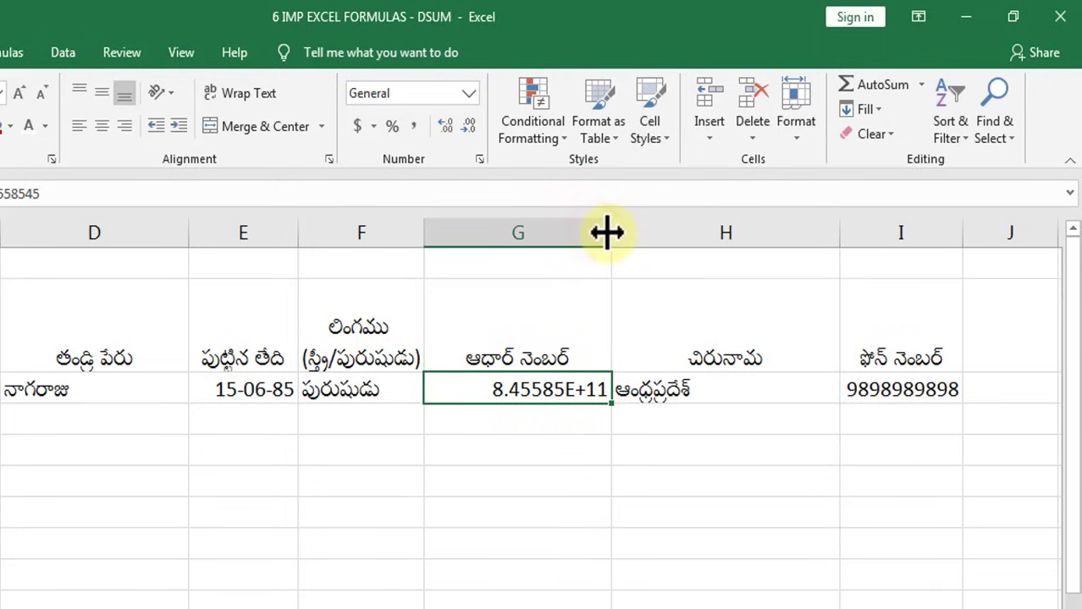
double_click(609, 231)
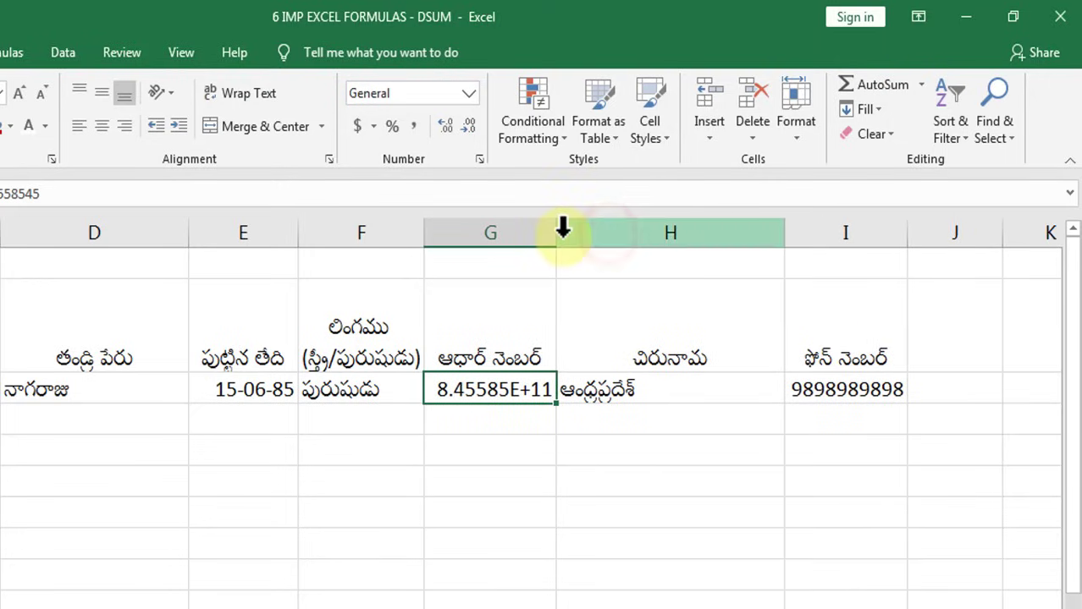
left_click(486, 394)
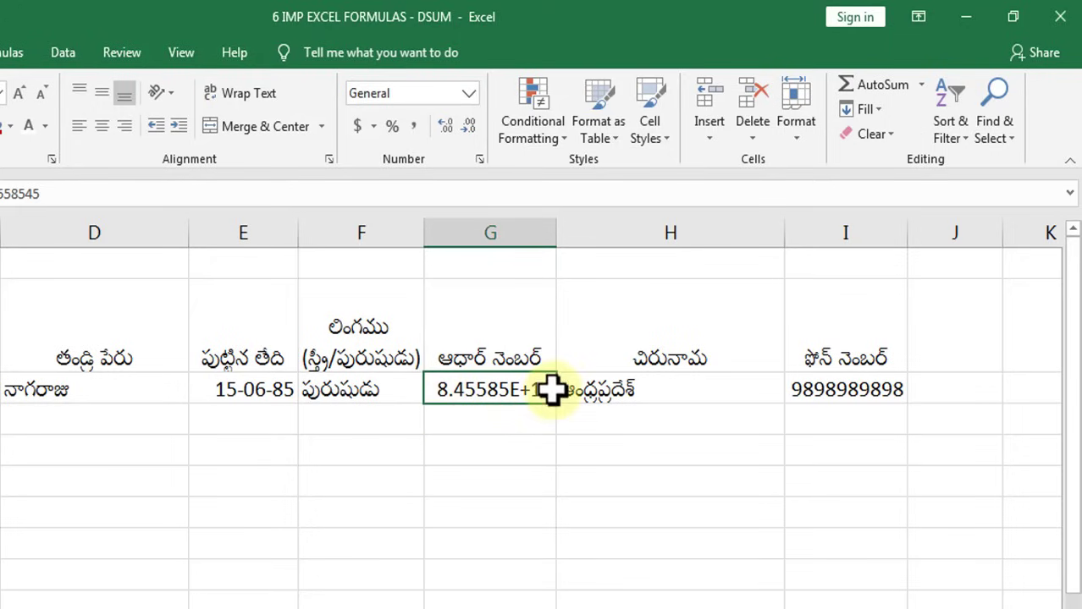
left_click_drag(556, 230, 641, 233)
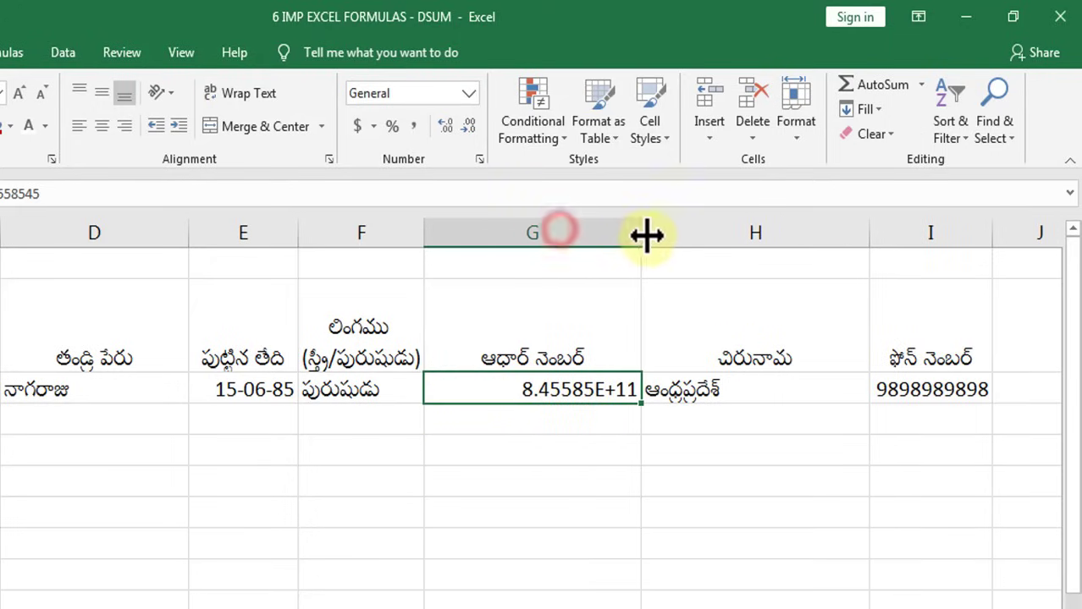
left_click(469, 93)
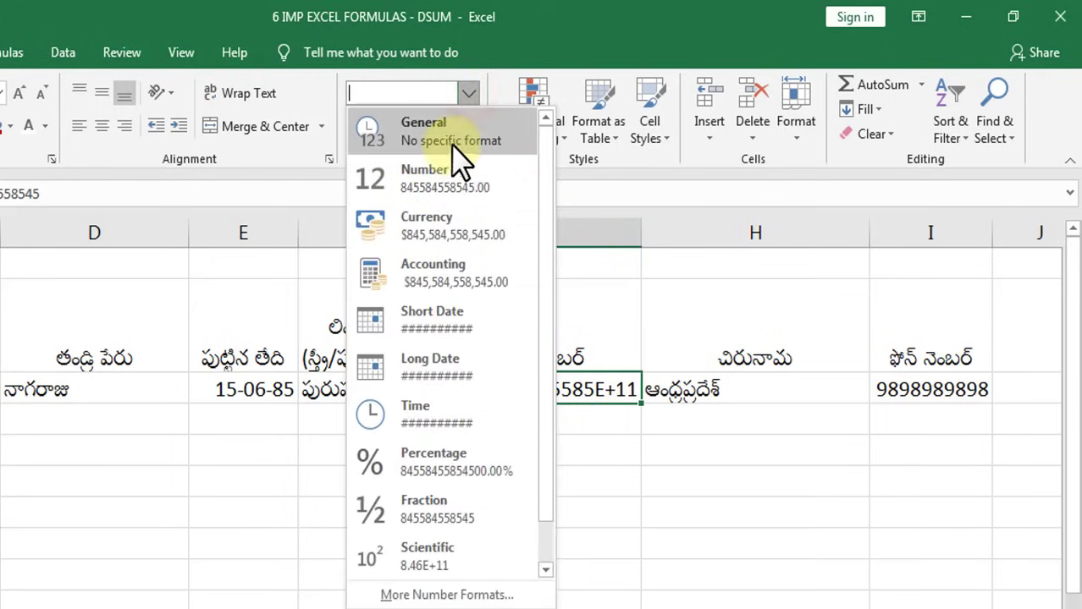
left_click(457, 188)
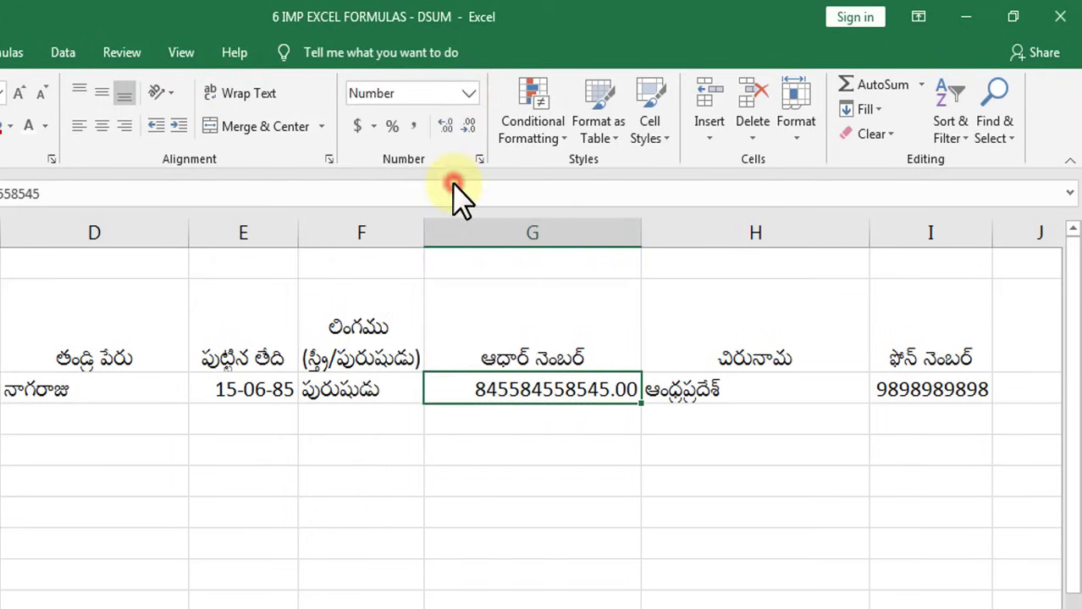
left_click(592, 447)
left_click(597, 392)
left_click(447, 129)
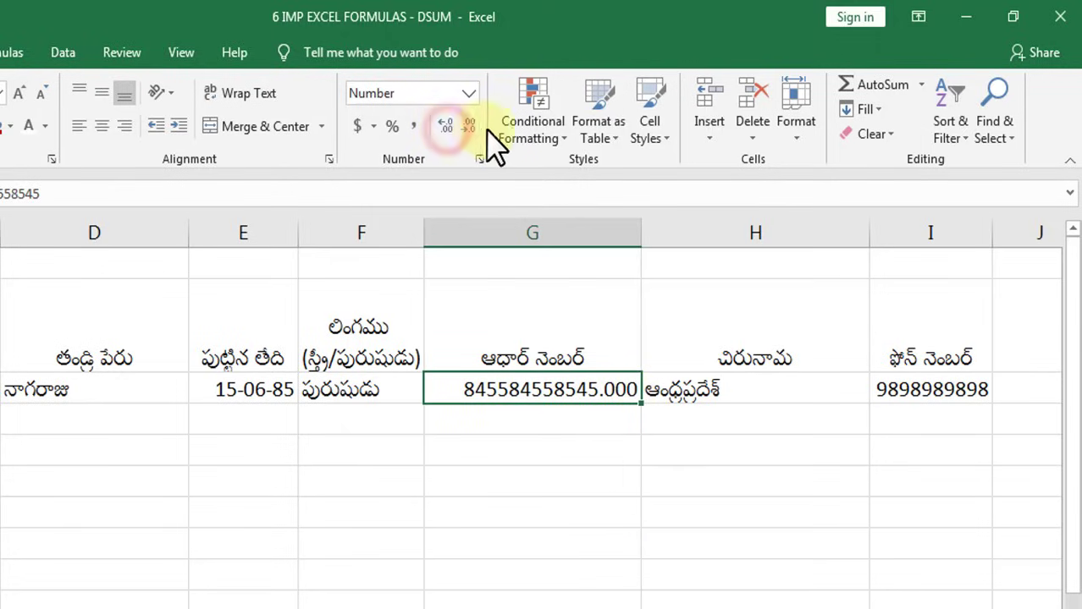
left_click(472, 129)
left_click(473, 131)
left_click(542, 419)
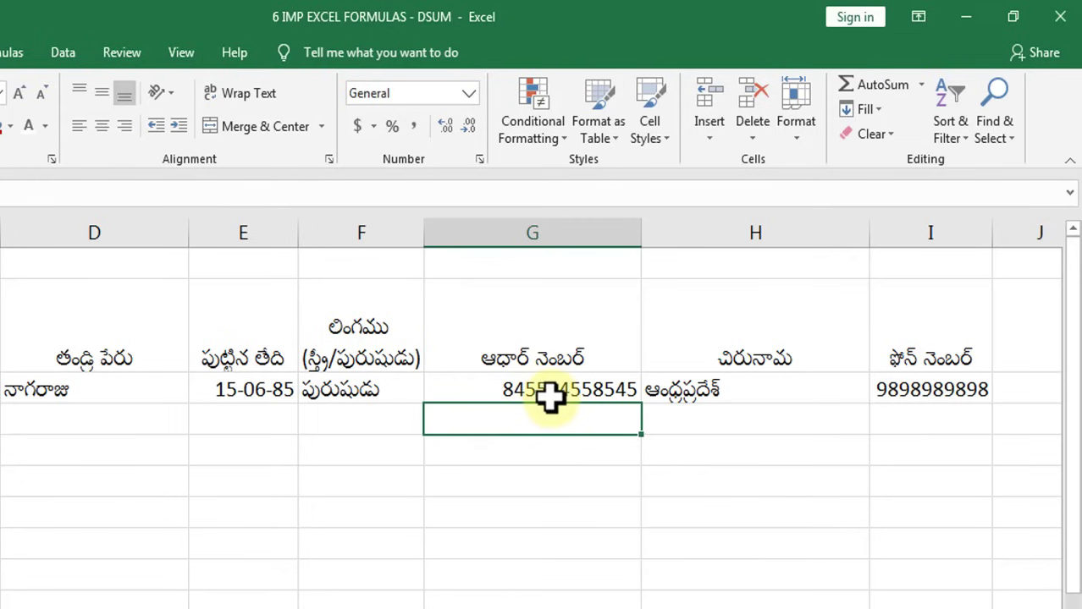
left_click(550, 389)
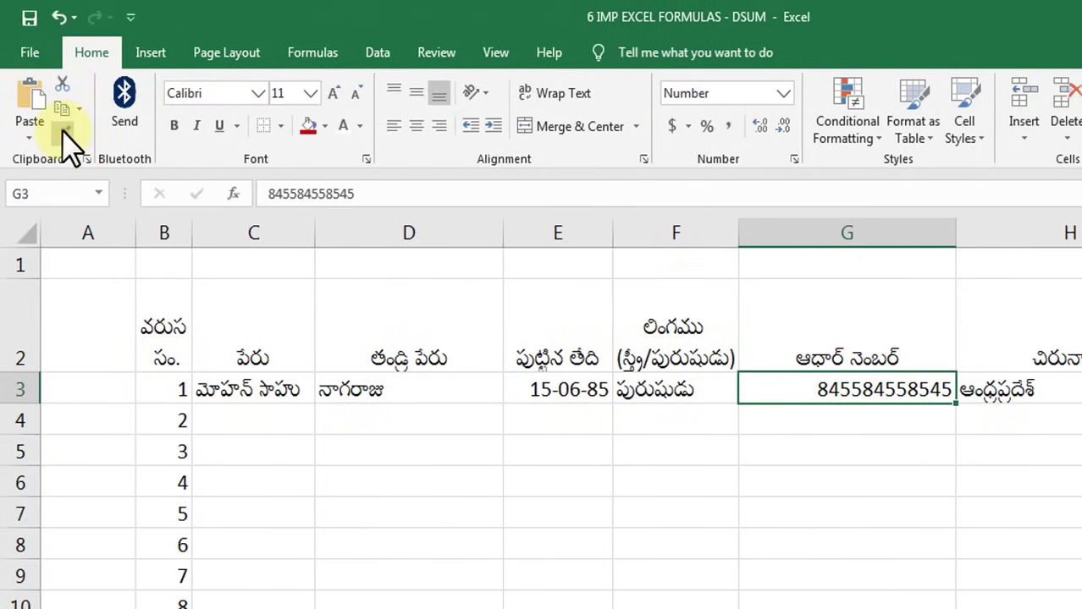
- Copy G3's Number format onto Aadhaar cells G4 through G12 with Format Painter
left_click(64, 133)
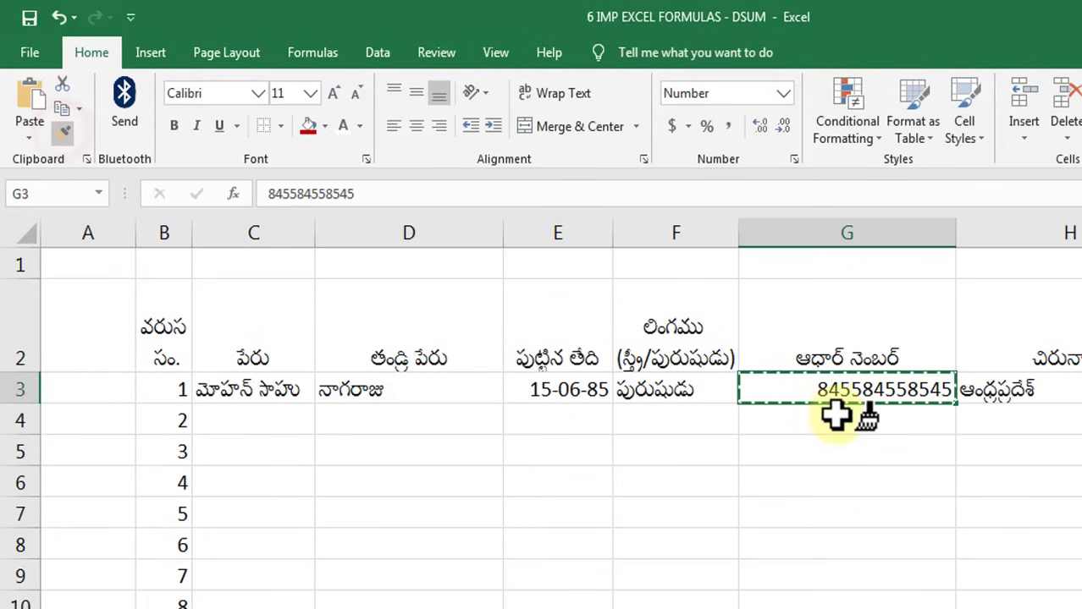
left_click_drag(835, 414, 719, 546)
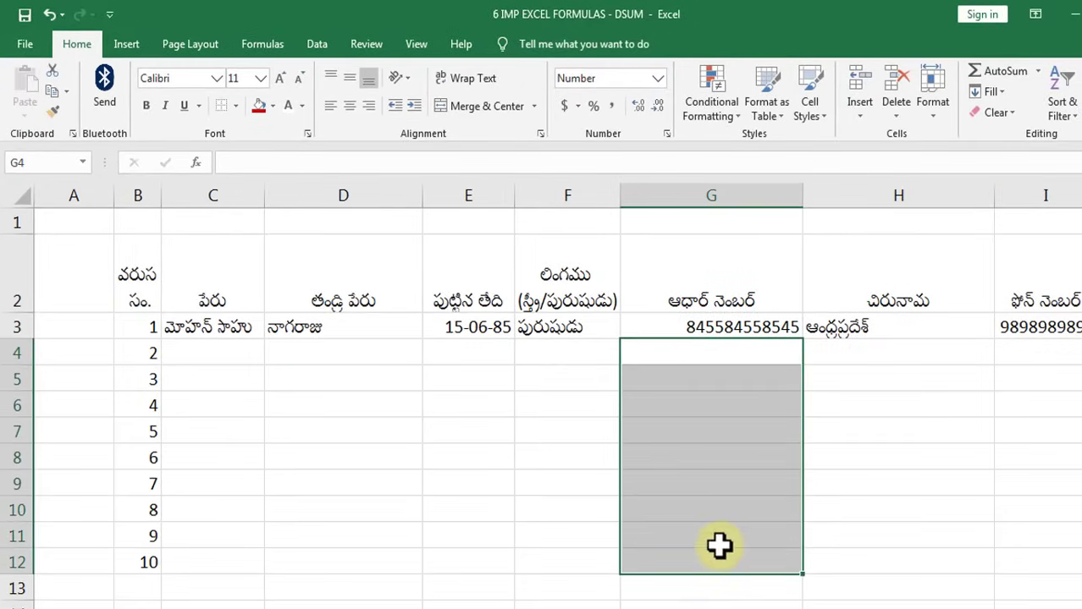
left_click(665, 357)
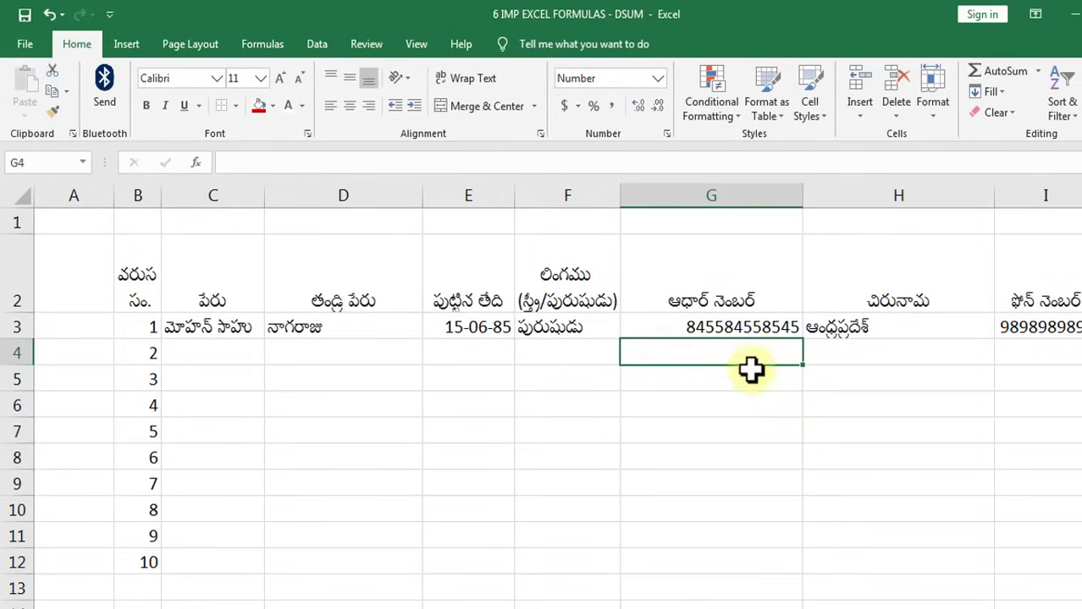
left_click(703, 322)
left_click(219, 349)
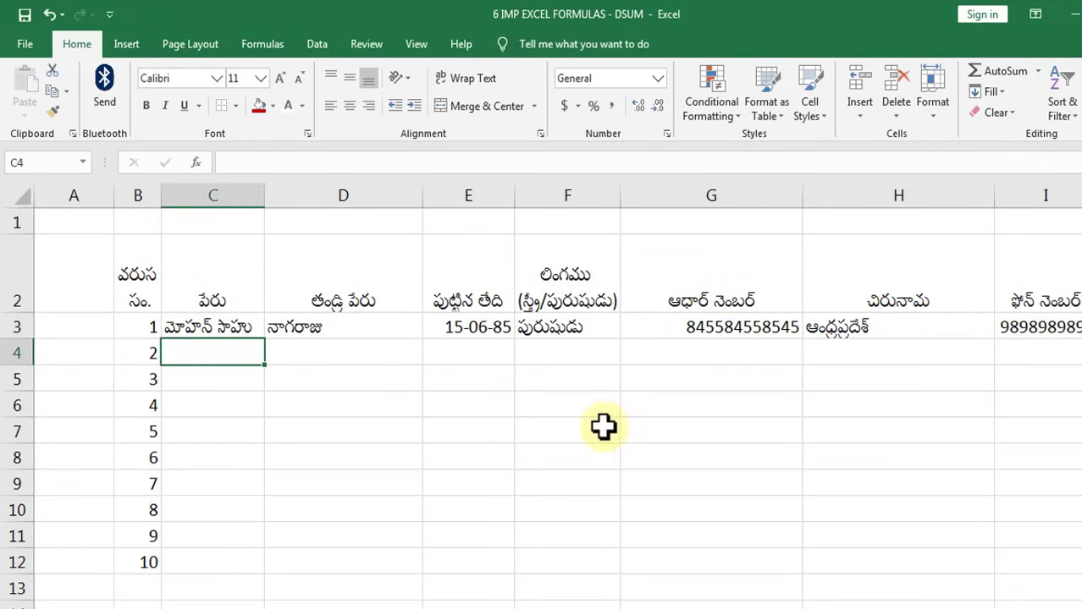
mouse_move(135, 273)
left_mouse_down()
mouse_move(712, 485)
mouse_move(1056, 557)
mouse_move(1040, 550)
left_mouse_up()
- Apply All Borders to the B2:I12 table, then open the File backstage
left_click(506, 454)
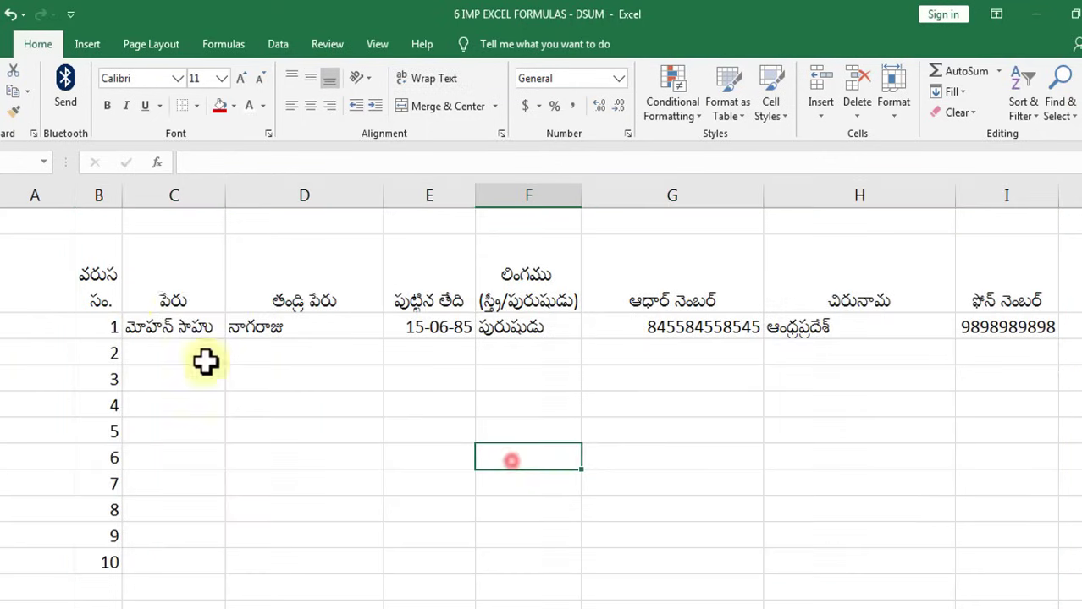
mouse_move(83, 279)
left_mouse_down()
mouse_move(904, 550)
mouse_move(974, 551)
left_mouse_up()
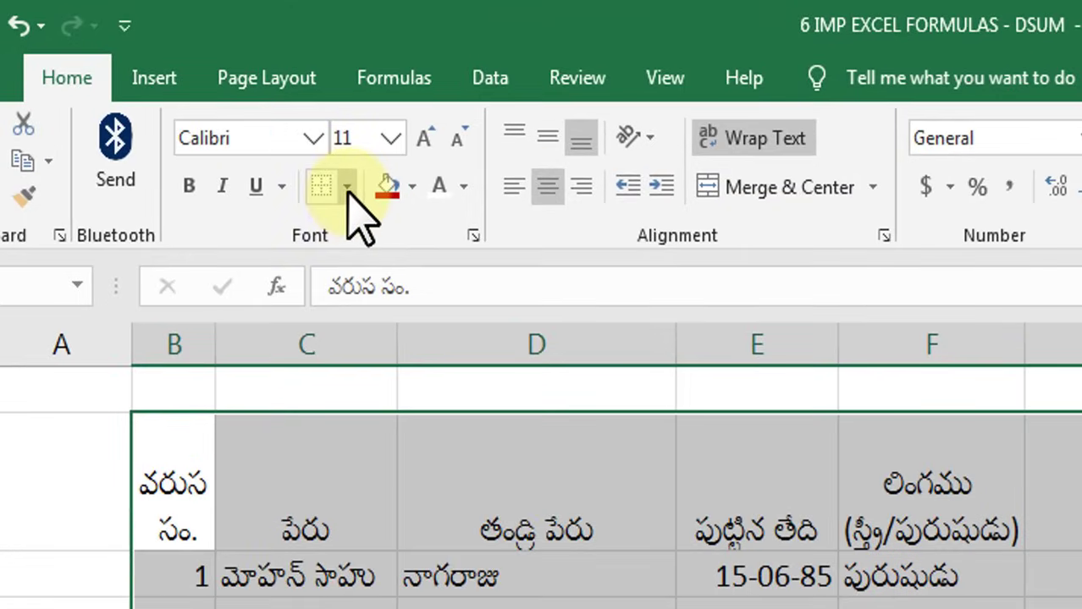
left_click(347, 188)
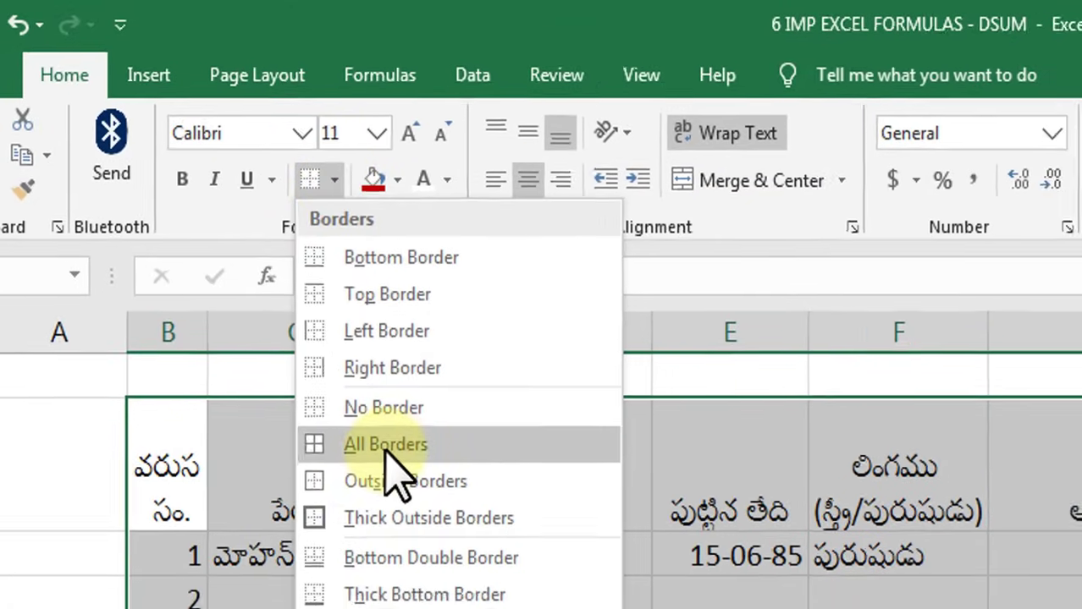
left_click(391, 461)
left_click(826, 423)
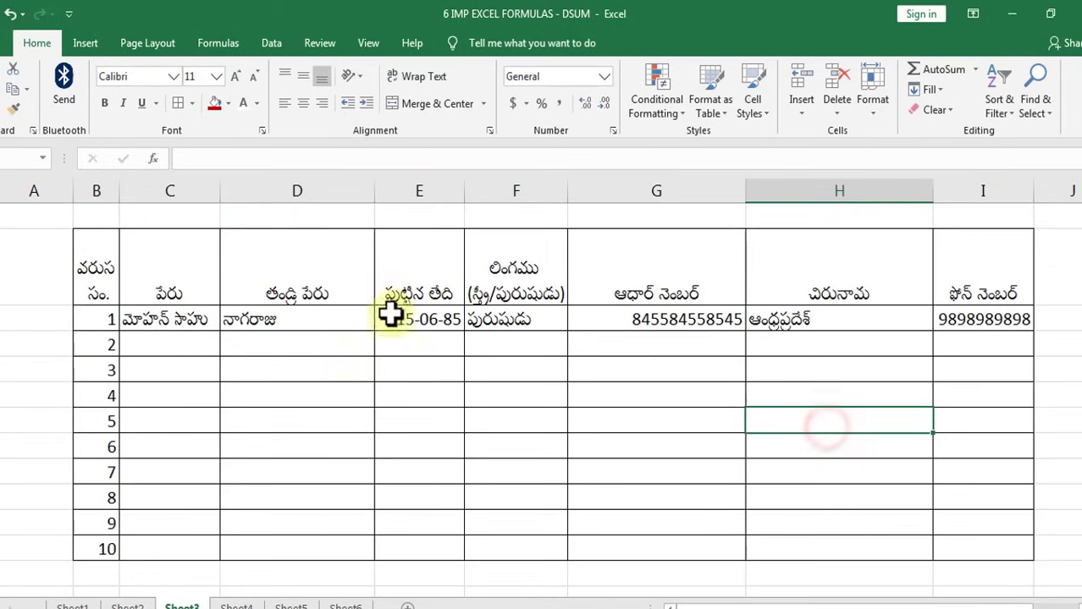
left_click(211, 361)
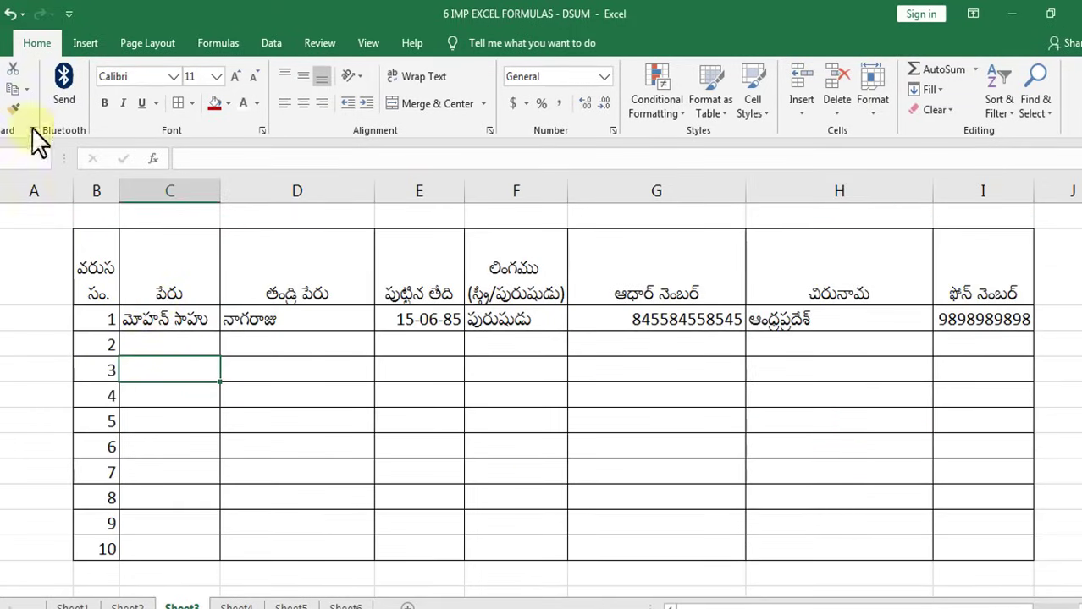
key("alt+f")
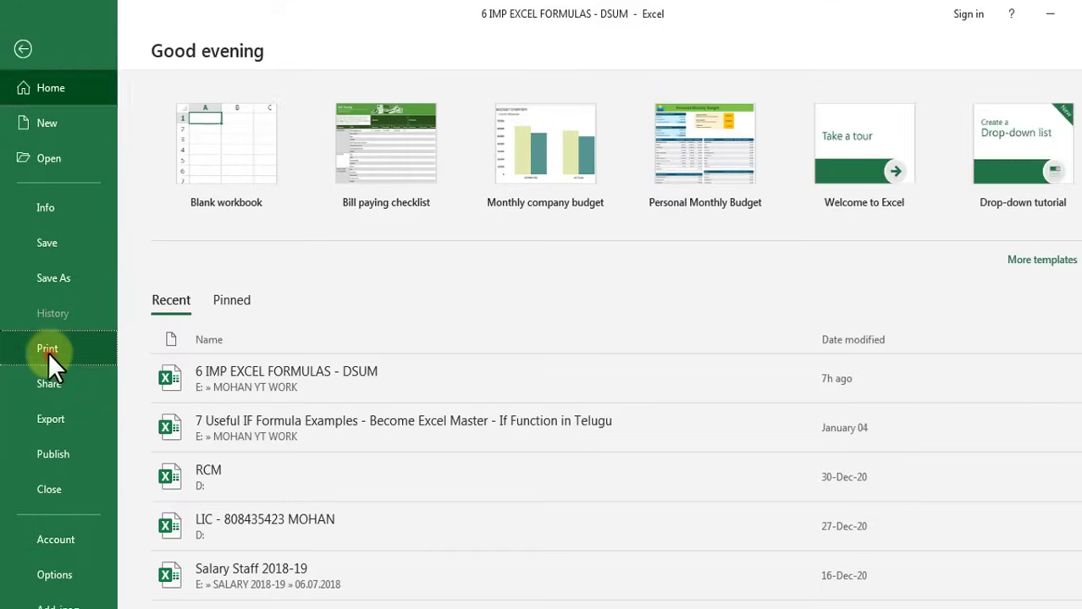
- Set the print orientation to Landscape and return to the worksheet
left_click(48, 352)
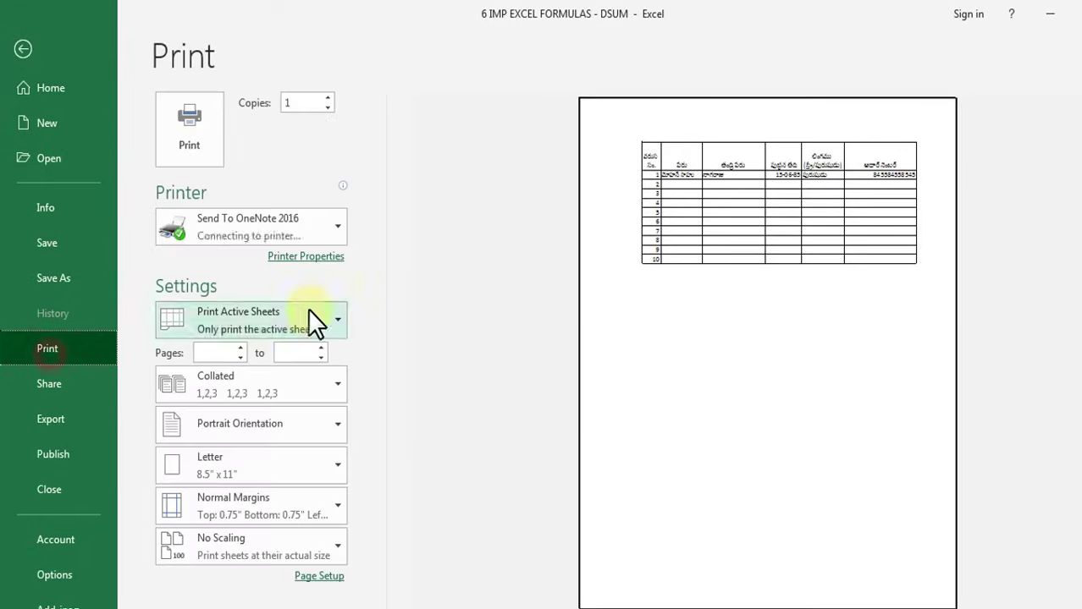
left_click(739, 248)
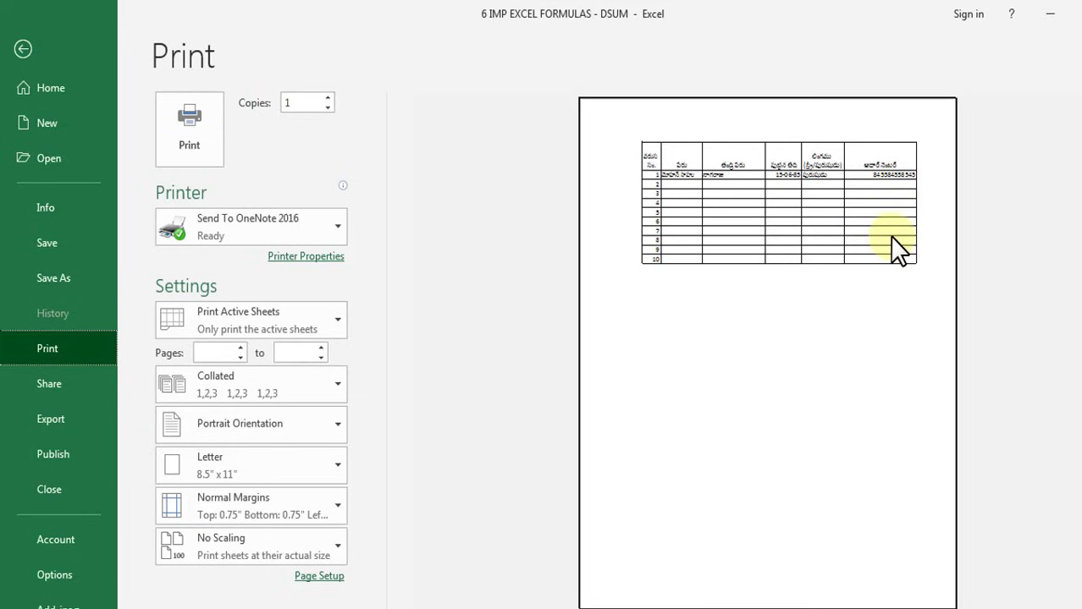
scroll(888, 235, "down", 1)
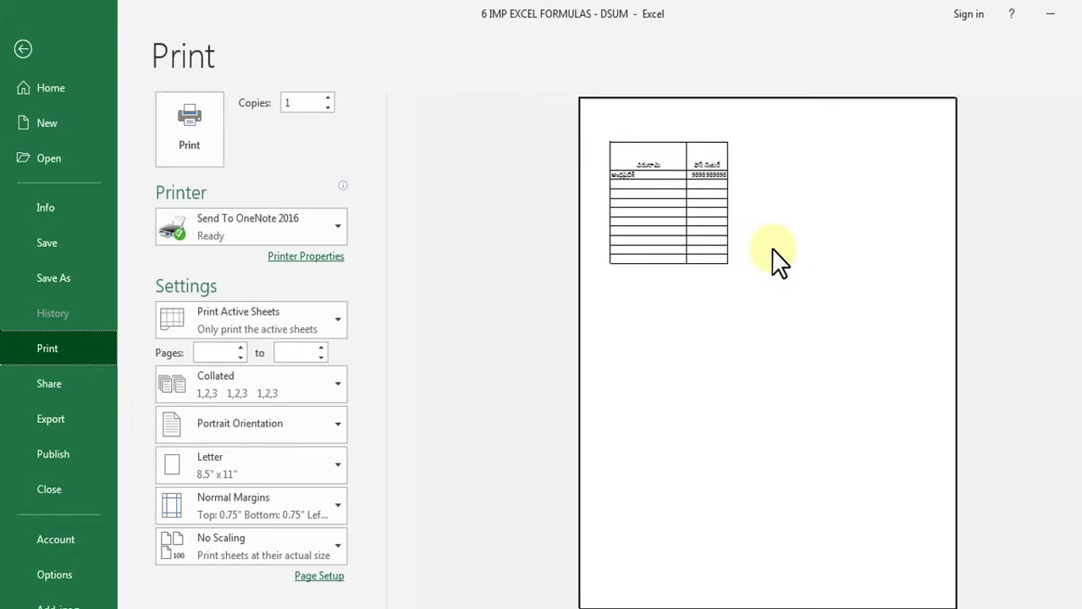
left_click(318, 429)
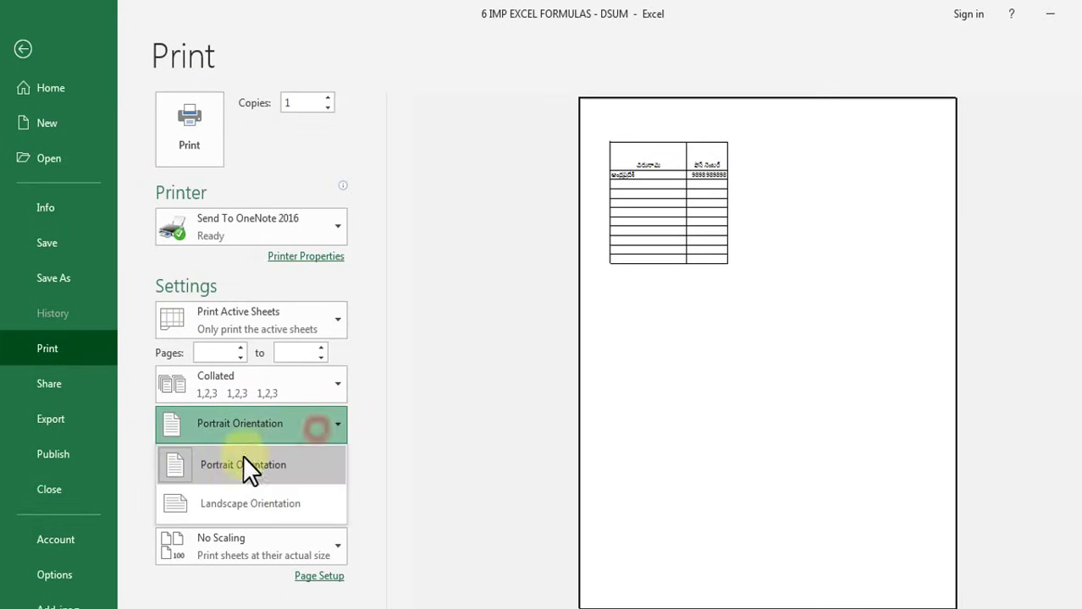
left_click(286, 512)
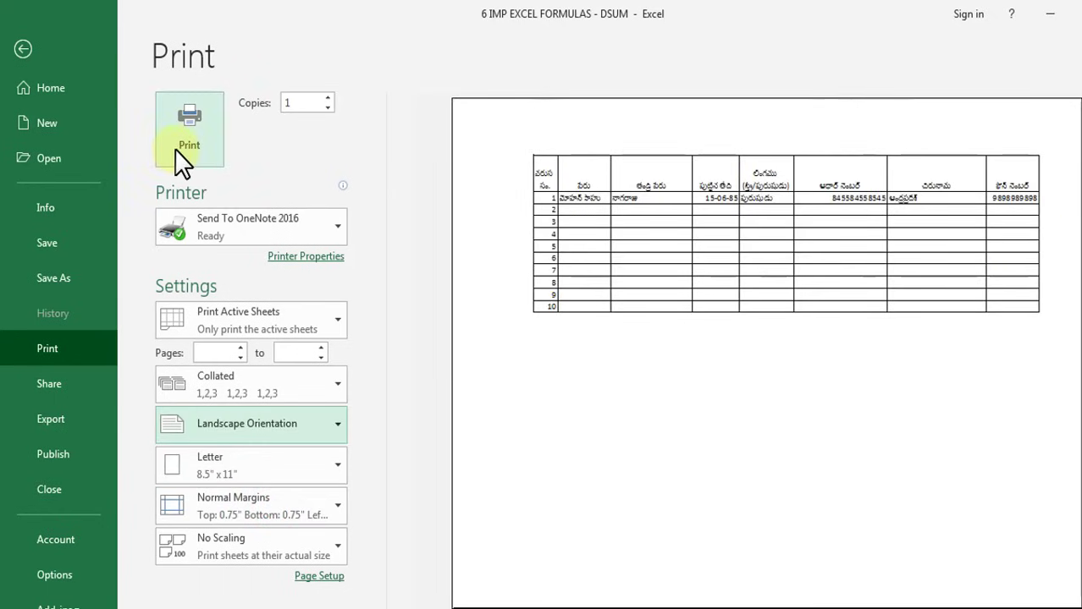
left_click(24, 48)
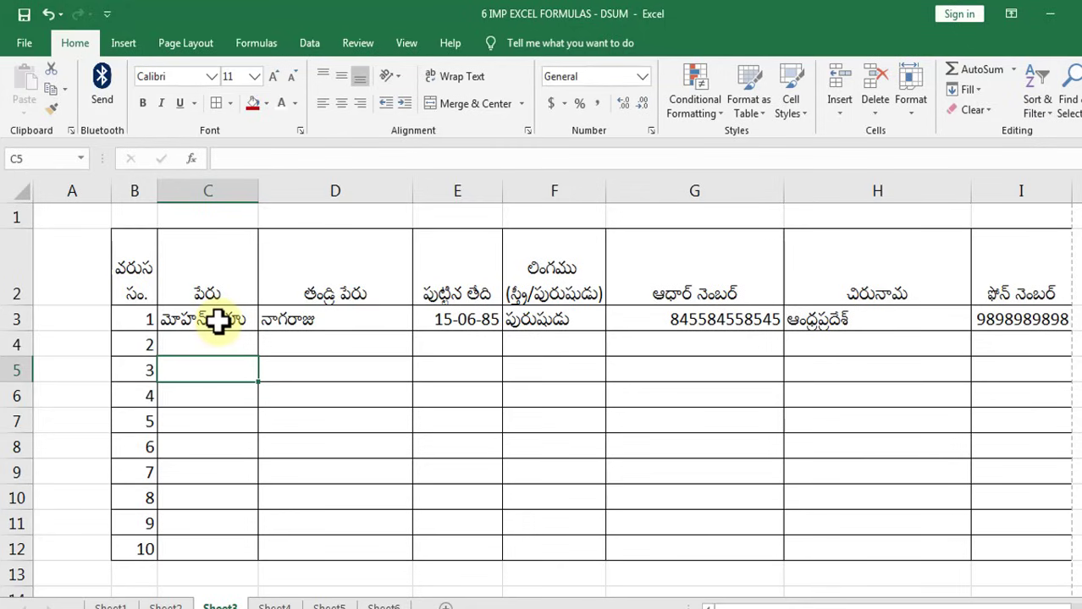
- Select the blank range C4:I13, reselect header cell C2, then open the File screen
left_click(193, 341)
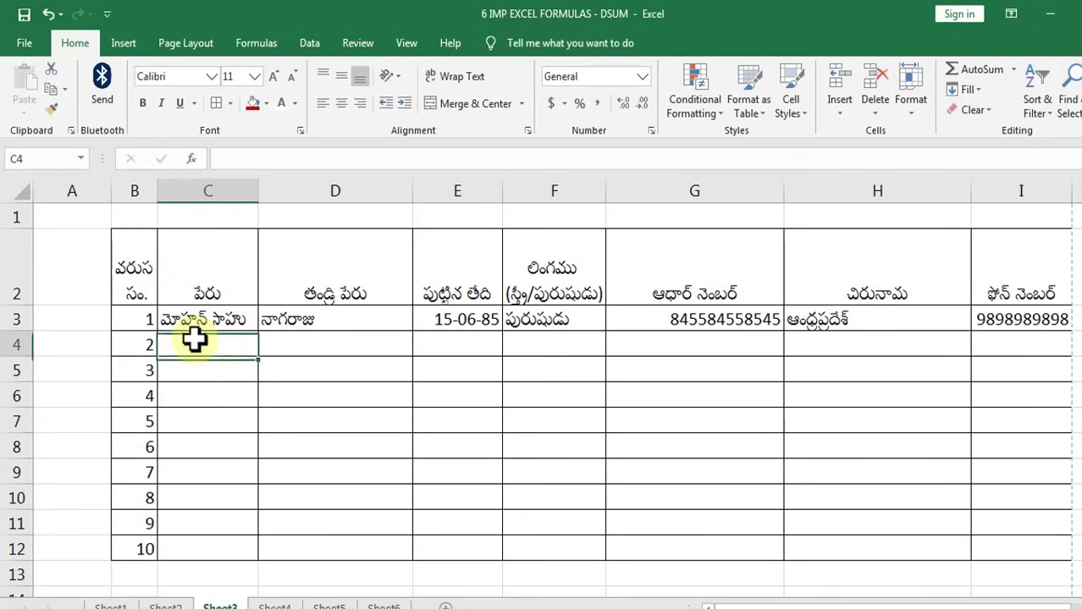
left_click_drag(196, 343, 1050, 580)
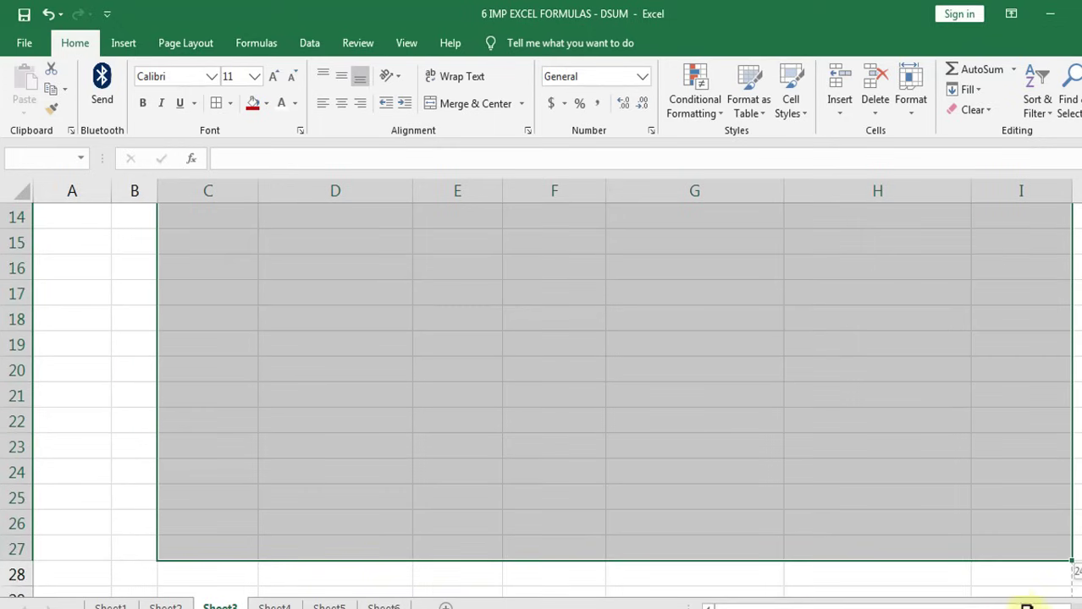
left_click_drag(1049, 581, 999, 595)
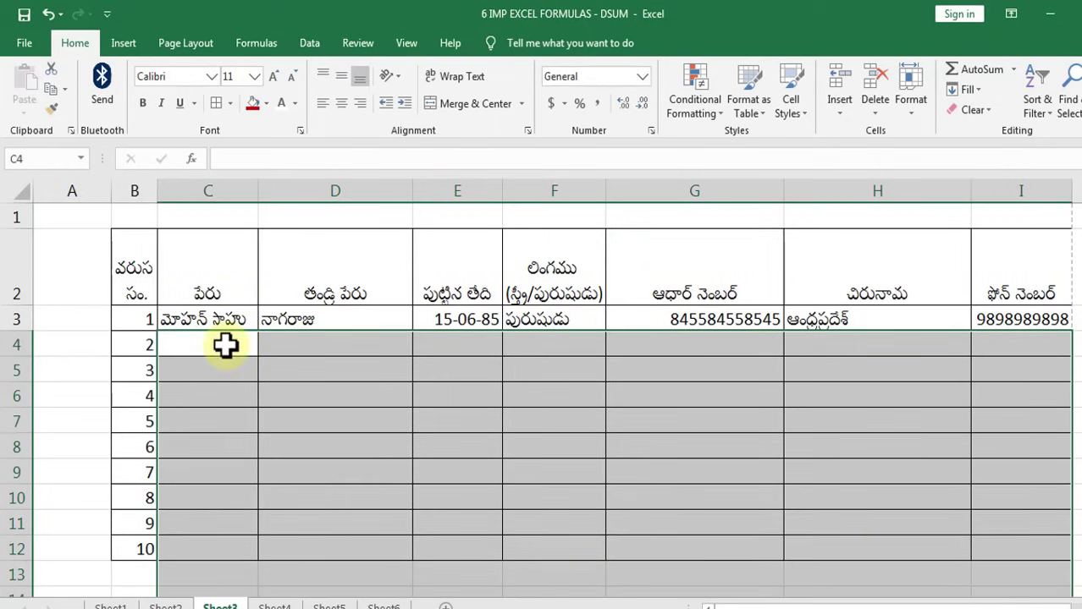
left_click(224, 345)
left_click(171, 296)
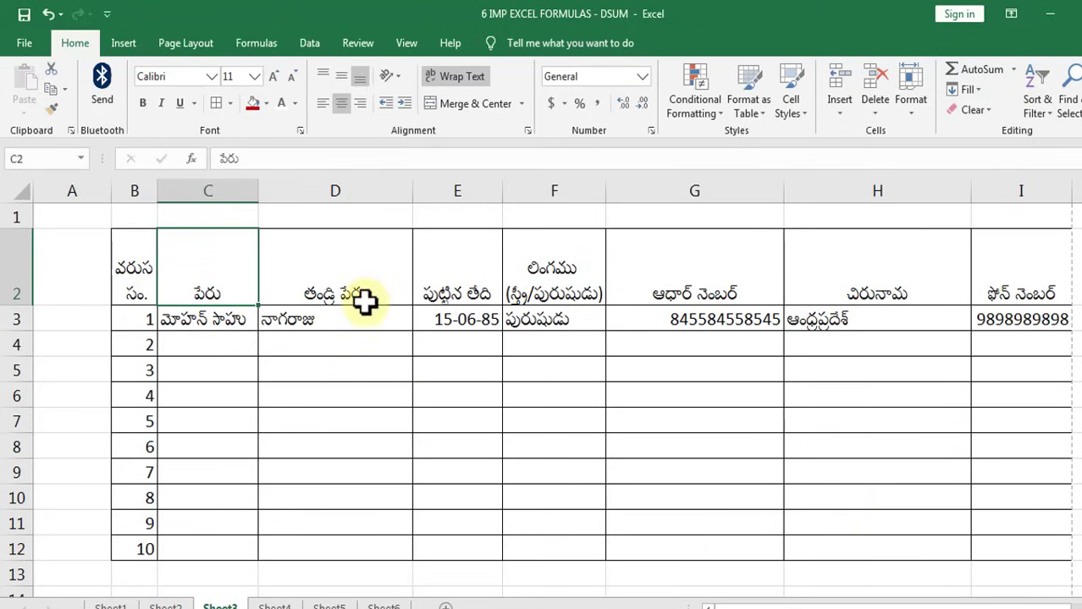
left_click(14, 47)
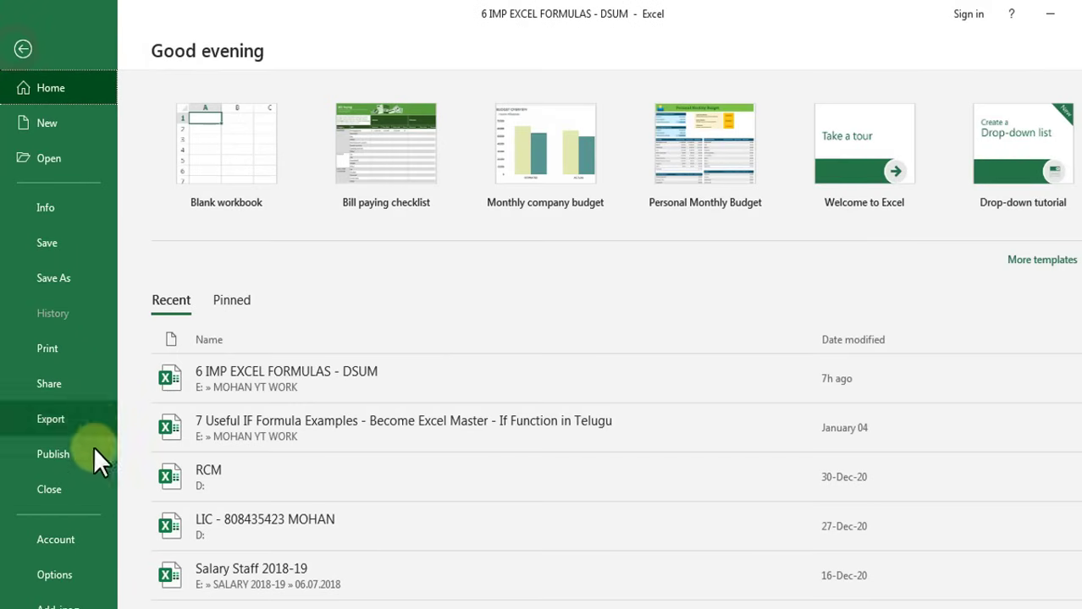
- Open Excel Options at the Customize the Ribbon page
left_click(54, 576)
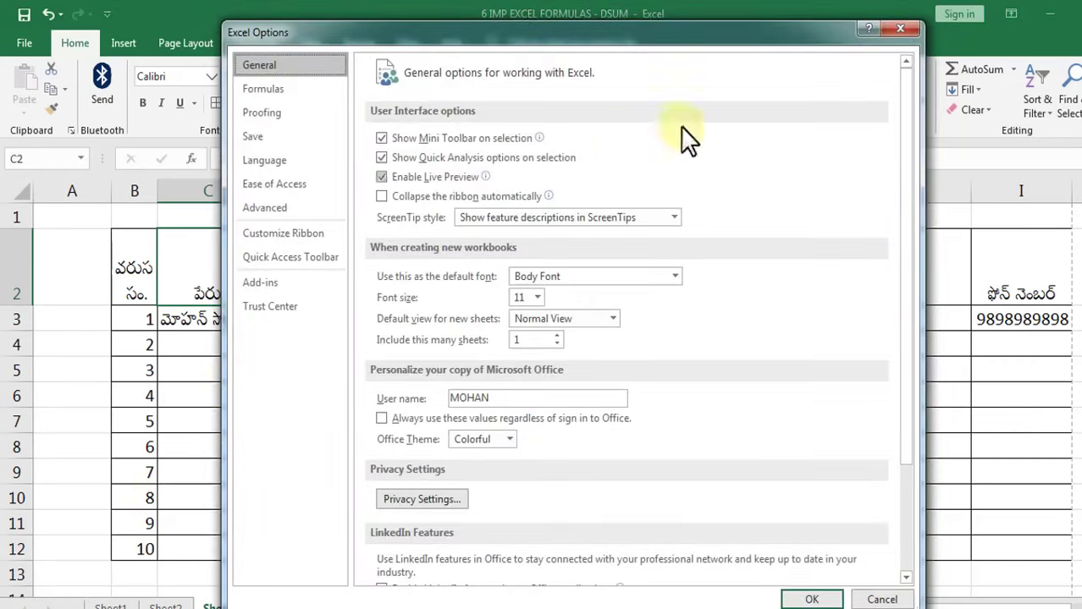
left_click(901, 29)
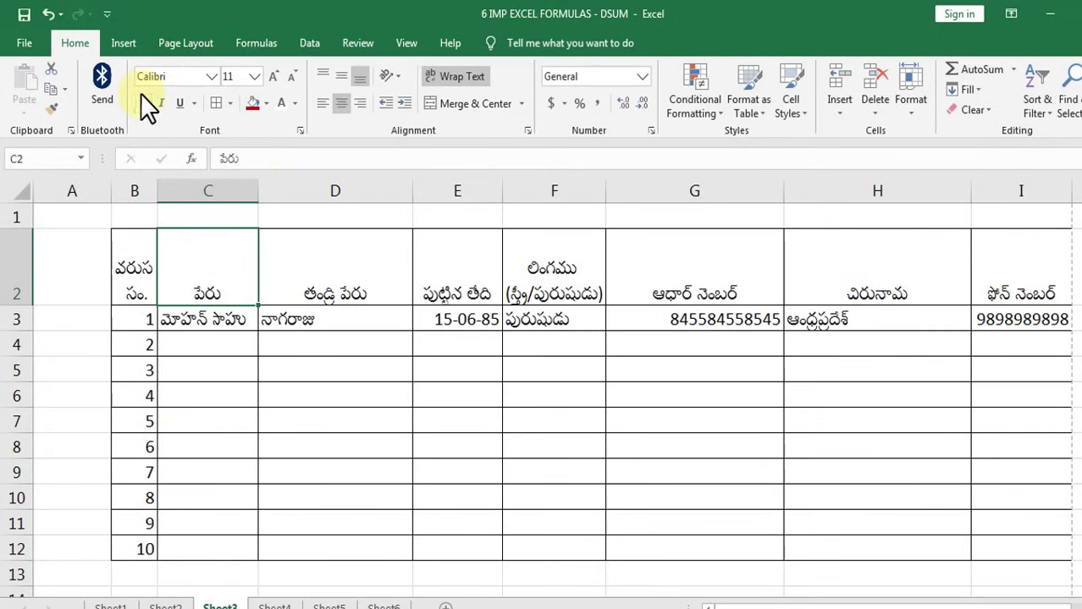
left_click(24, 46)
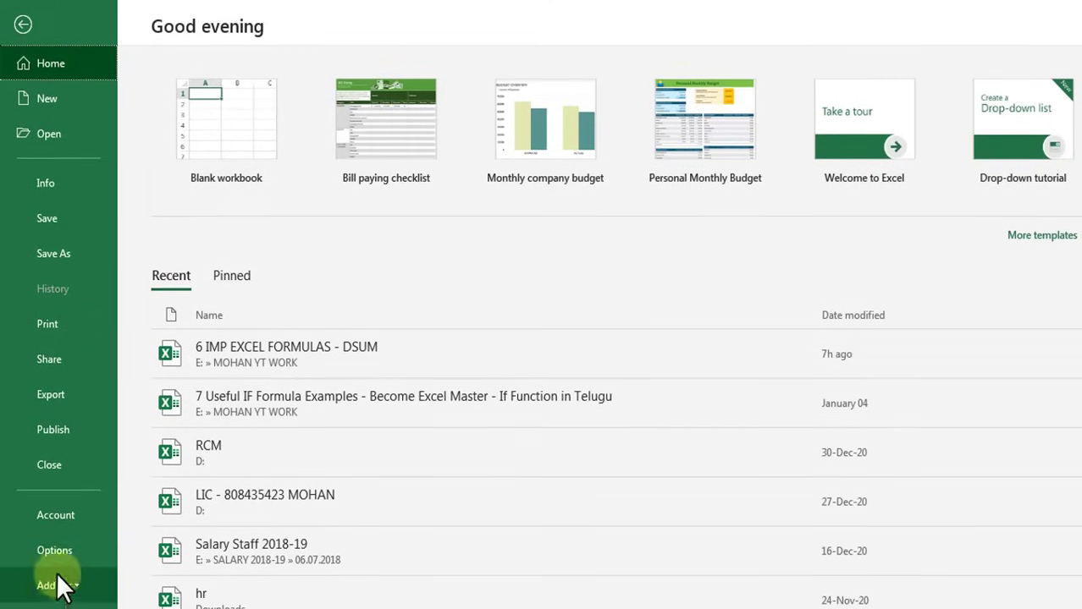
left_click(55, 546)
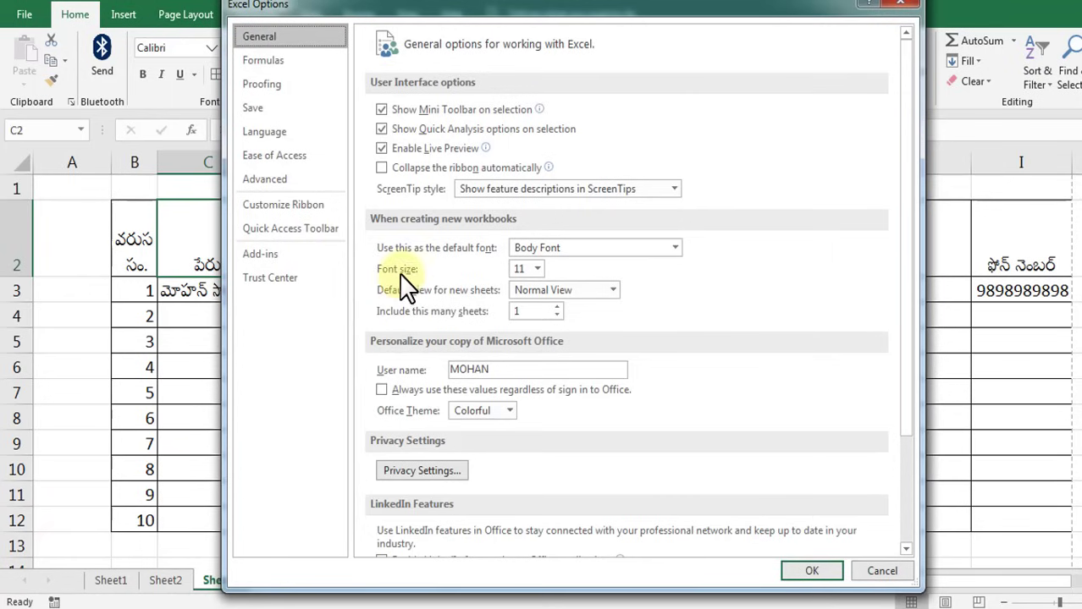
left_click(289, 207)
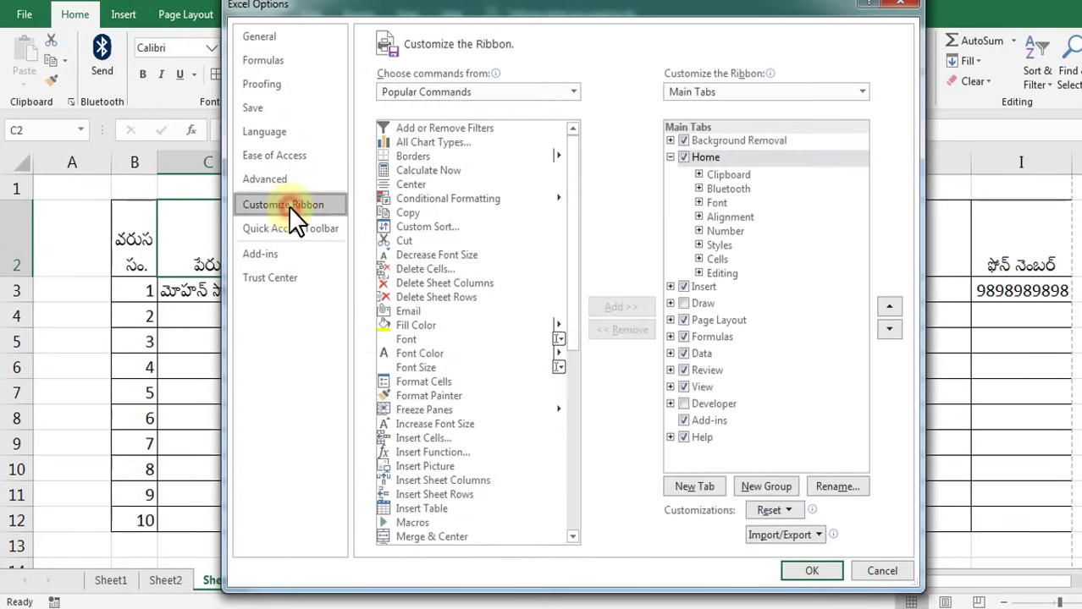
- Show All Commands and select the Form... command in the list
left_click(554, 88)
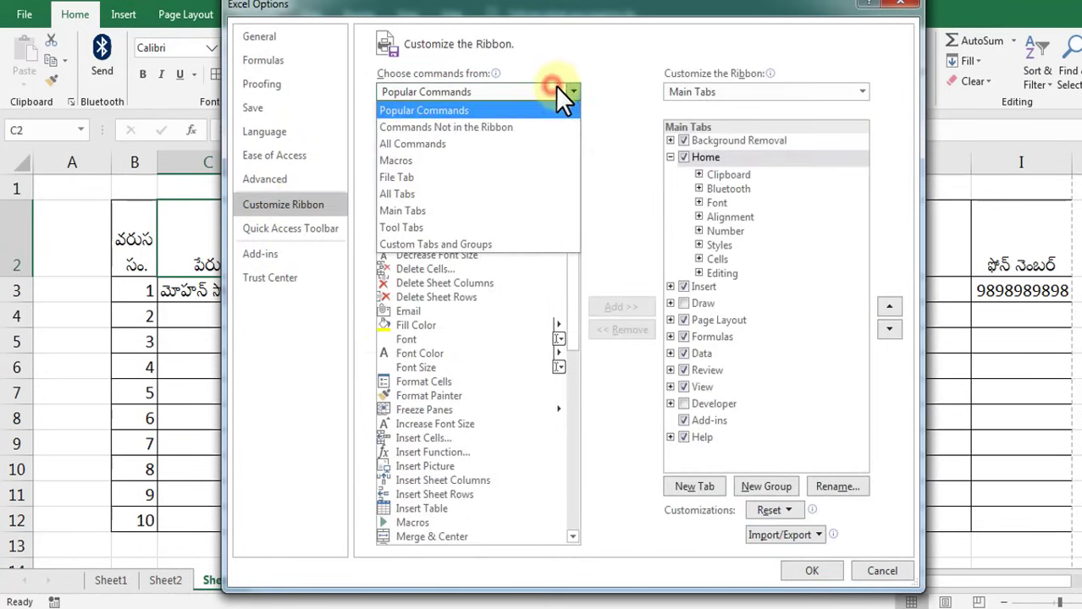
left_click(418, 144)
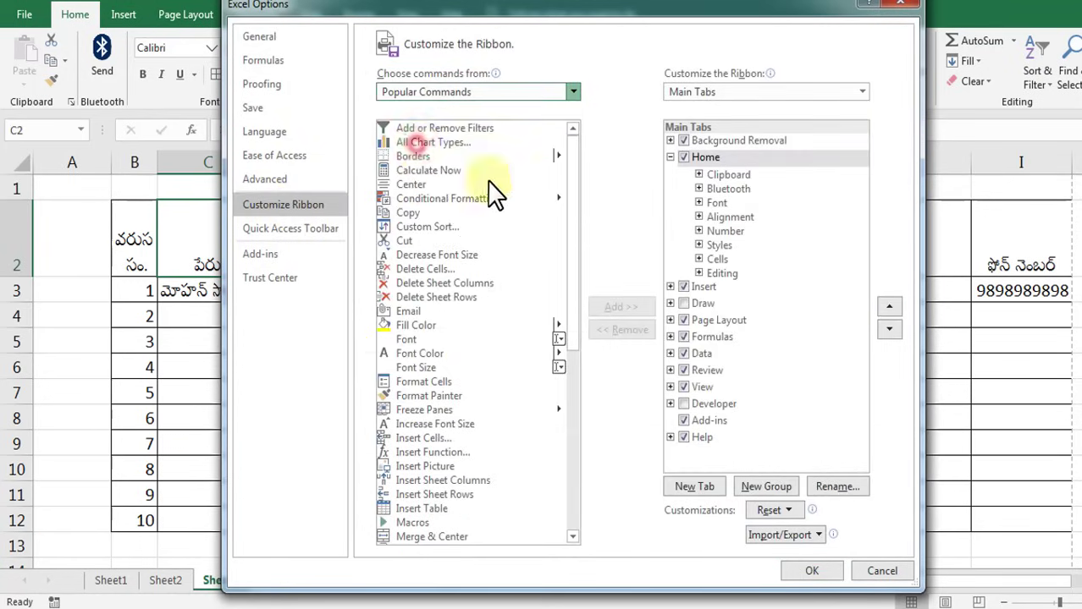
left_click(424, 344)
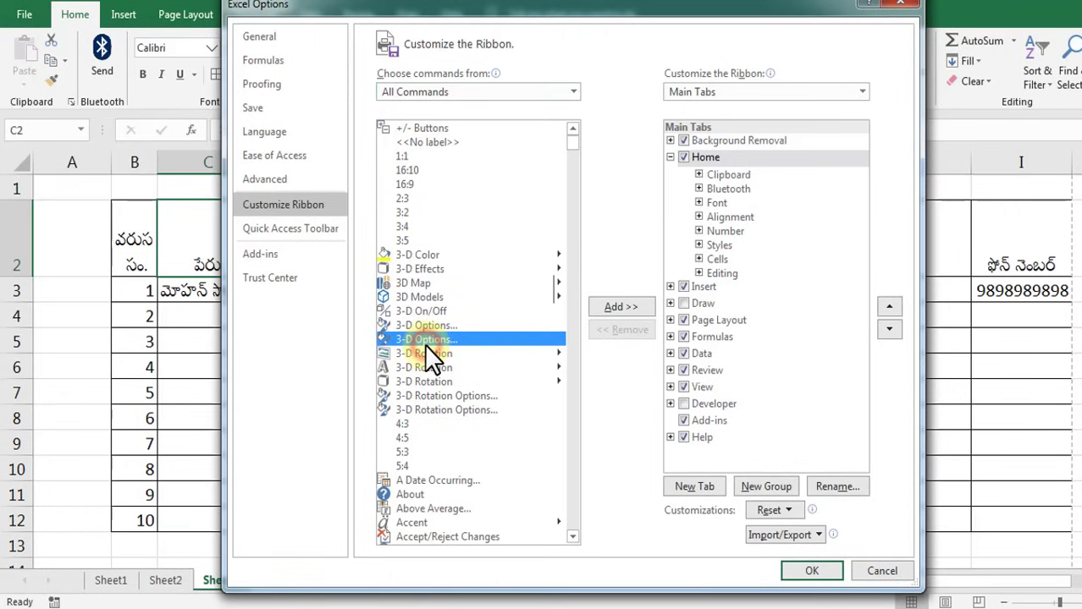
key("f")
scroll(427, 347, "down", 2)
scroll(428, 351, "down", 2)
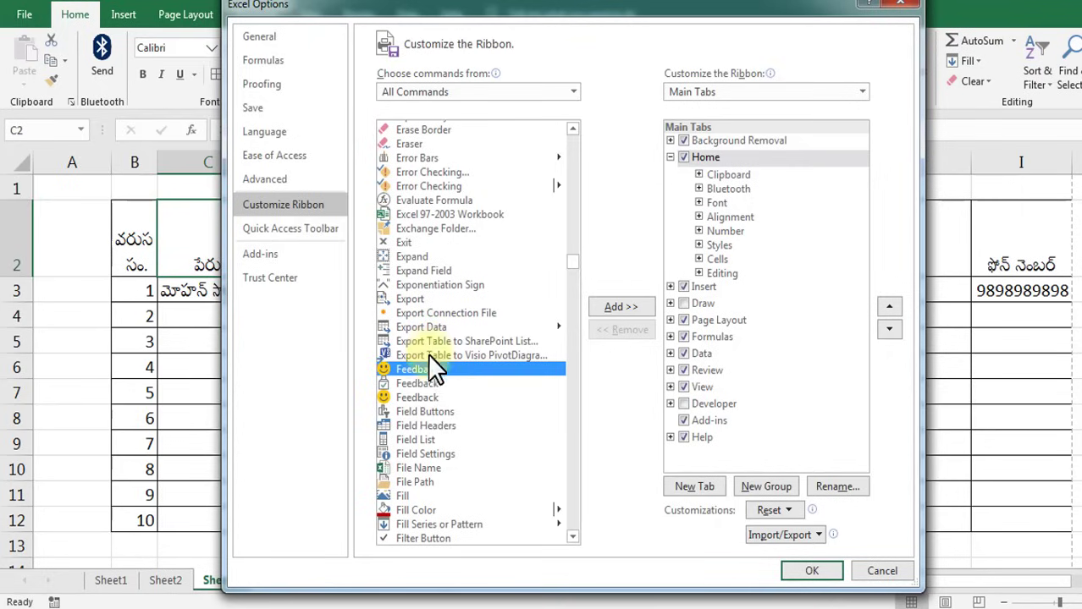
scroll(431, 398, "down", 2)
scroll(431, 507, "down", 6)
scroll(423, 423, "down", 1)
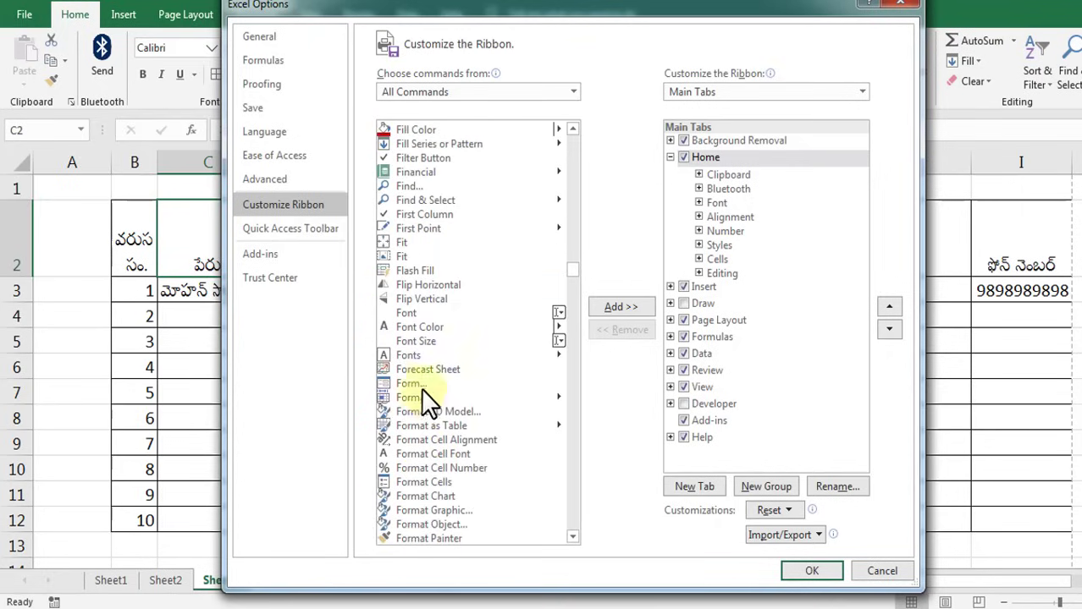
left_click(409, 384)
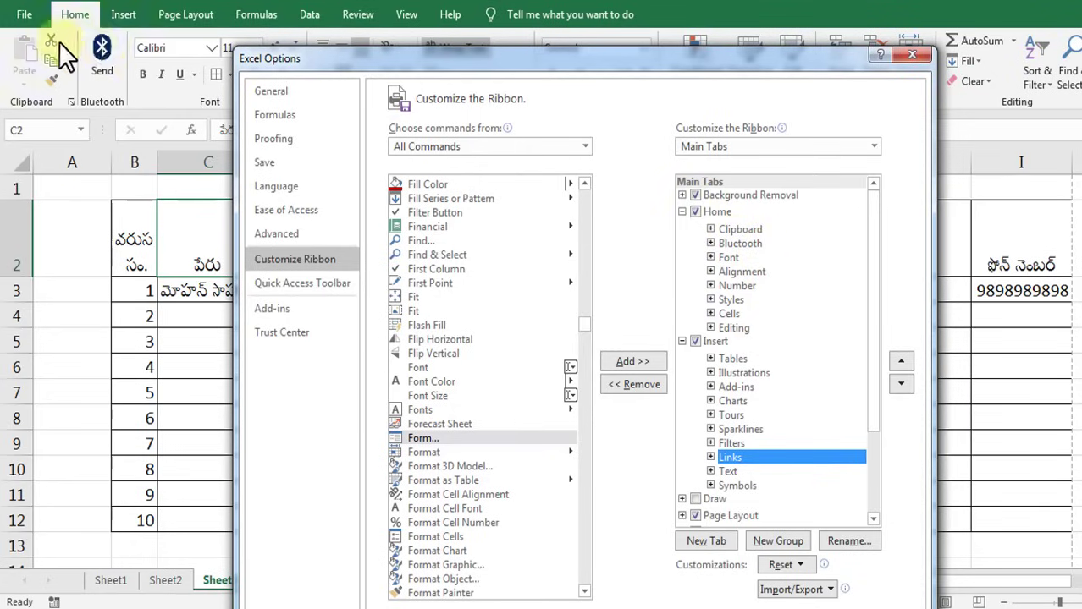
- Try adding Form to Home's Cells group and dismiss the custom-group-required warning
left_click(720, 211)
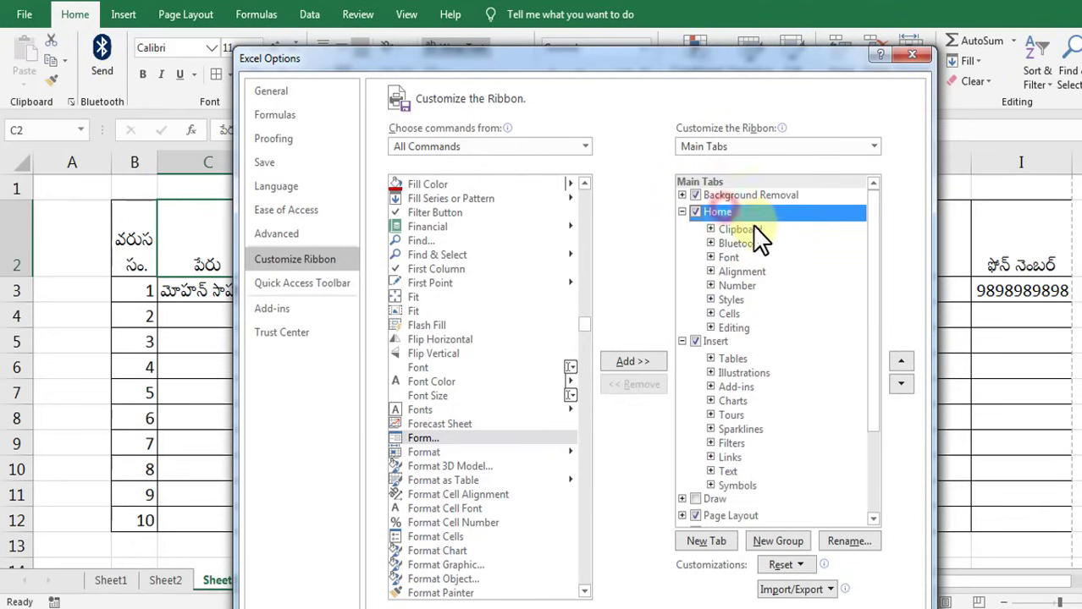
left_click(729, 314)
left_click(633, 361)
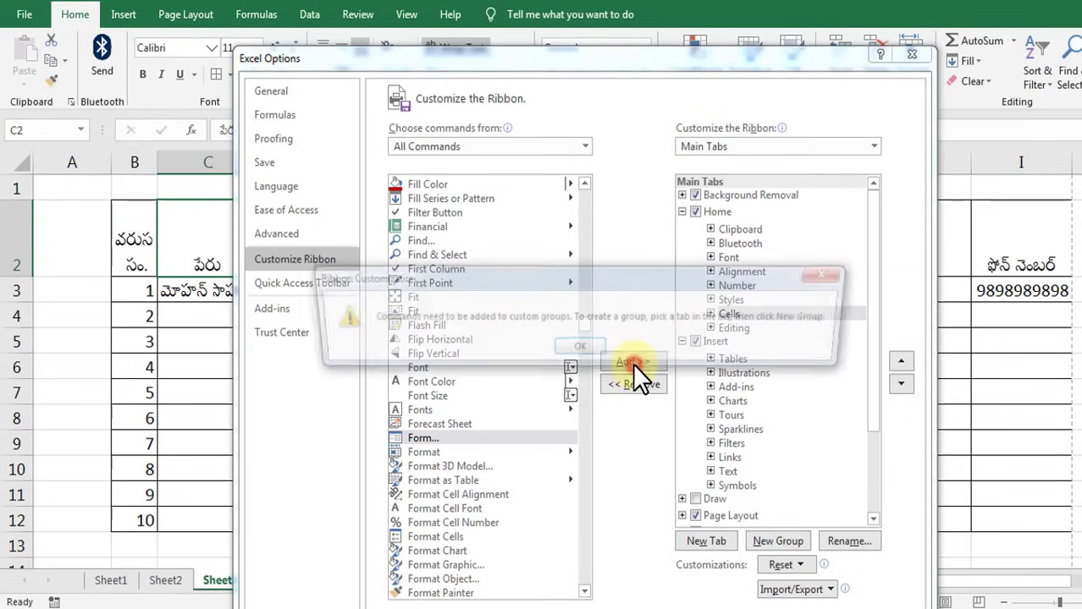
left_click(572, 345)
scroll(772, 507, "down", 3)
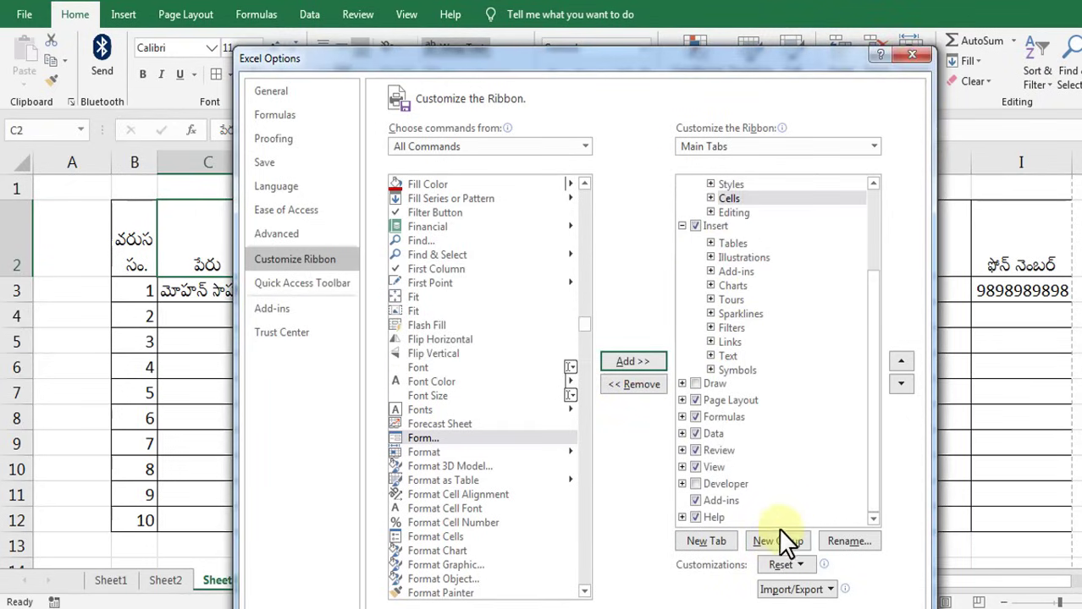
scroll(791, 508, "up", 3)
- Create a new Home group named 'Form', add the Form command, and confirm with OK
left_click(718, 214)
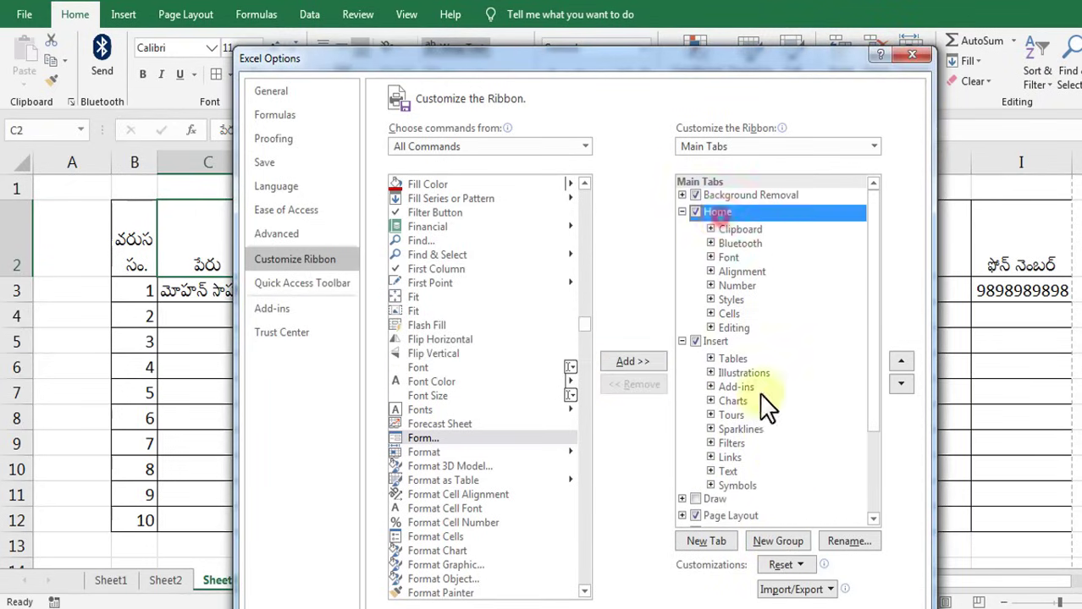
left_click(779, 543)
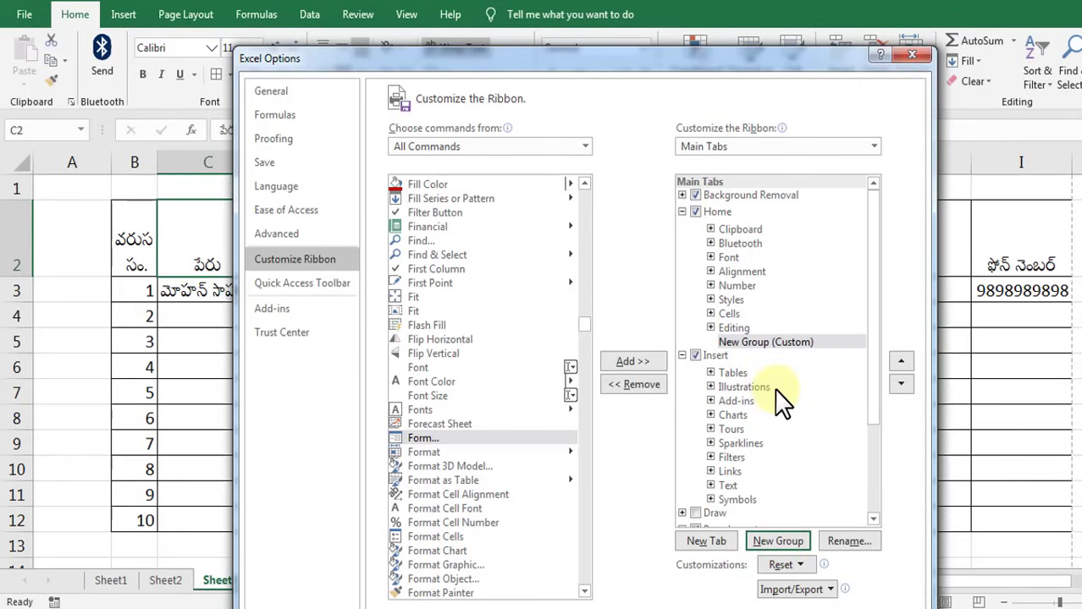
left_click(845, 541)
type("Form")
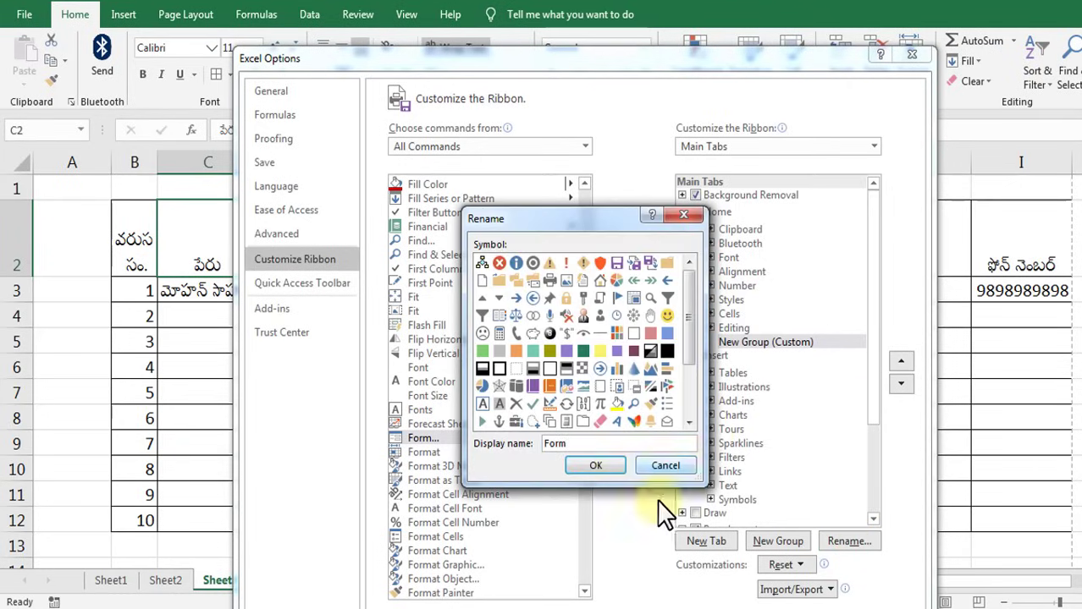
left_click(595, 466)
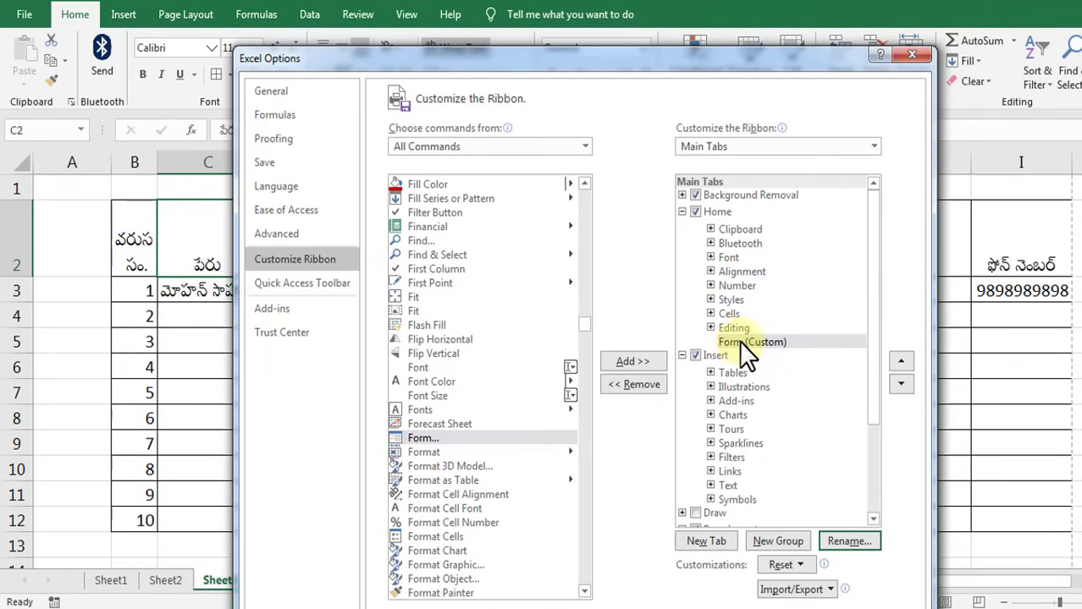
left_click(636, 360)
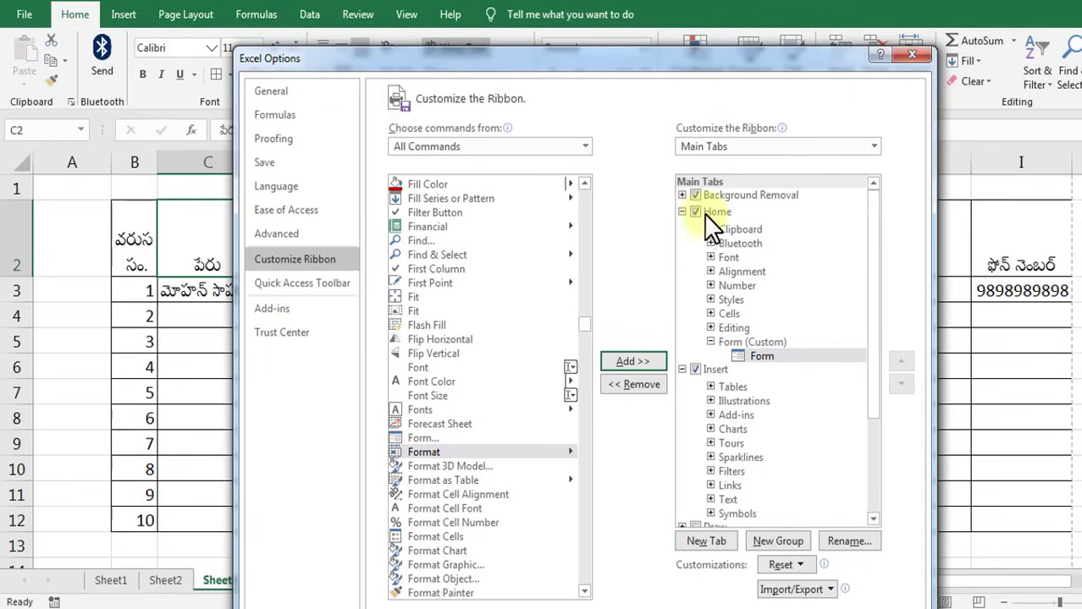
left_click(771, 356)
left_click_drag(761, 63, 750, 7)
left_click(815, 567)
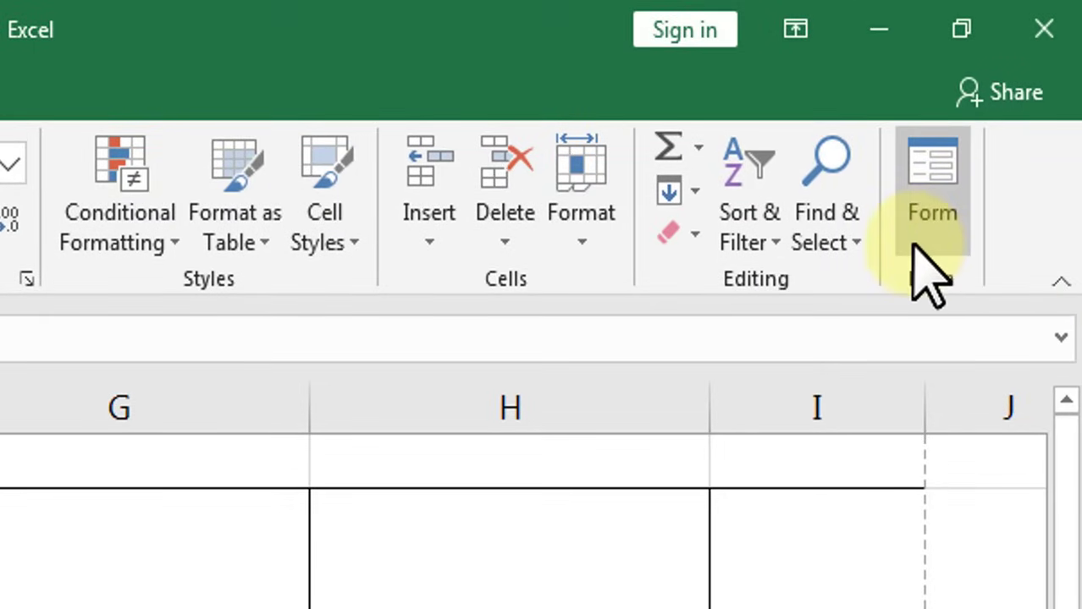
- Through the data form, add a second record (serial 2, born 14-05-99) with the name in Telugu
left_click(935, 224)
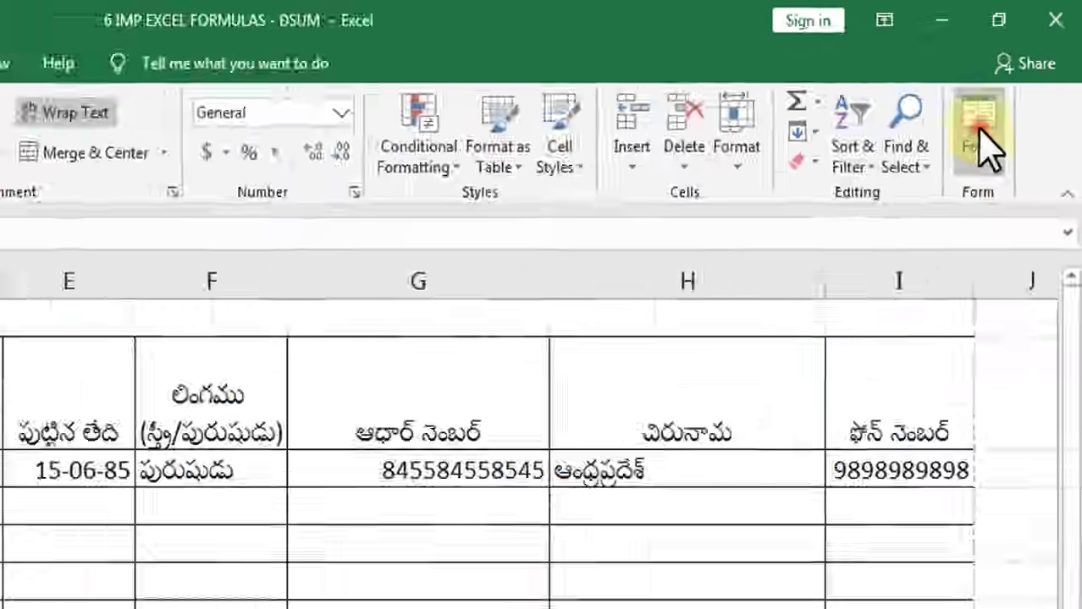
left_click_drag(787, 245, 630, 269)
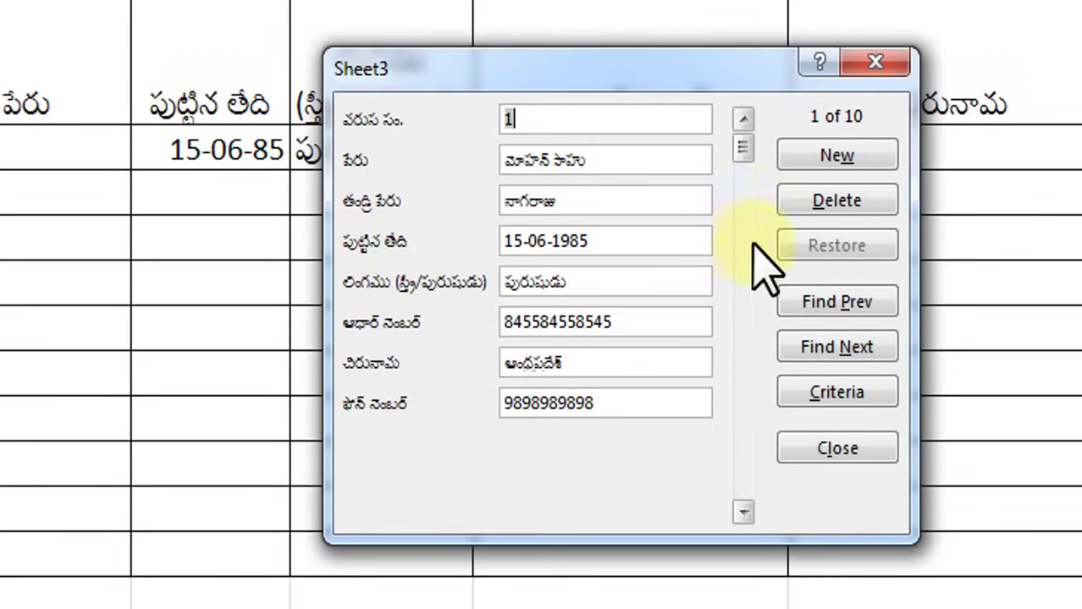
mouse_move(667, 69)
left_mouse_down()
mouse_move(675, 86)
mouse_move(621, 119)
left_mouse_up()
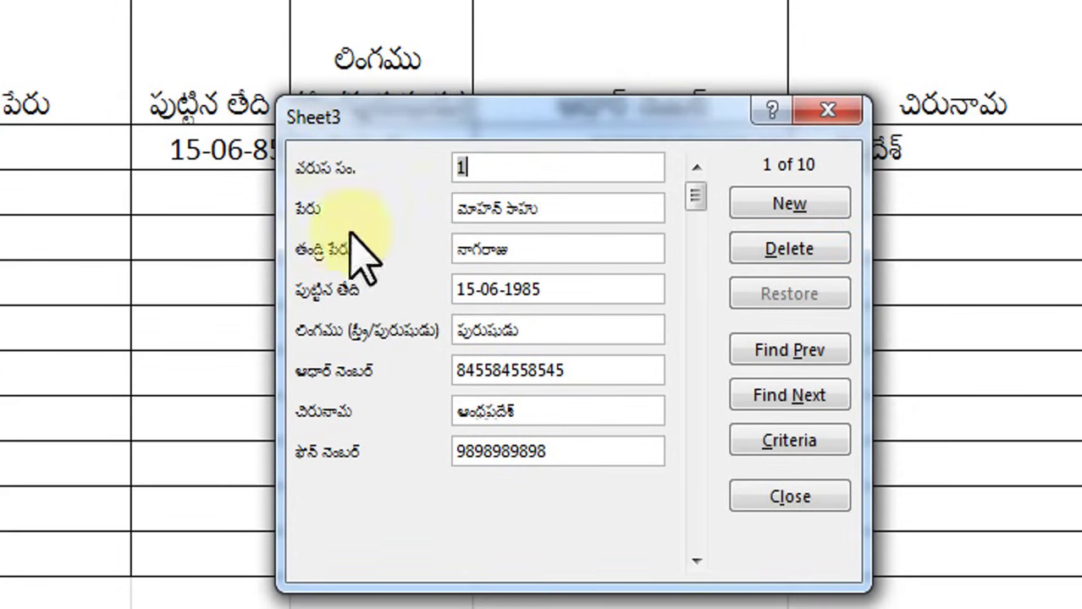
left_click(816, 206)
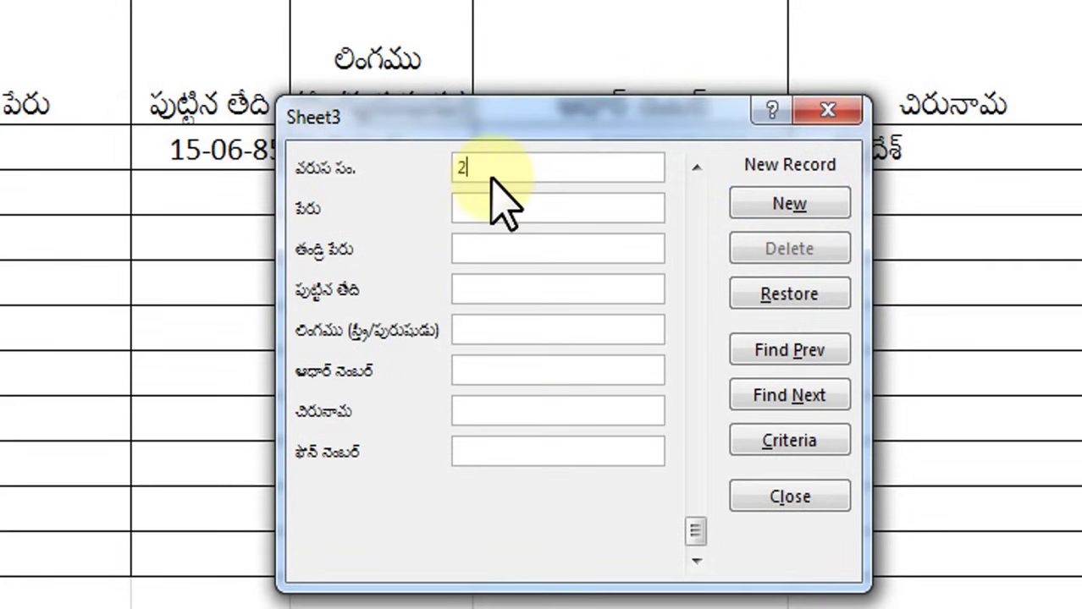
left_click(530, 213)
type("suresh")
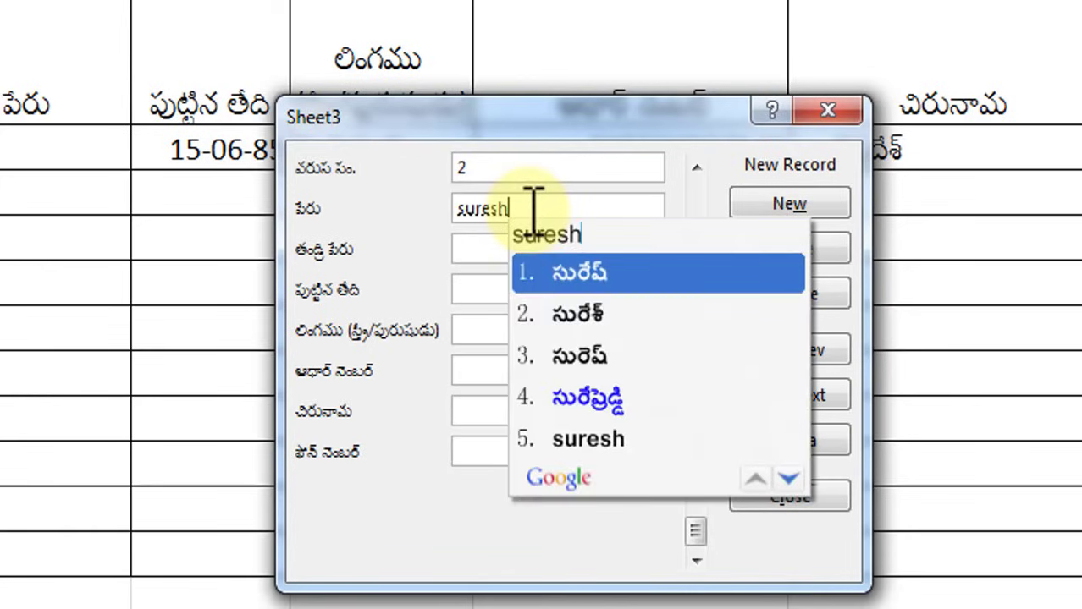
key("space")
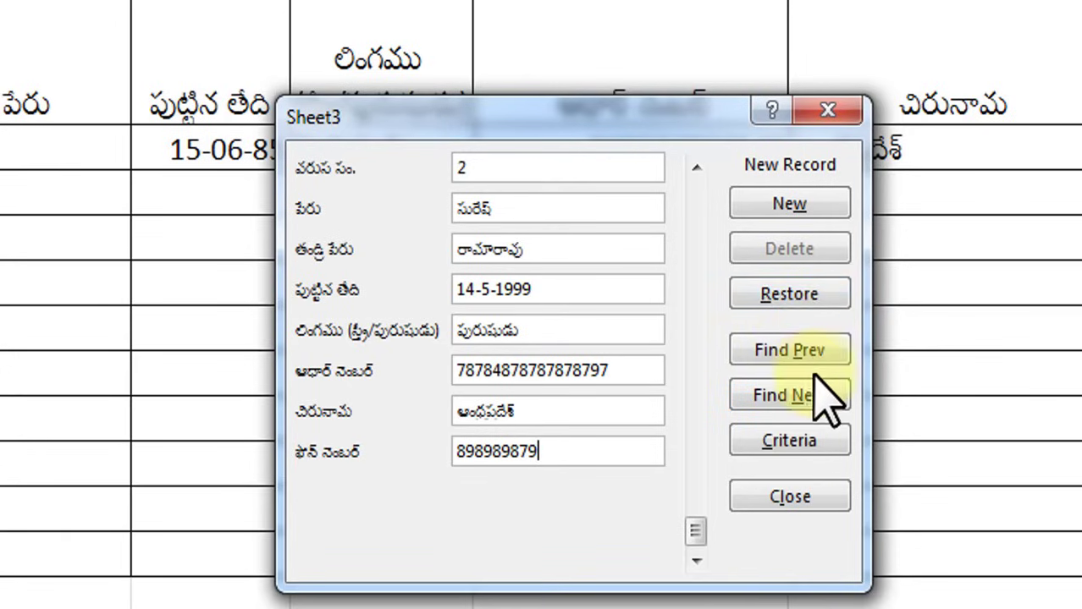
left_click(794, 207)
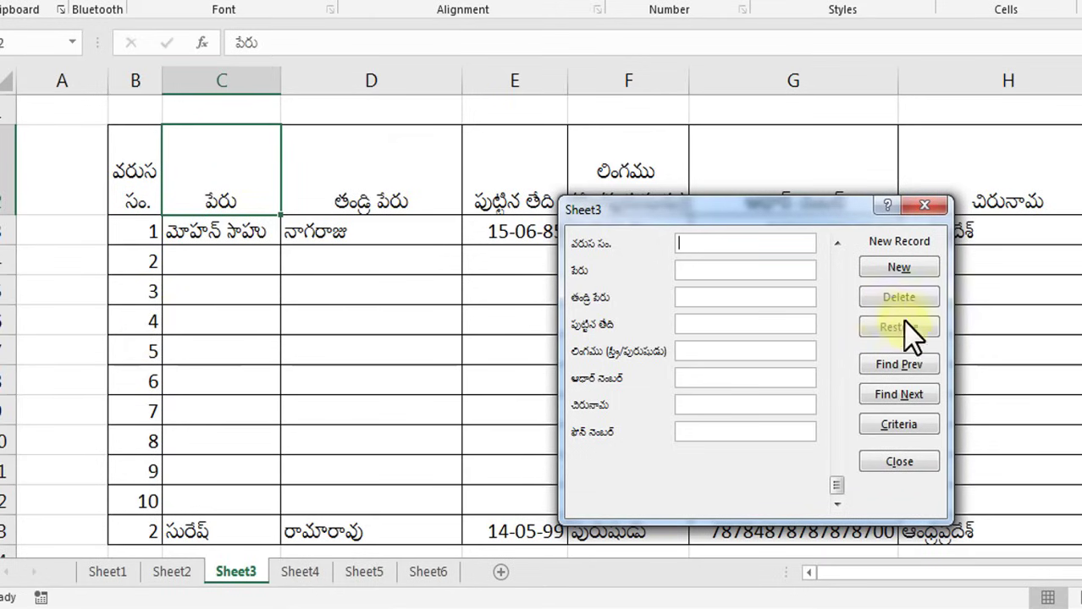
- Delete the empty numbered rows B4:B12 as sheet rows, then reopen a blank data form
left_click(924, 205)
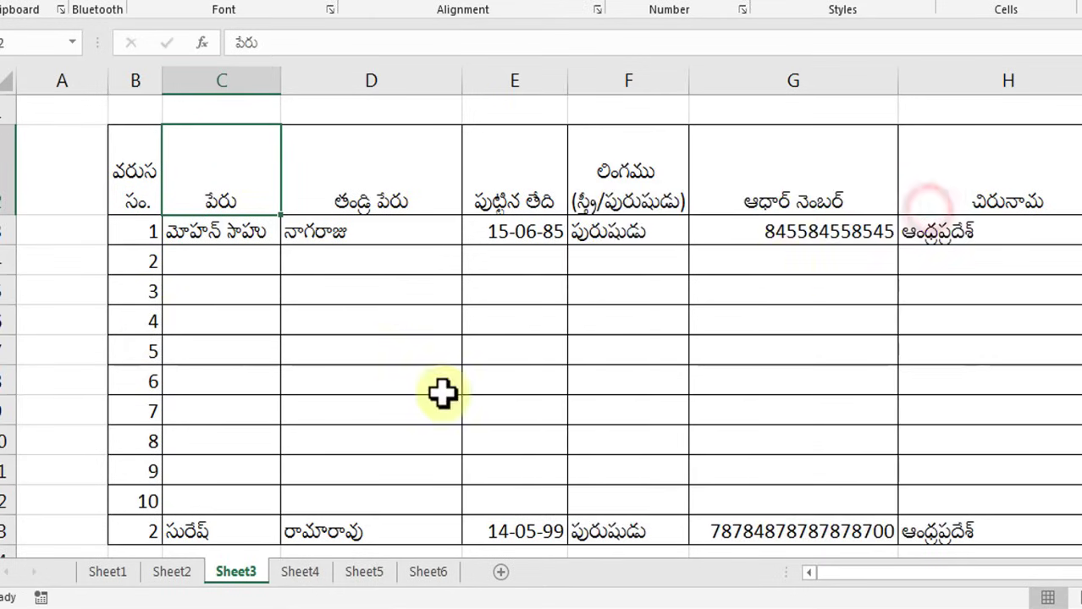
scroll(251, 210, "down", 1)
scroll(186, 376, "up", 1)
left_click_drag(152, 261, 153, 322)
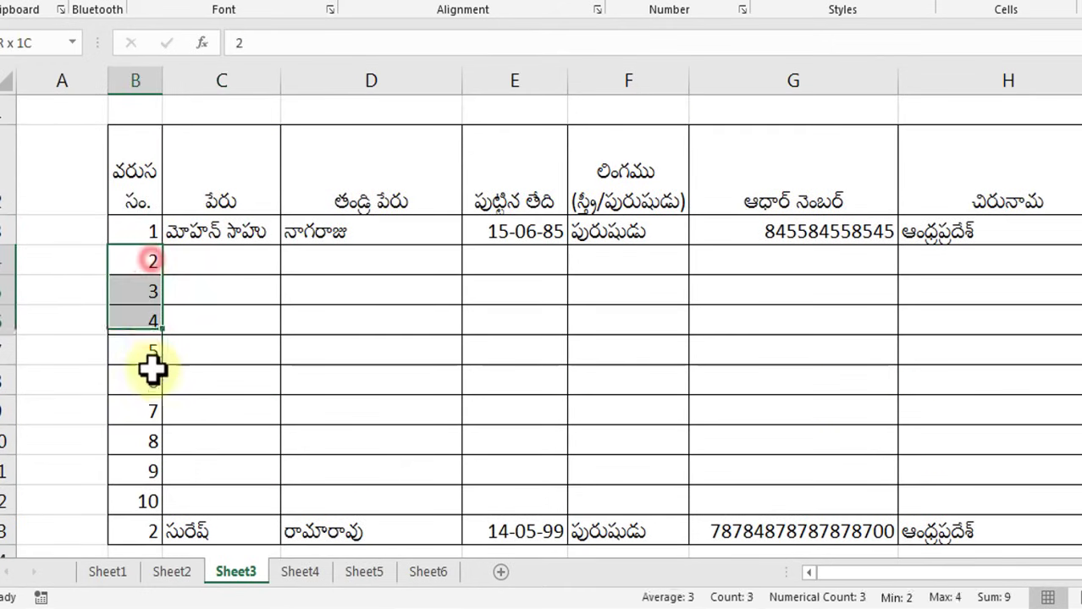
left_click_drag(152, 368, 153, 506)
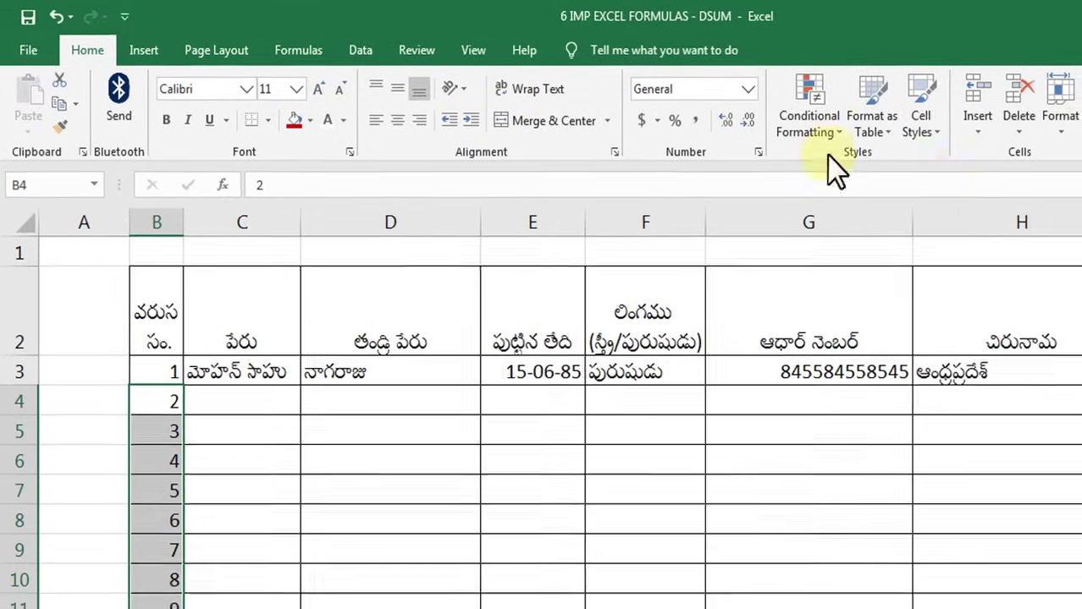
left_click(955, 122)
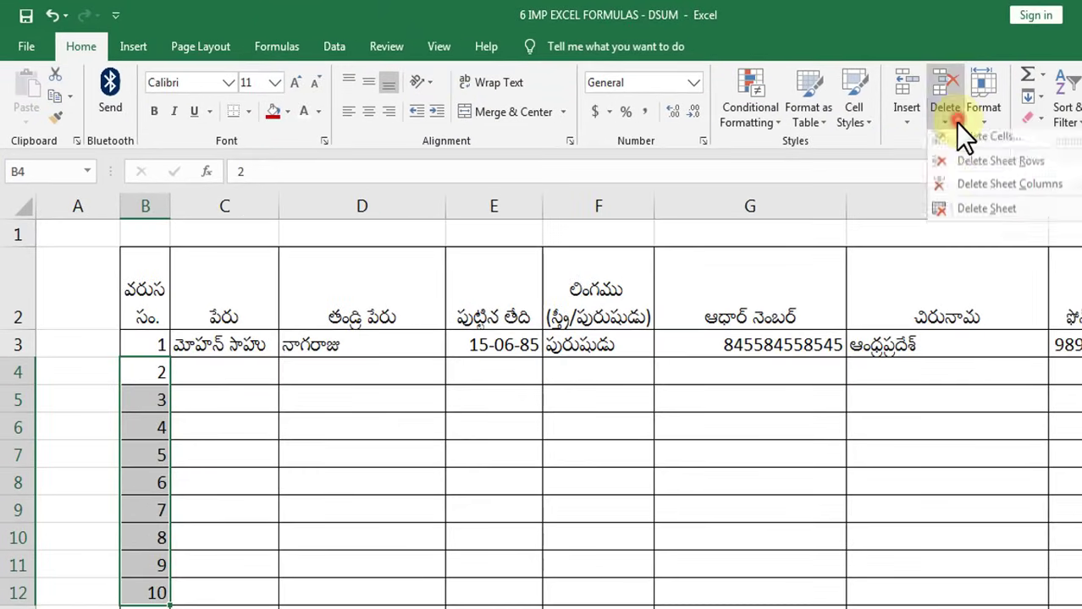
left_click(999, 162)
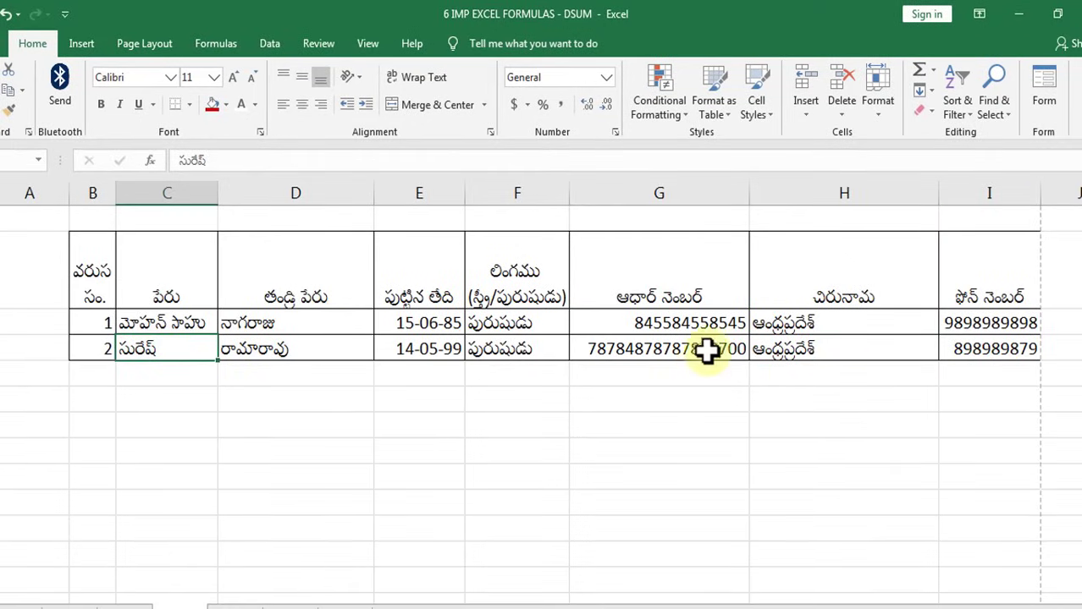
left_click(1047, 96)
left_click(750, 353)
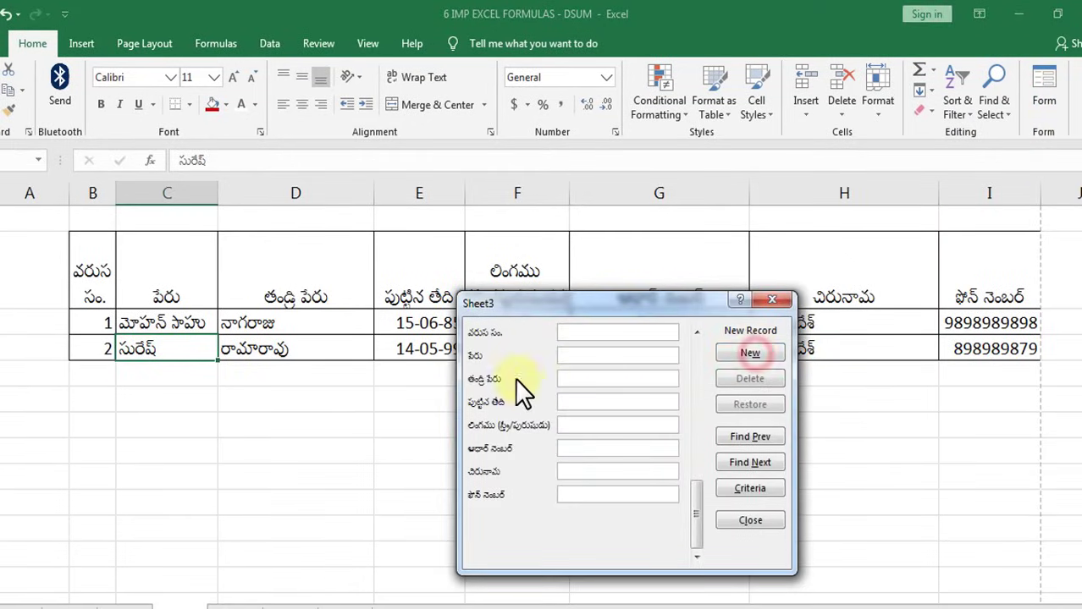
- Add the third record, serial 3 born 01-03-12, and move the data form aside
left_click(567, 339)
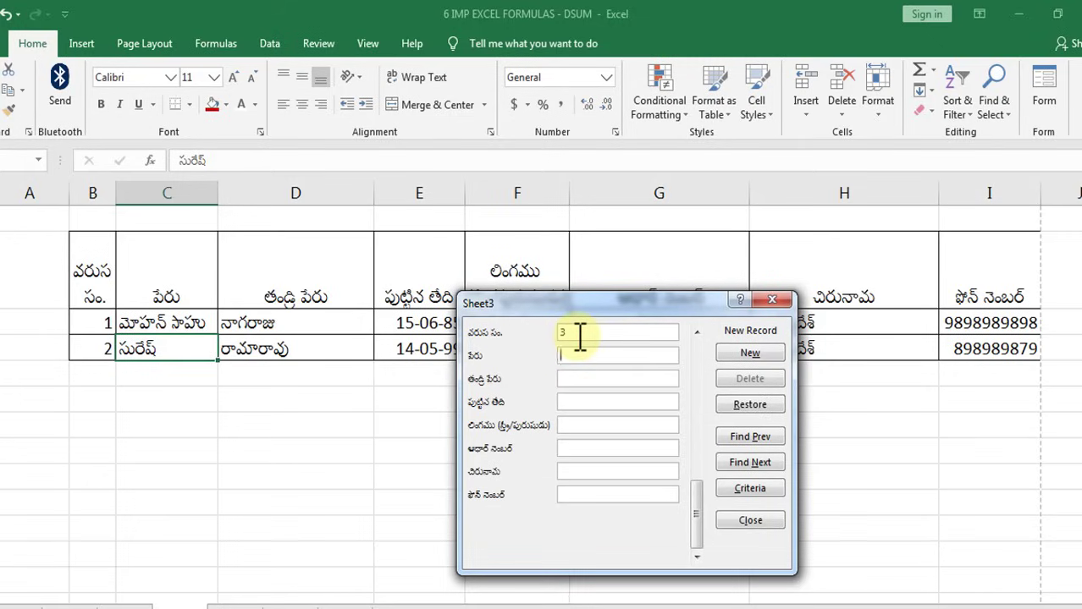
type("Mohan")
left_click(748, 354)
left_click_drag(669, 304, 802, 387)
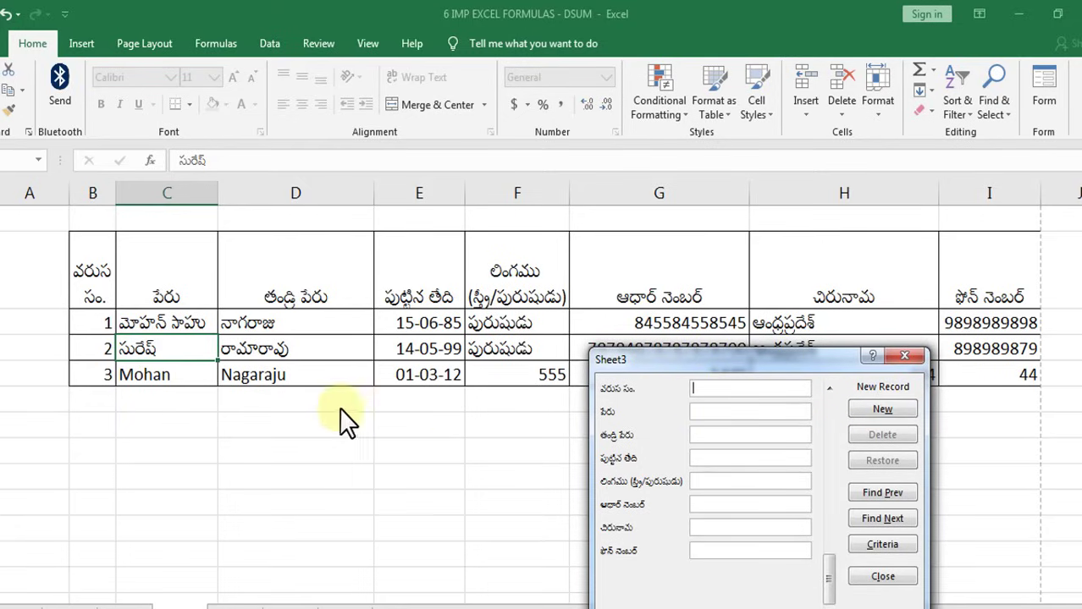
left_click_drag(700, 369, 864, 307)
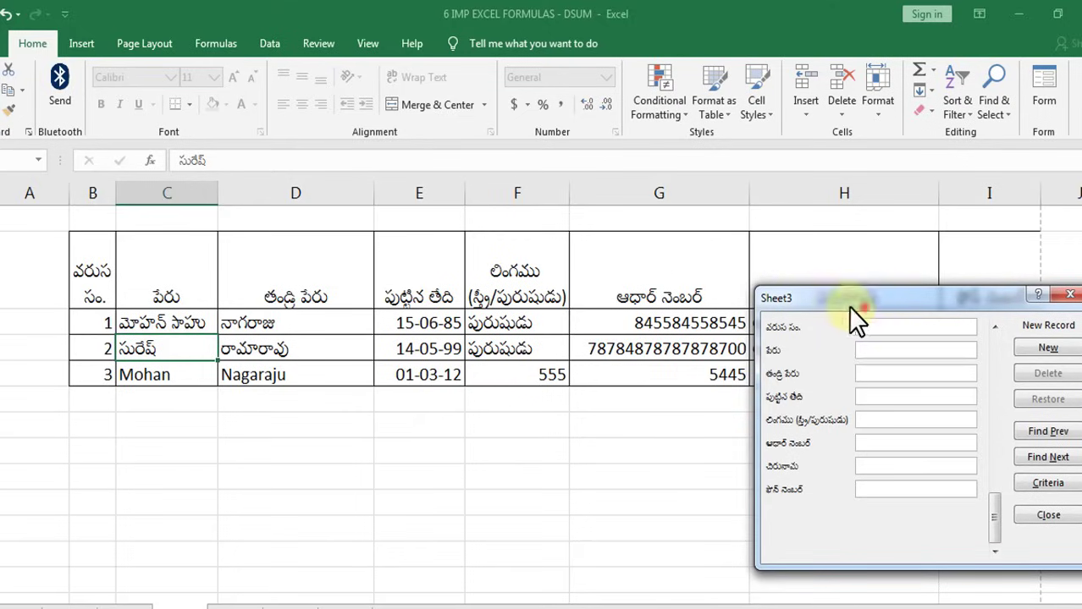
left_click_drag(849, 306, 822, 305)
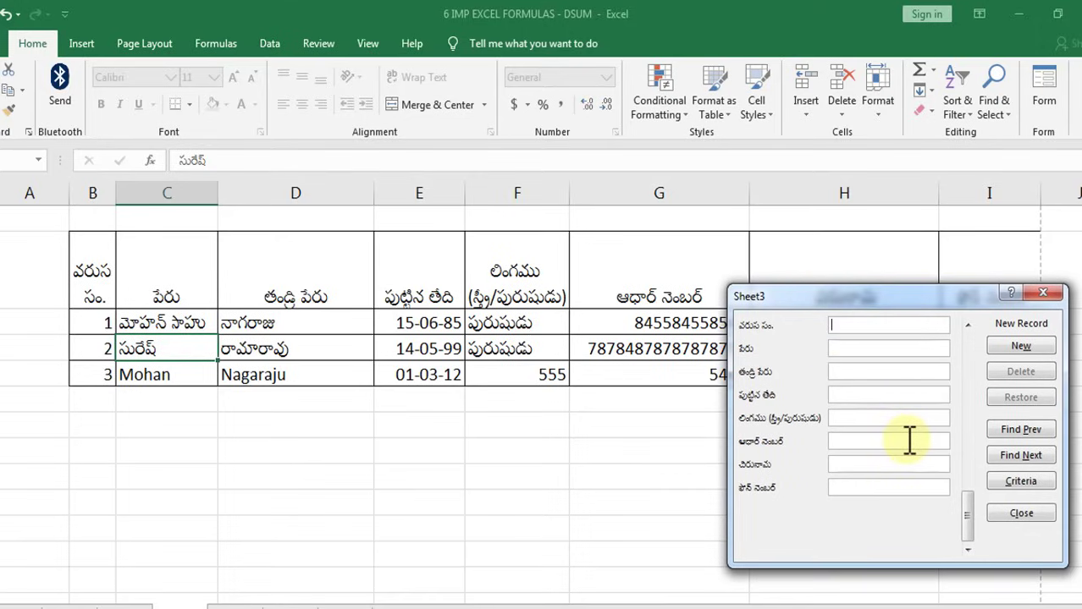
- Browse back to the first record and forward to the third, then close the data form
left_click(1020, 457)
left_click(1019, 432)
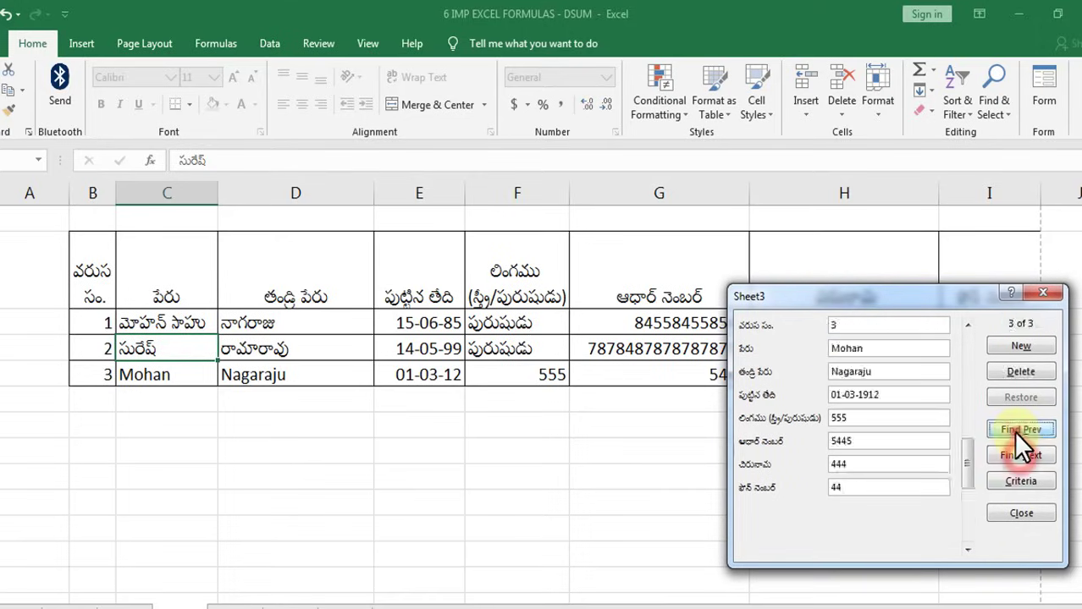
left_click(1020, 431)
left_click(1020, 431)
left_click(1015, 451)
left_click(1014, 451)
left_click(1018, 514)
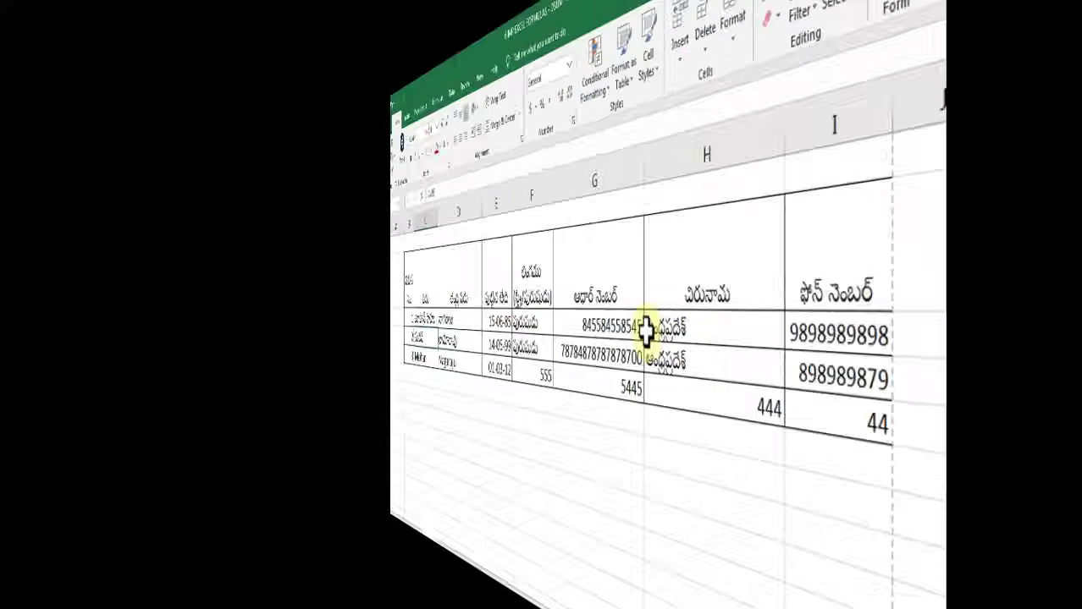
left_click(280, 483)
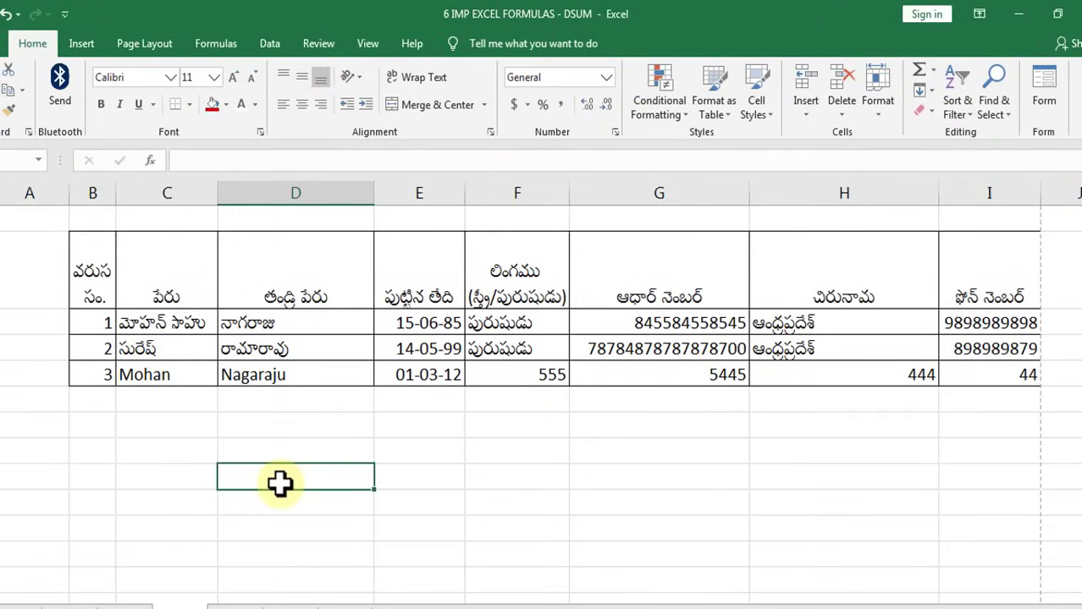
- Switch to the calendar sheet and select its SUN, MON and TUE headers
left_click(246, 603)
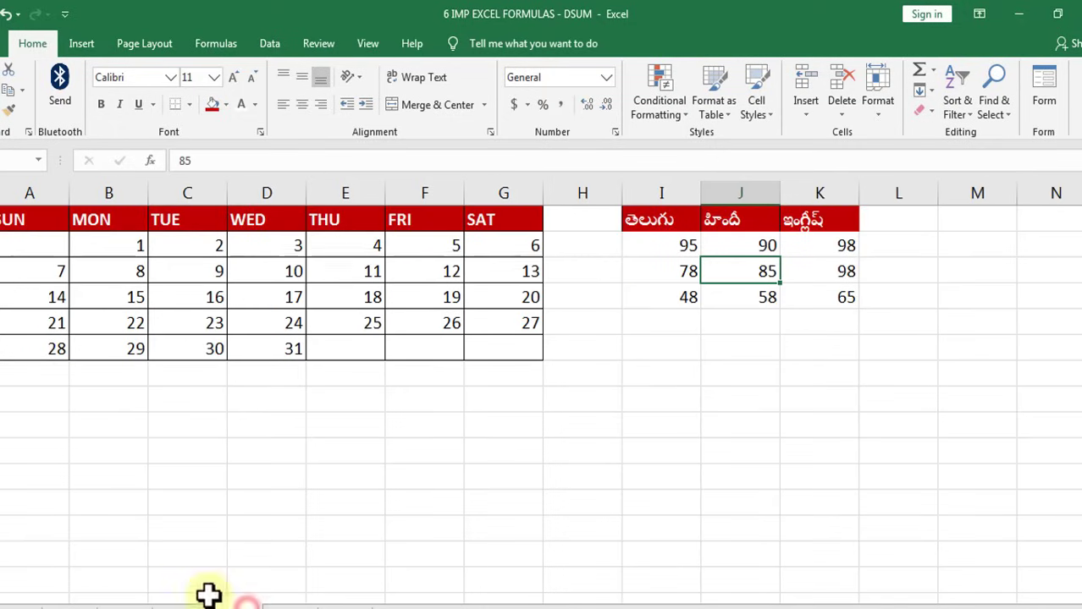
left_click(313, 499)
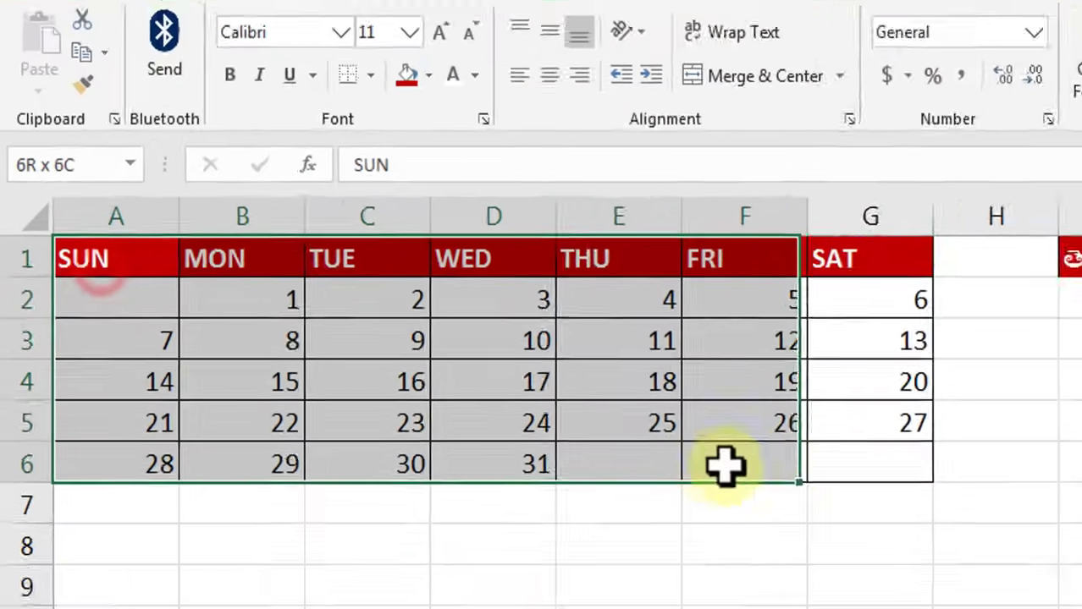
left_click_drag(42, 221, 533, 347)
left_click(694, 605)
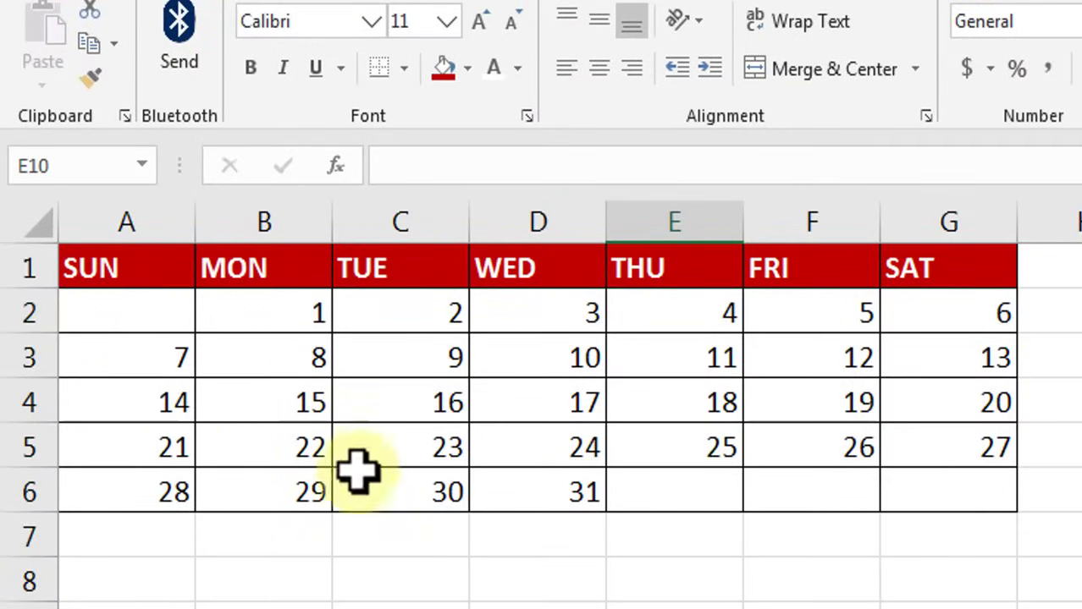
left_click(101, 271)
left_click(234, 266)
left_click(440, 271)
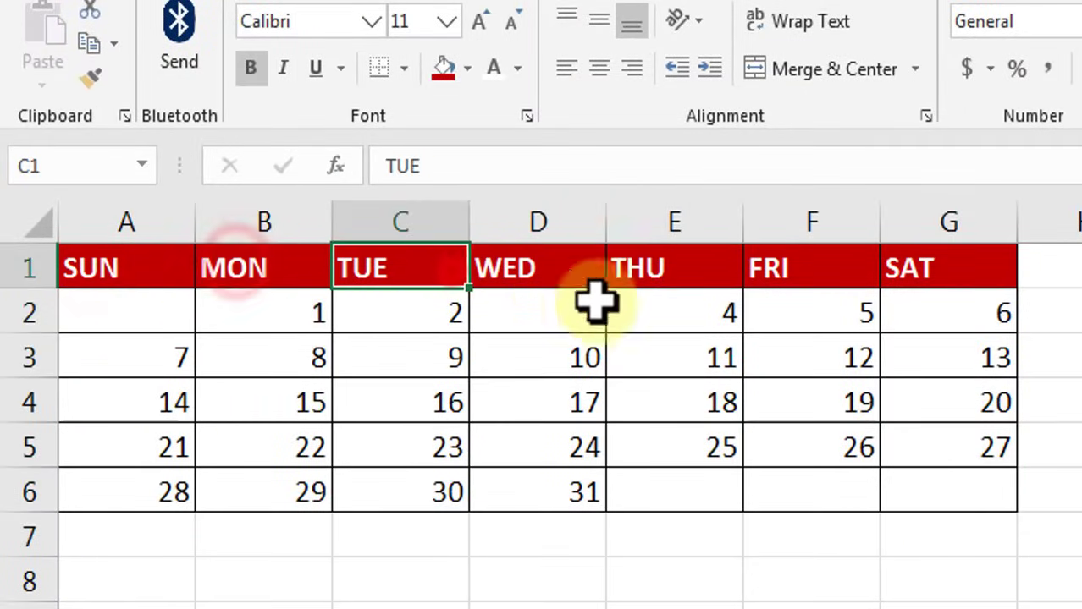
left_click(102, 269)
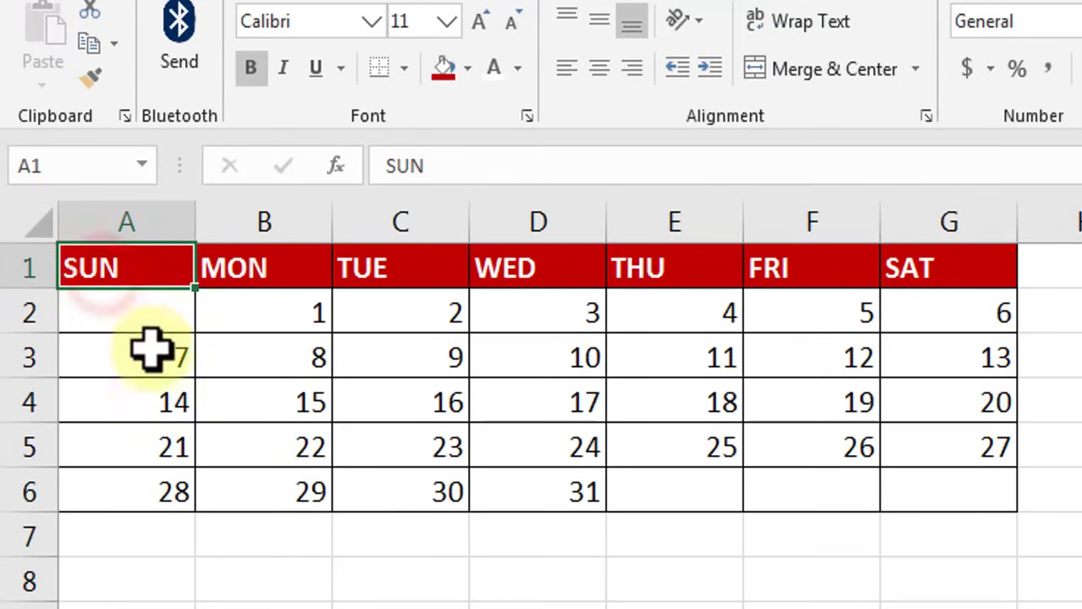
left_click(210, 606)
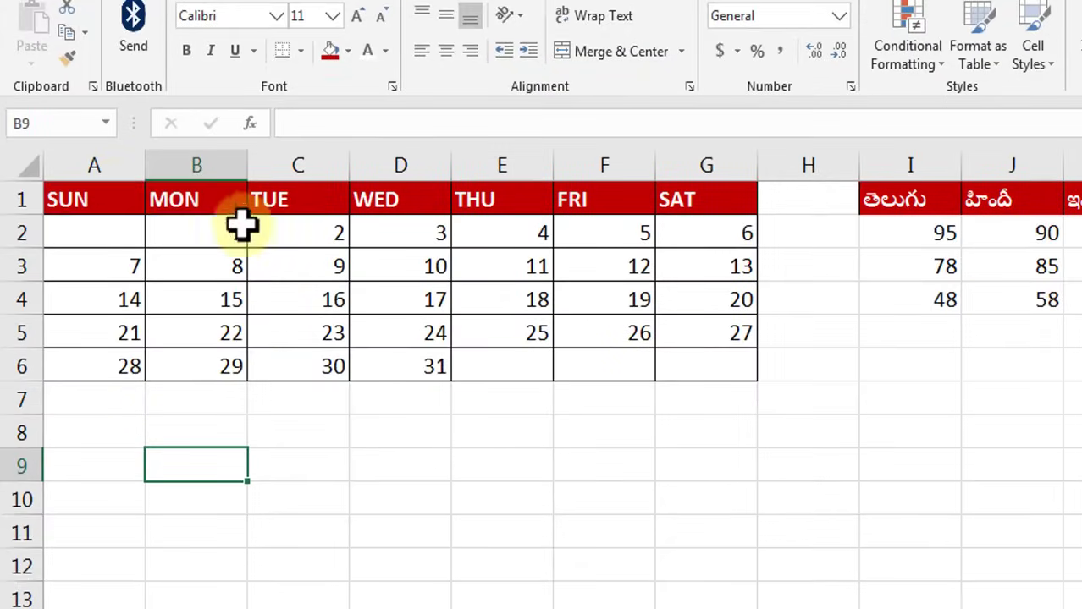
- Select the SUN to SAT header row, shrink it by one column, then deselect
left_click_drag(43, 197, 707, 196)
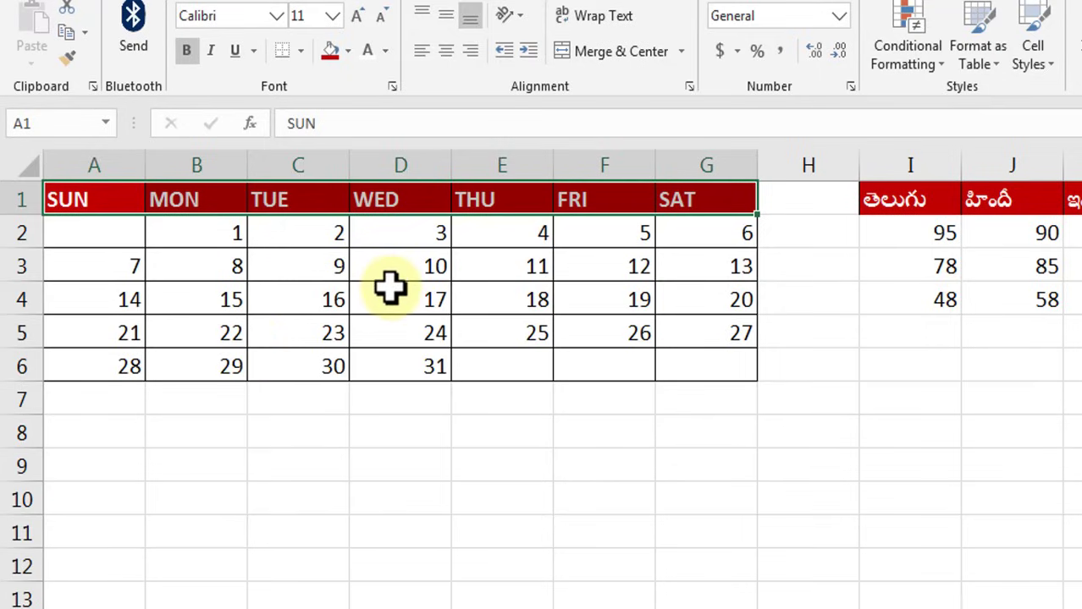
key("shift+Left")
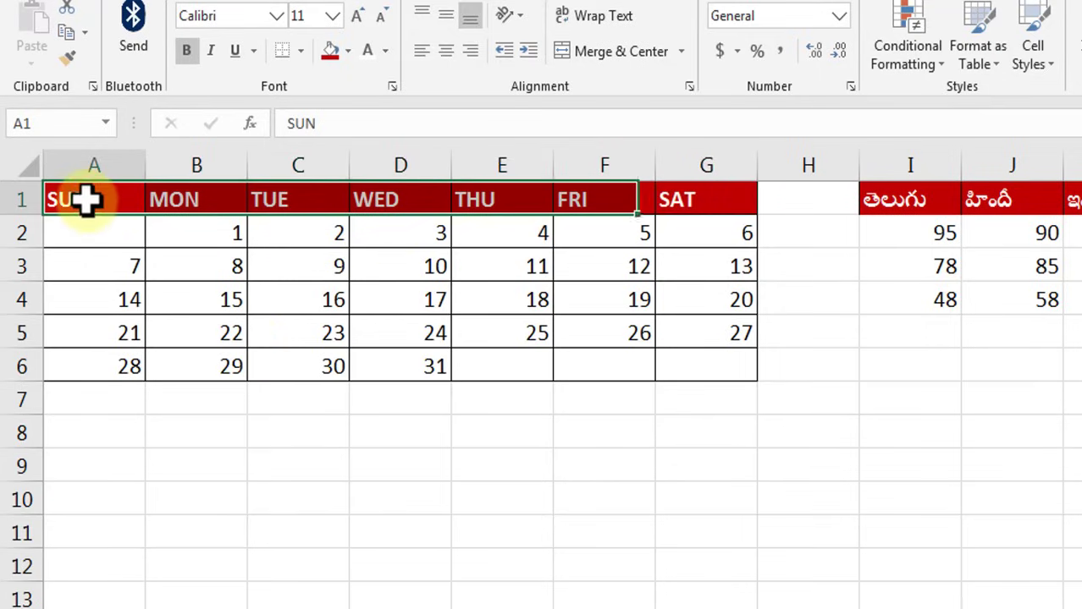
left_click(85, 201)
left_click(91, 418)
left_click(107, 521)
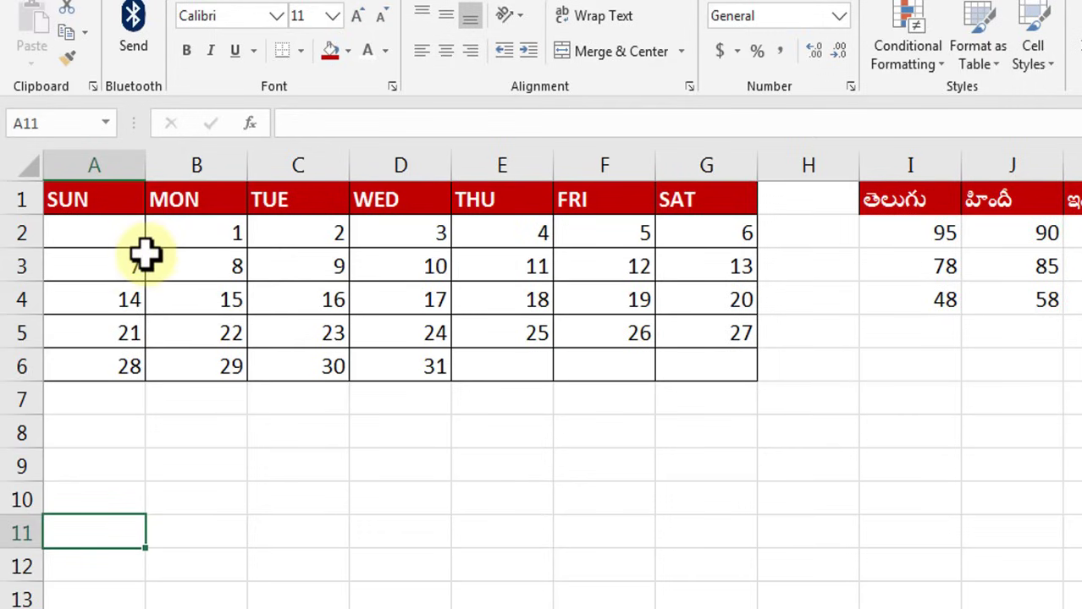
left_click(213, 457)
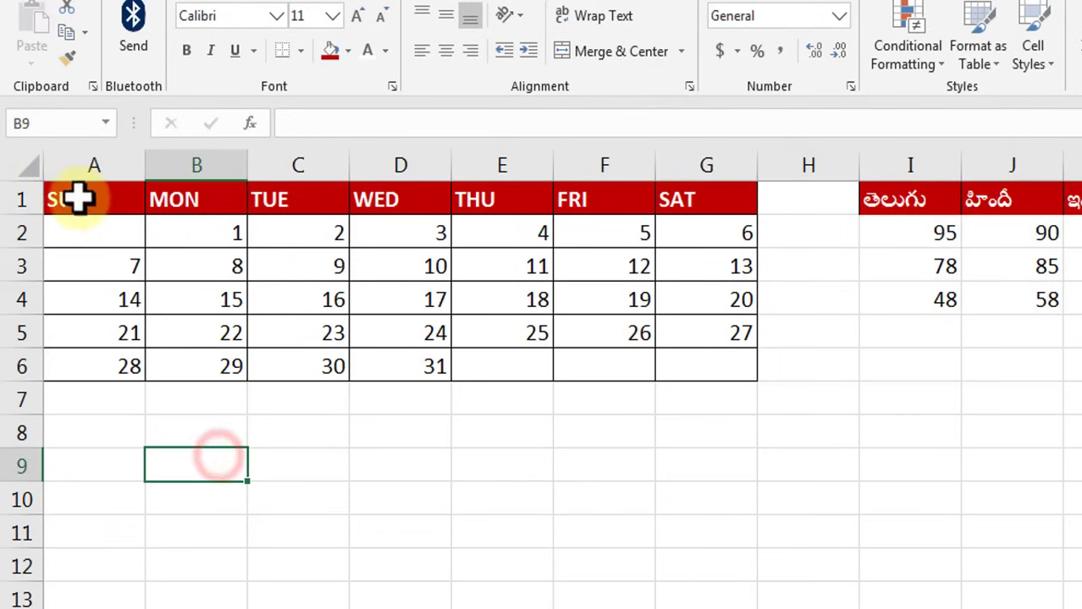
- Copy the calendar and paste it at A9 with Paste Special Transpose
mouse_move(79, 195)
left_mouse_down()
mouse_move(483, 334)
mouse_move(691, 367)
left_mouse_up()
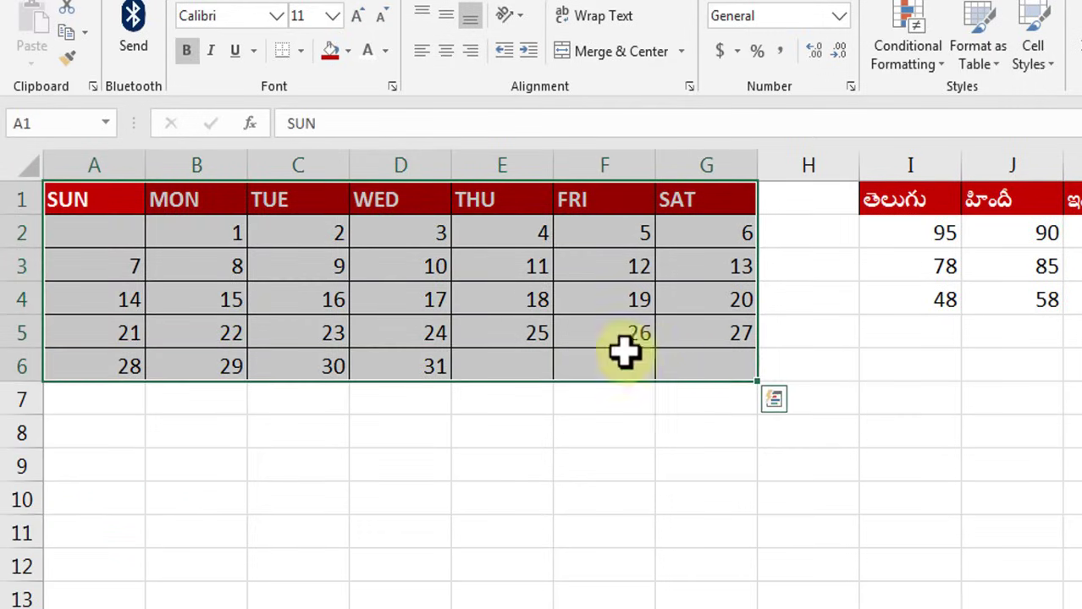
key("ctrl+c")
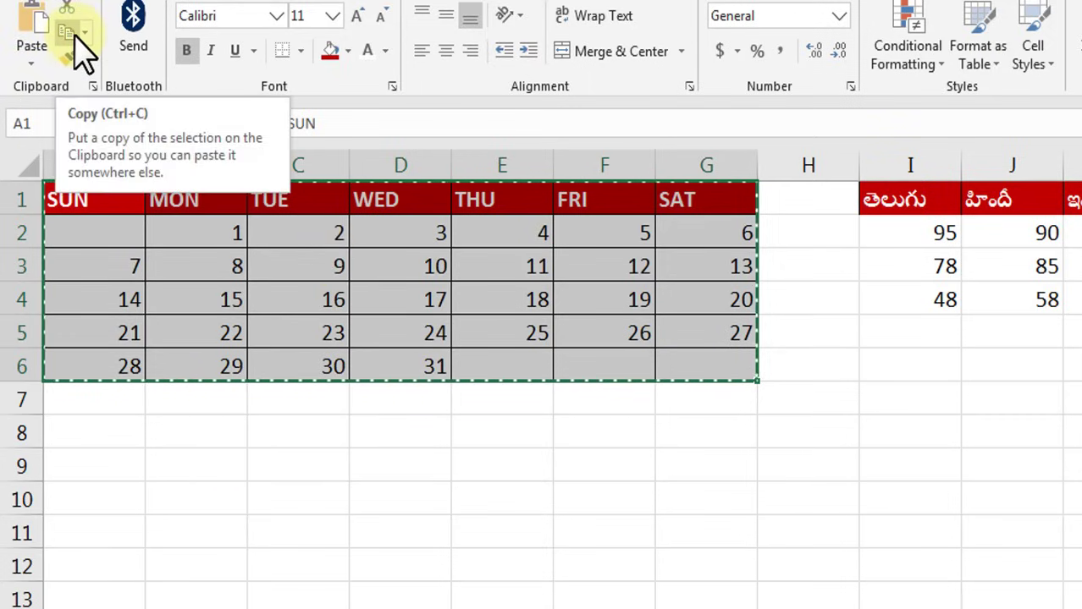
left_click(114, 468)
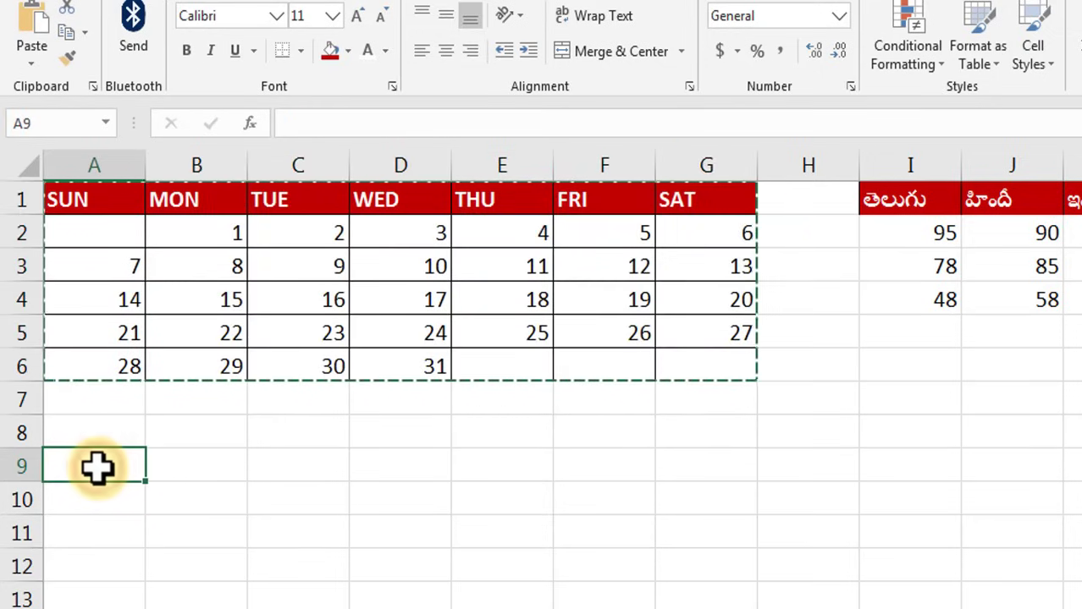
right_click(100, 473)
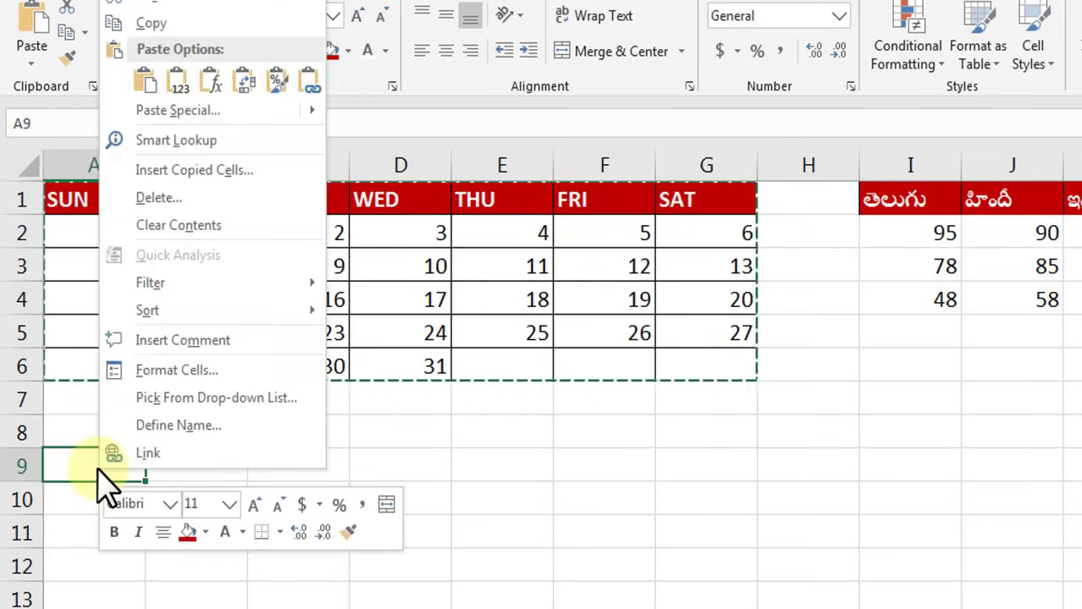
left_click(206, 118)
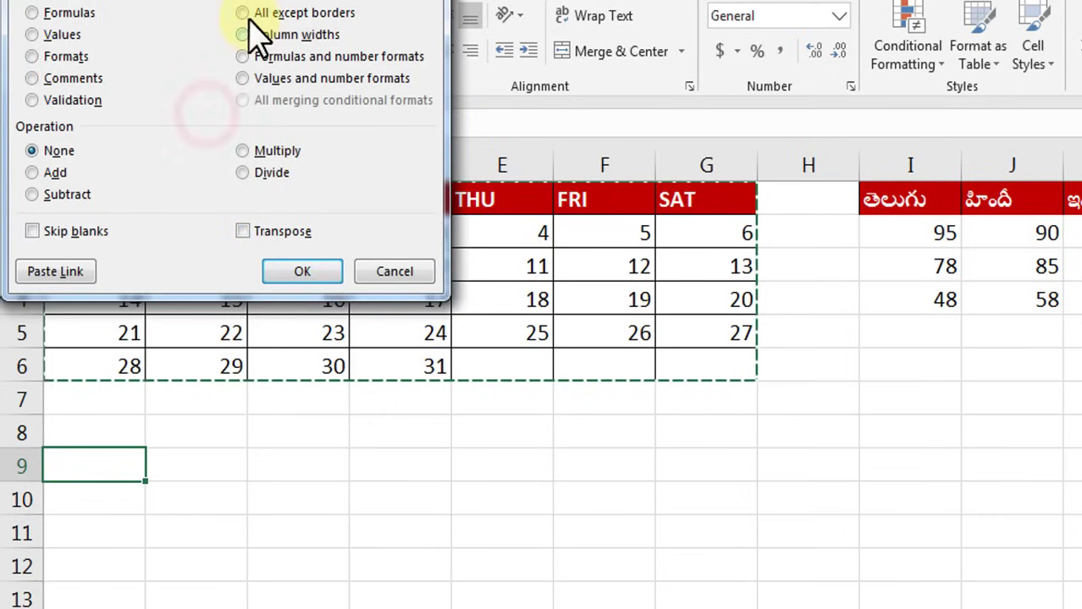
left_click_drag(334, 148, 338, 146)
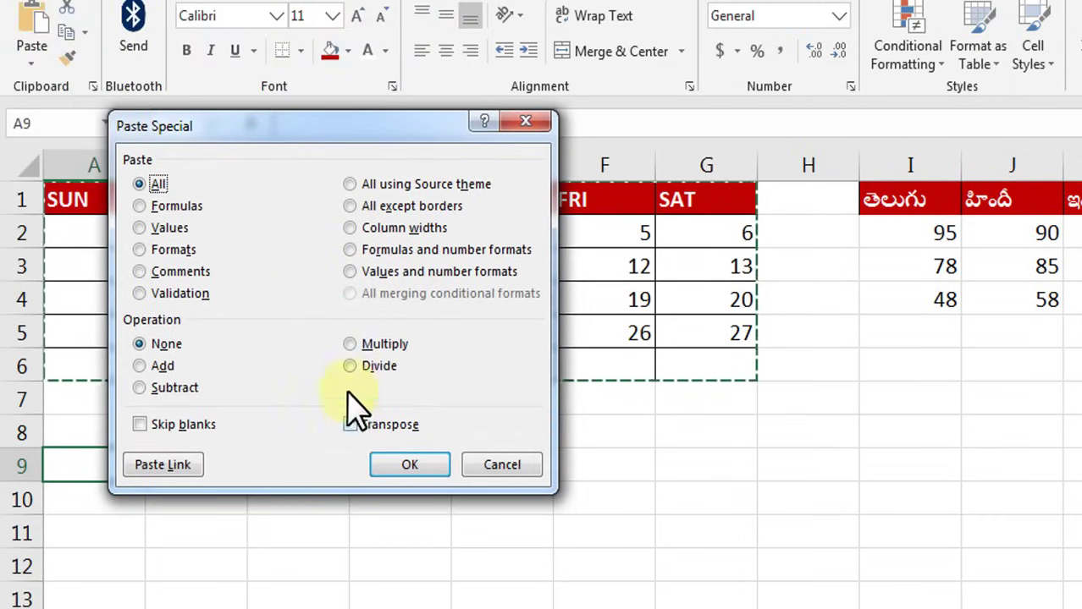
left_click(351, 425)
left_click(399, 464)
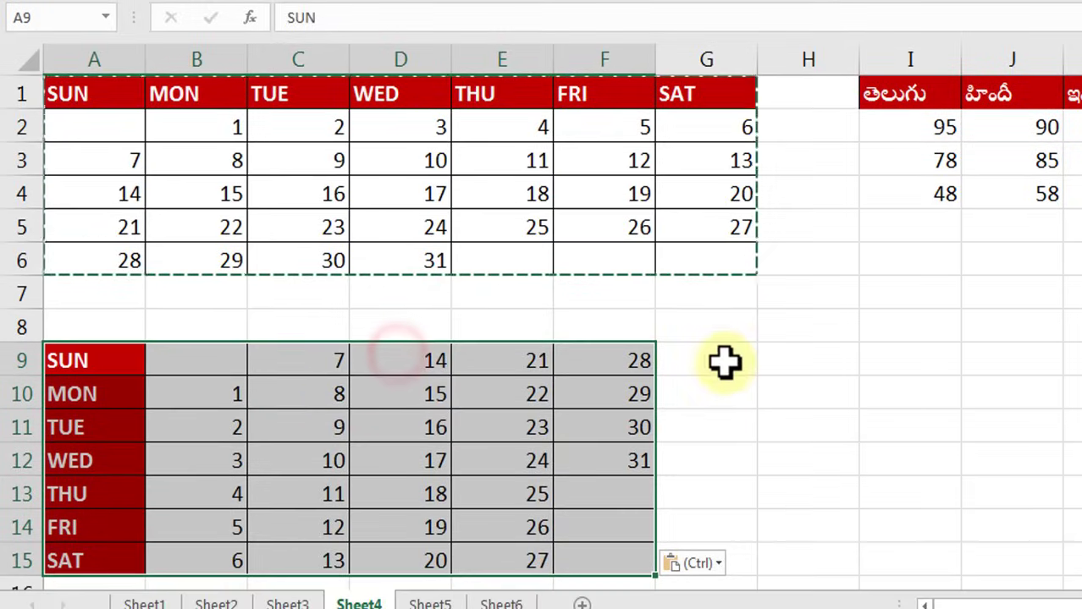
- Check the transposed block in A9:F15 against the original, with SUN–SAT down column A
left_click(725, 364)
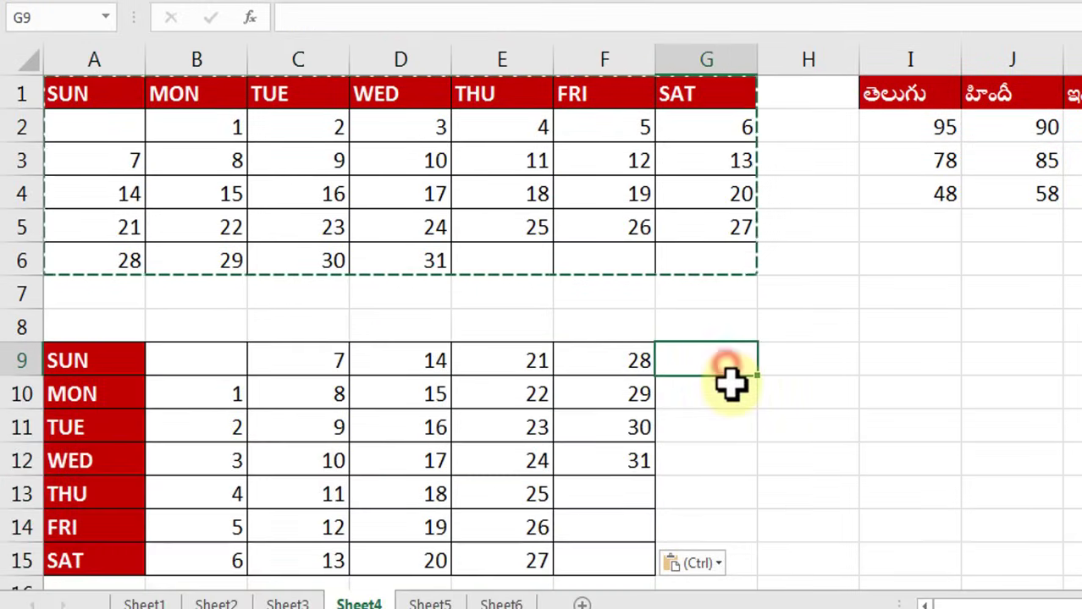
left_click_drag(84, 358, 613, 561)
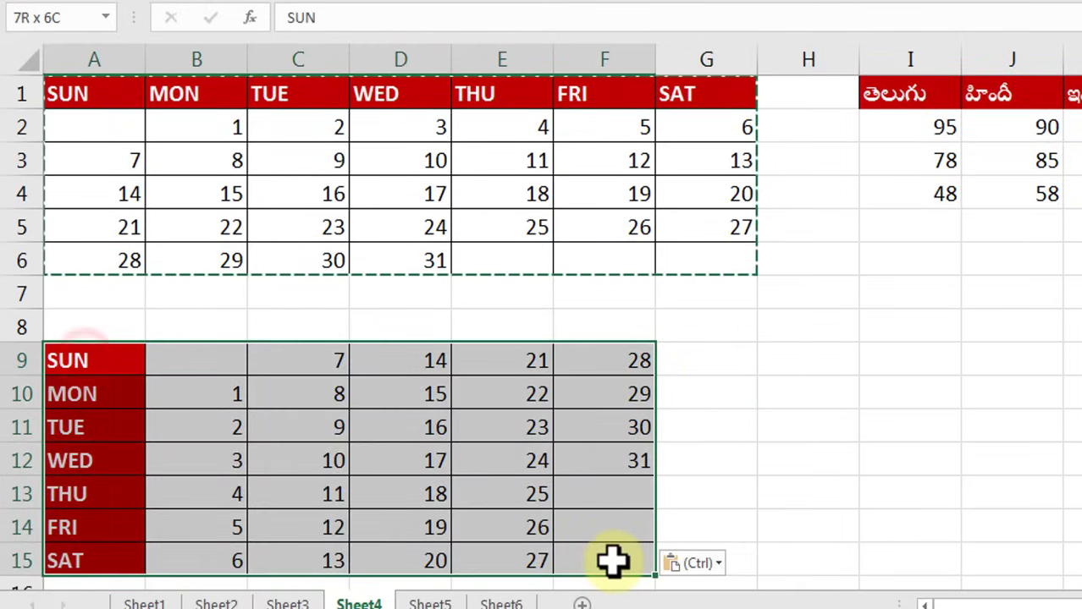
left_click(102, 424)
left_click(207, 407)
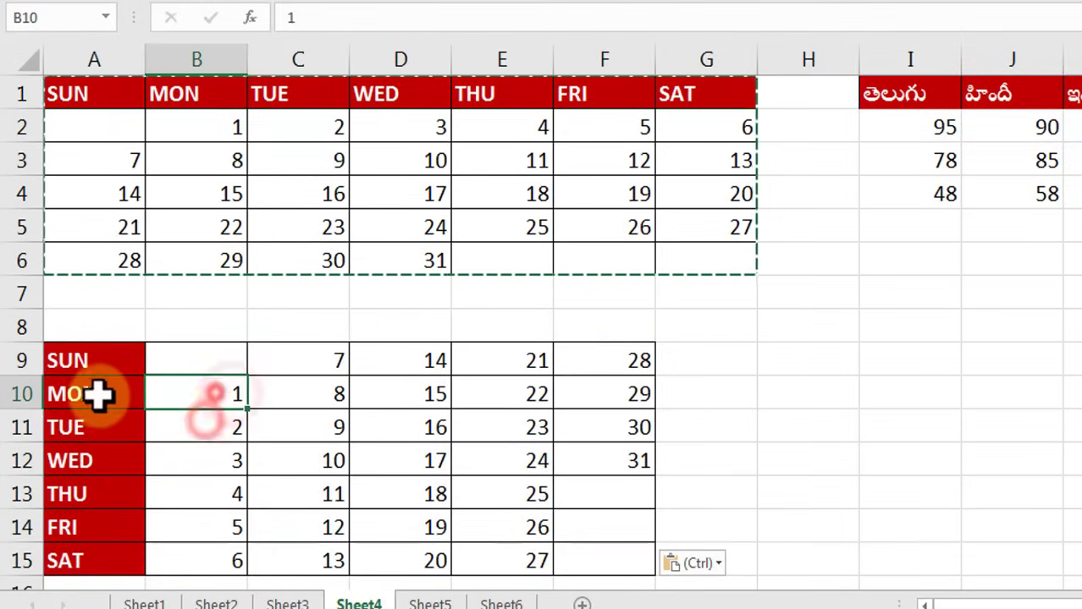
left_click(96, 394)
left_click(203, 400)
left_click(193, 127)
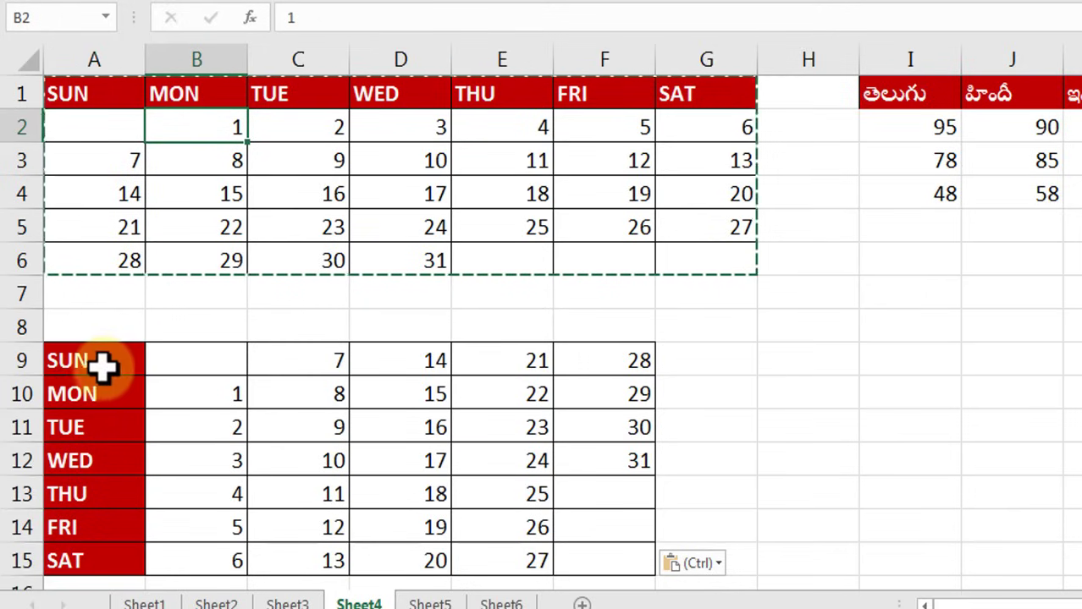
left_click_drag(102, 366, 620, 551)
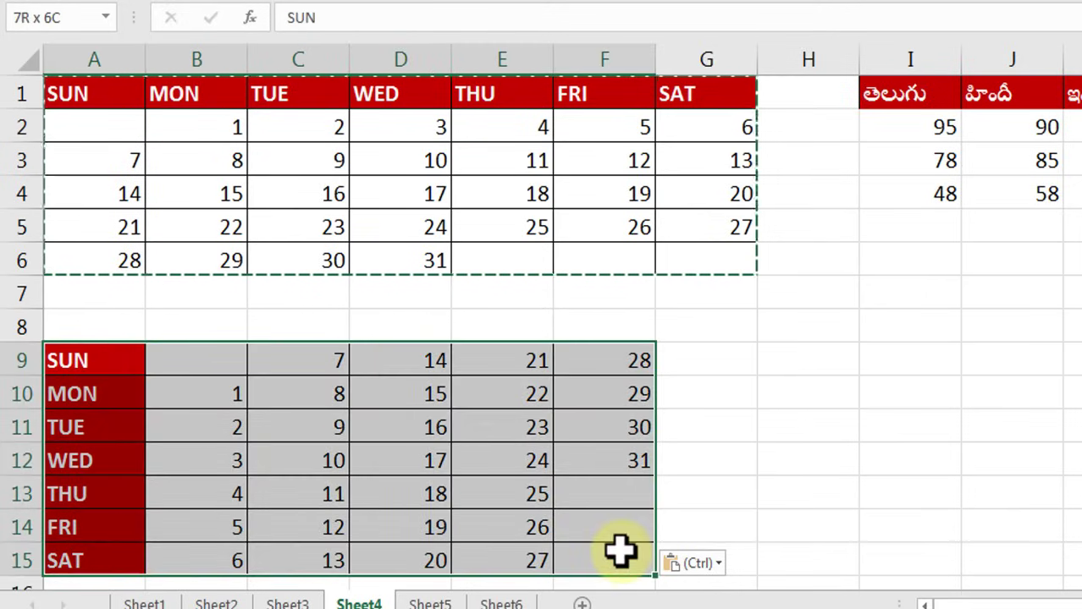
left_click(815, 483)
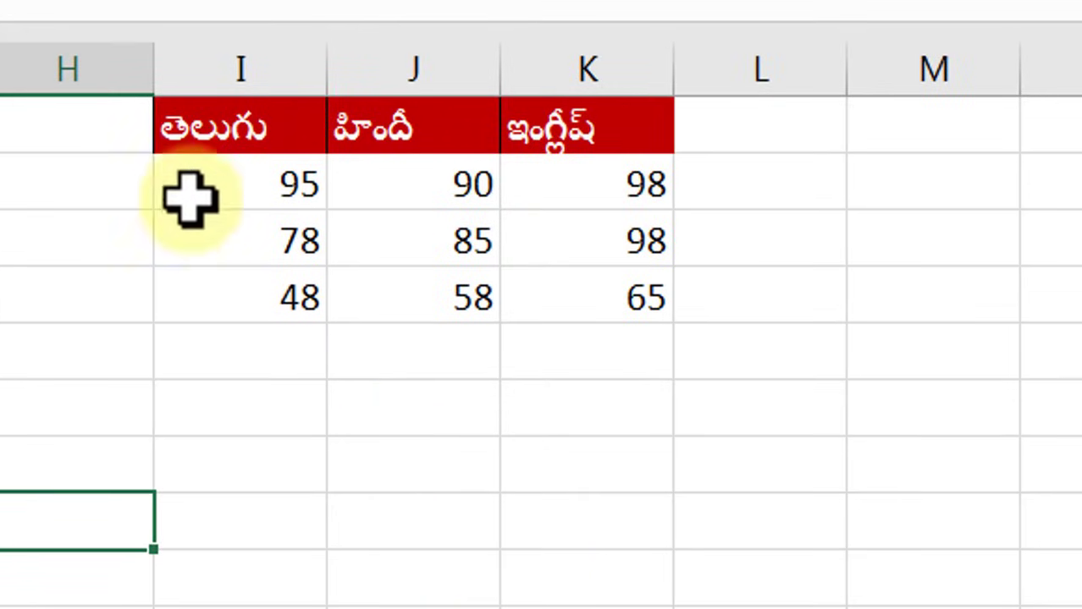
- Inspect the three language headings and the empty cells below the score table
left_click_drag(222, 140, 592, 286)
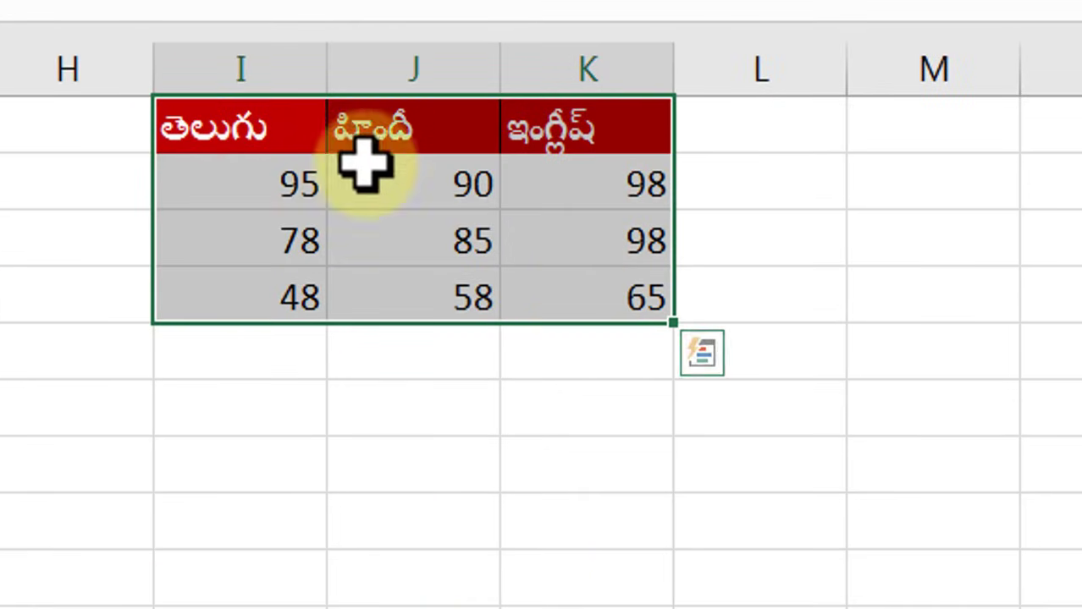
left_click(241, 142)
left_click(419, 139)
left_click(525, 151)
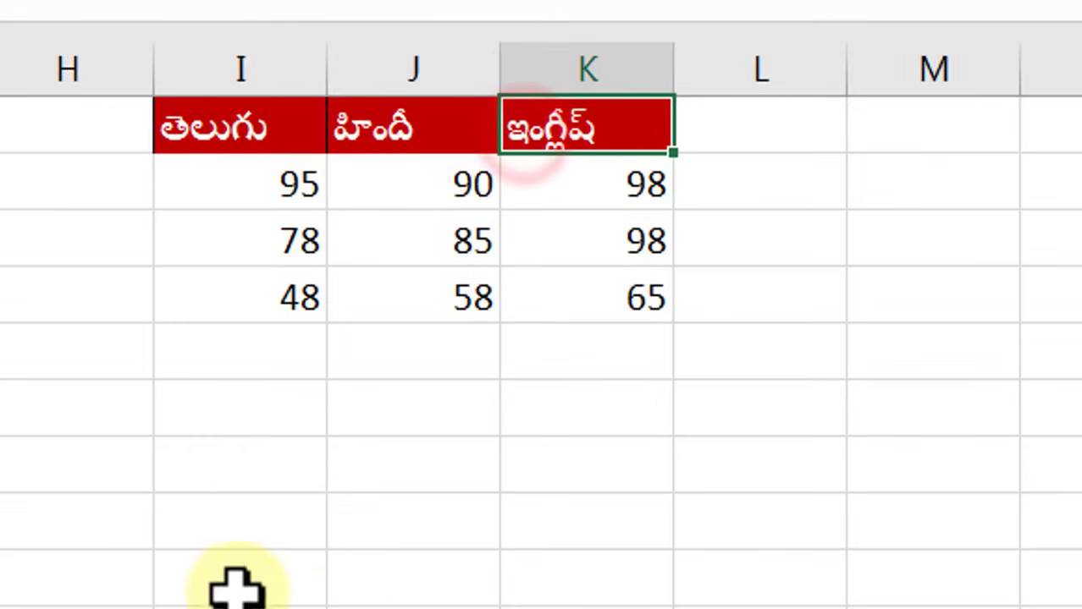
left_click(266, 516)
left_click(271, 584)
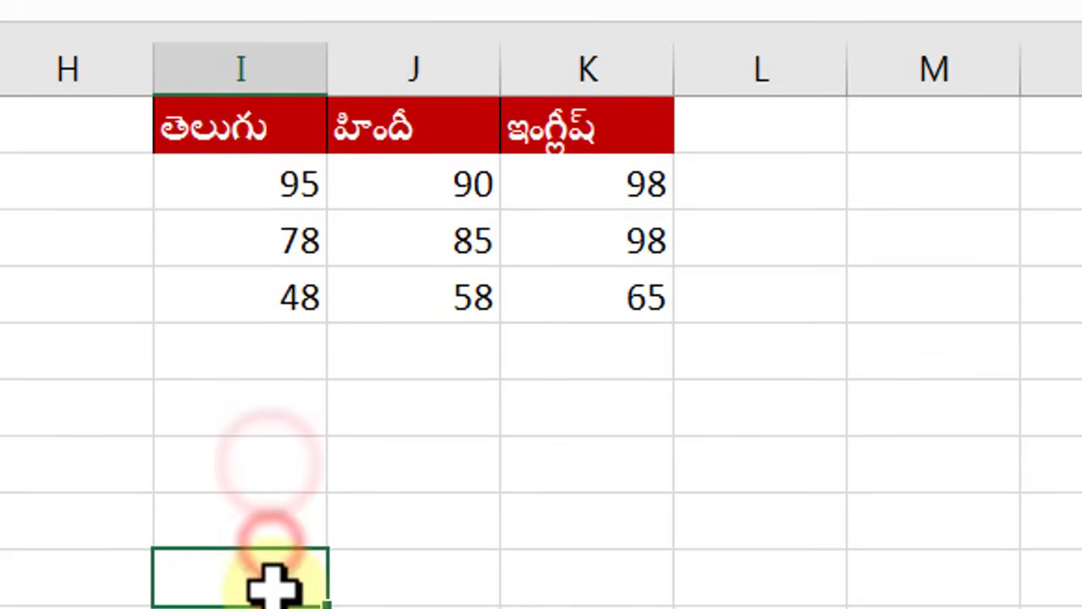
left_click_drag(259, 507, 272, 597)
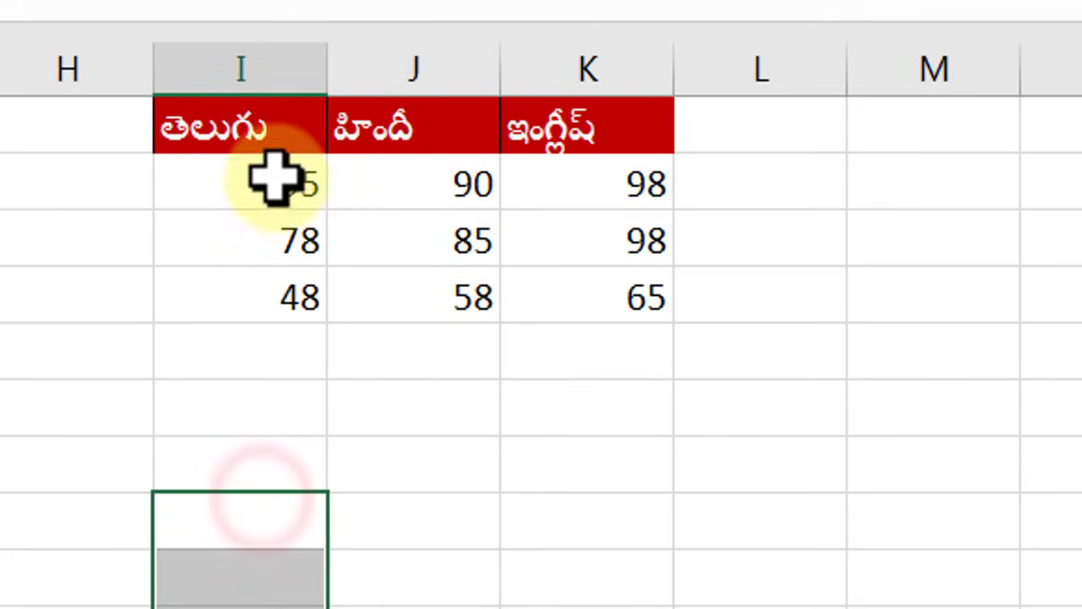
left_click_drag(422, 520, 625, 575)
left_click_drag(415, 584, 626, 607)
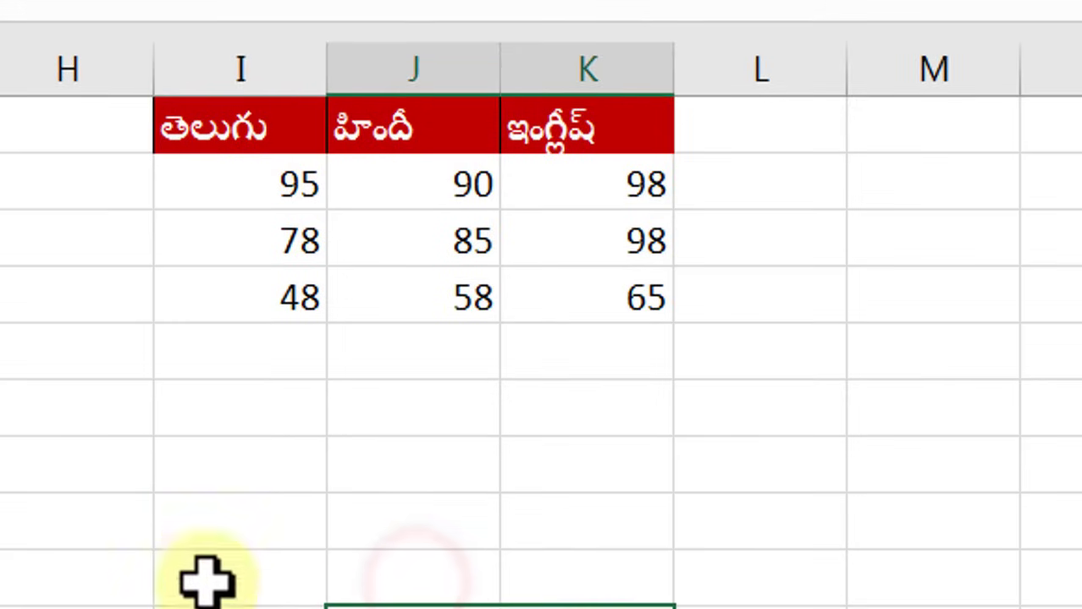
- Copy the score table I1:K4 and paste it transposed at I11
left_click_drag(181, 113, 636, 275)
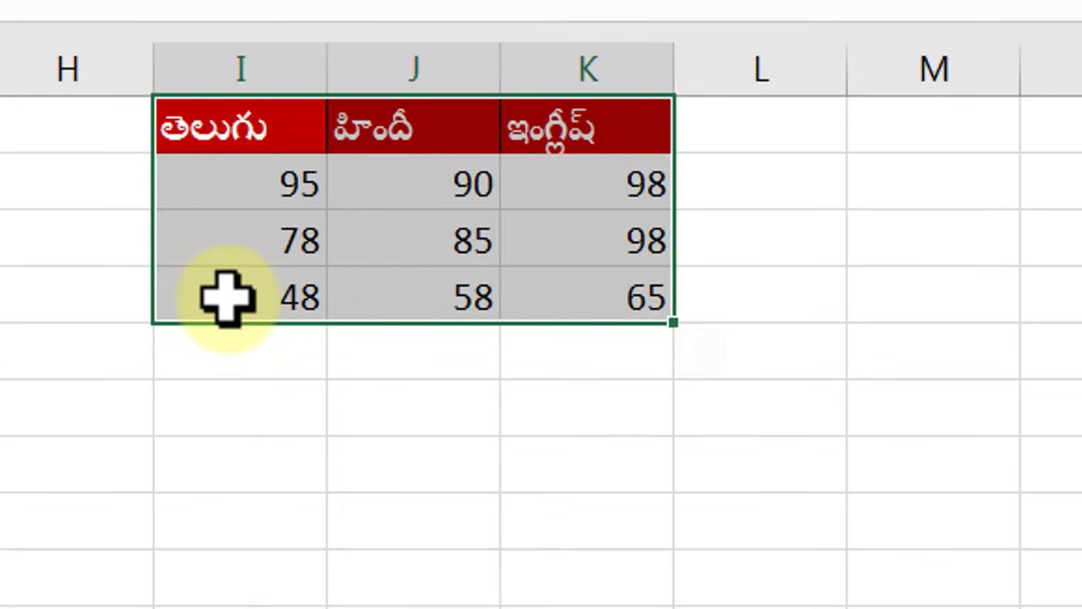
key("ctrl+c")
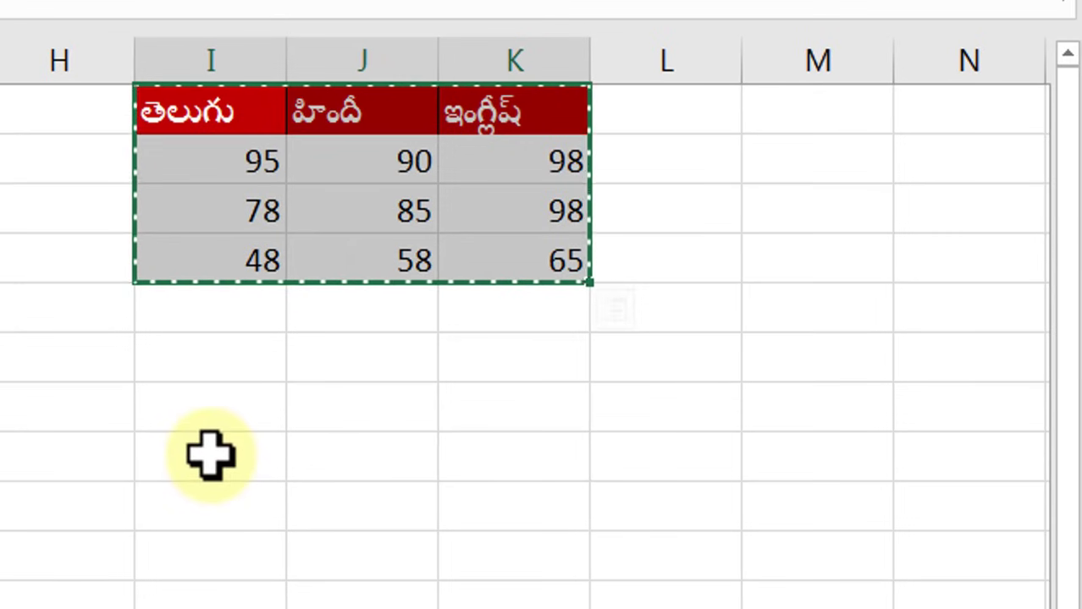
left_click(210, 455)
right_click(485, 508)
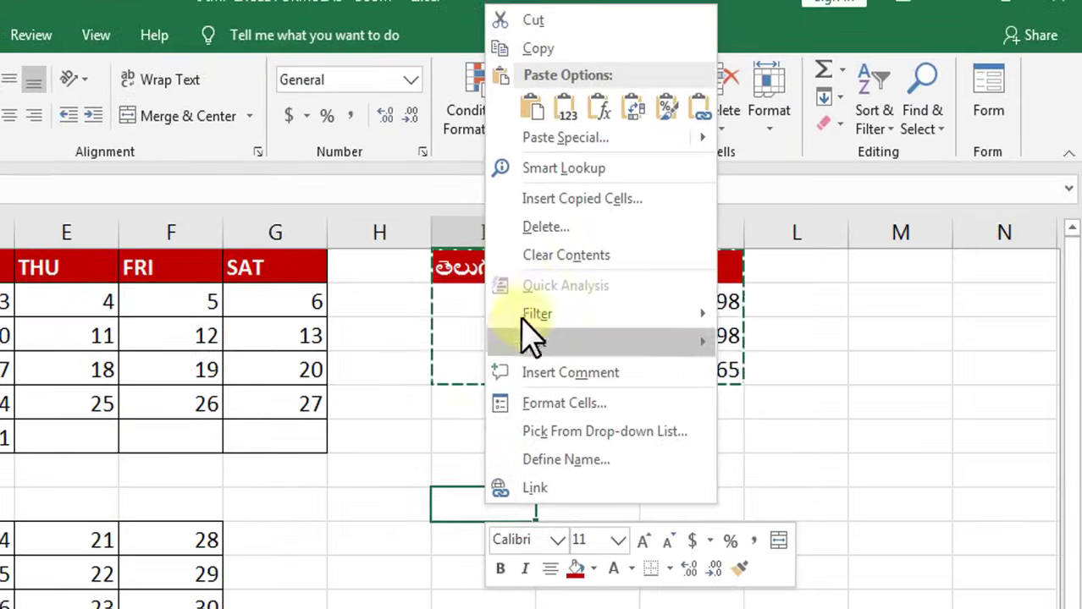
left_click(558, 139)
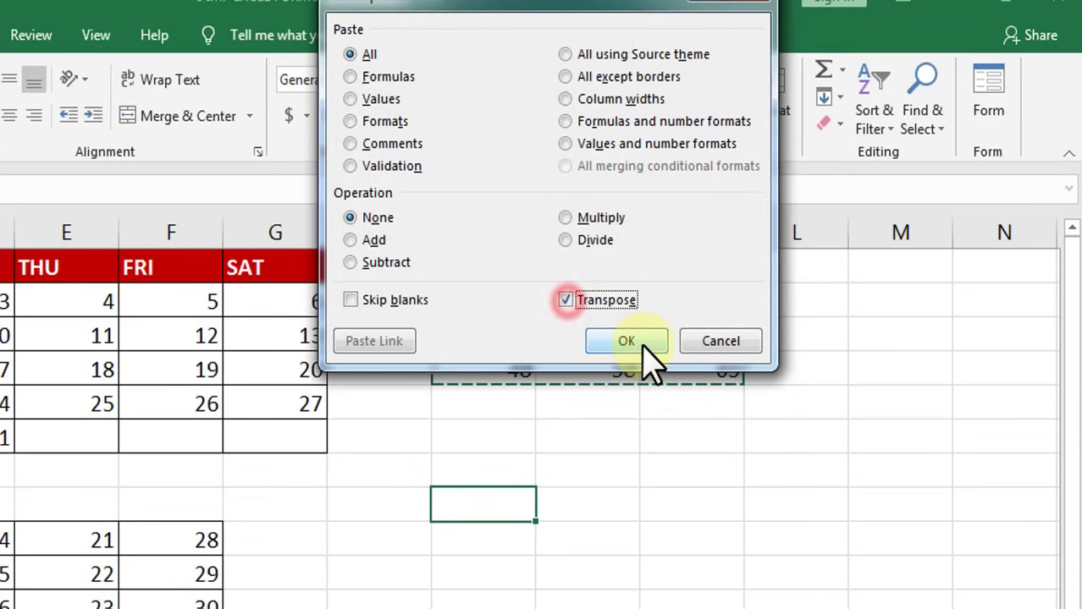
left_click(626, 341)
- Compare the transposed score table in I11:L13 with the original, checking scores 90, 85, 58 and 65
left_click(748, 599)
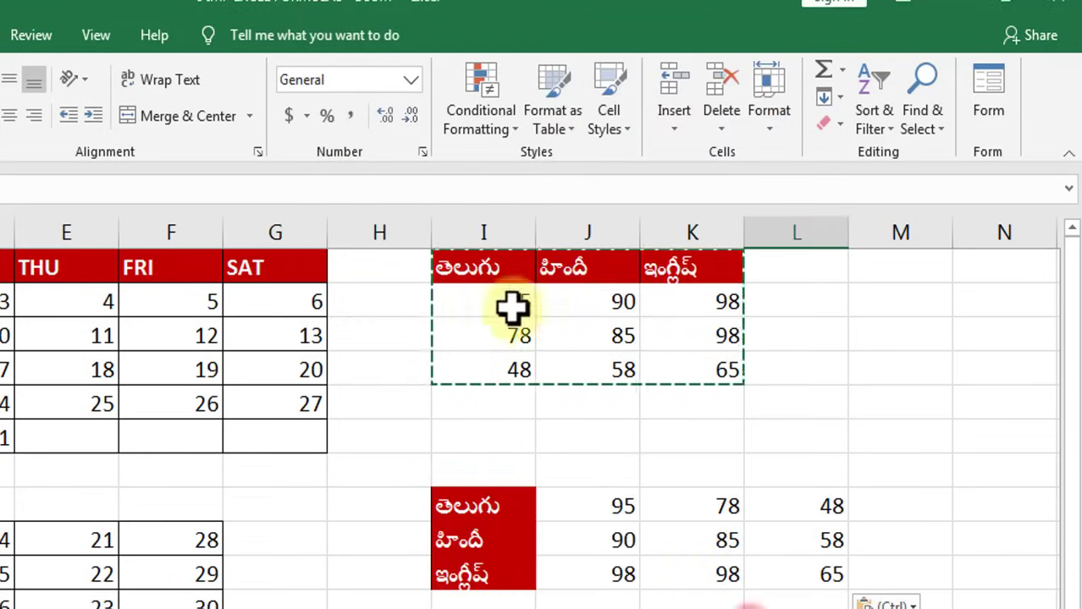
left_click(482, 269)
left_click_drag(462, 506, 474, 592)
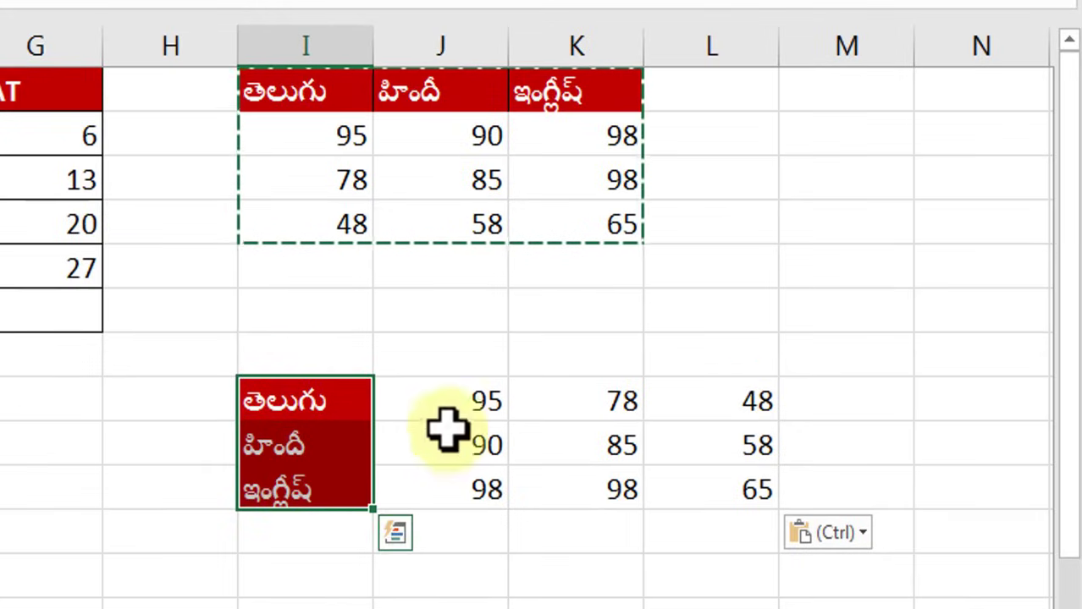
left_click_drag(460, 444, 714, 470)
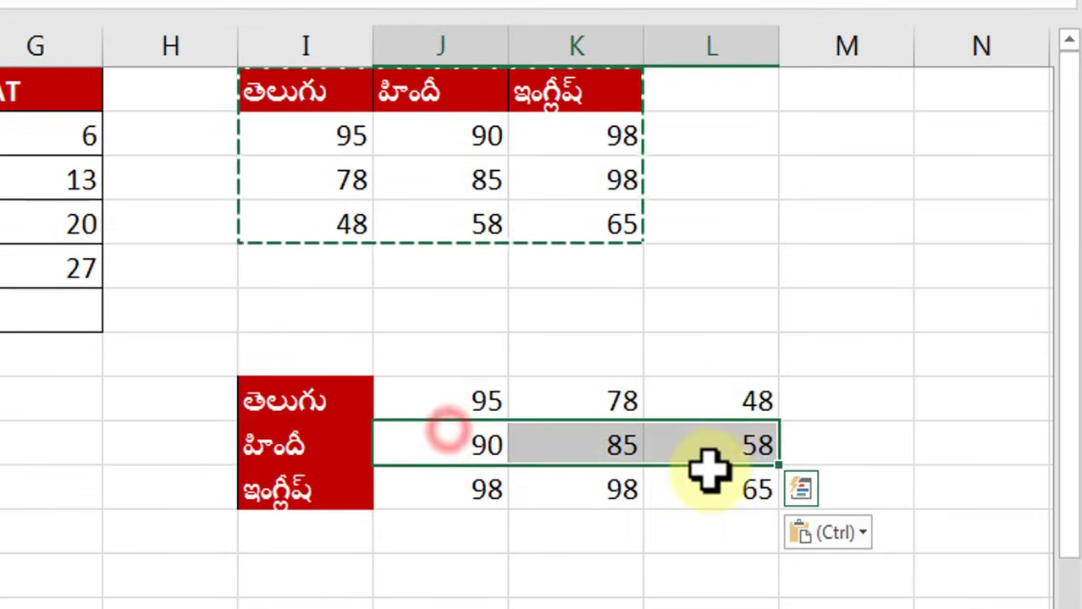
left_click(655, 493)
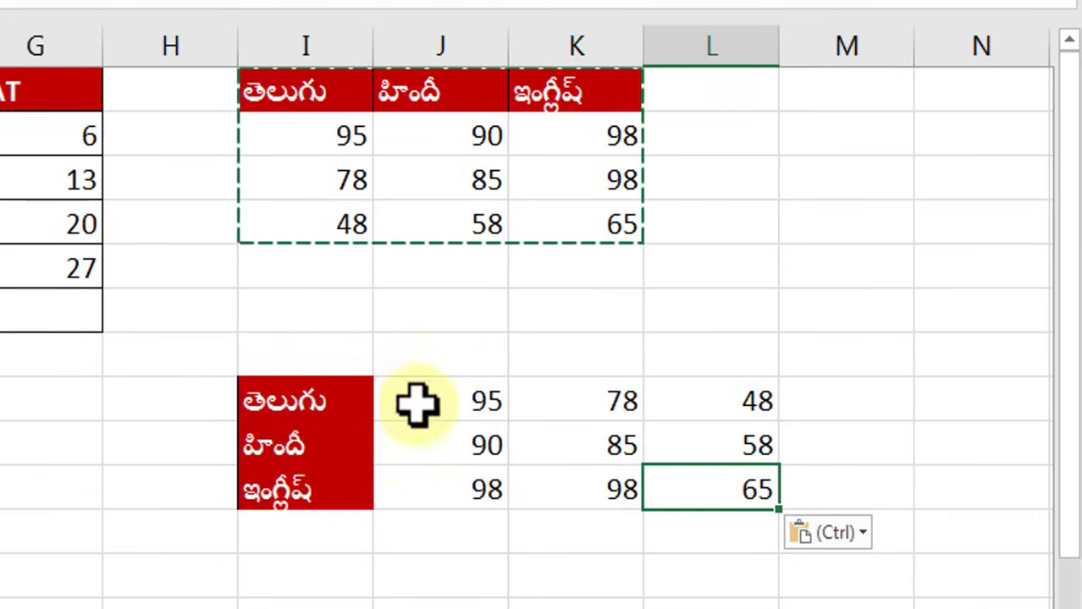
left_click_drag(332, 396, 677, 499)
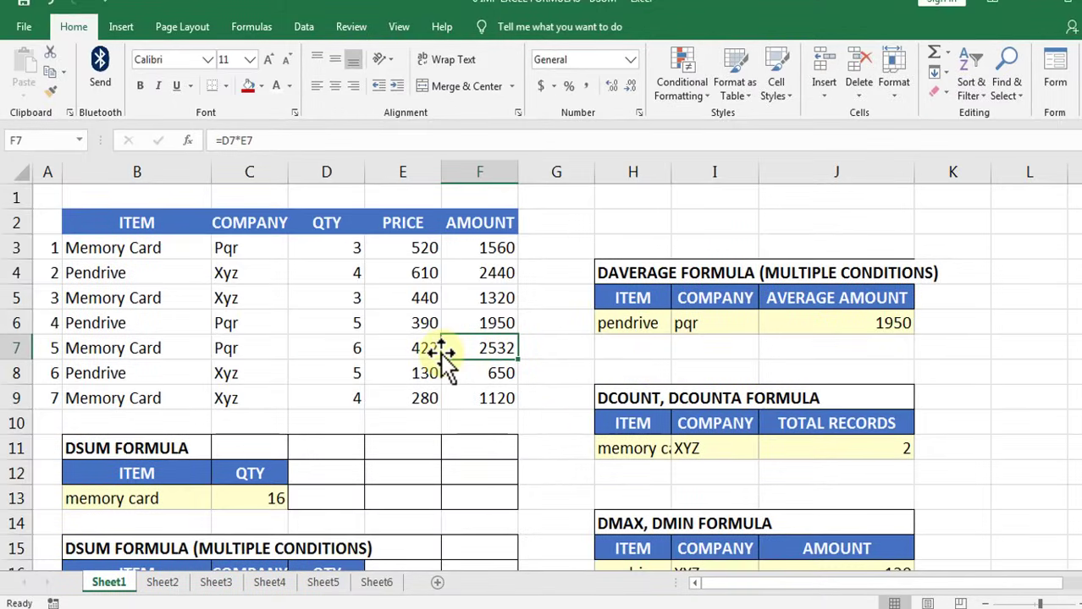
- Select the serial numbers, ITEM entries and COMPANY entries of the sales table
left_click_drag(80, 222, 488, 392)
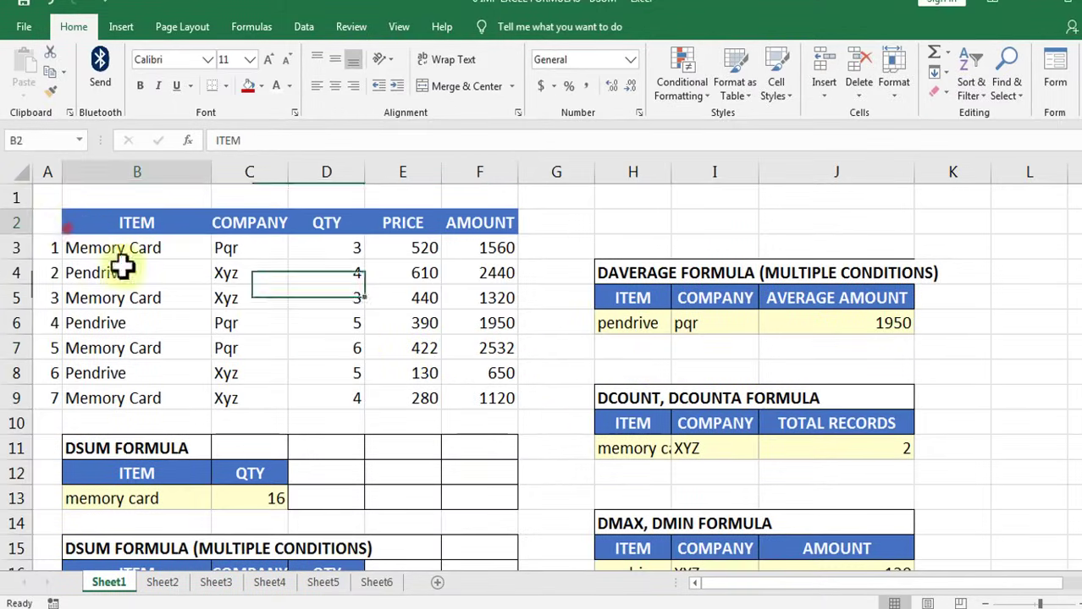
left_click(291, 354)
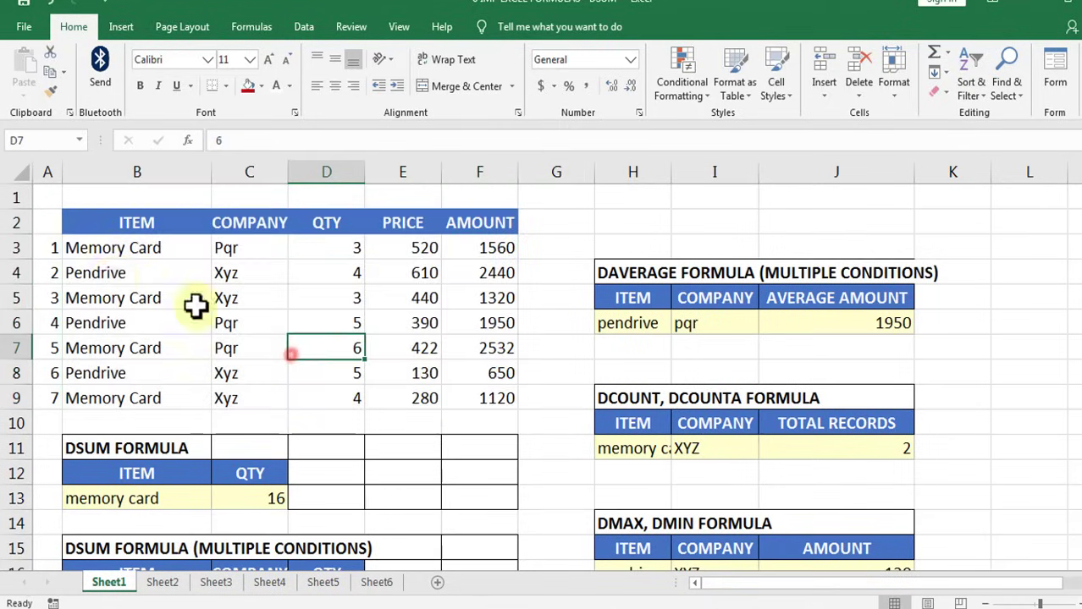
left_click(432, 249)
left_click_drag(51, 248, 51, 348)
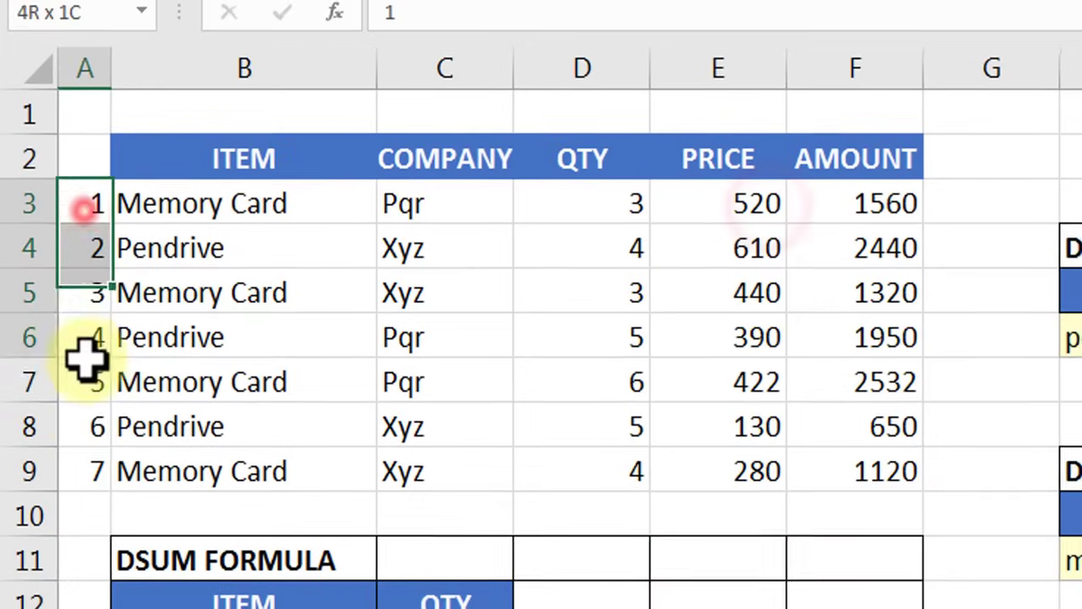
left_click_drag(218, 214, 283, 415)
left_click_drag(473, 218, 494, 430)
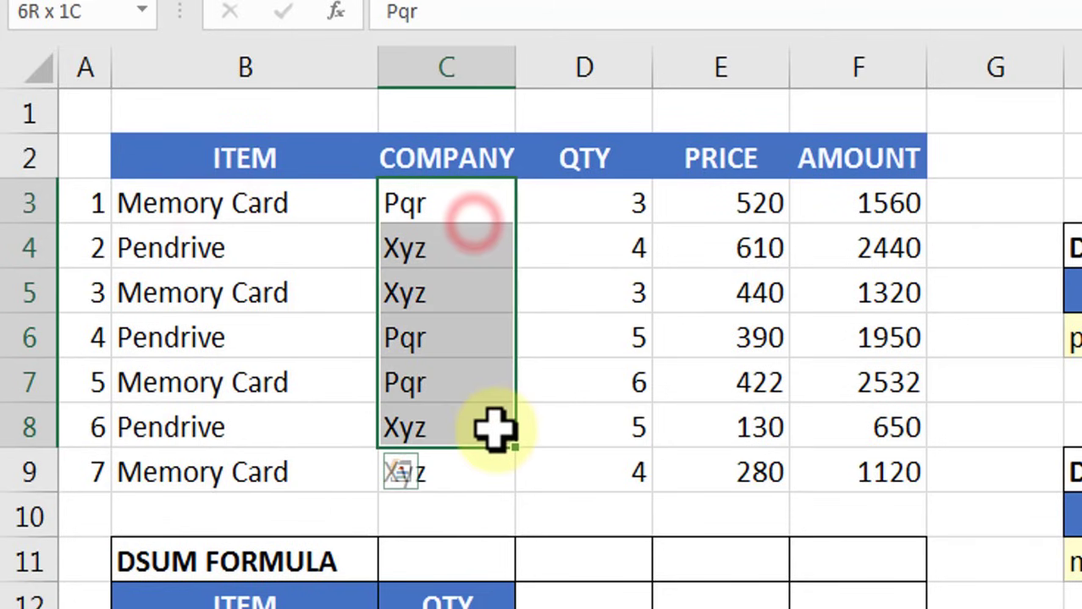
left_click_drag(80, 203, 101, 466)
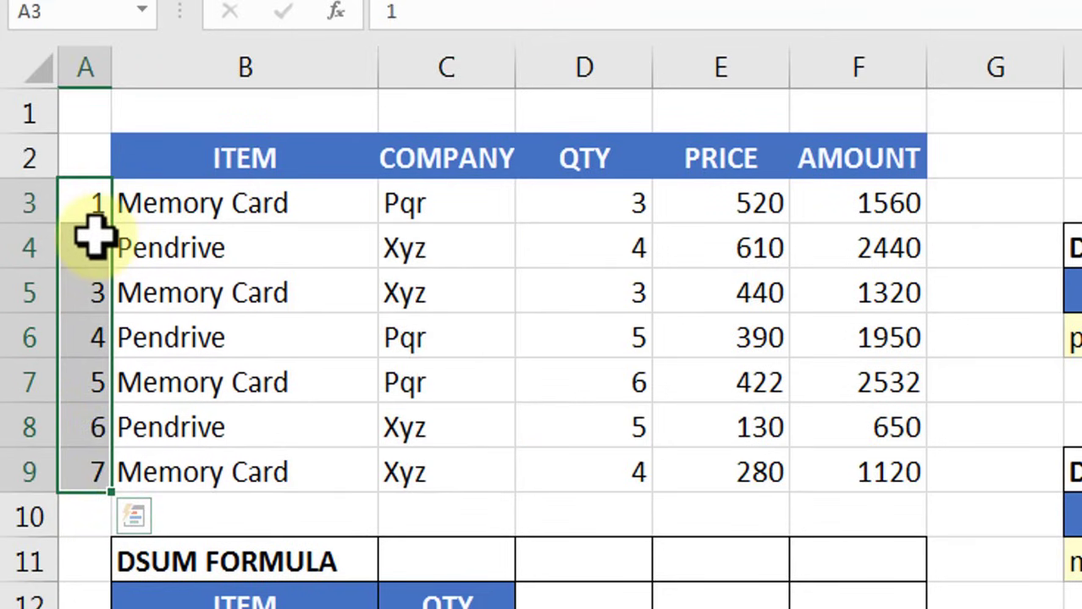
left_click_drag(222, 203, 254, 454)
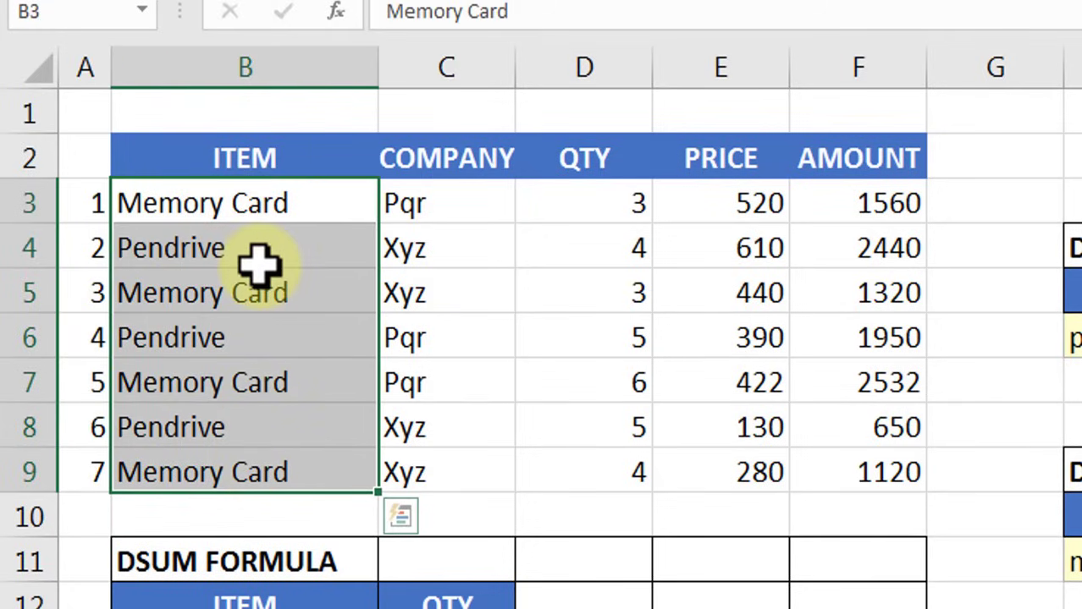
- Point out the Memory Card and Pendrive entries, then select the whole table with headers
left_click(447, 317)
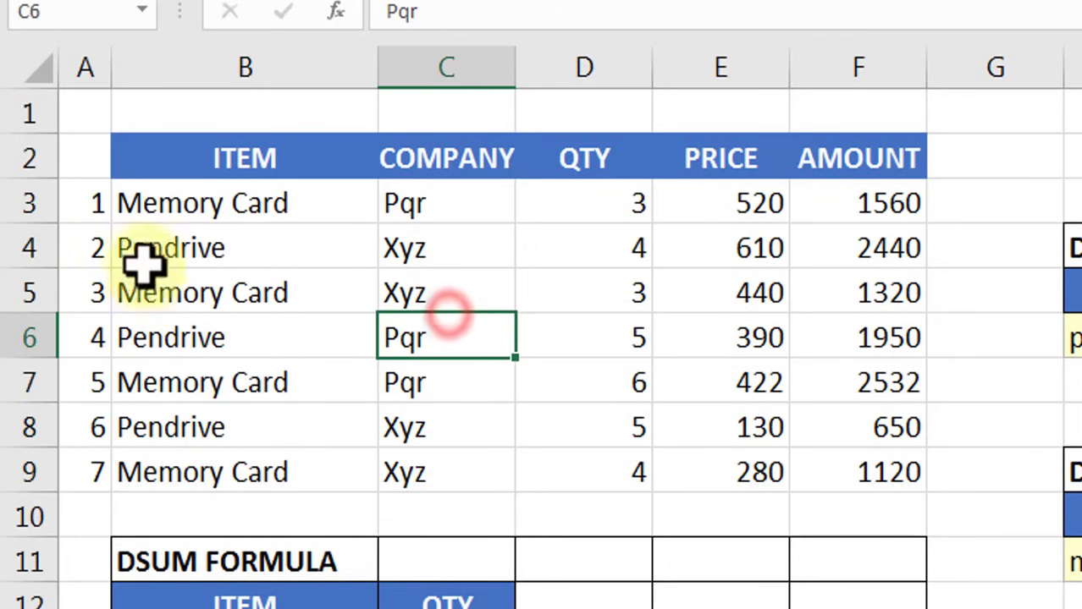
left_click(193, 202)
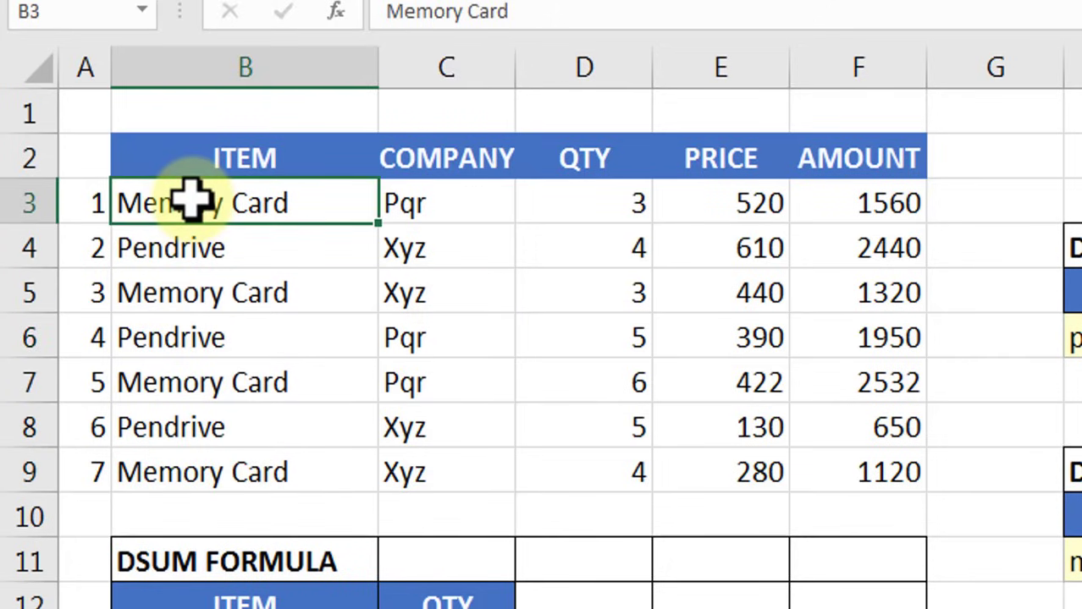
left_click(192, 248)
left_click(201, 337)
left_click(212, 428)
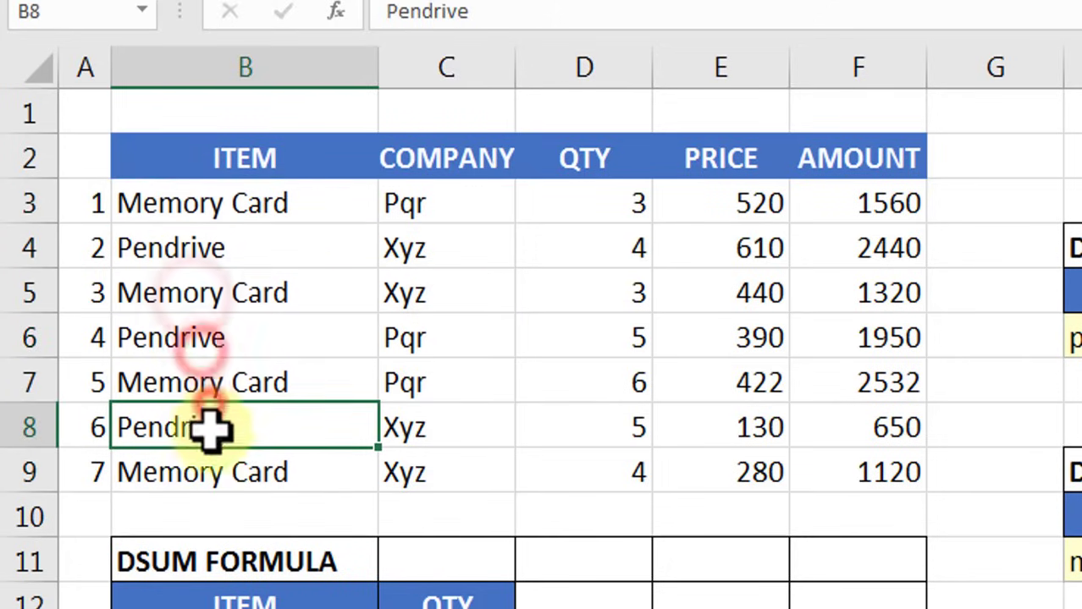
left_click(218, 476)
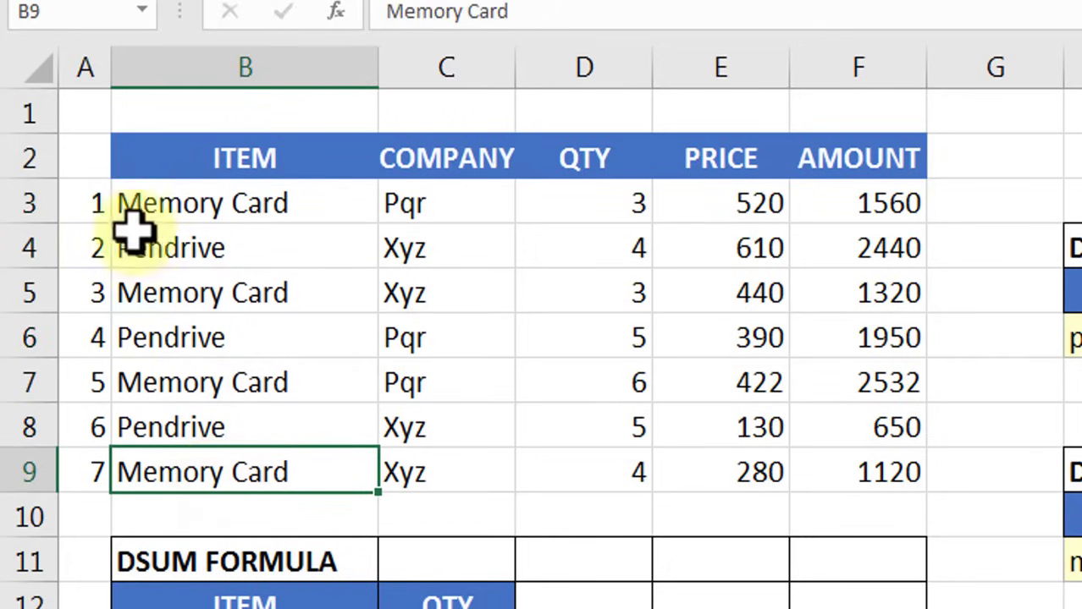
mouse_move(133, 207)
left_mouse_down()
mouse_move(438, 203)
mouse_move(846, 468)
left_mouse_up()
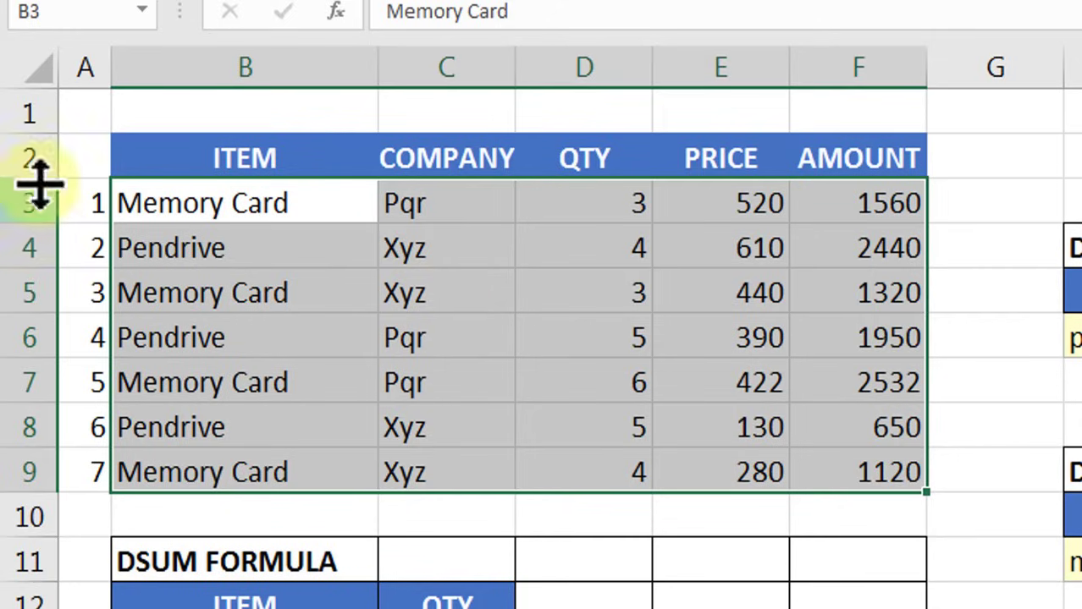
mouse_move(85, 156)
left_mouse_down()
mouse_move(660, 416)
mouse_move(837, 457)
left_mouse_up()
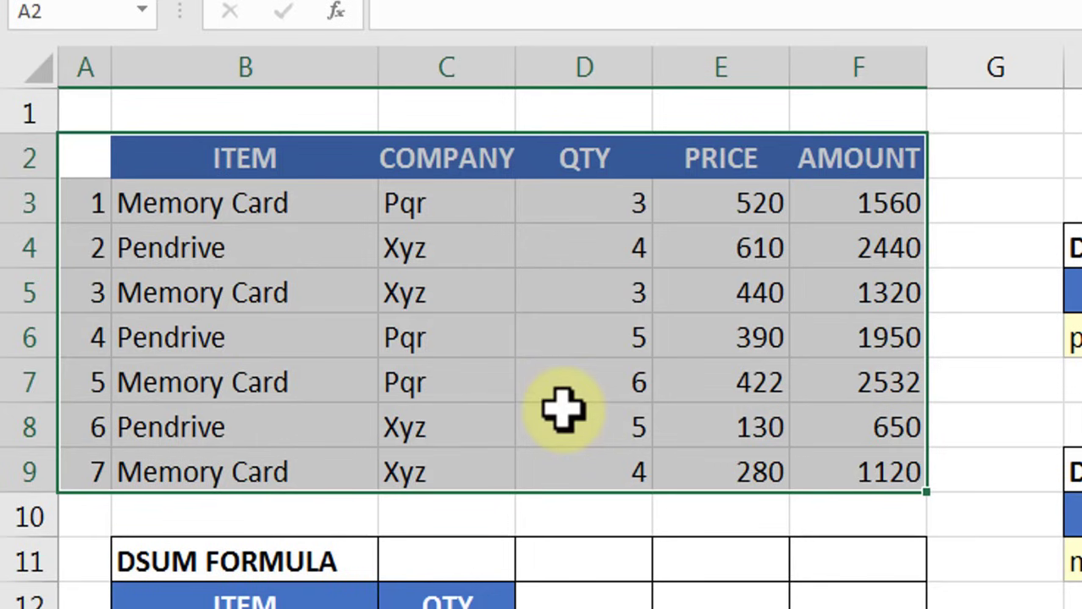
left_click(318, 352)
left_click_drag(33, 158, 635, 347)
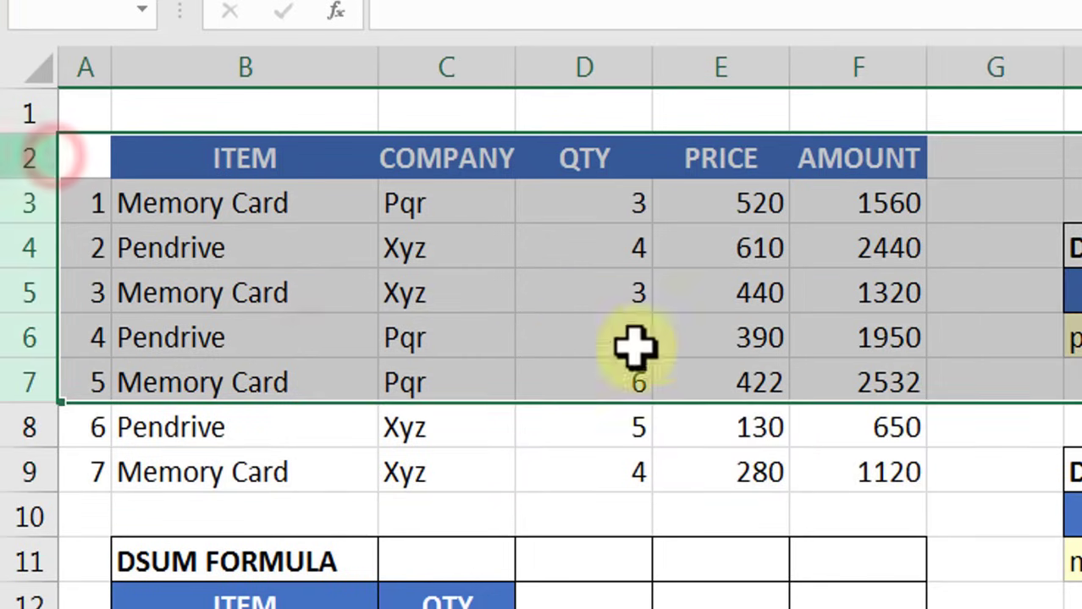
left_click(653, 338)
left_click_drag(88, 161, 854, 478)
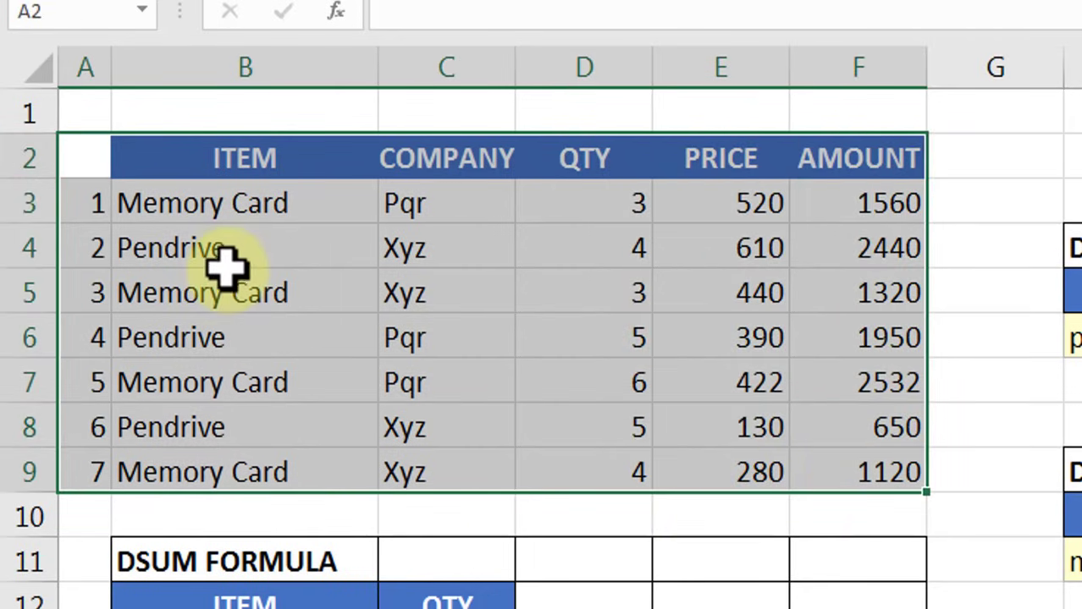
left_click(806, 421)
- Add AutoFilter arrows to the header row with Sort & Filter > Filter
left_click_drag(84, 162, 840, 162)
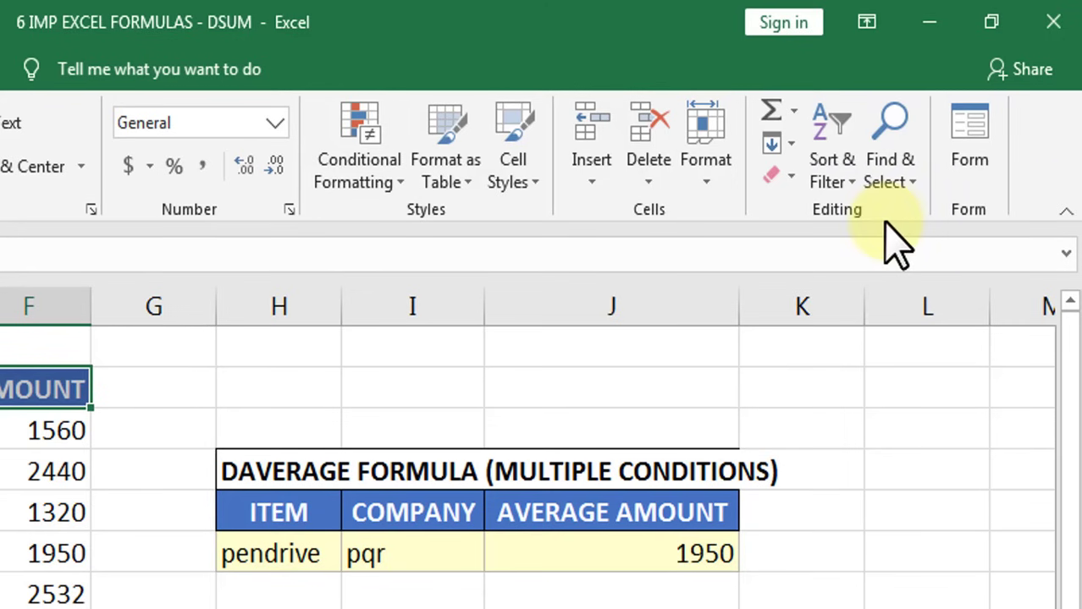
left_click(850, 202)
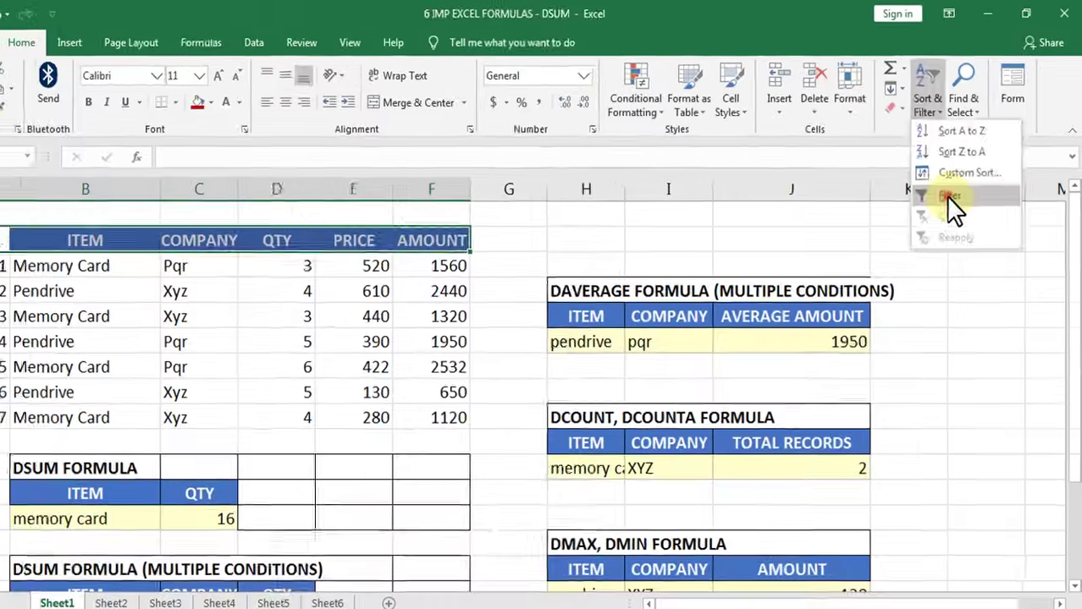
left_click(891, 284)
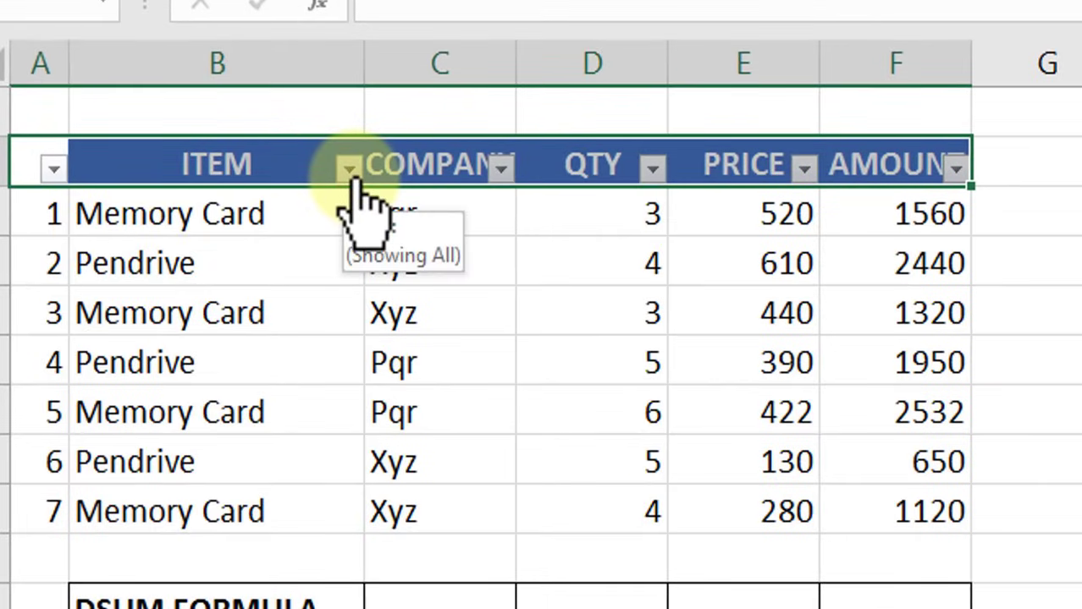
left_click(440, 263)
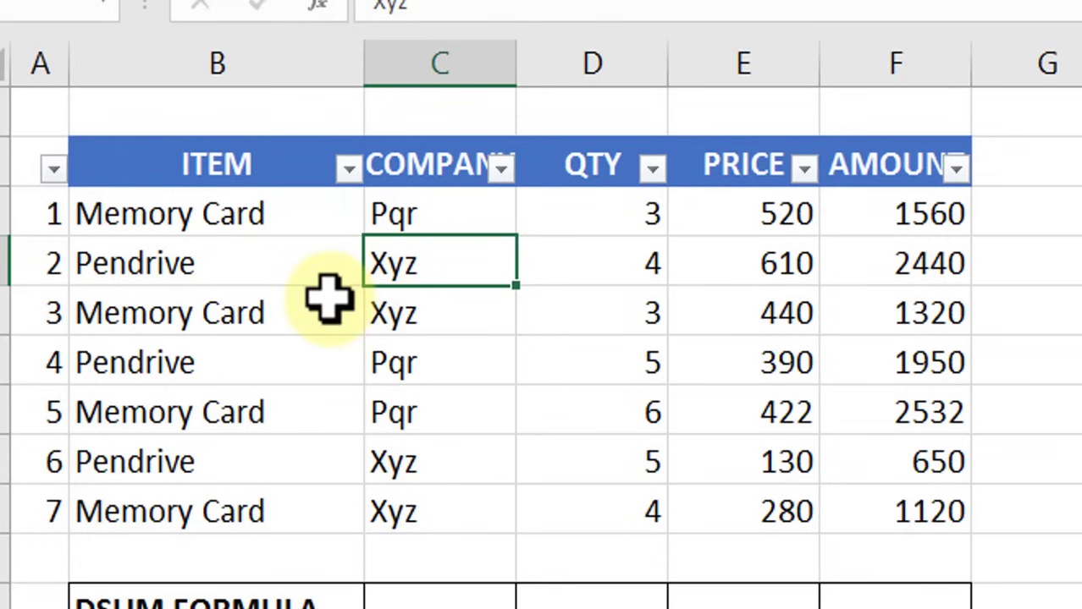
- Filter the ITEM column to show only the Memory Card rows
left_click(348, 168)
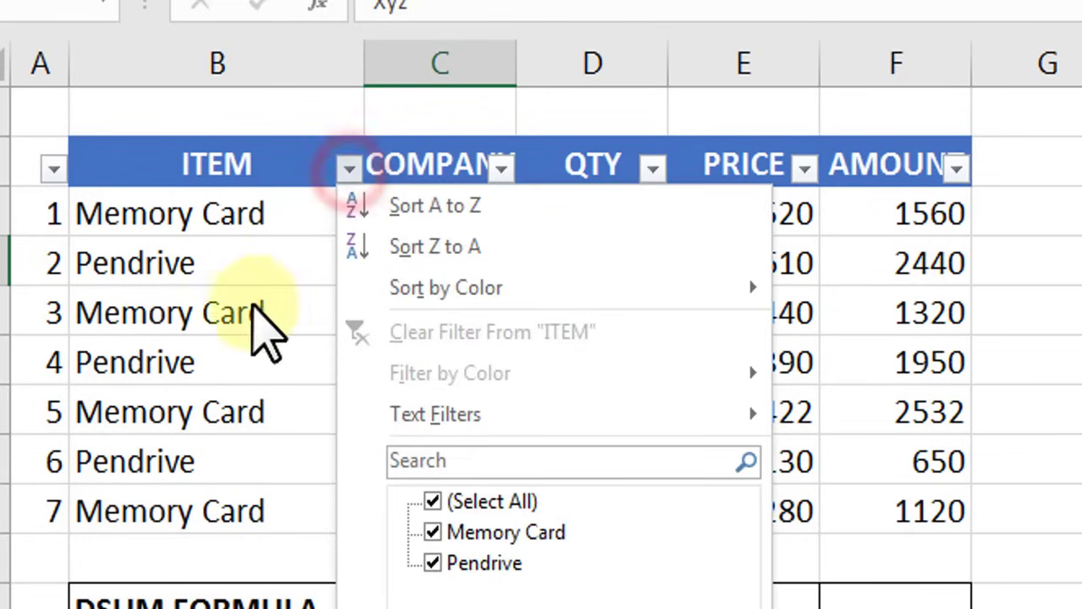
left_click(254, 303)
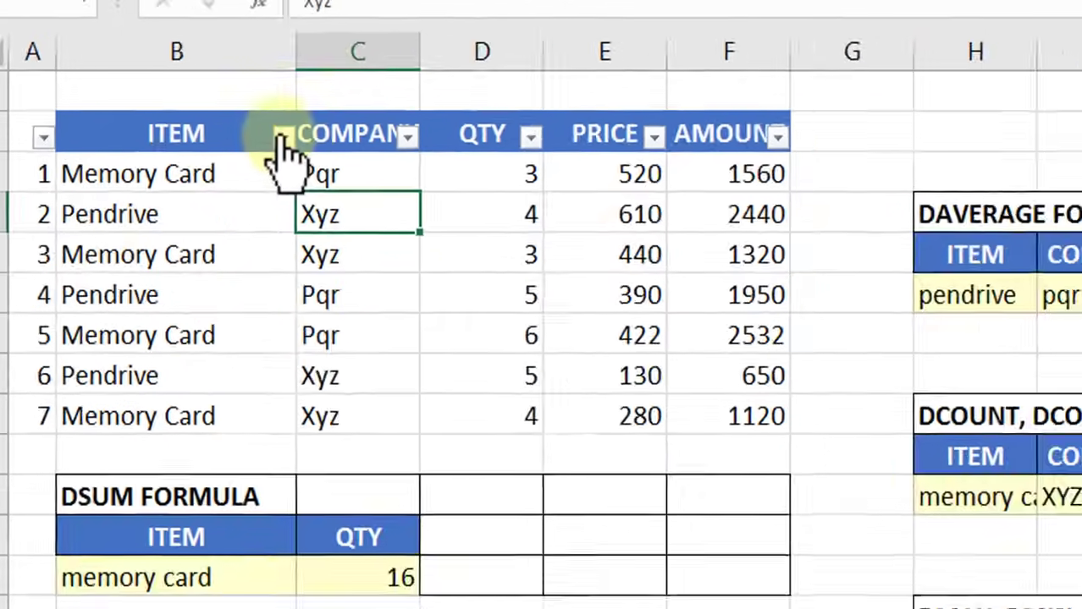
left_click(240, 118)
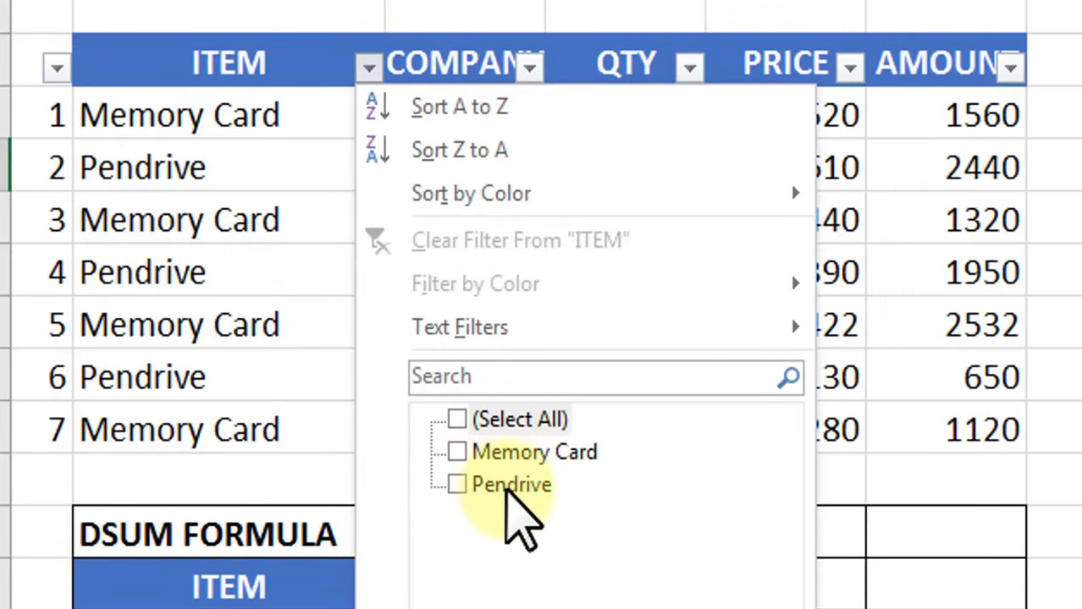
left_click(456, 453)
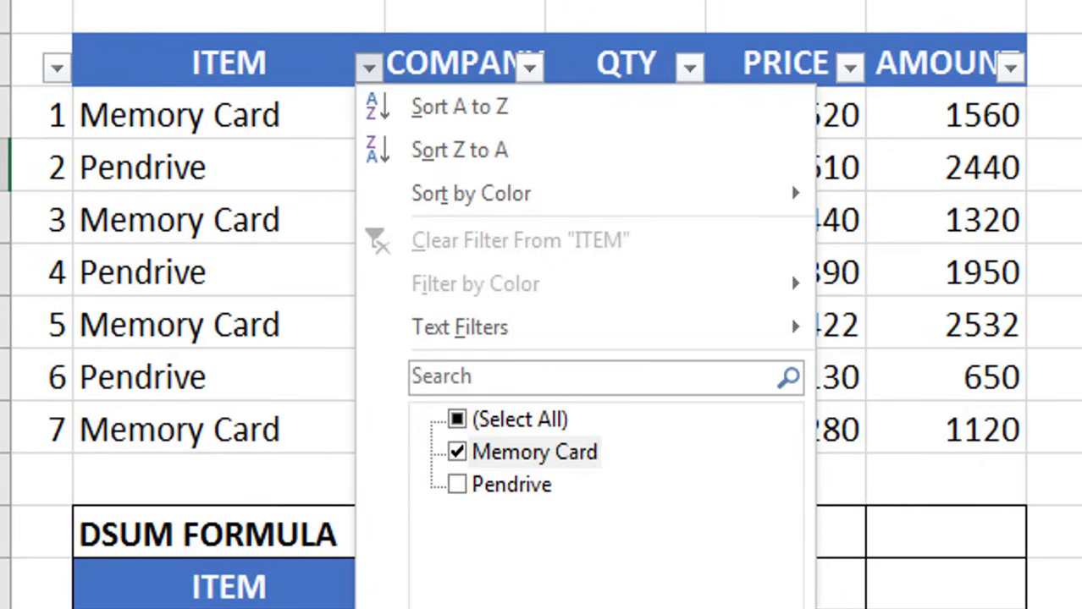
key("Return")
left_click(523, 196)
left_click_drag(74, 112, 1007, 273)
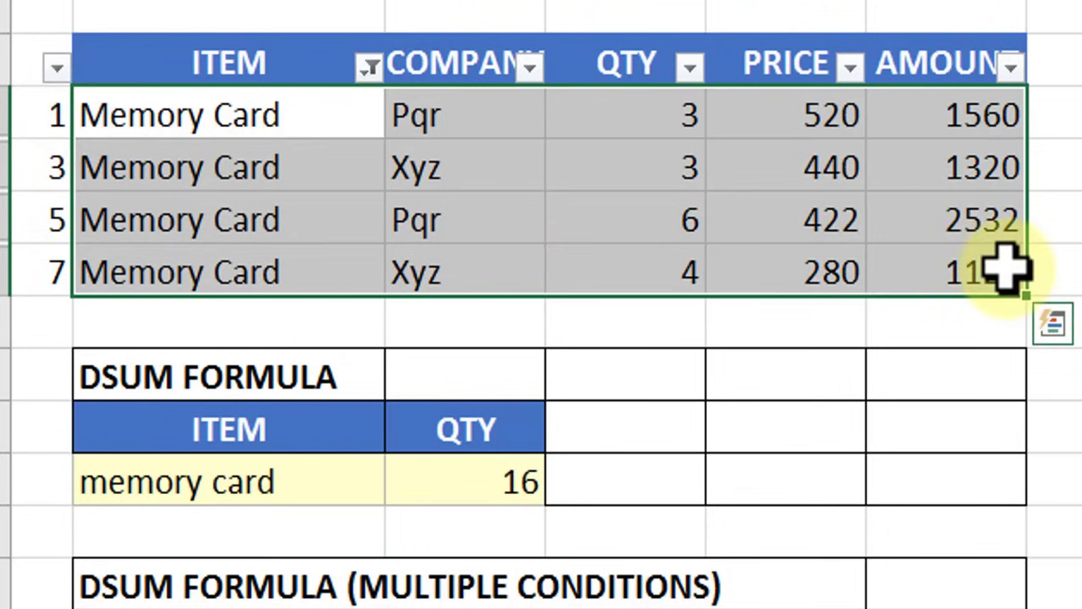
left_click(299, 222)
- Switch the ITEM filter from Memory Card to Pendrive only
left_click(369, 66)
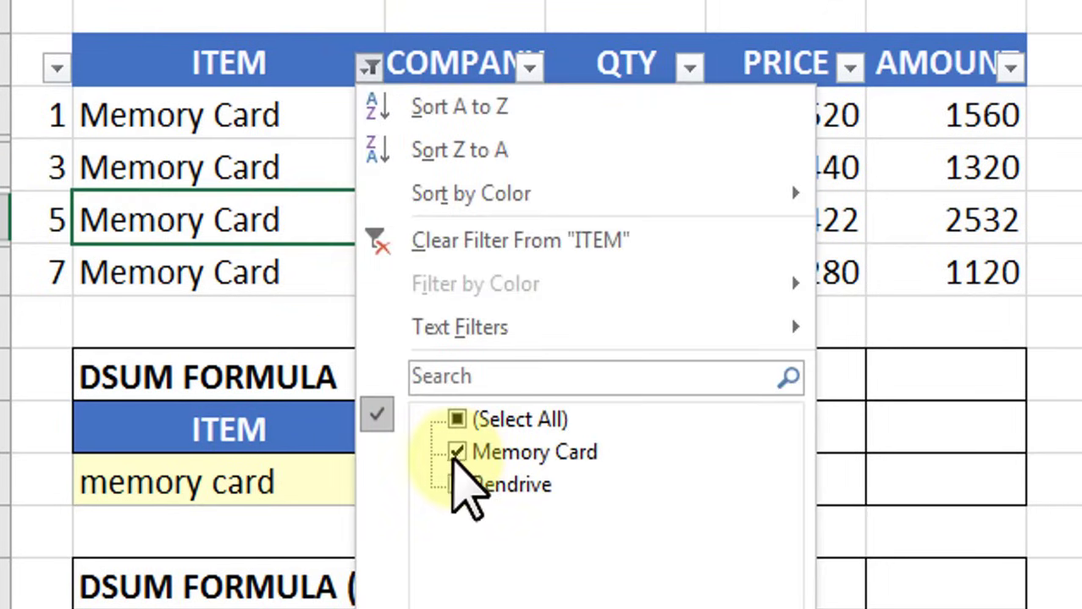
left_click(456, 453)
left_click(457, 485)
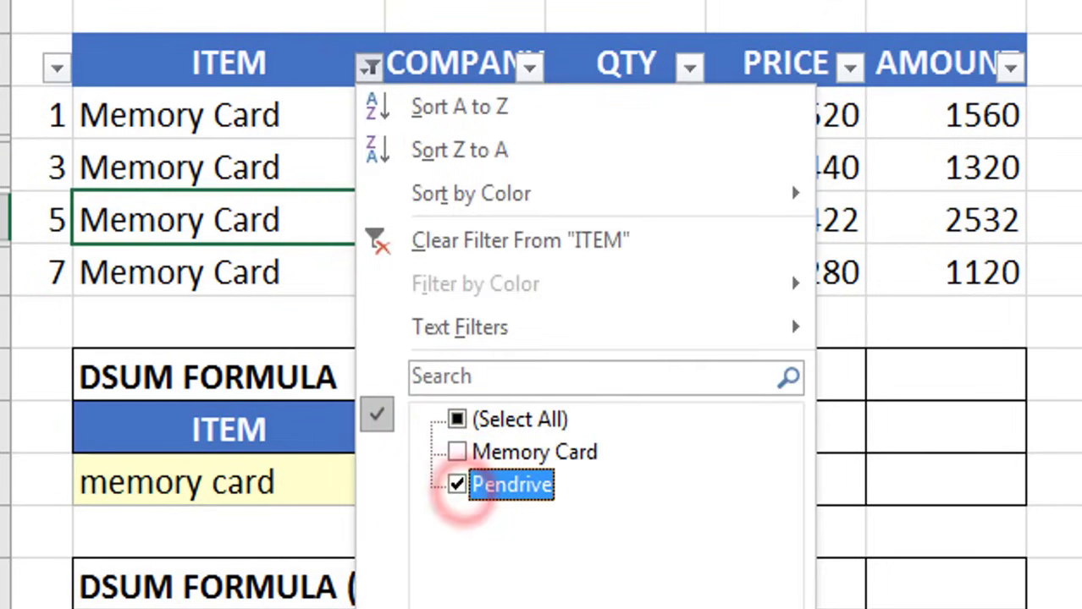
key("Return")
left_click_drag(84, 113, 982, 239)
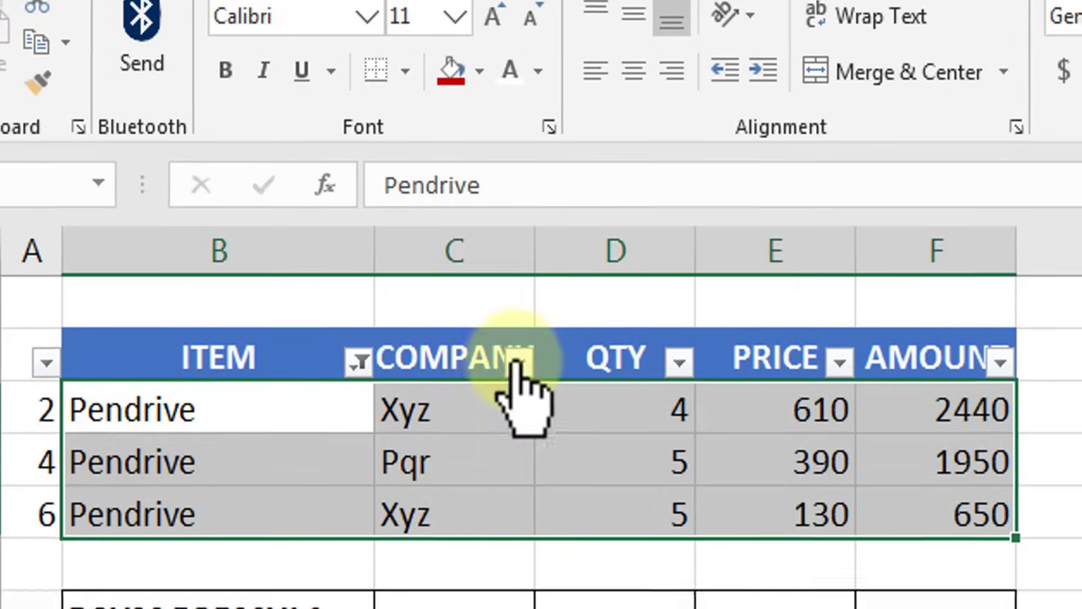
- Filter COMPANY to Xyz only, leaving two Pendrive rows with quantities 4 and 5
left_click(516, 362)
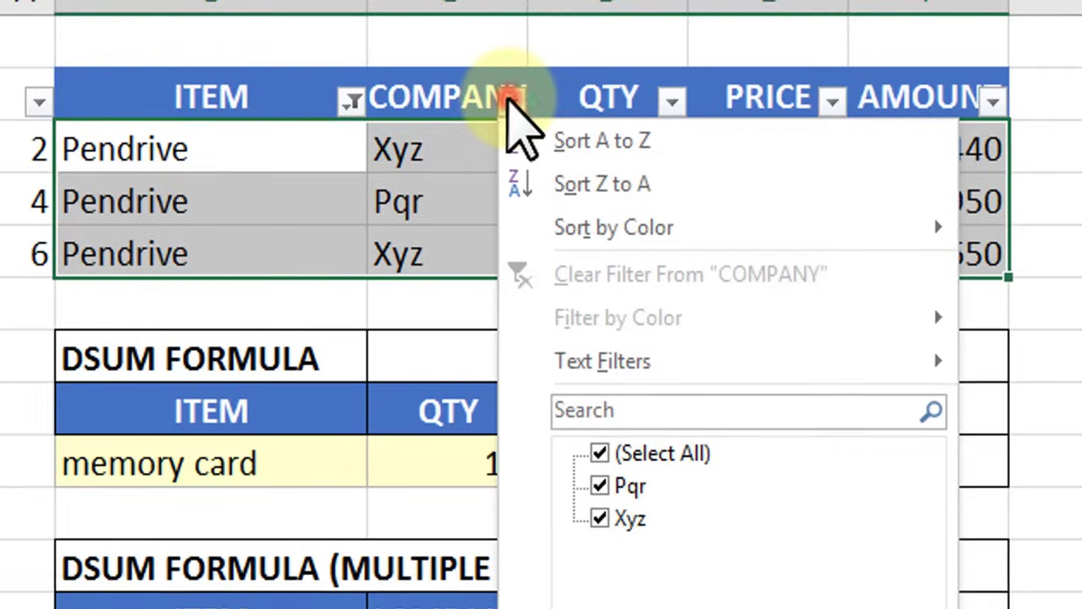
left_click(598, 455)
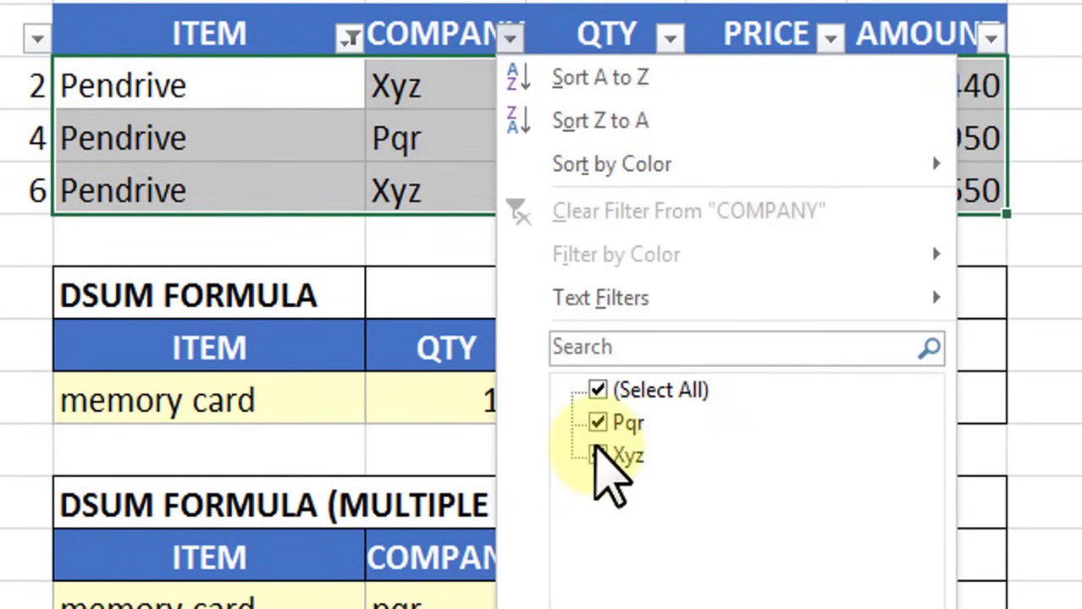
left_click(597, 422)
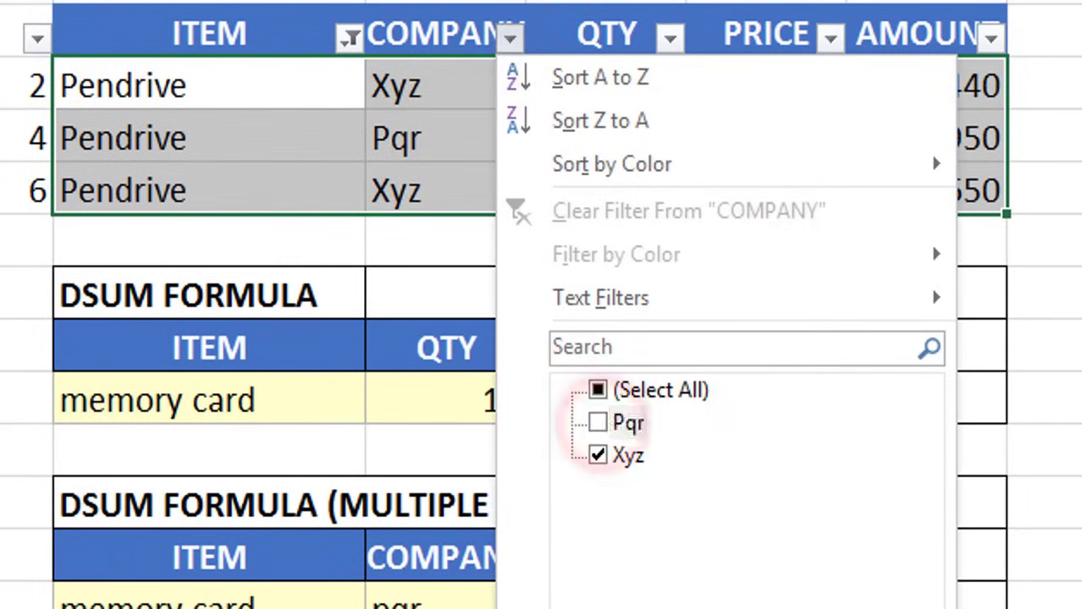
key("Return")
left_click_drag(205, 82, 212, 138)
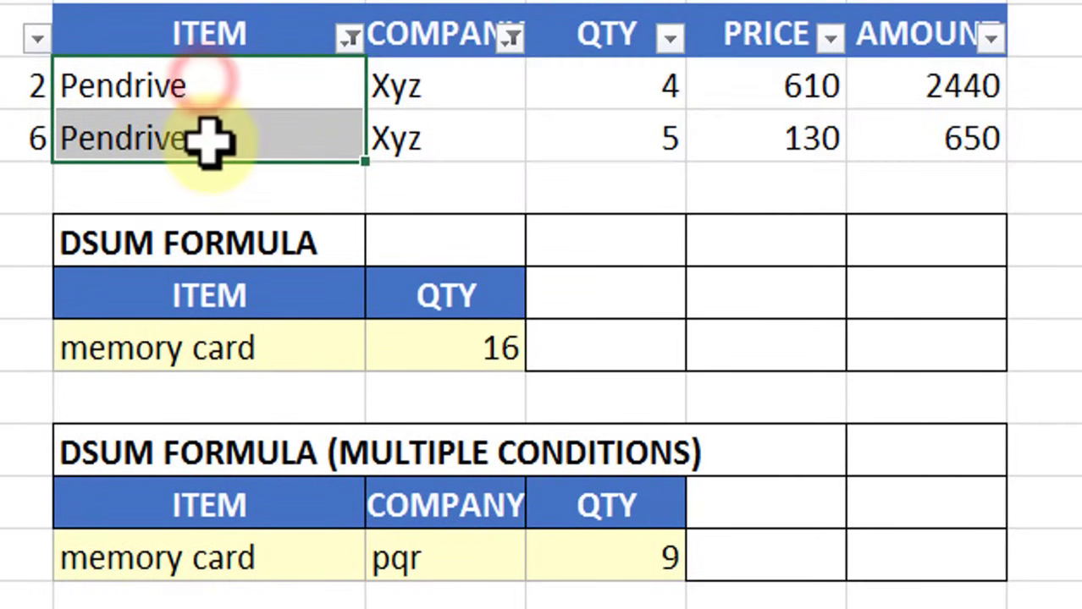
left_click_drag(445, 84, 444, 144)
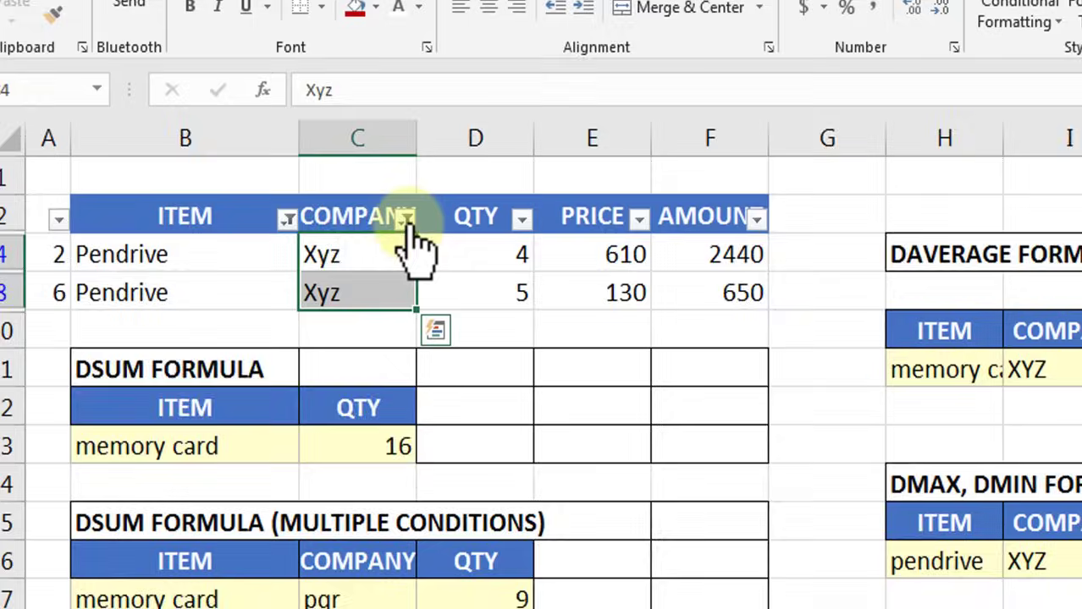
mouse_move(358, 315)
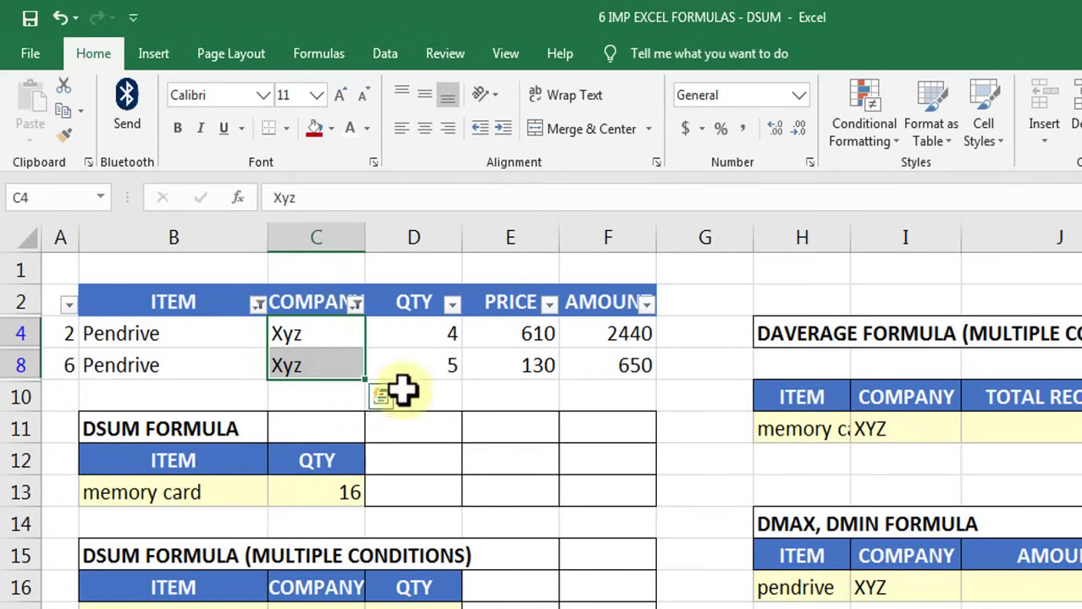
left_click(255, 306)
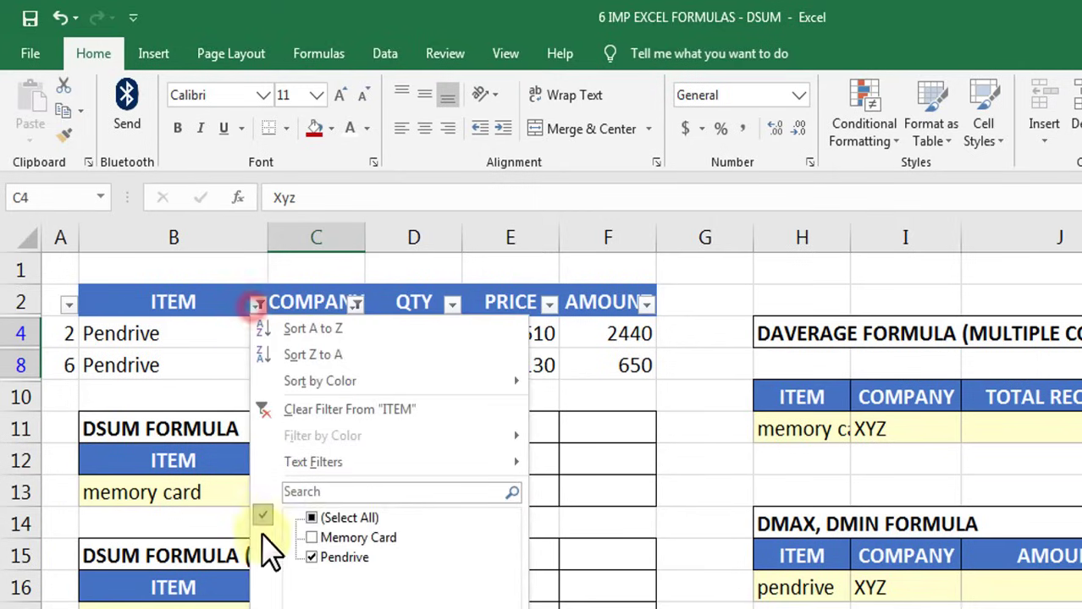
left_click(312, 517)
key("Return")
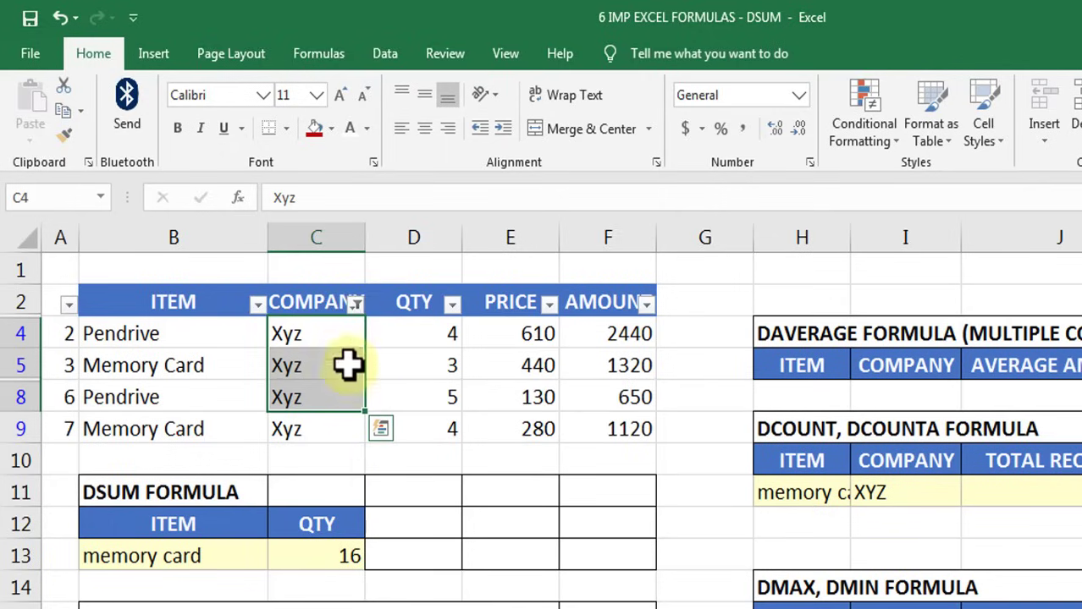
left_click(355, 303)
left_click(407, 517)
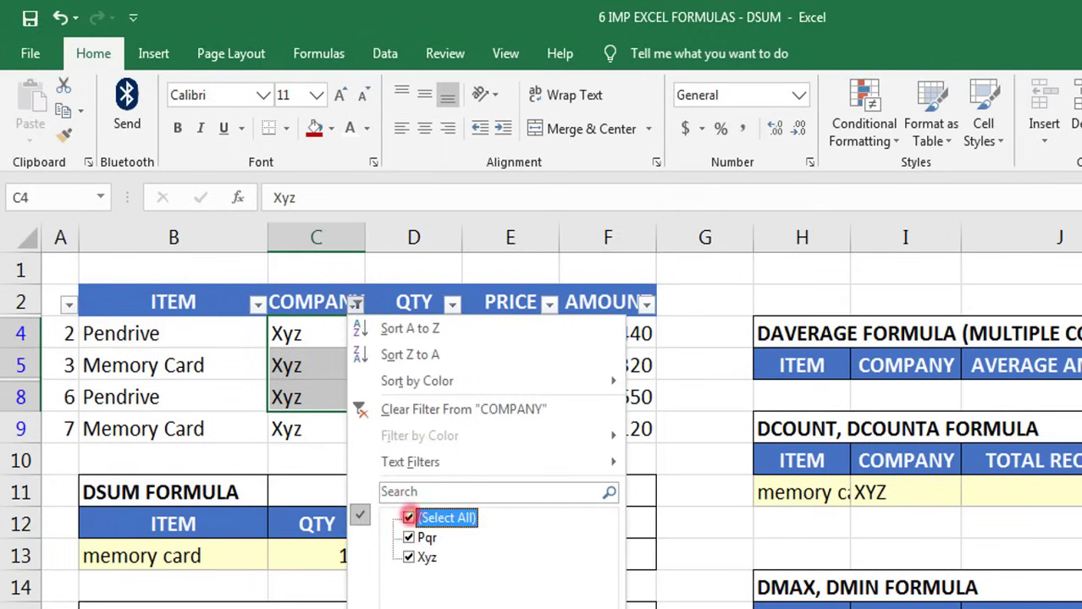
key("Return")
left_click(483, 437)
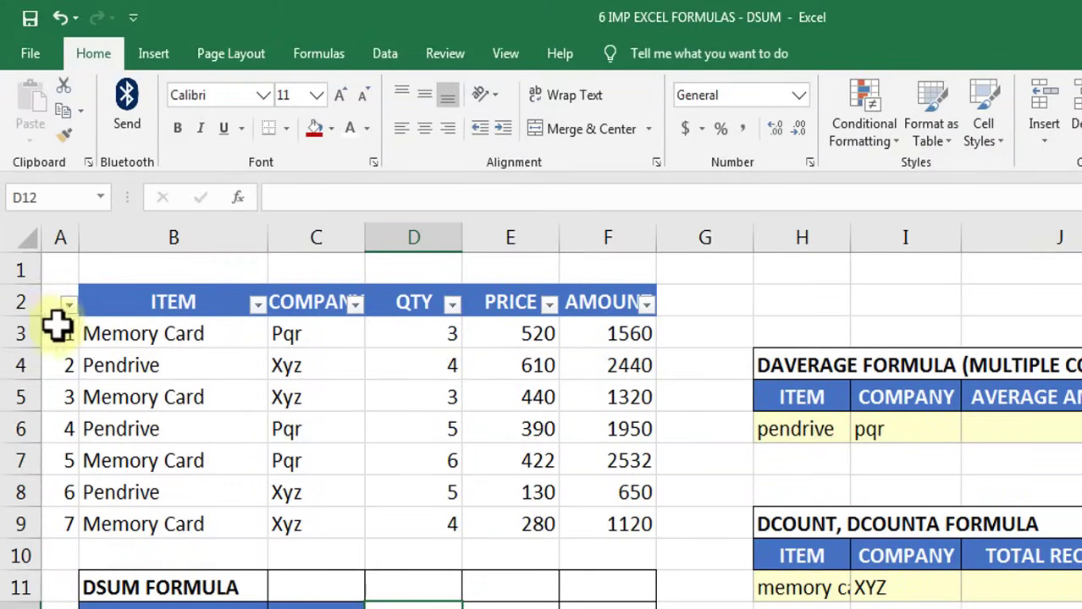
mouse_move(65, 315)
left_mouse_down()
mouse_move(114, 354)
mouse_move(622, 529)
left_mouse_up()
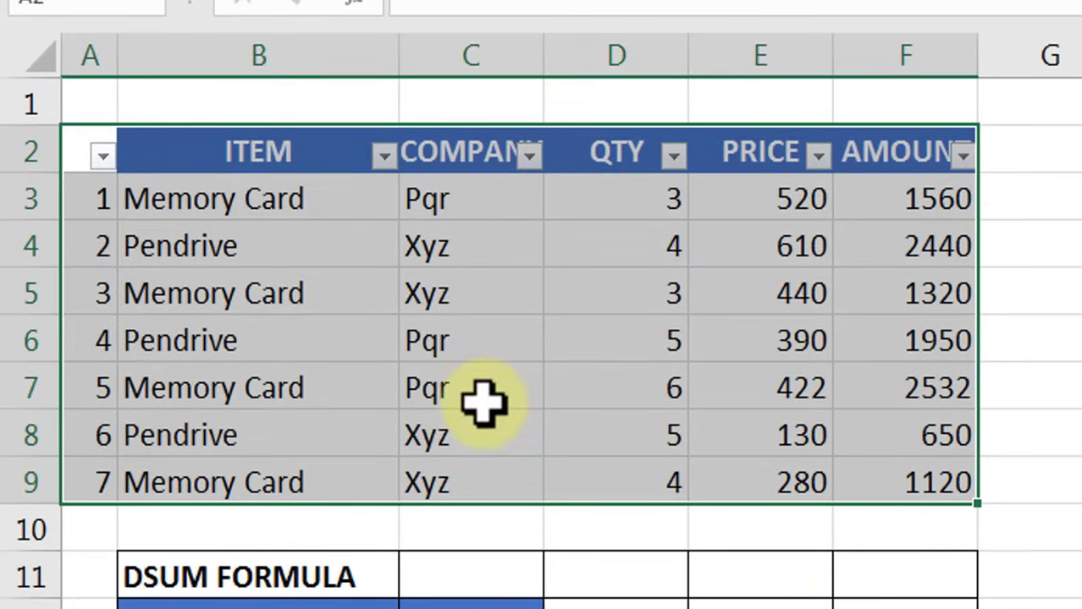
left_click(829, 583)
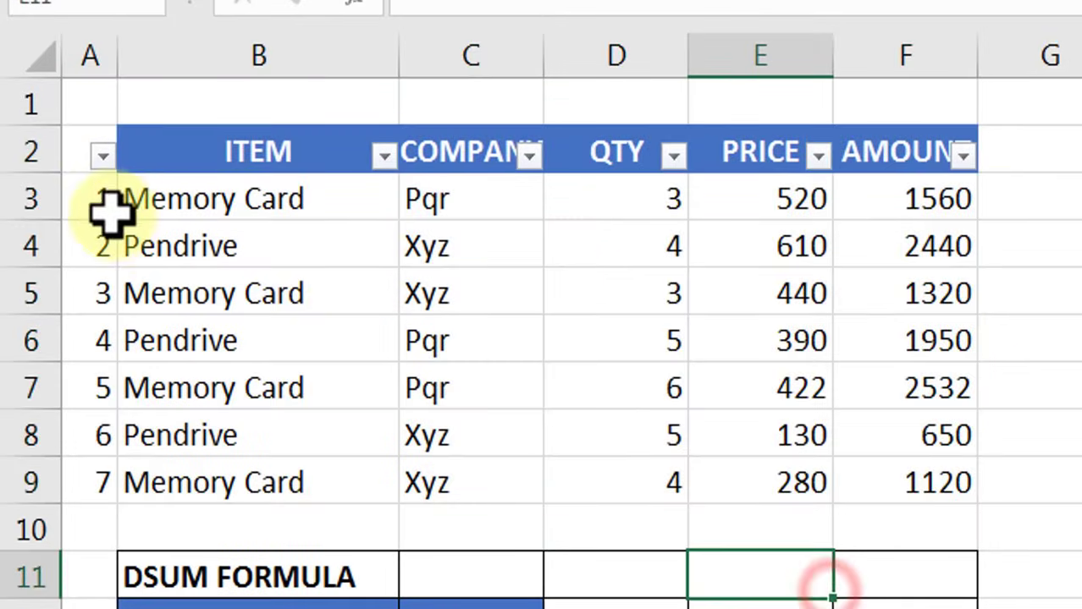
mouse_move(109, 211)
left_mouse_down()
mouse_move(376, 210)
mouse_move(952, 413)
mouse_move(705, 458)
left_mouse_up()
left_click(195, 396)
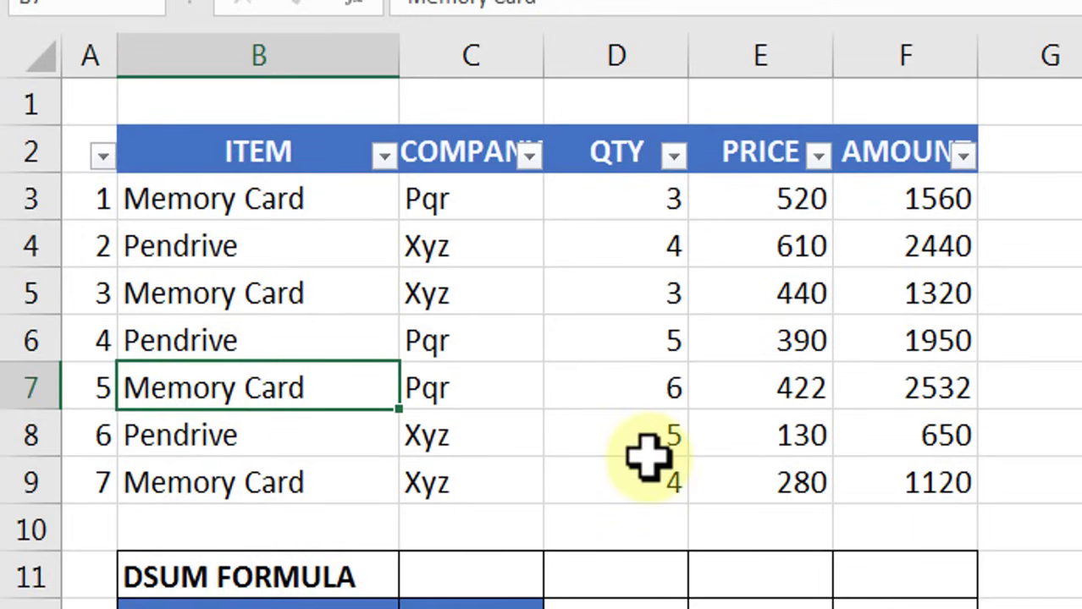
left_click(768, 414)
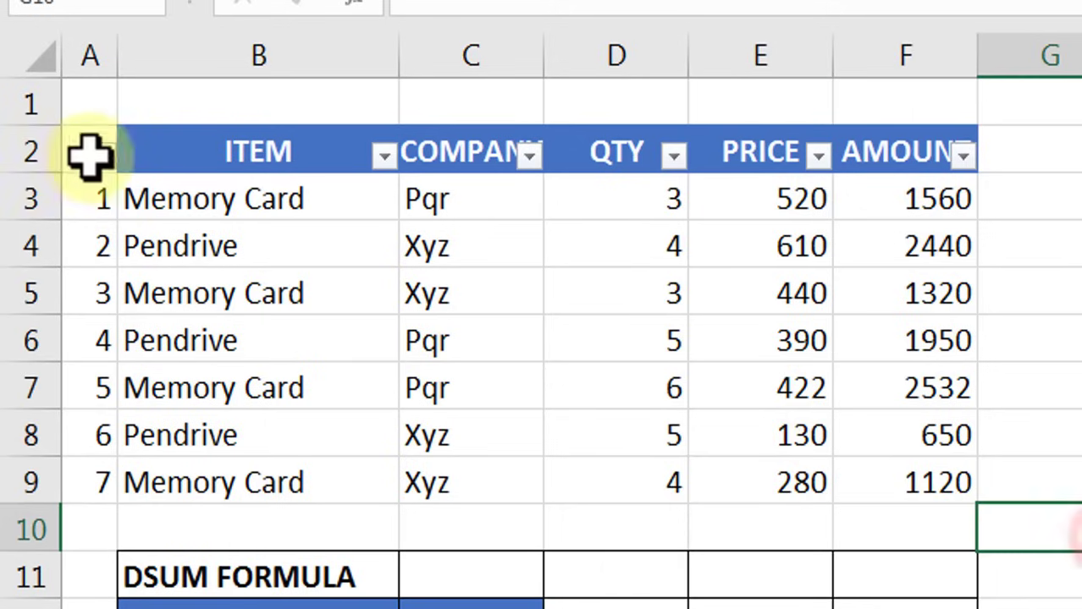
left_click_drag(87, 153, 918, 481)
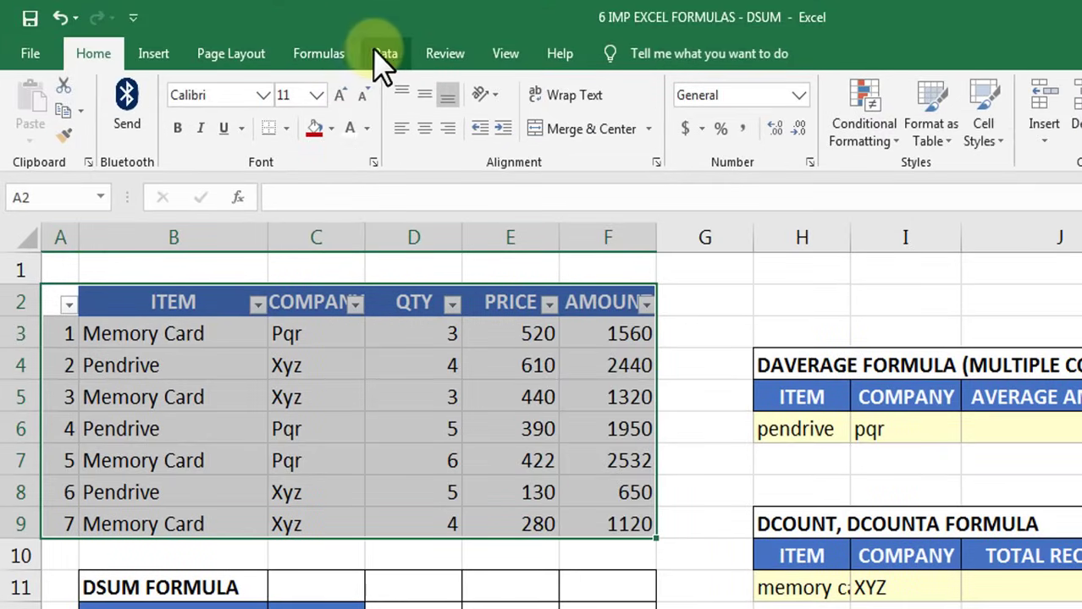
- Open Remove Duplicates from the Data tab and clear all column checkboxes
left_click(383, 56)
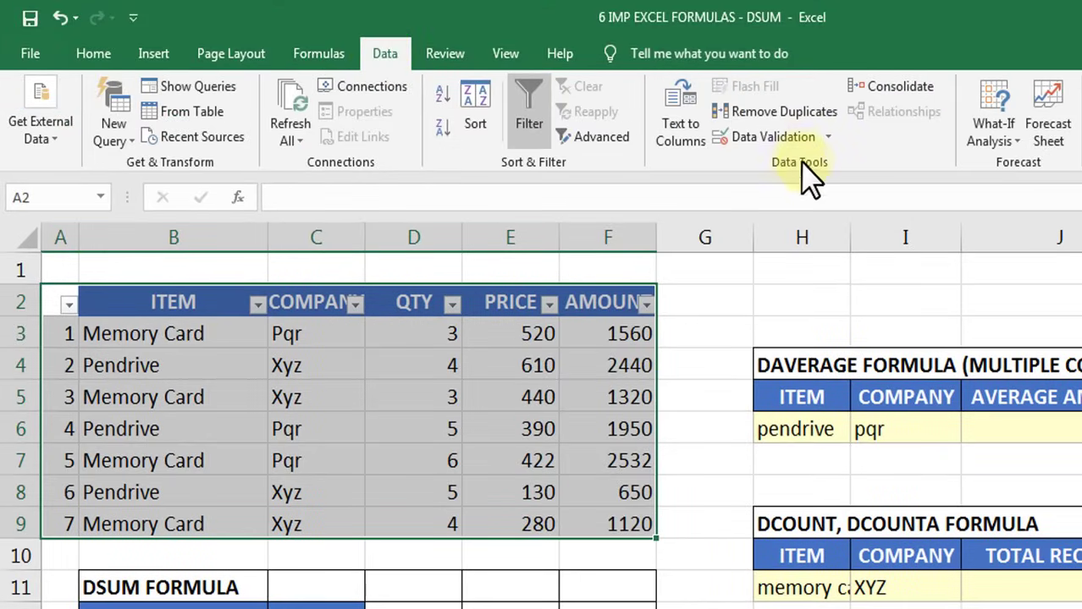
left_click(794, 116)
mouse_move(985, 389)
left_mouse_down()
mouse_move(842, 325)
mouse_move(819, 302)
left_mouse_up()
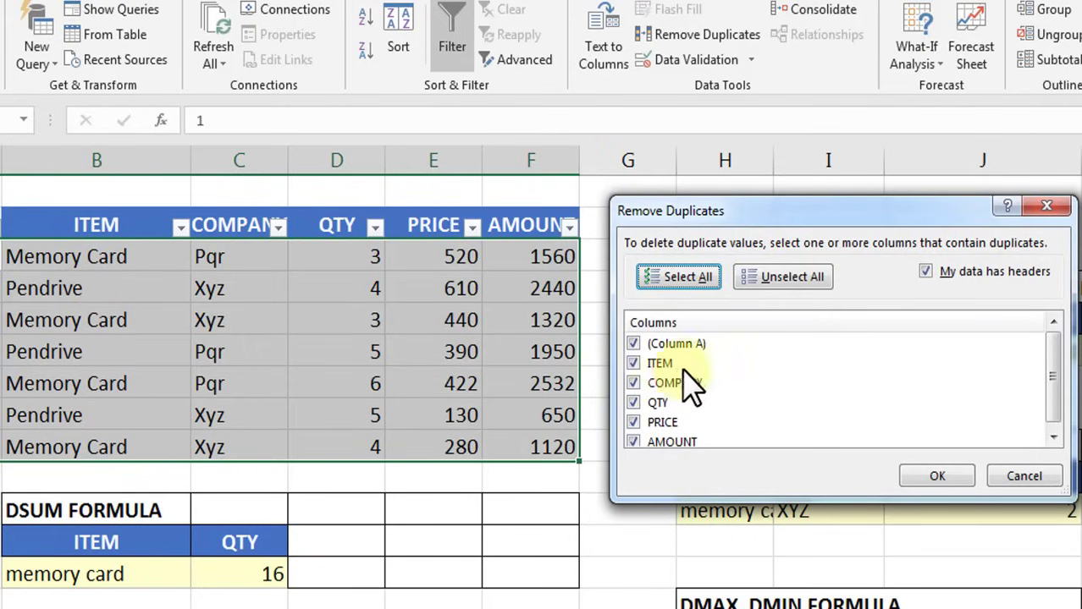
left_click(633, 343)
left_click(633, 382)
left_click(633, 402)
left_click(633, 421)
left_click(633, 441)
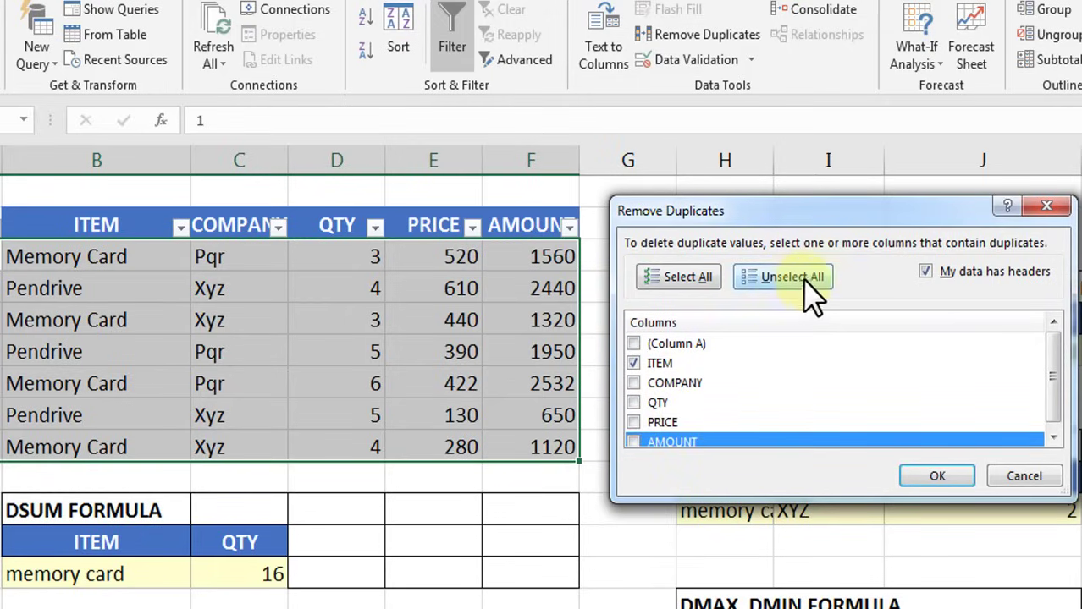
left_click(680, 280)
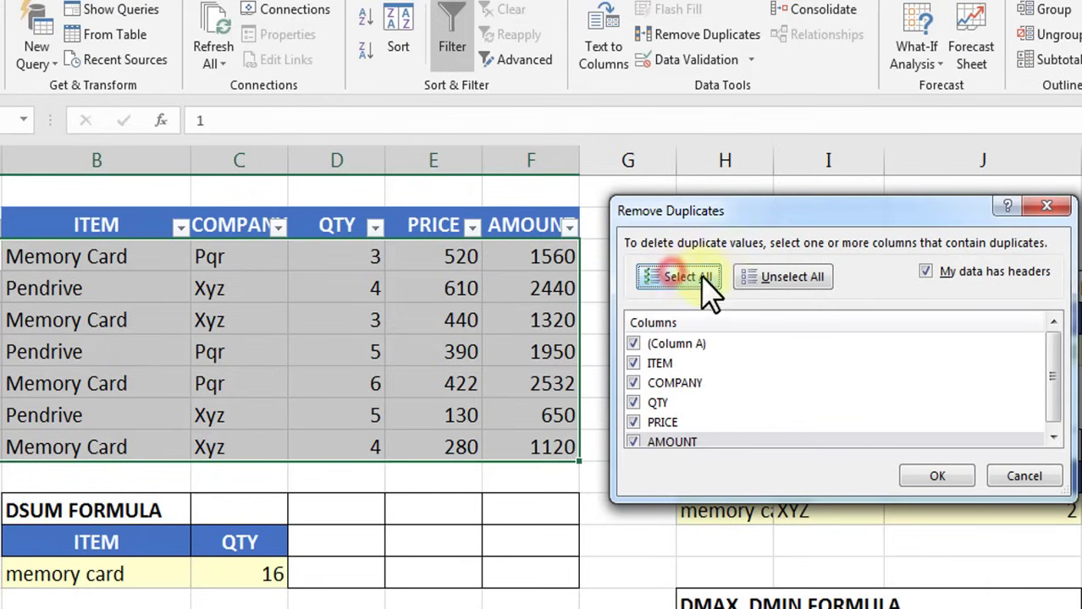
left_click(777, 277)
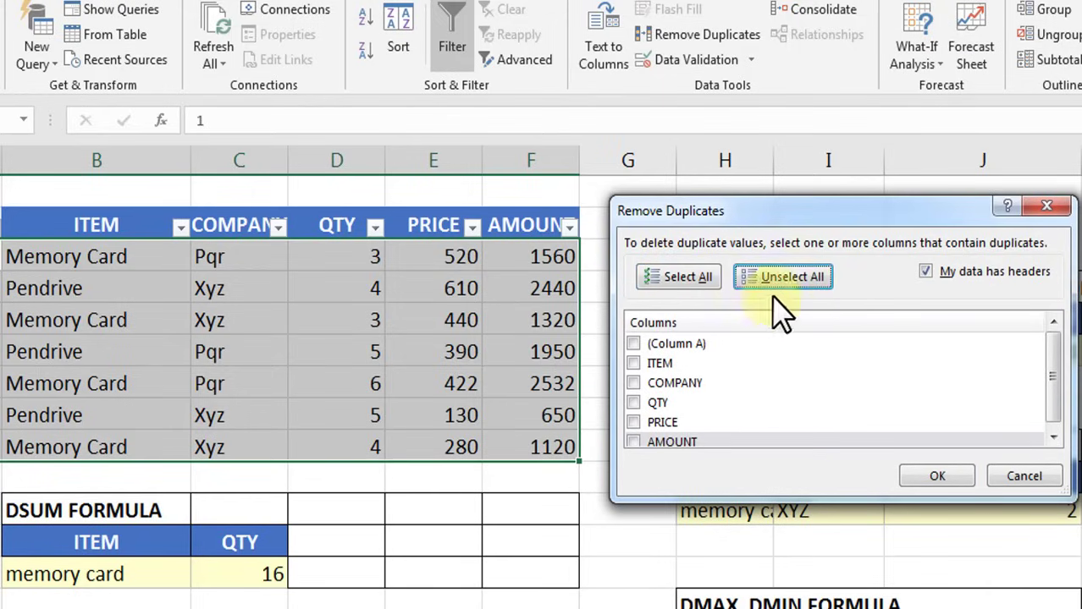
- Remove duplicates by ITEM only, with My data has headers kept on
left_click(633, 363)
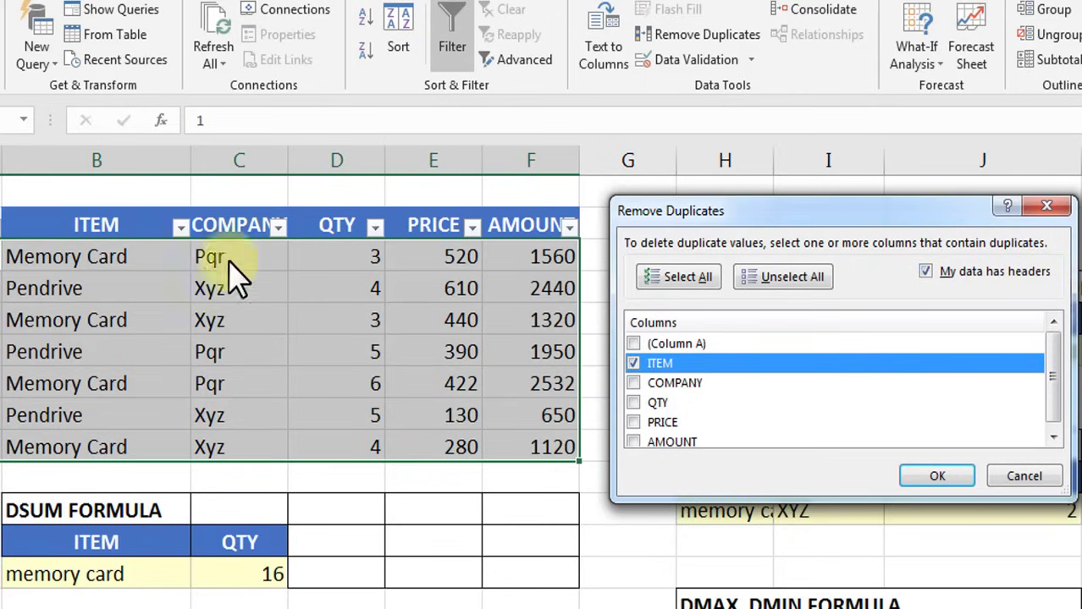
left_click(925, 271)
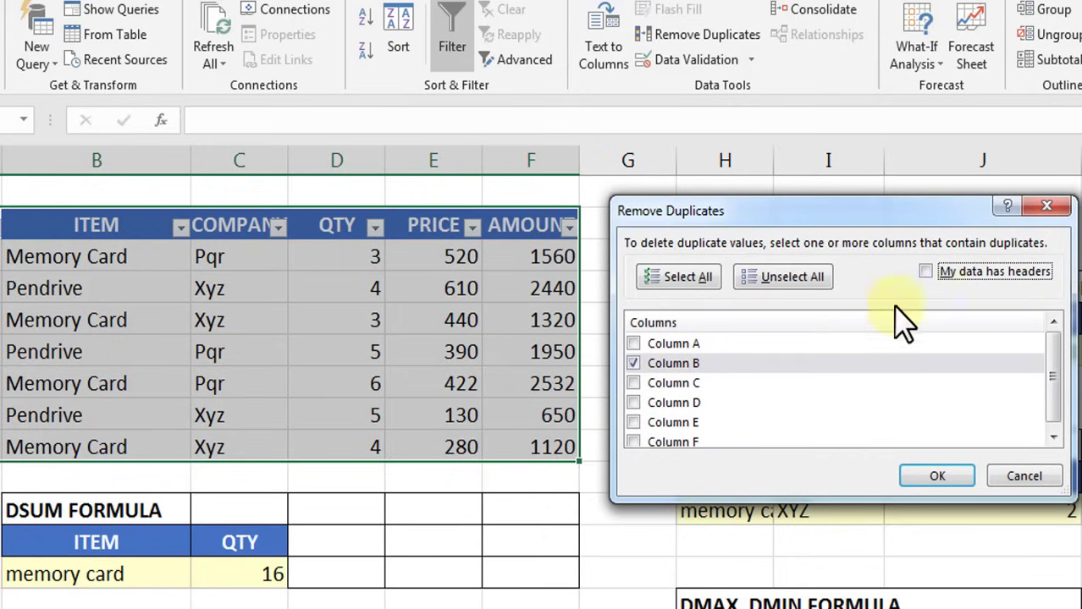
left_click(931, 272)
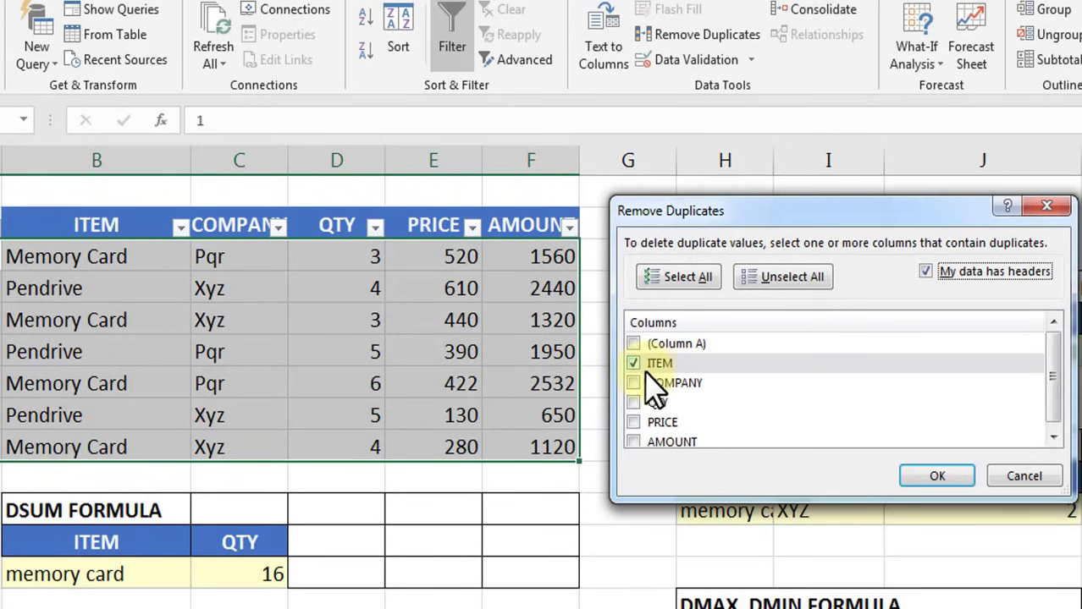
left_click(954, 487)
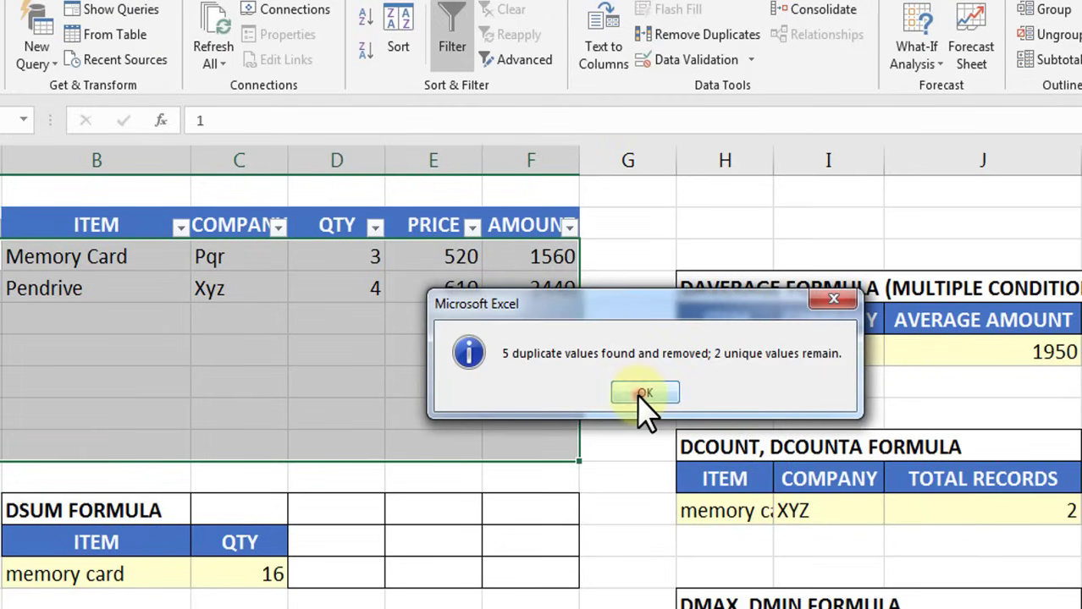
left_click(643, 394)
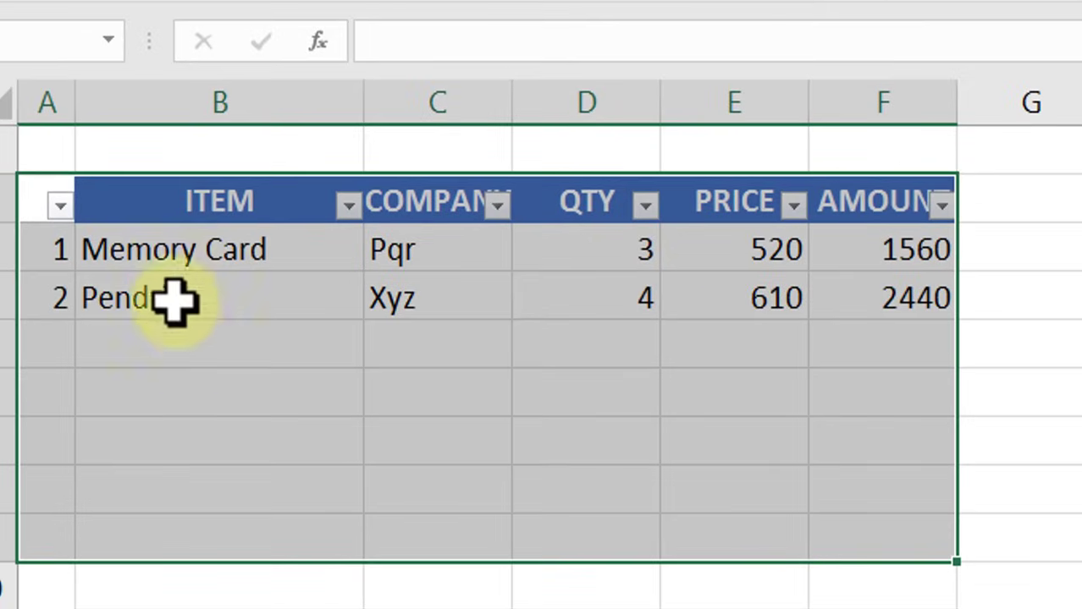
- Select the restored Memory Card and Pendrive cells and the seven data rows
left_click(169, 265)
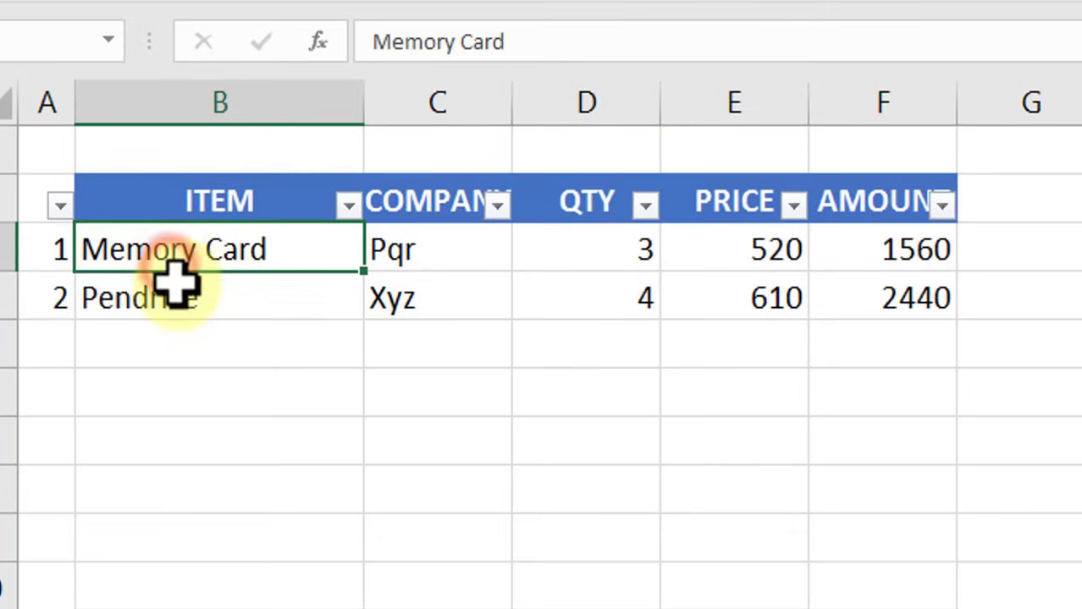
left_click(173, 306)
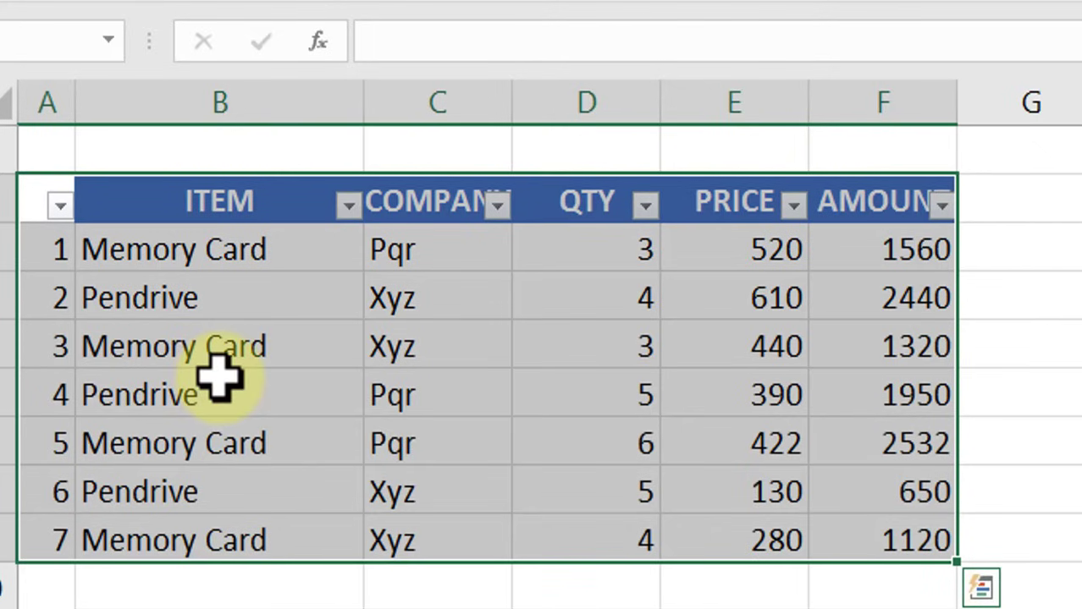
left_click(218, 374)
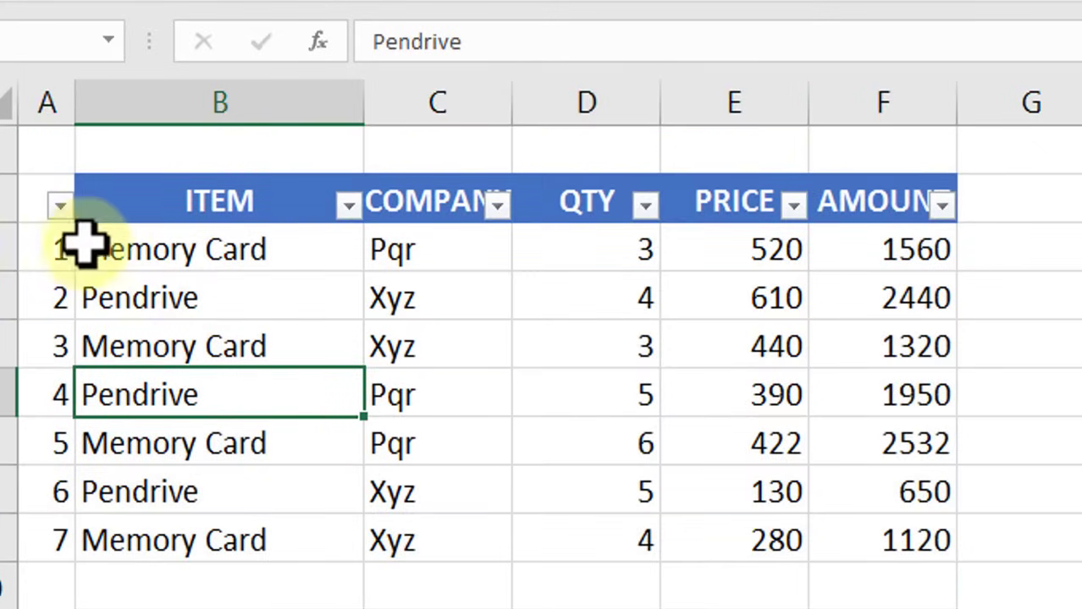
left_click_drag(74, 250, 881, 550)
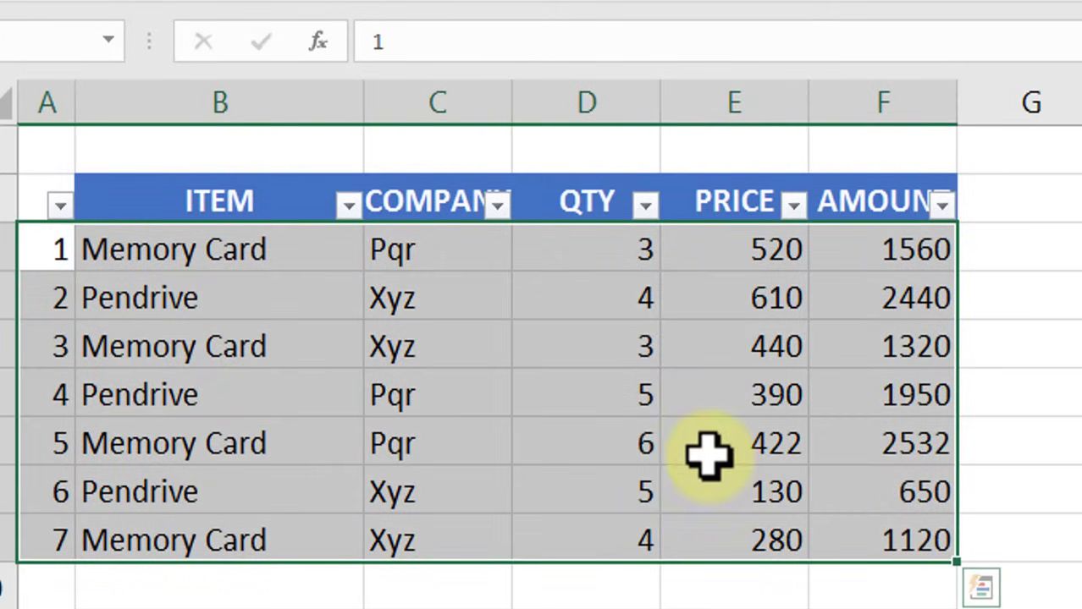
left_click(707, 457)
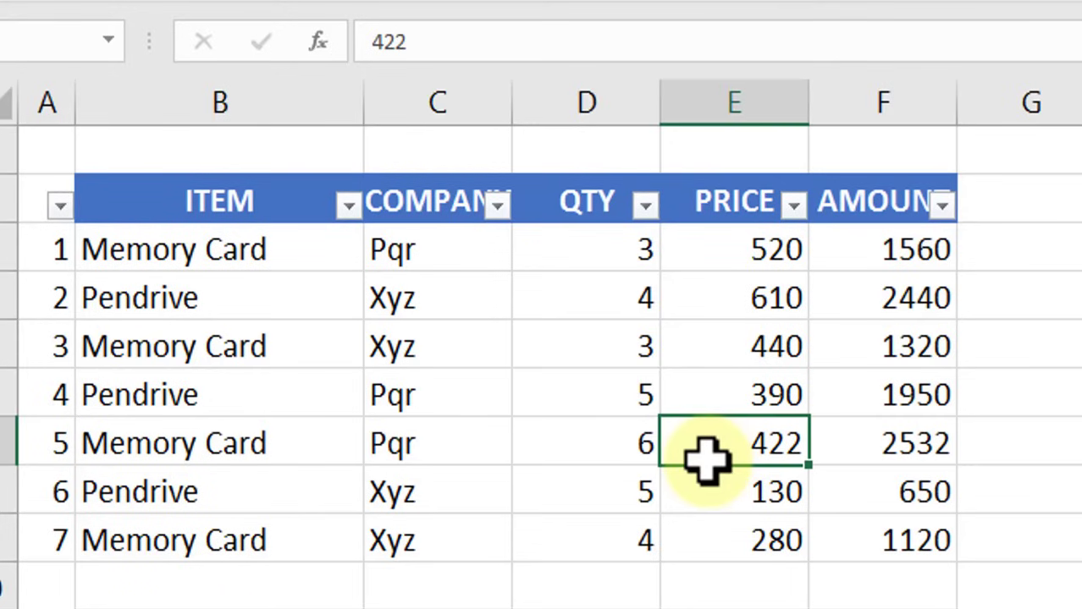
- Enter the heading PAYMENT in G2 beside AMOUNT
left_click(1043, 200)
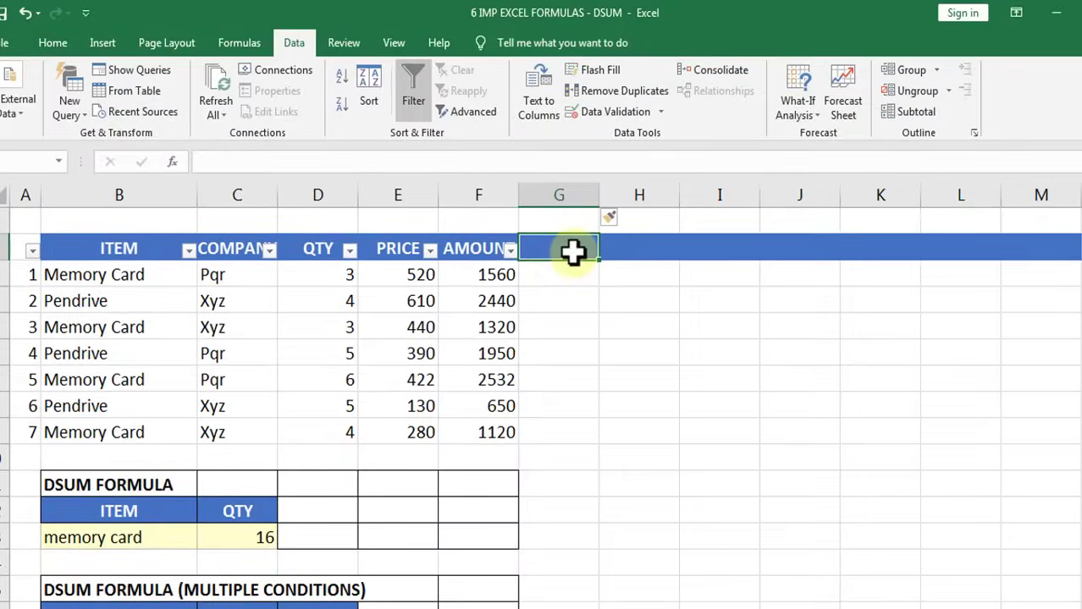
type("p")
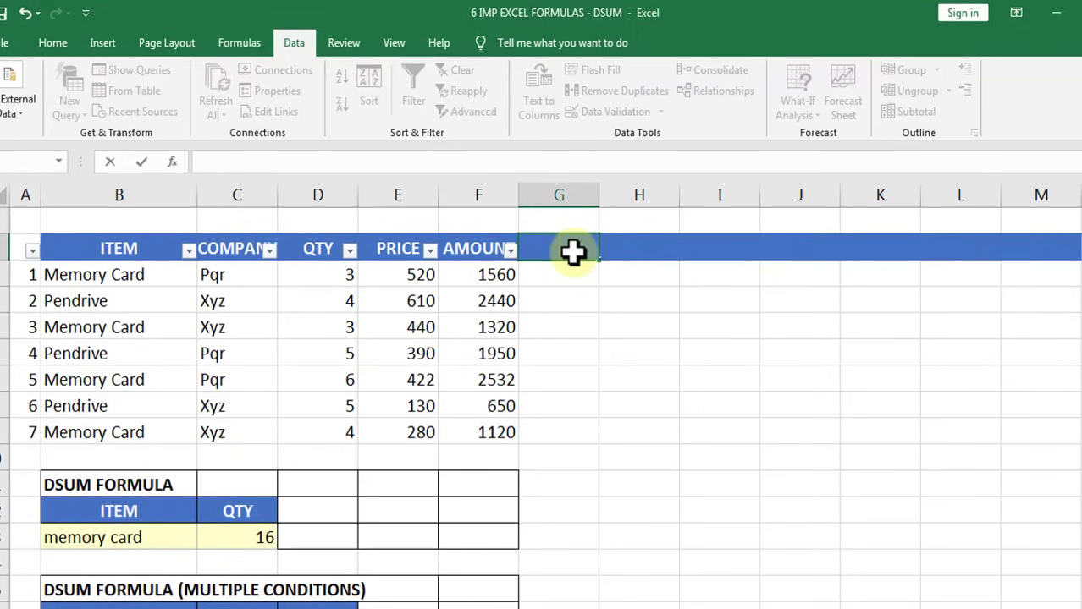
type("ENT")
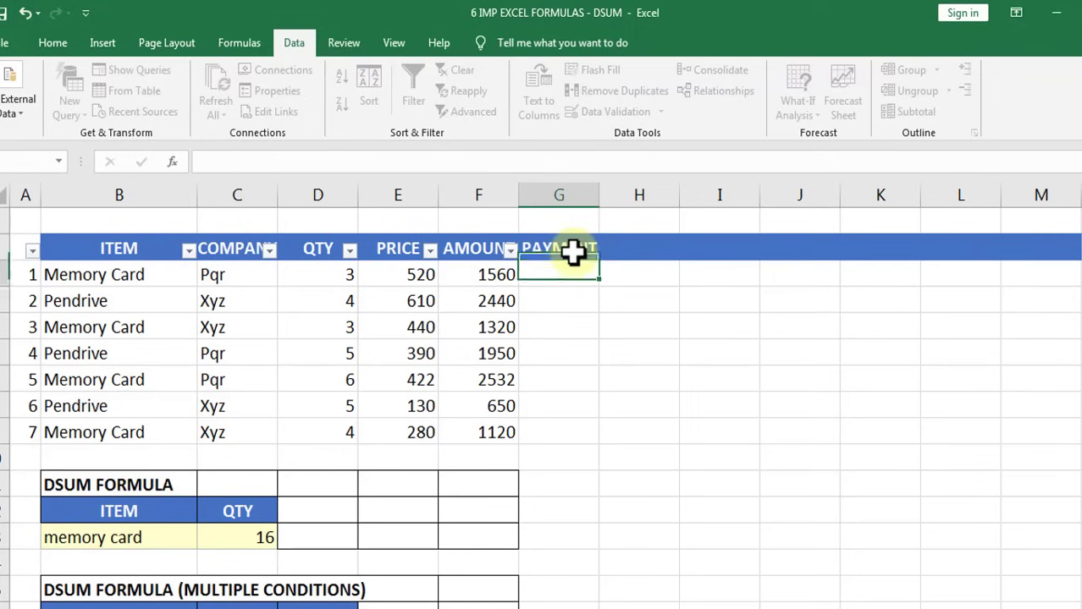
key("Return")
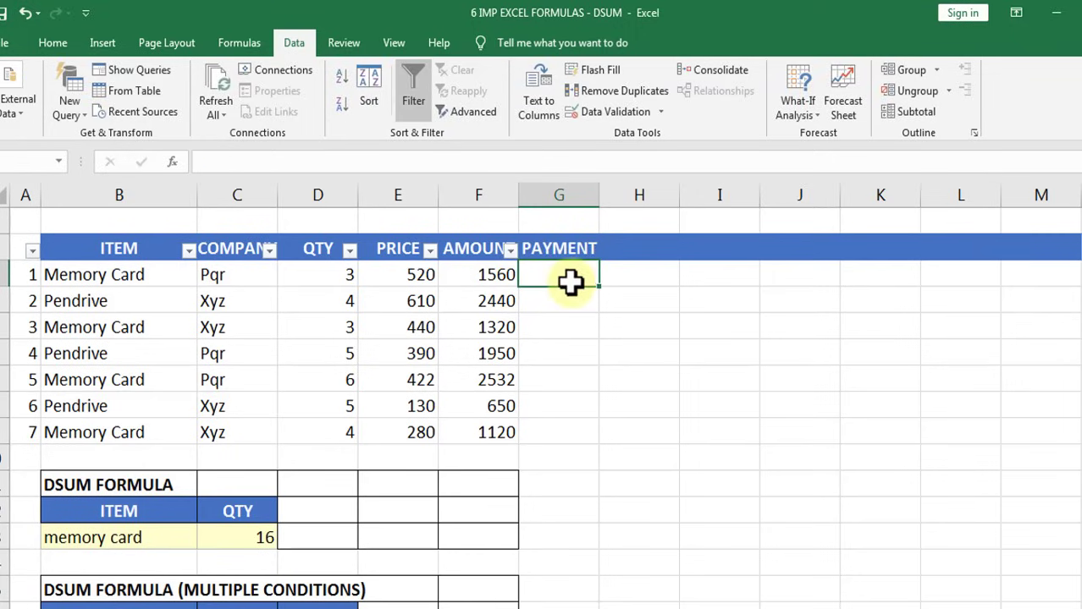
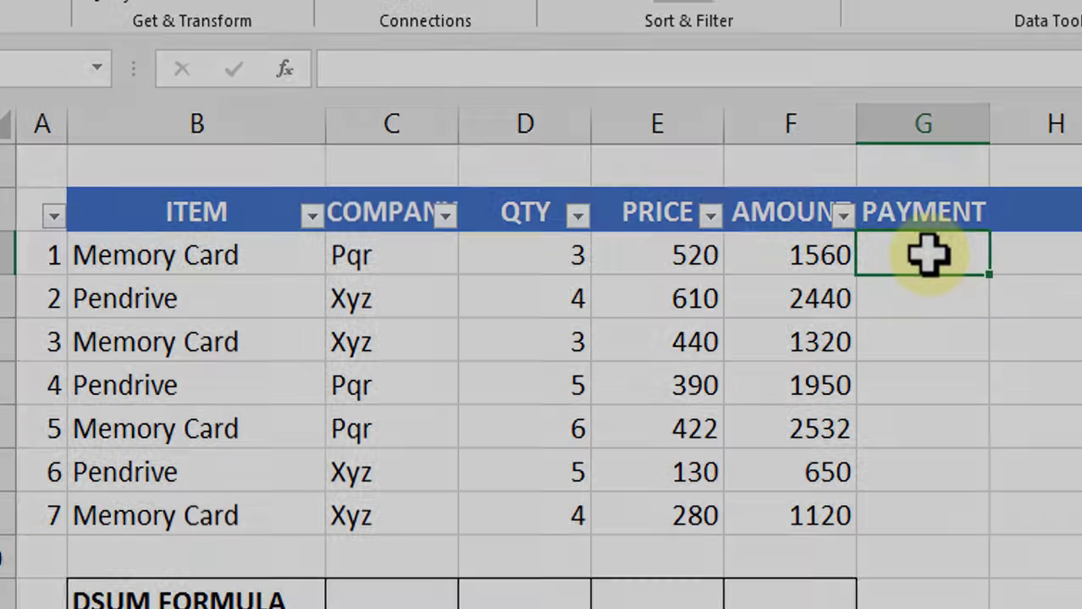
- Select the PAYMENT cells of the table
left_click_drag(603, 279, 580, 358)
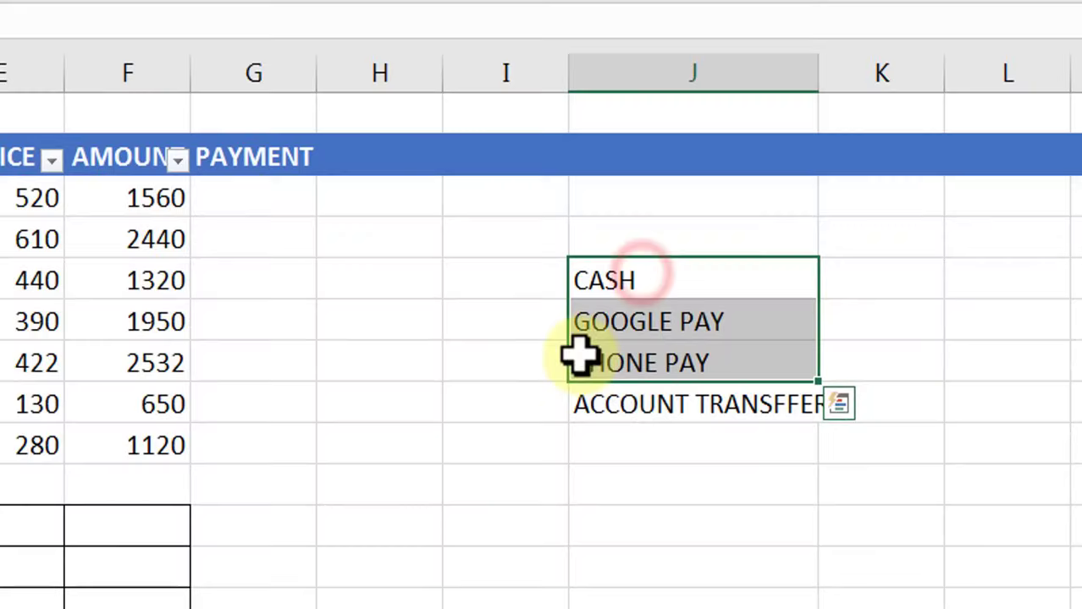
left_click(296, 207)
left_click_drag(623, 280, 638, 419)
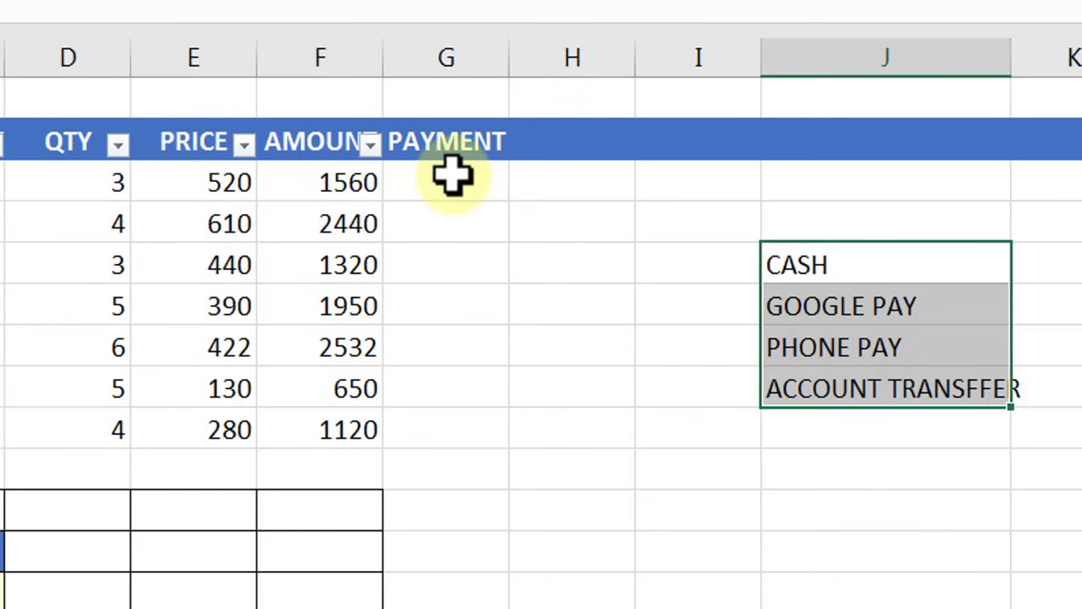
left_click(702, 509)
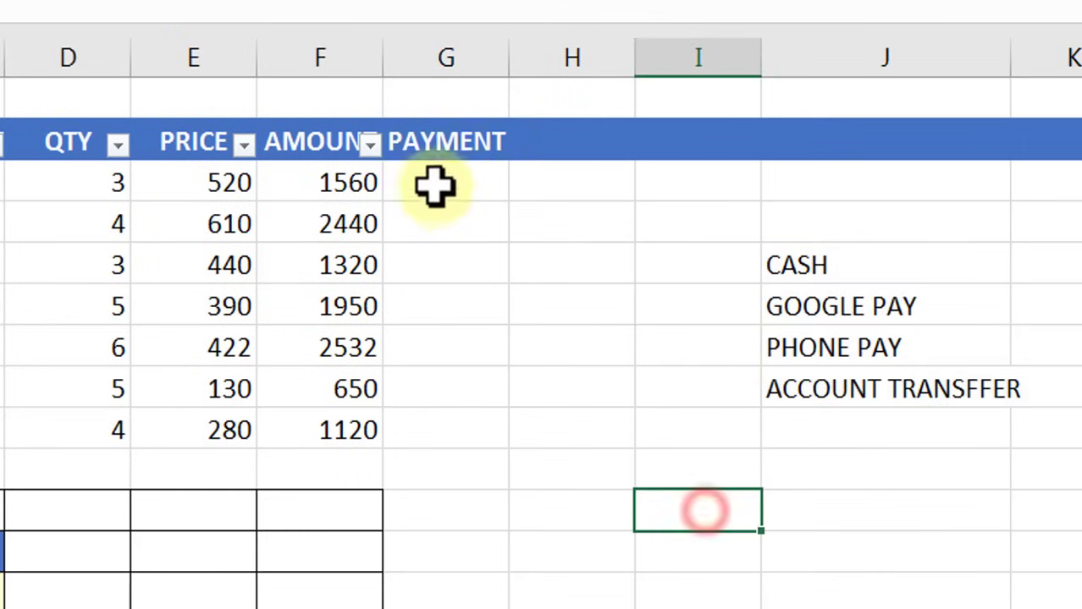
left_click_drag(434, 187, 434, 415)
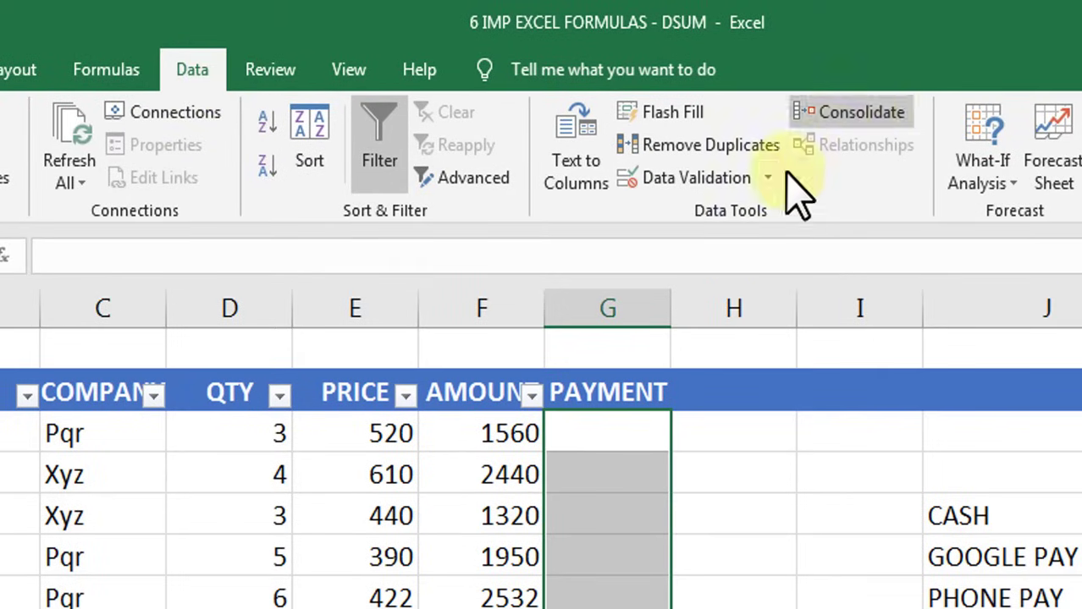
- Apply List data validation to those cells, sourced from the payment options in $J$5:$J$8
left_click(722, 177)
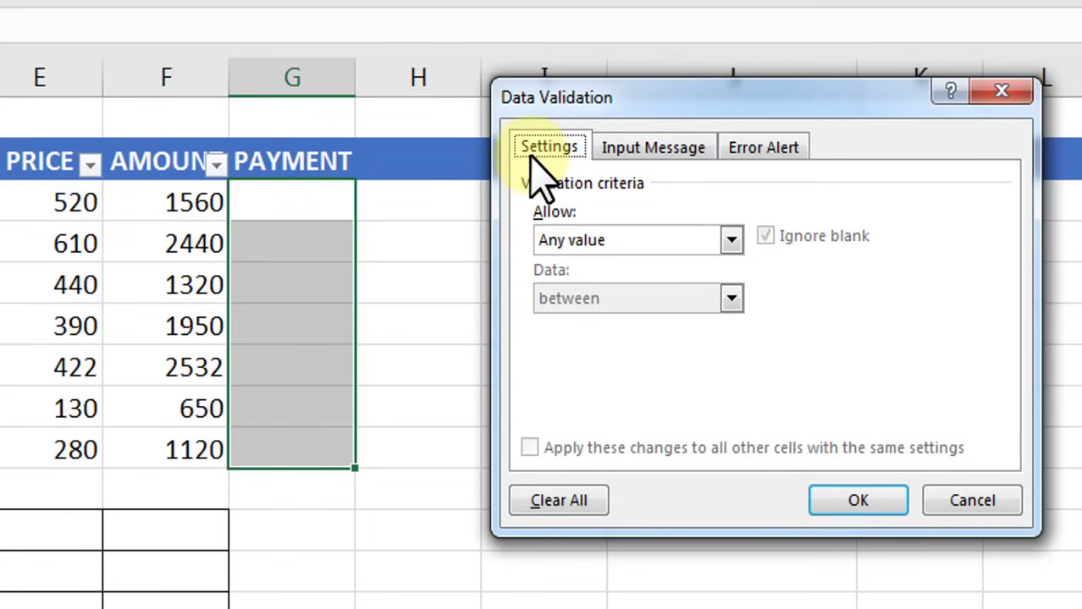
left_click(732, 241)
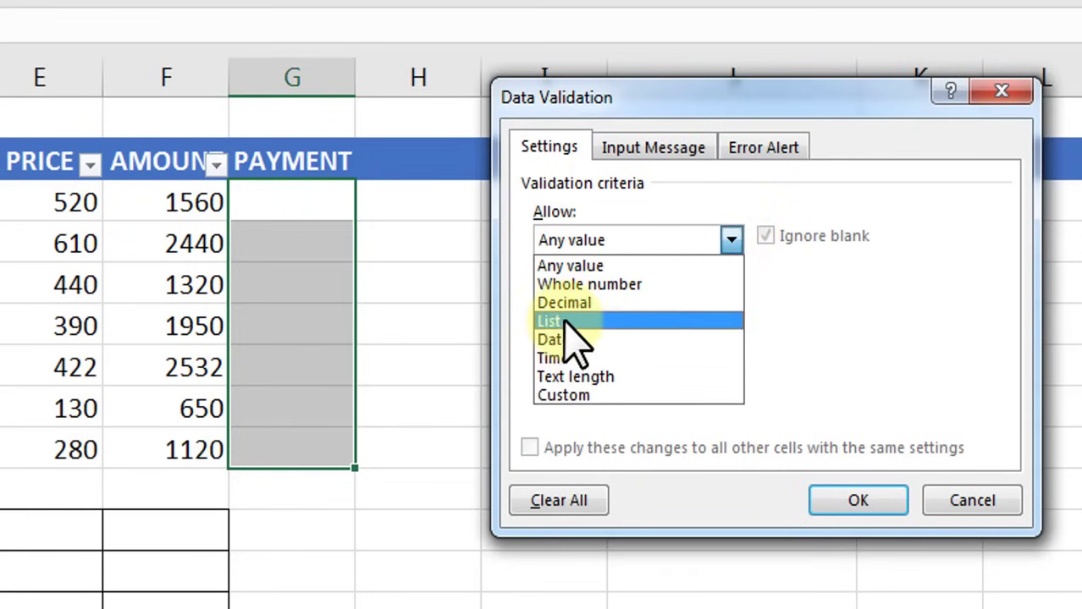
left_click(565, 325)
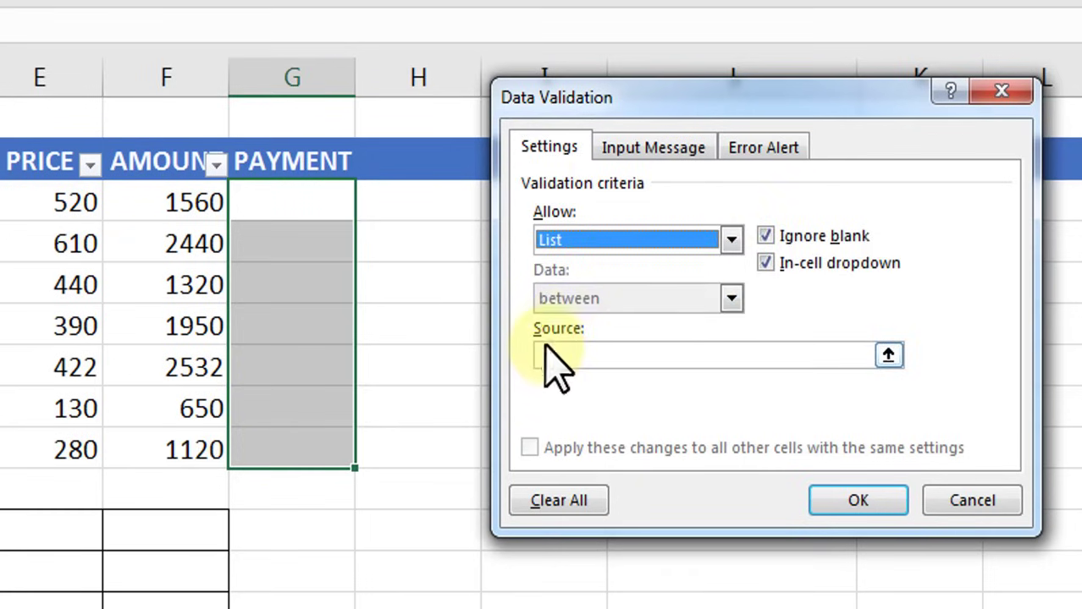
left_click(873, 360)
left_click(887, 356)
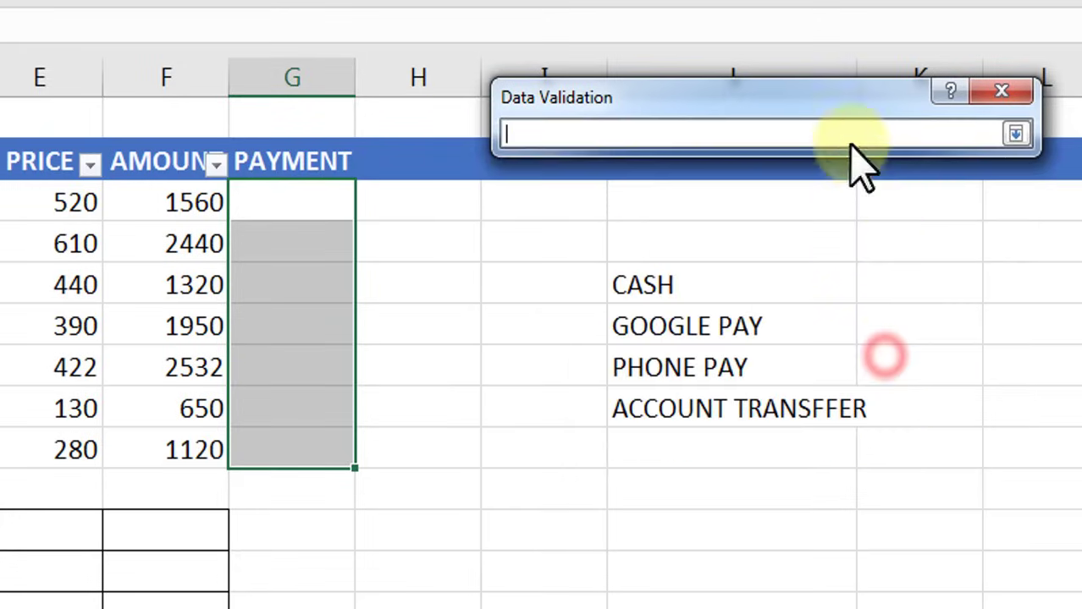
left_click_drag(660, 283, 671, 414)
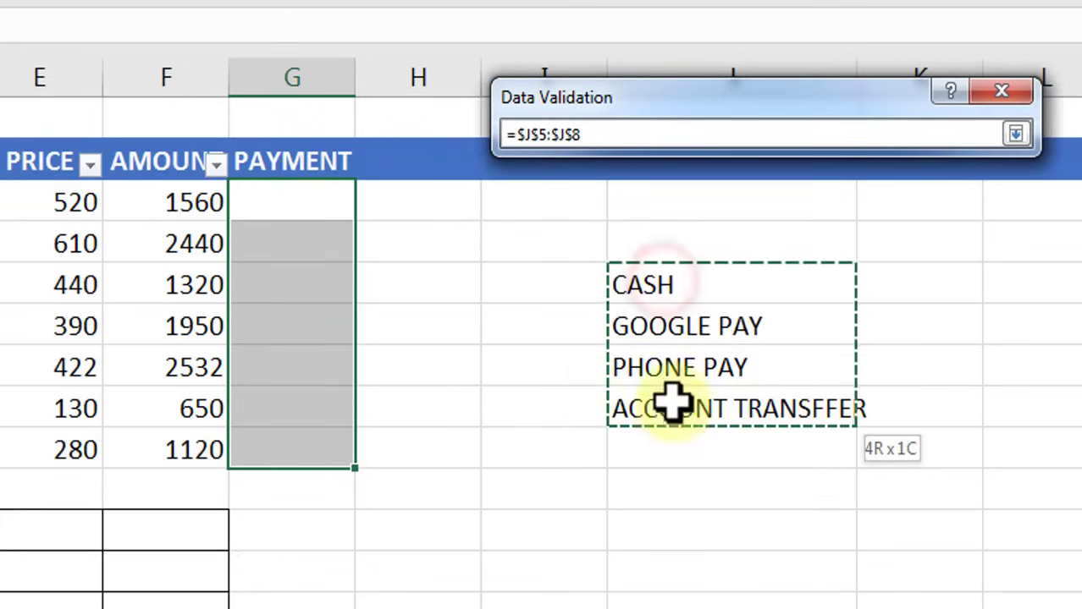
left_click(1015, 135)
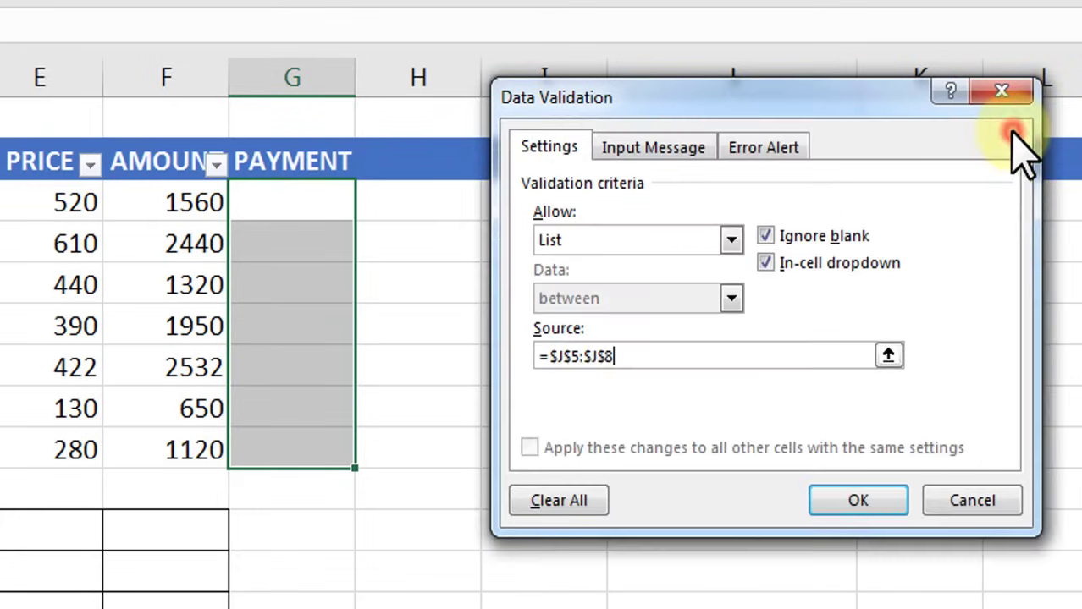
left_click(861, 502)
left_click(1073, 455)
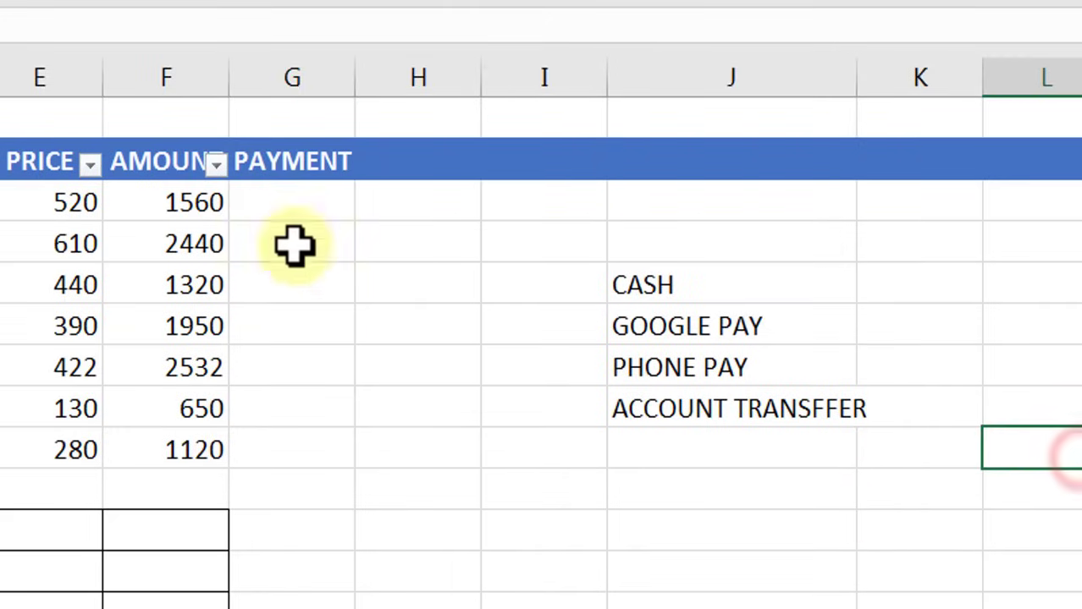
- Choose GOOGLE PAY, PHONE PAY and PHONE PAY for the first three PAYMENT cells
left_click(273, 210)
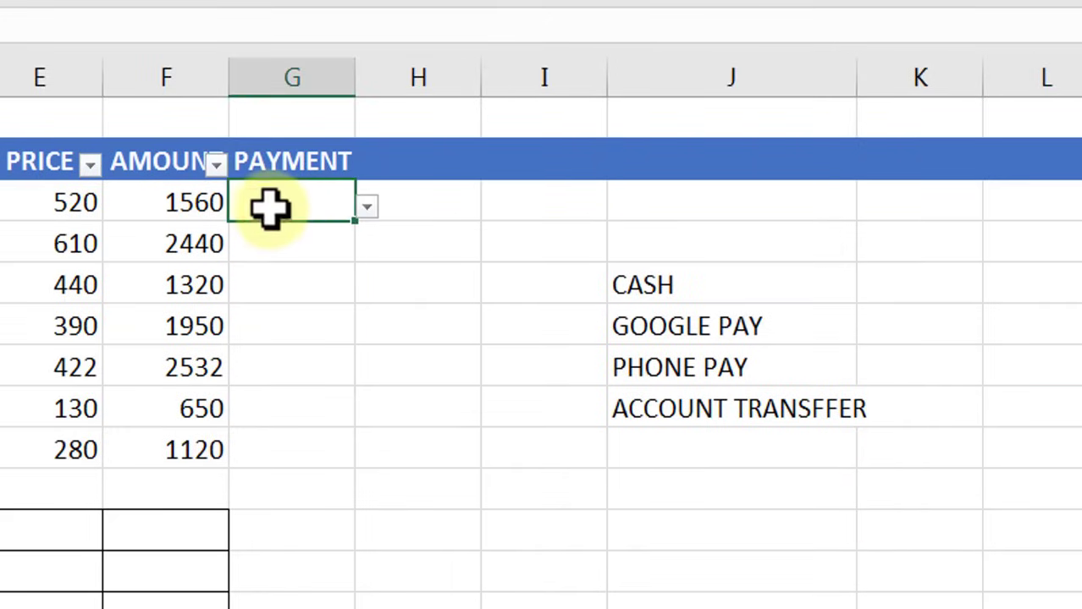
left_click(366, 210)
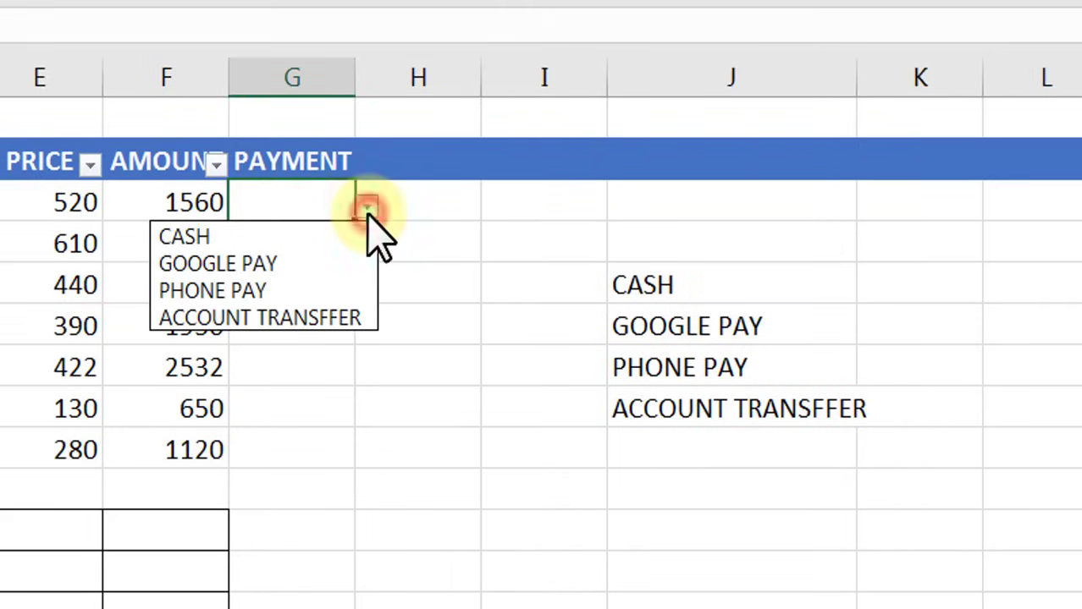
left_click(245, 264)
left_click(331, 236)
left_click(377, 254)
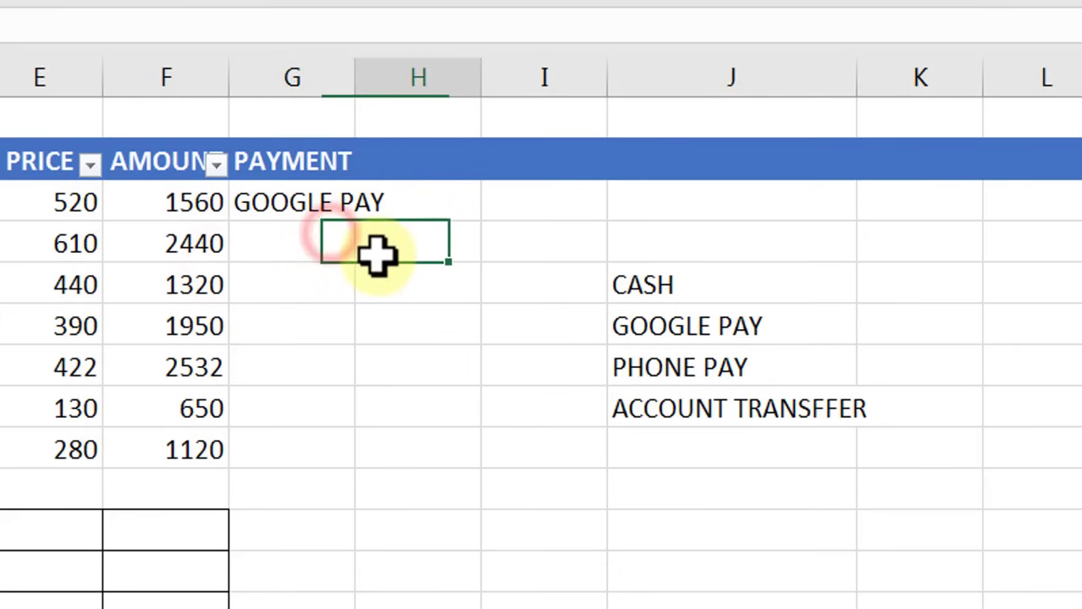
left_click(294, 242)
left_click(366, 246)
left_click(430, 334)
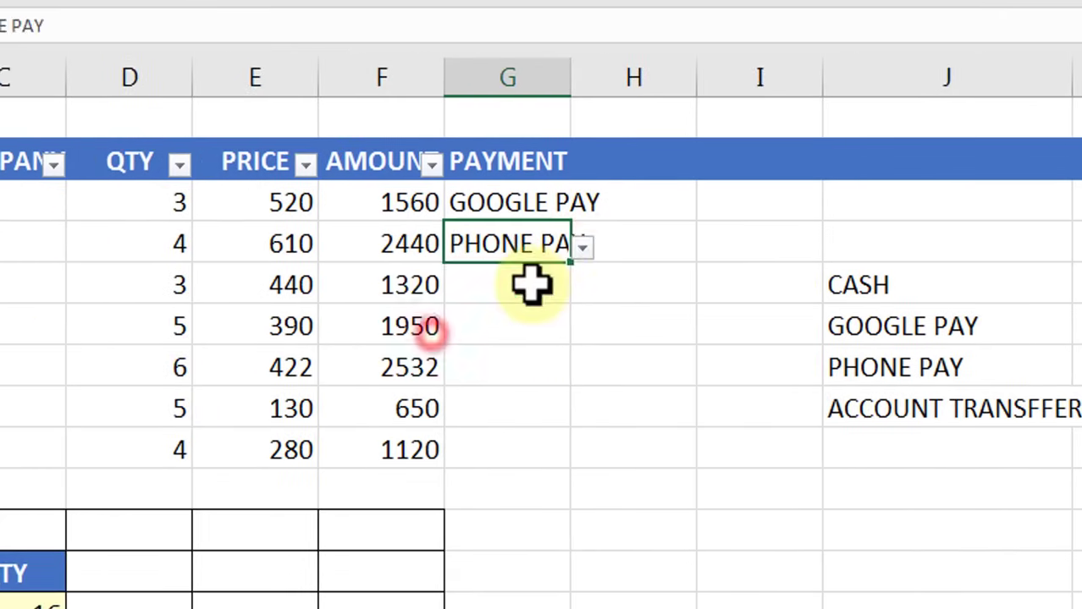
left_click(529, 283)
left_click(580, 285)
left_click(480, 372)
- Choose ACCOUNT TRANSFFER, CASH and PHONE PAY for PAYMENT rows four to six
left_click(552, 326)
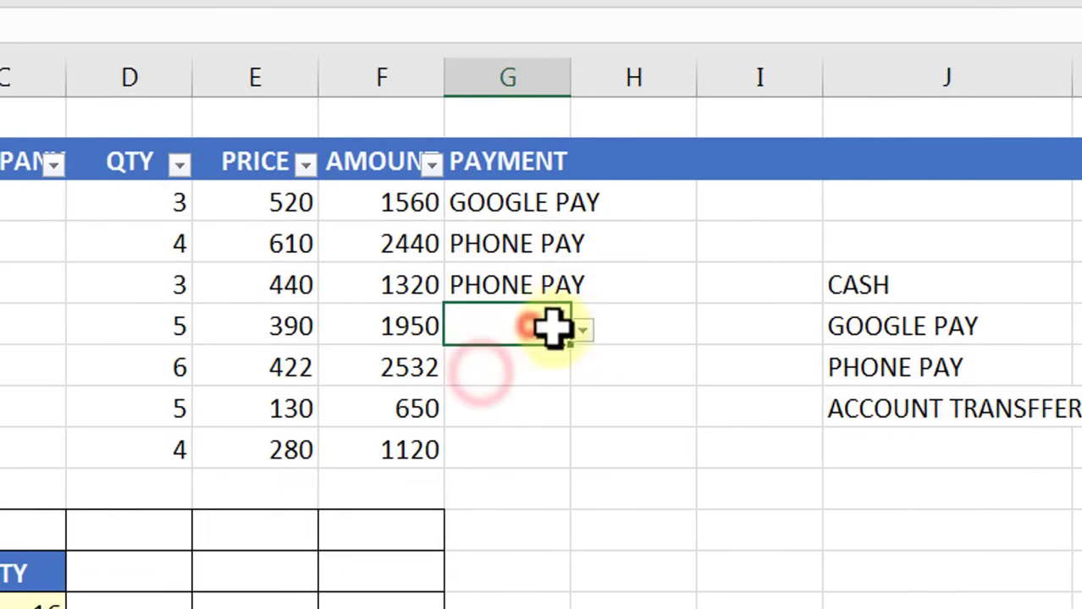
left_click(582, 329)
left_click(486, 440)
left_click(550, 364)
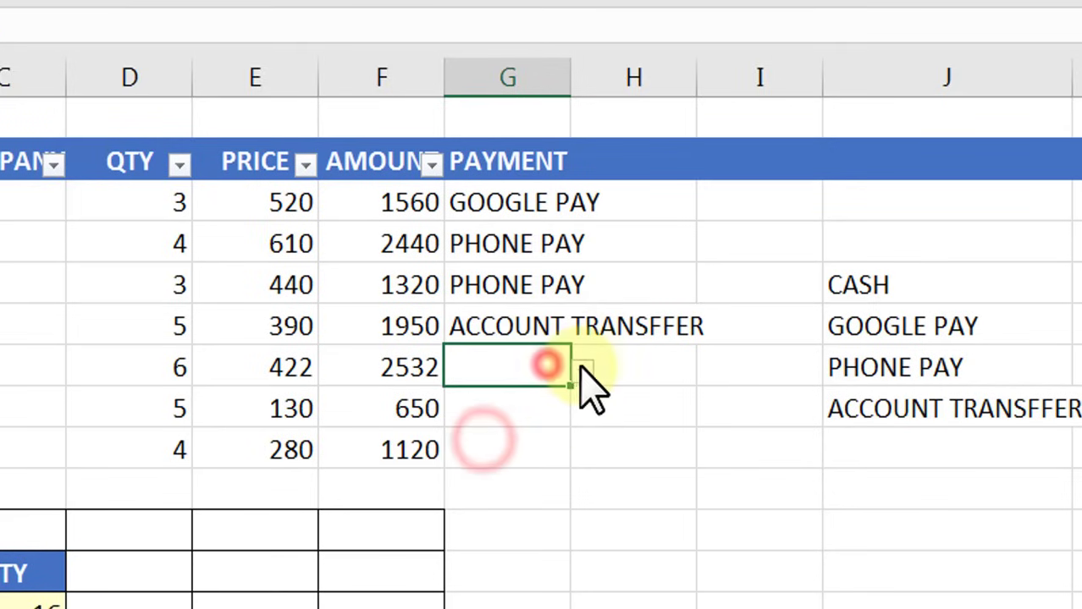
left_click(583, 369)
left_click(446, 396)
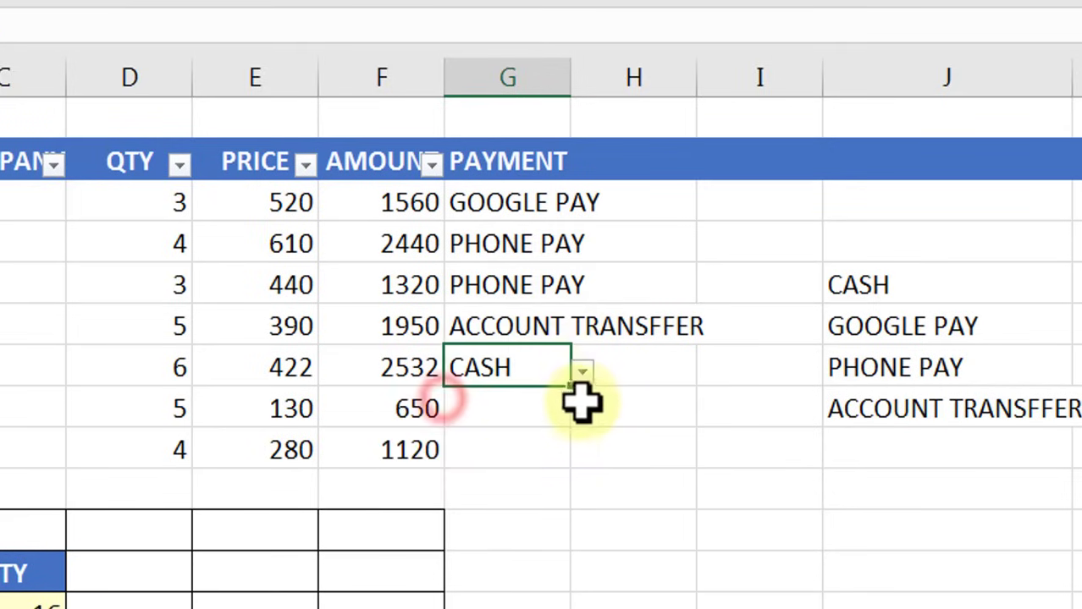
left_click(499, 410)
left_click(582, 412)
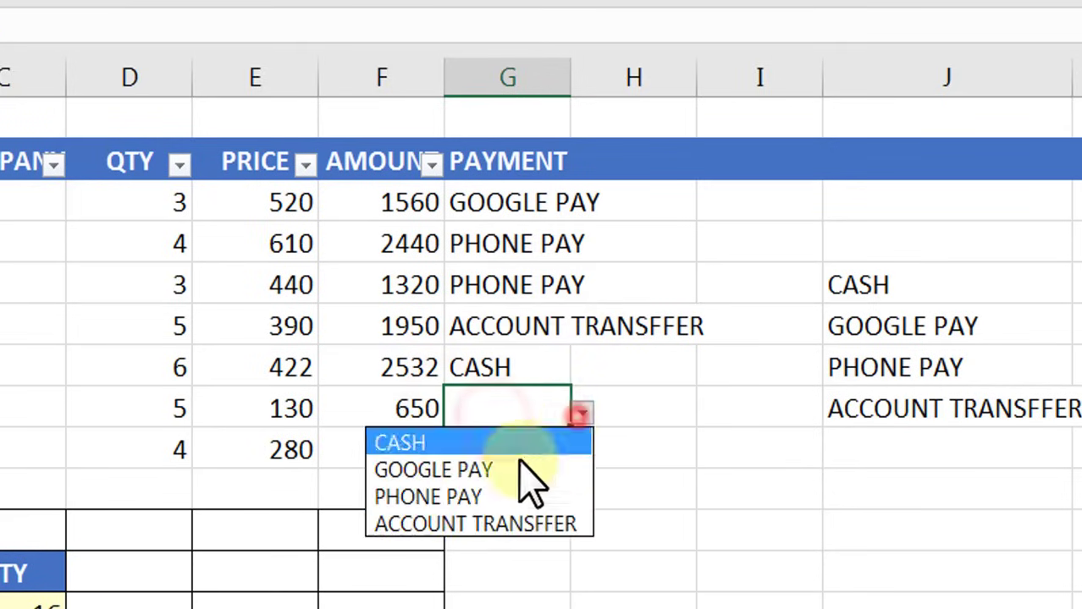
left_click(461, 498)
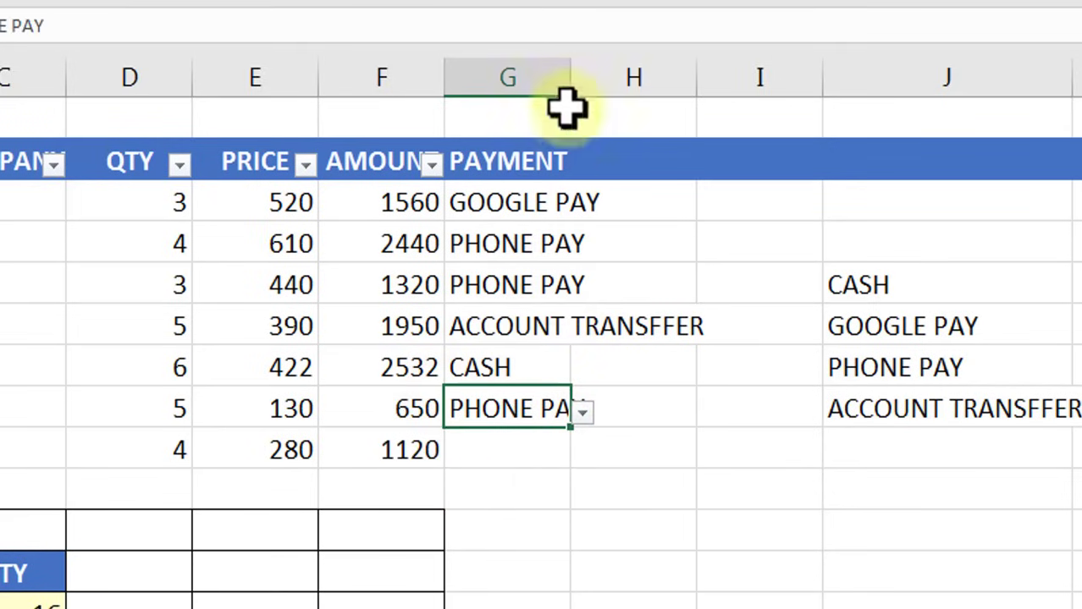
- Widen the PAYMENT column so the entries fit
left_click_drag(570, 85, 712, 89)
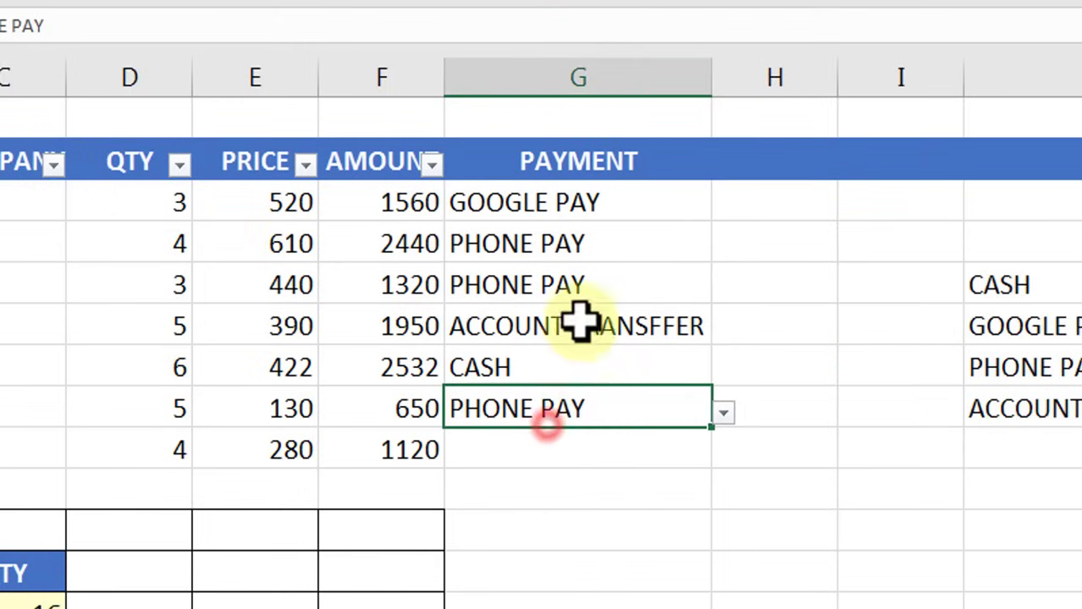
left_click_drag(546, 211, 538, 406)
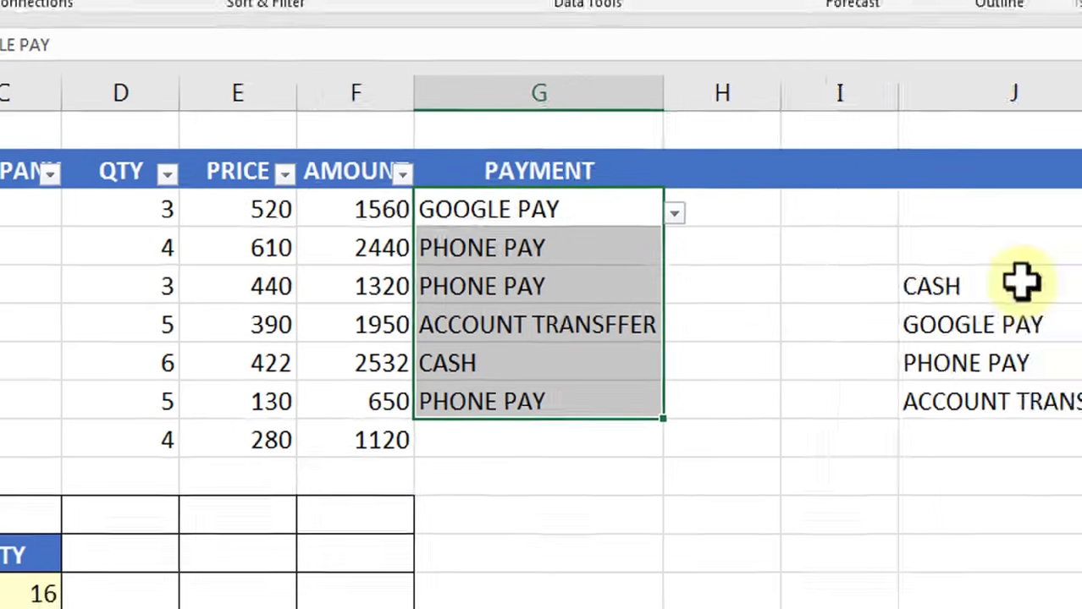
left_click_drag(1021, 284, 1020, 401)
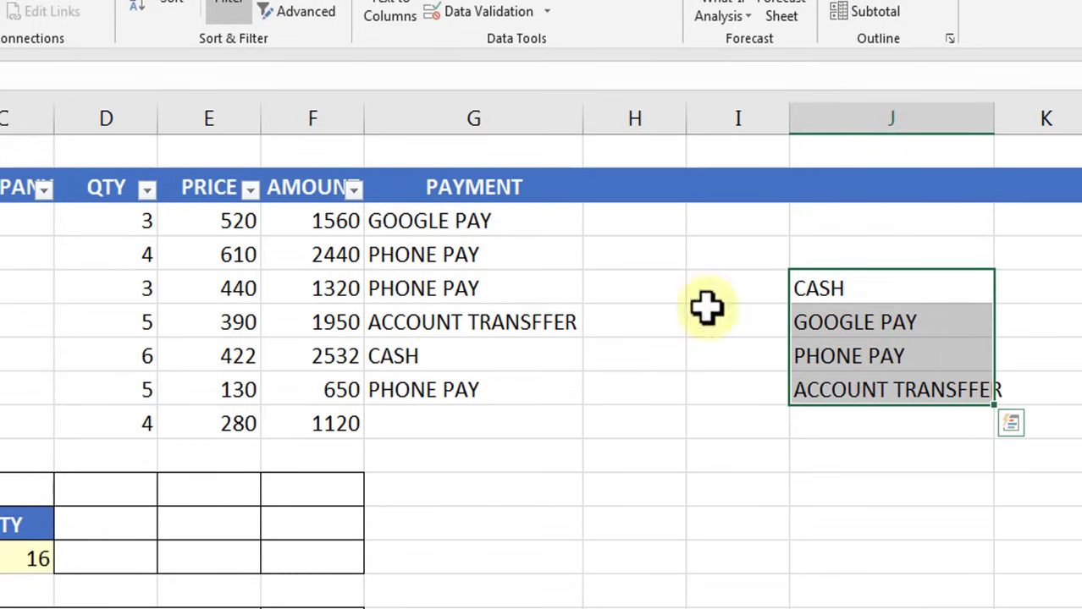
left_click(430, 222)
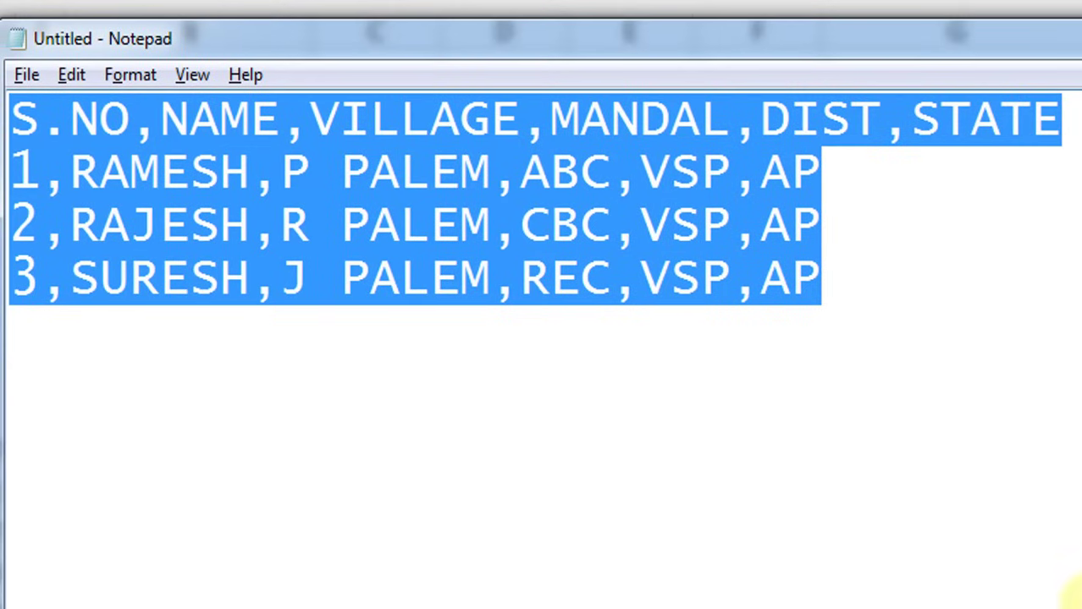
- Select the header line and three record lines of comma-separated text in Notepad
left_click(1019, 523)
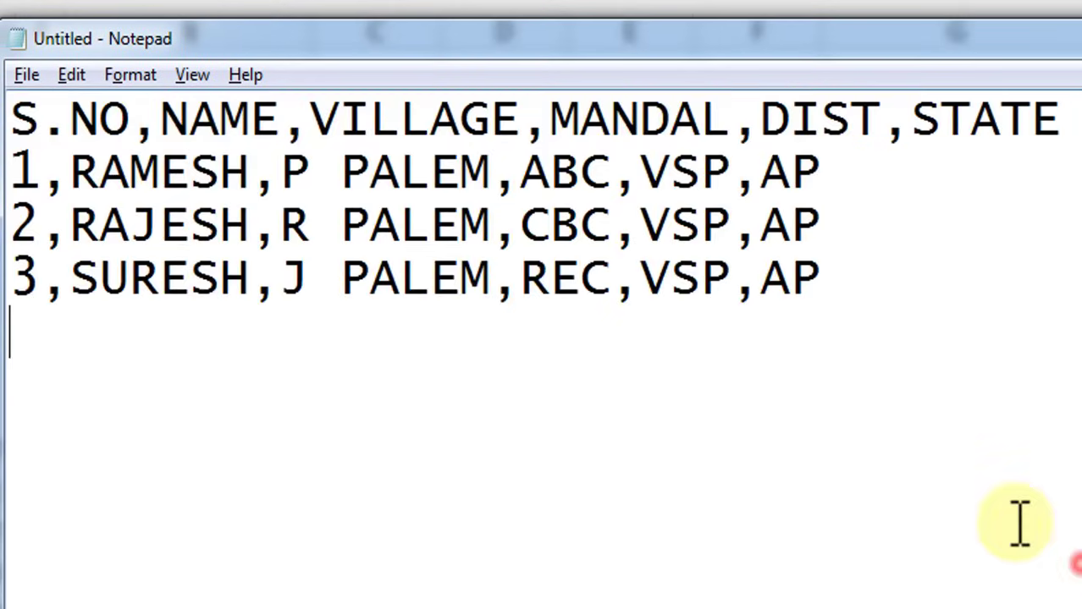
mouse_move(887, 320)
left_mouse_down()
mouse_move(551, 246)
mouse_move(26, 76)
left_mouse_up()
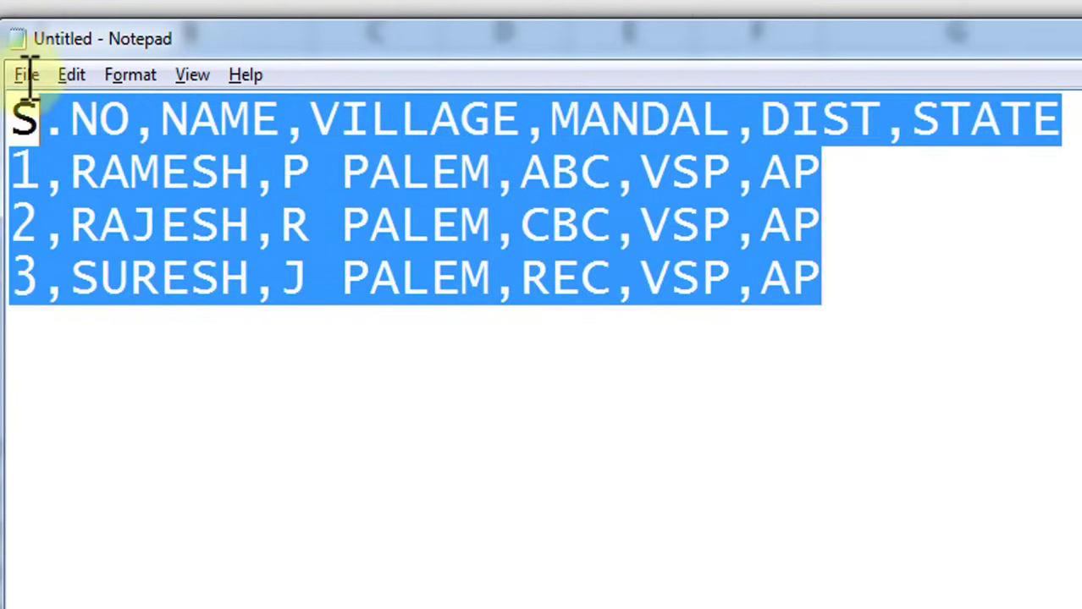
left_click(977, 303)
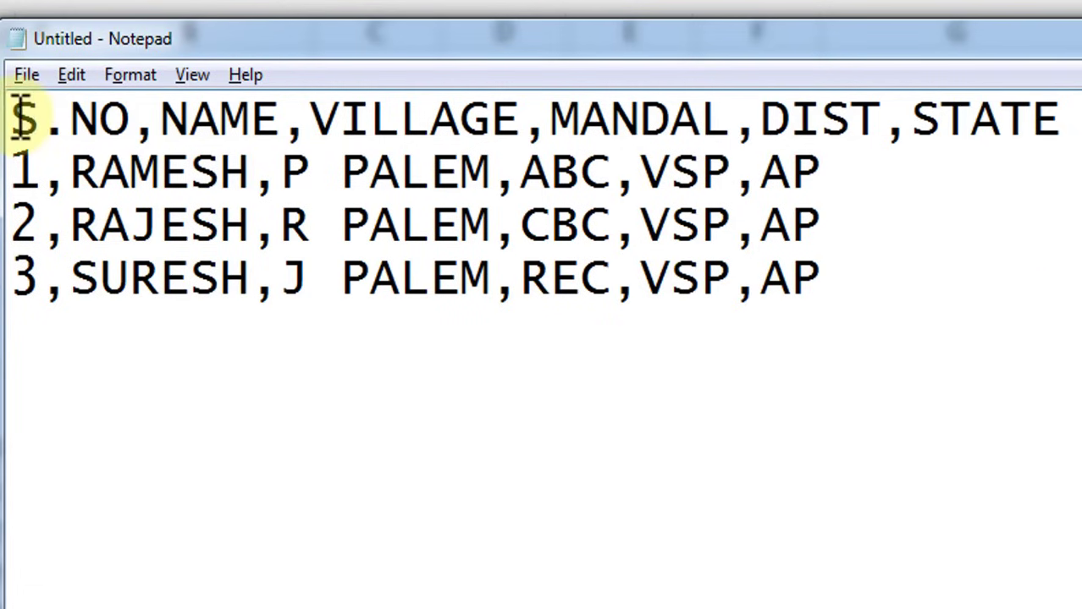
left_click_drag(21, 117, 852, 295)
left_click(870, 291)
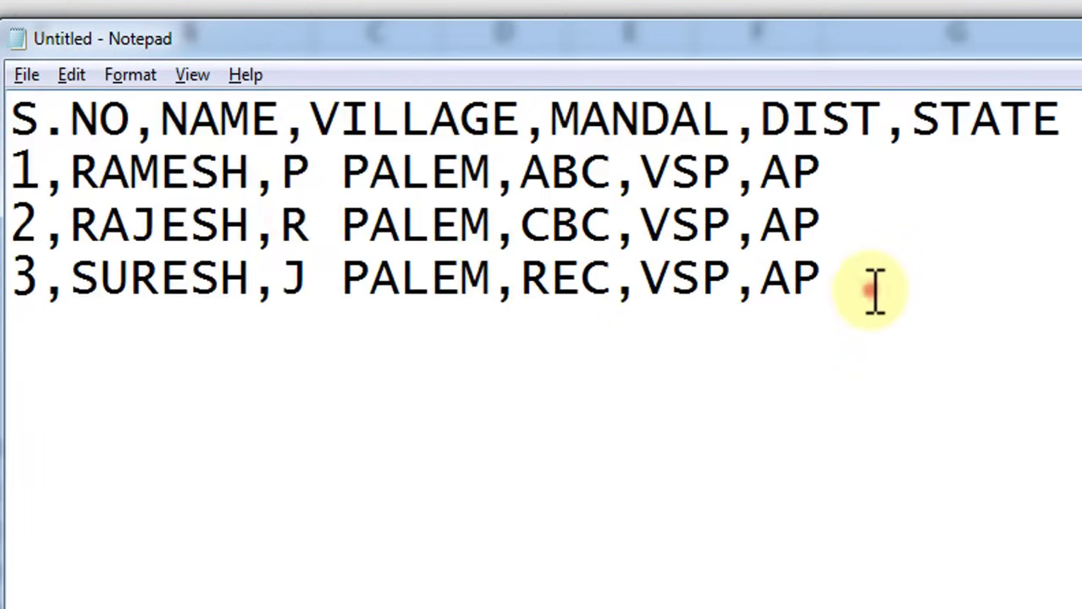
mouse_move(21, 119)
left_mouse_down()
mouse_move(273, 194)
mouse_move(885, 290)
left_mouse_up()
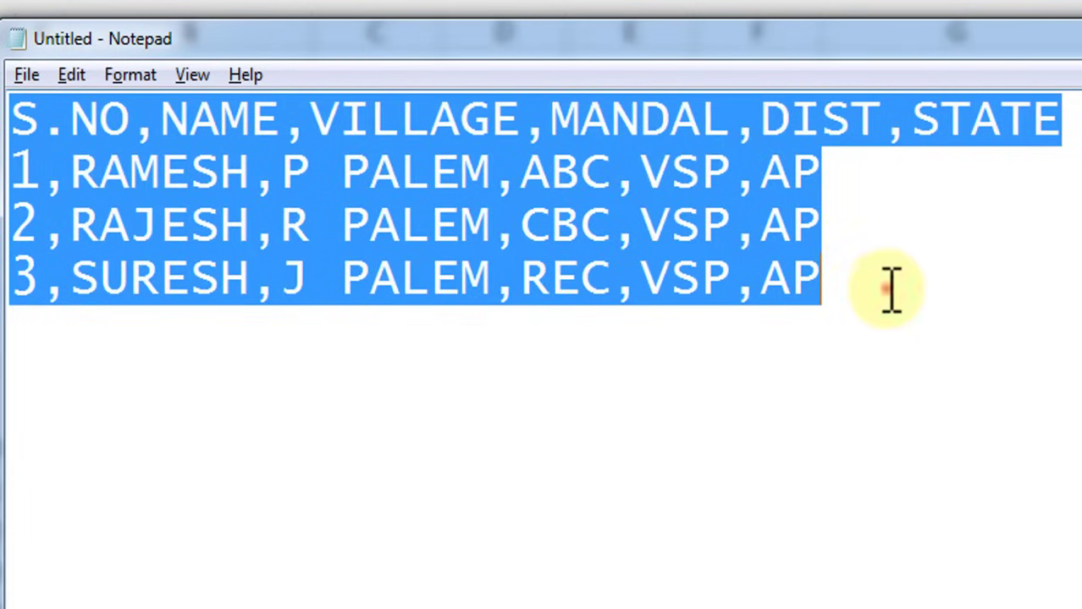
left_click(890, 290)
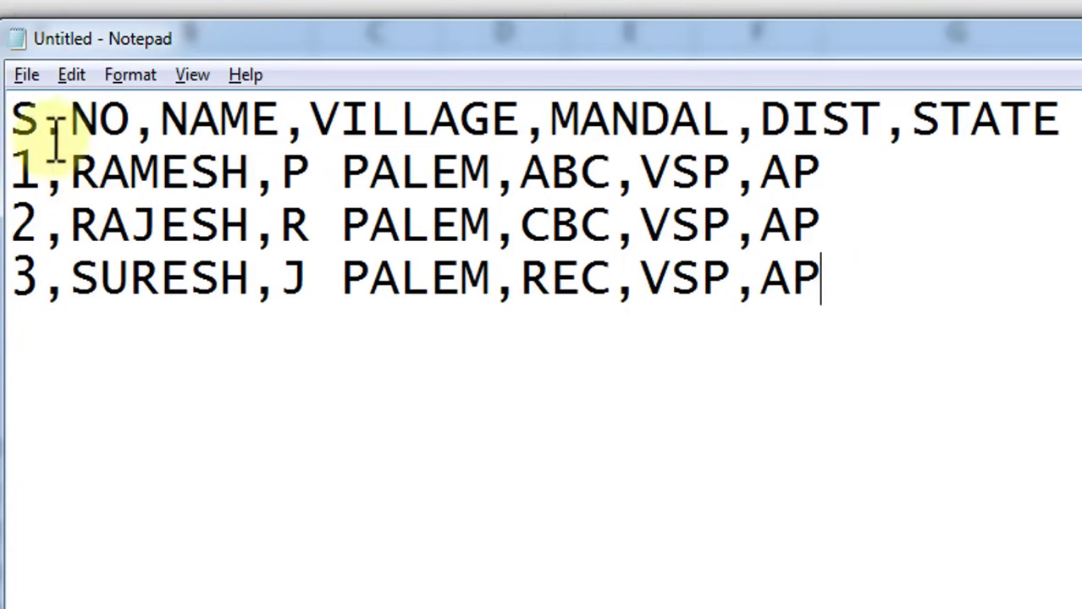
left_click_drag(17, 118, 885, 288)
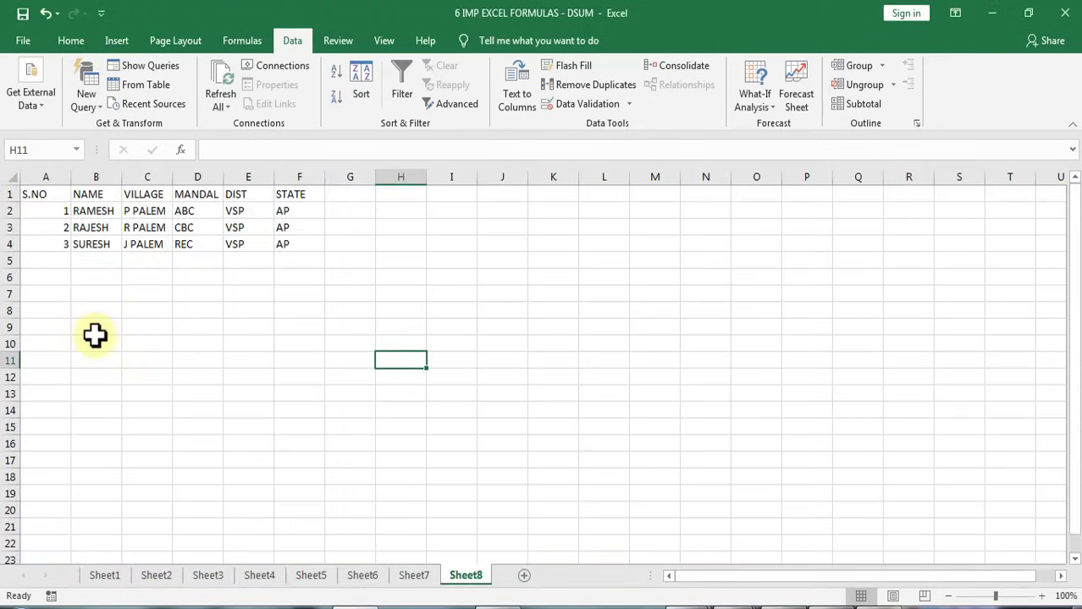
- Paste the copied records at A10 and select the serial-number cells A10:A13
left_click(51, 343)
type("S.NO\tNAME\tVILLAGE\tMANDAL\tDIST\tSTATE 1\tRAMESH\tP PALEM\tABC\tVSP\tAP 2\tRAJESH\tR PALEM\tCBC\tVSP\tAP 3\tSURESH\tJ PALEM\tREC\tVSP\tAP")
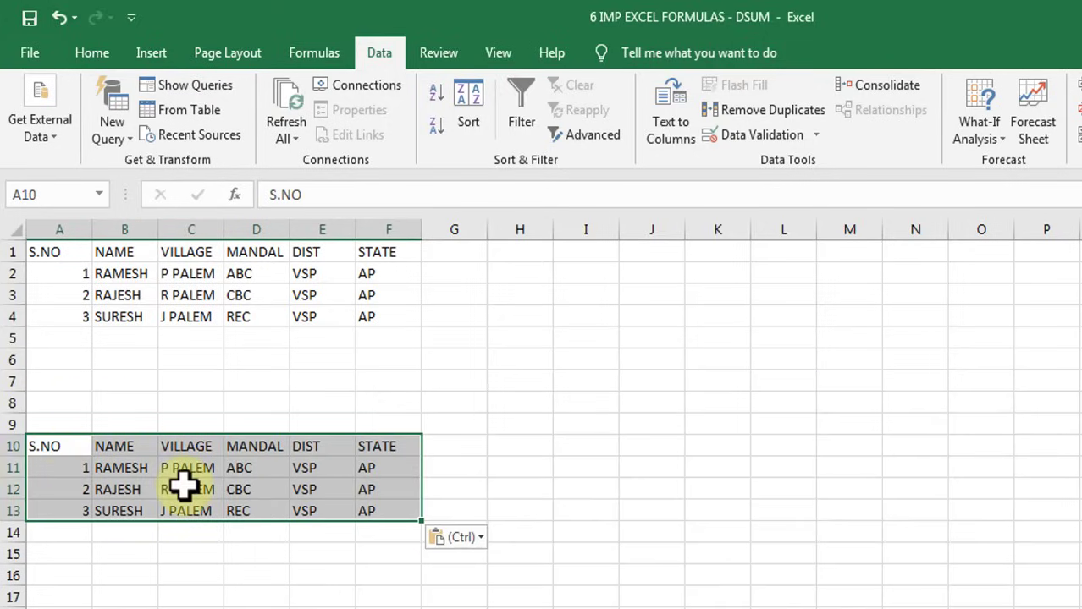
left_click(61, 488)
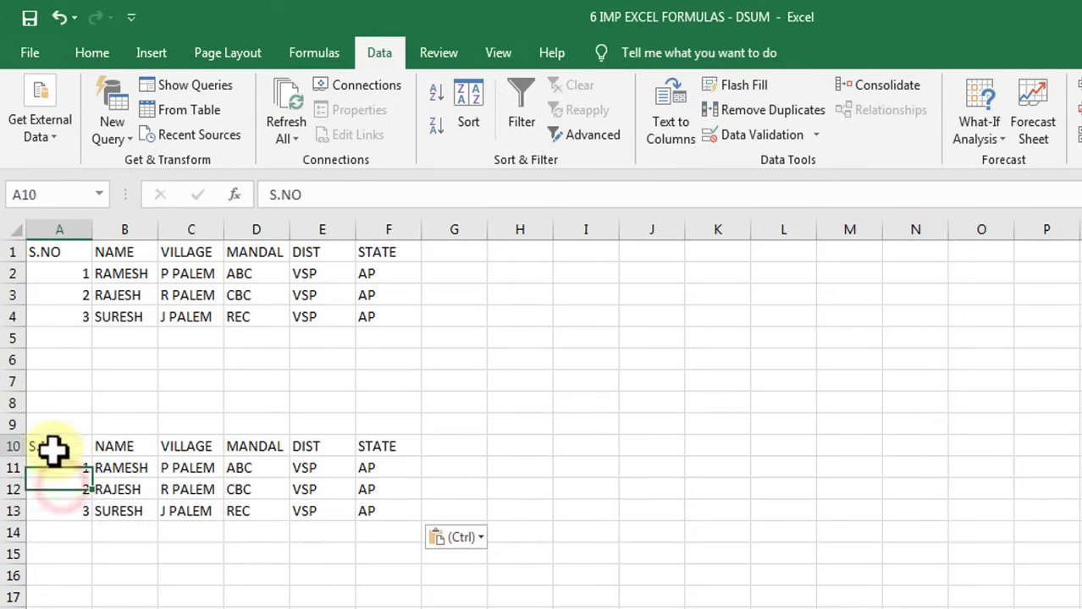
left_click_drag(54, 449, 60, 507)
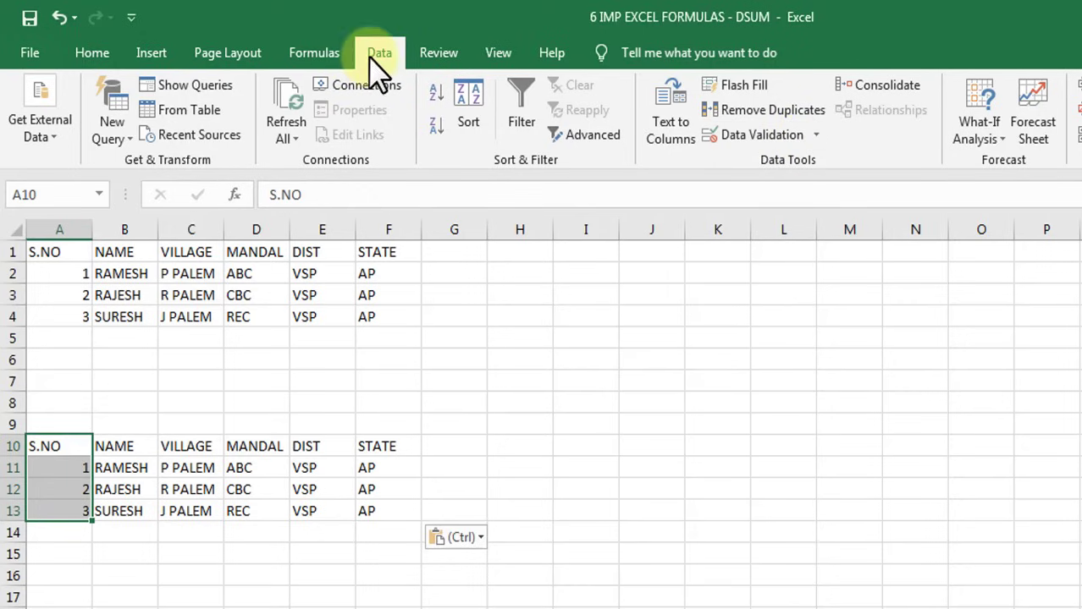
- Step through the Text to Columns wizard with Comma ticked, then close it without converting
left_click(682, 139)
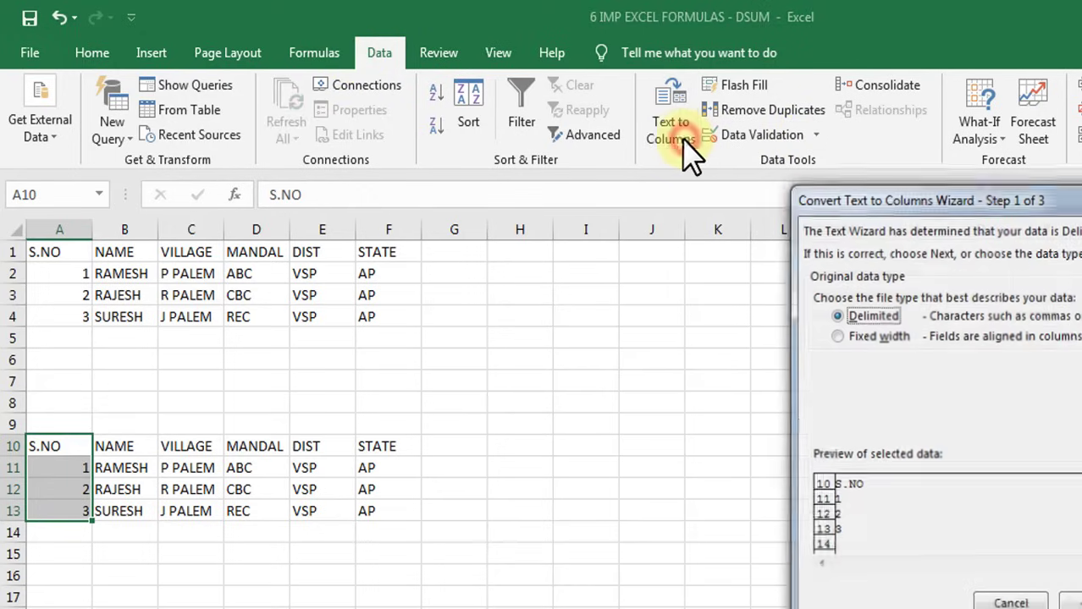
left_click_drag(878, 203, 585, 170)
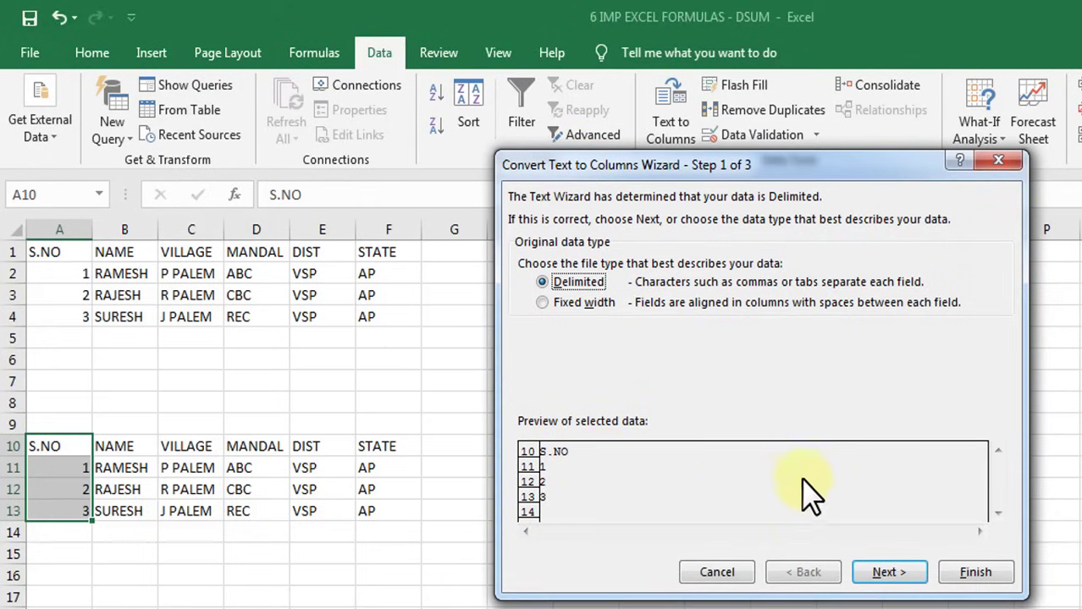
left_click(887, 572)
key("alt+Tab")
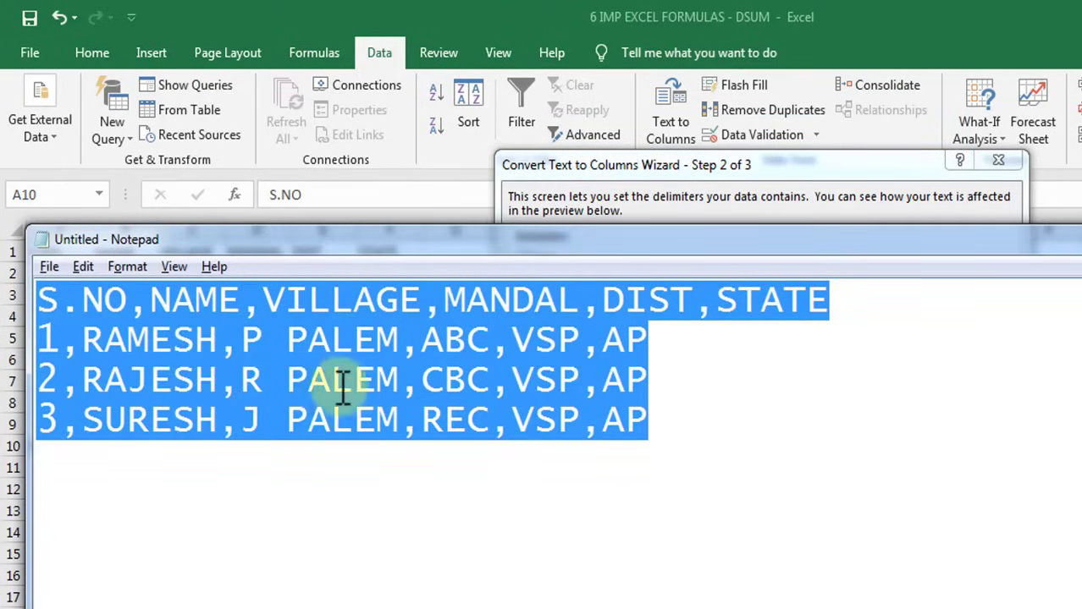
left_click(1075, 239)
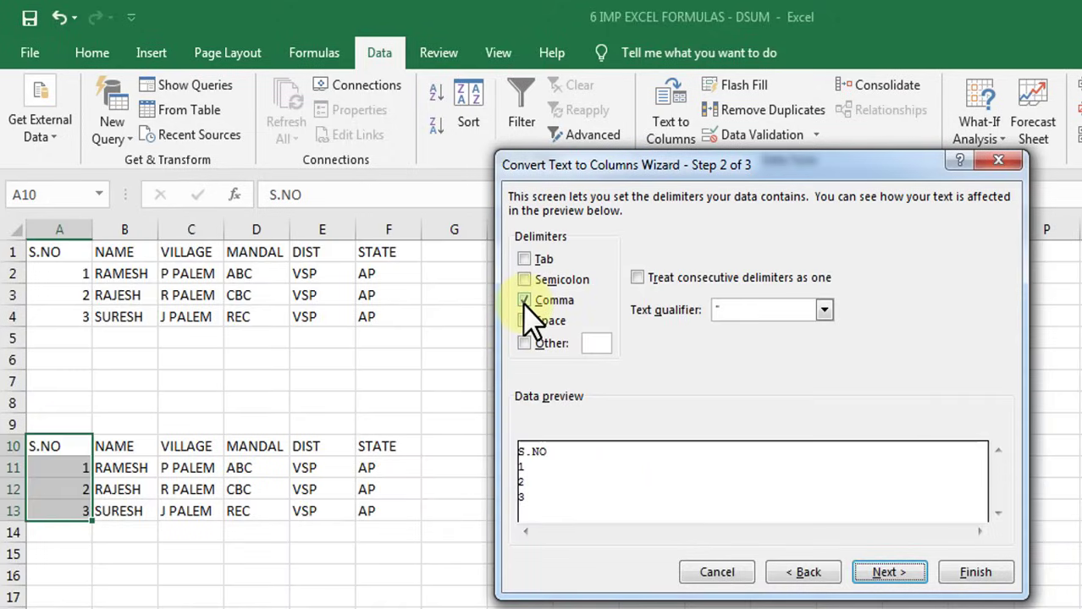
left_click(883, 572)
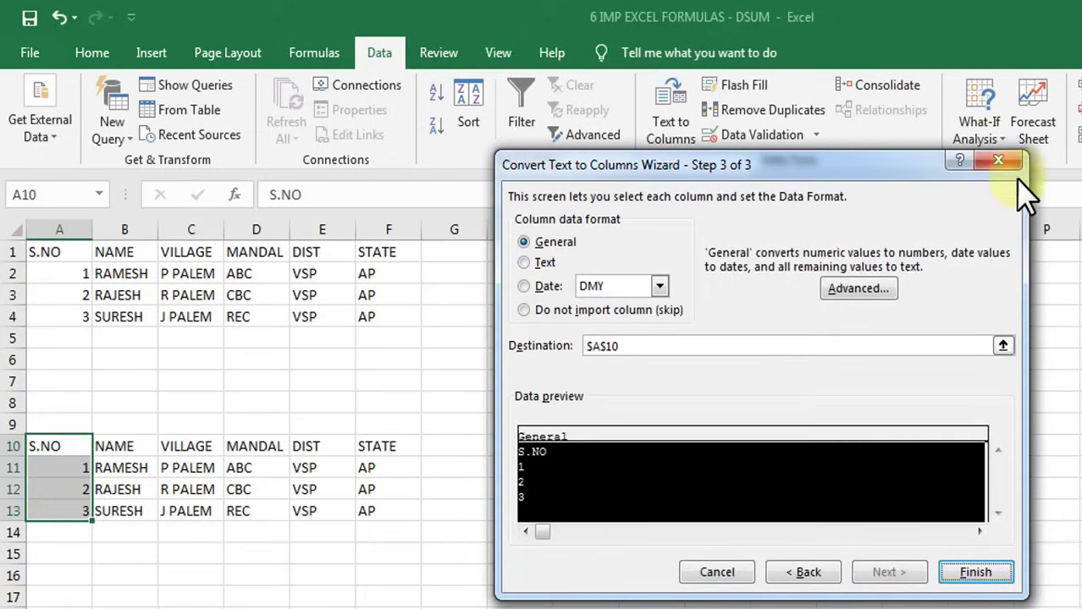
left_click(998, 161)
mouse_move(57, 446)
left_mouse_down()
mouse_move(296, 478)
mouse_move(362, 503)
left_mouse_up()
left_click(609, 475)
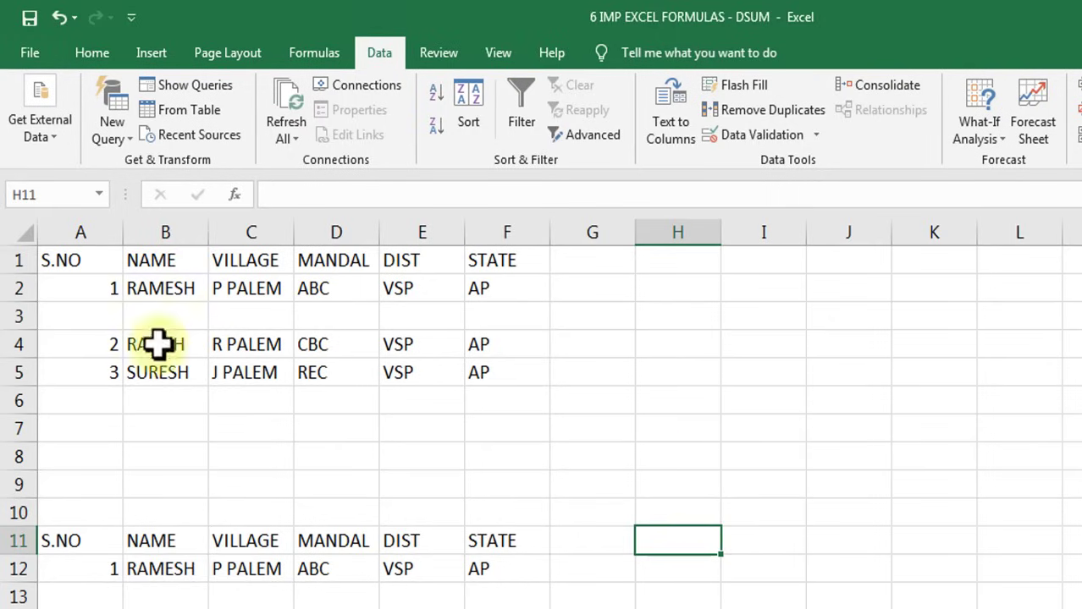
- Check the empty cells between the tables and select the range A1:F15
left_click(138, 315)
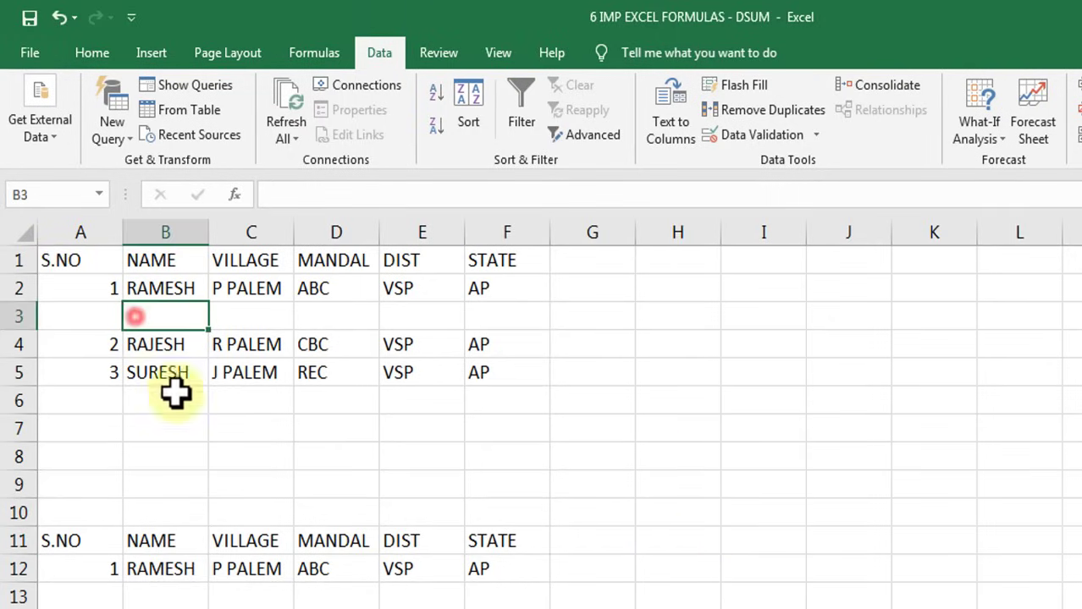
left_click(136, 597)
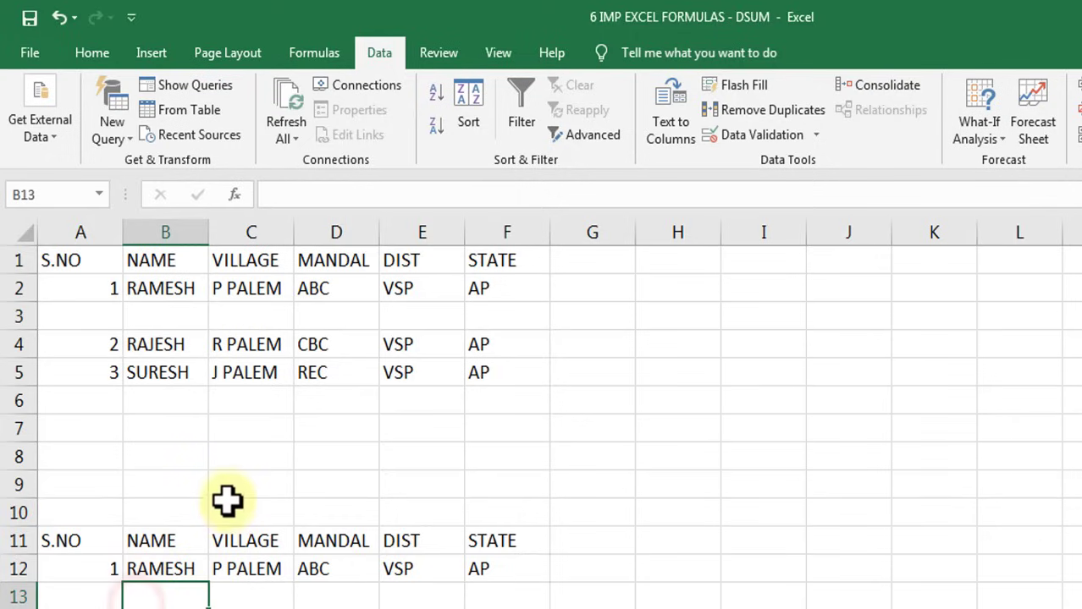
left_click(288, 597)
left_click(391, 596)
left_click(272, 424)
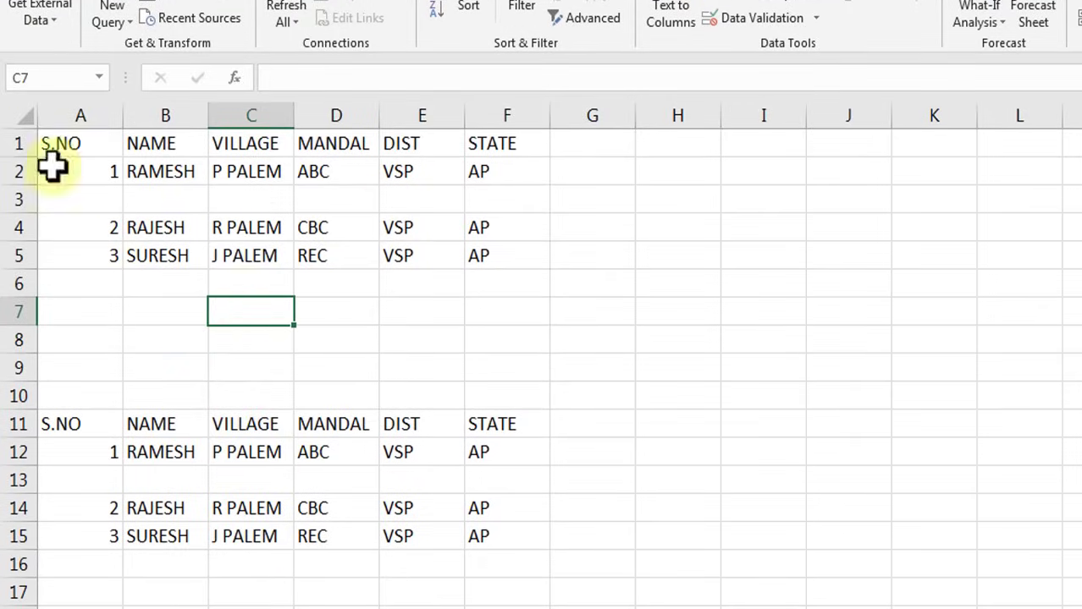
left_click_drag(70, 141, 524, 527)
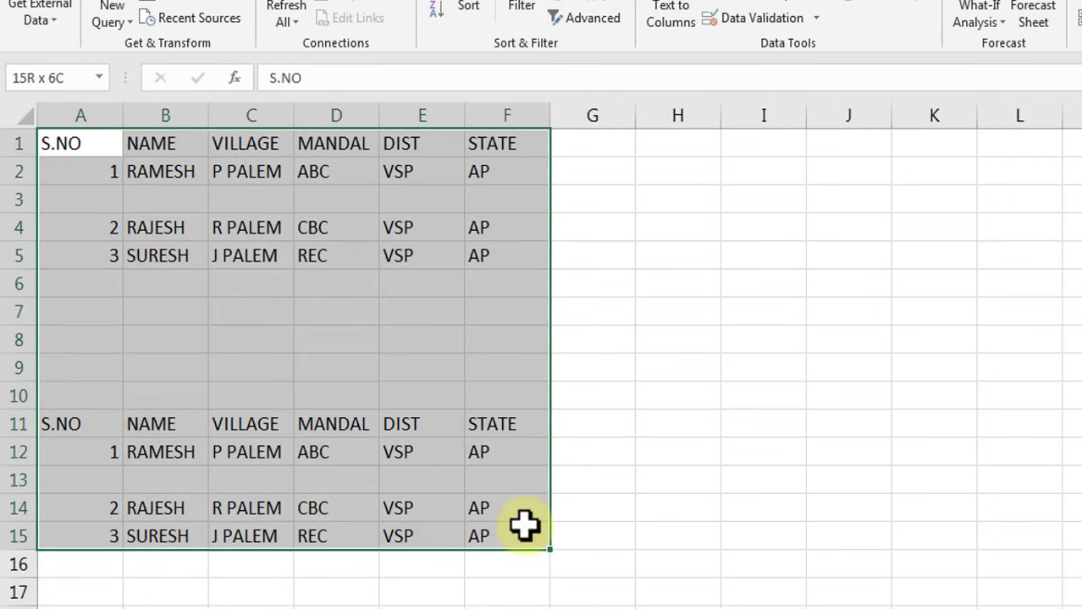
- Select only the blank cells via Go To Special and delete them, shifting cells up
key("ctrl+g")
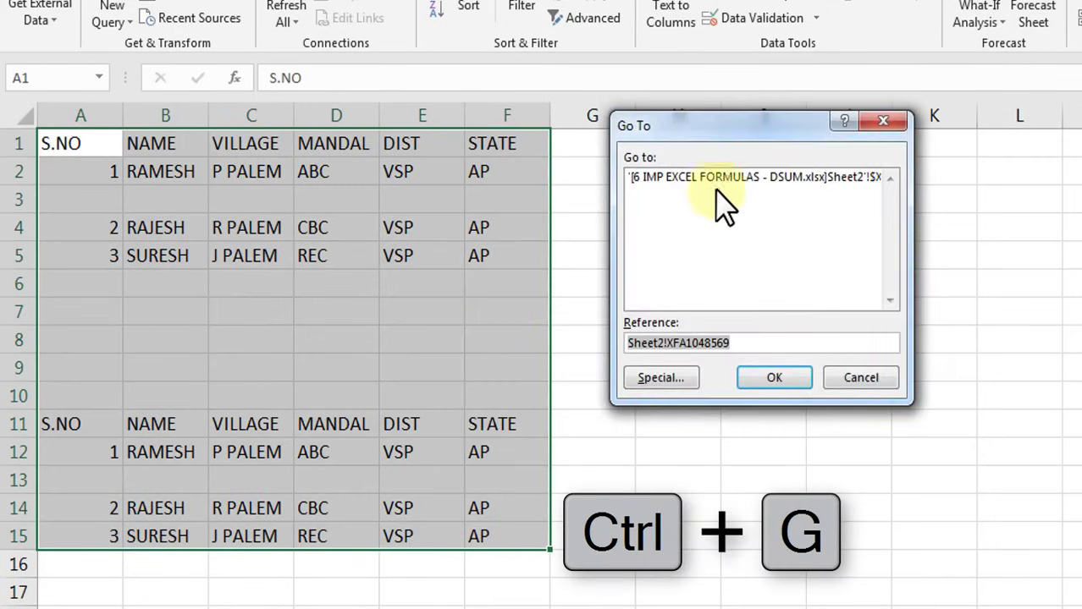
left_click(659, 383)
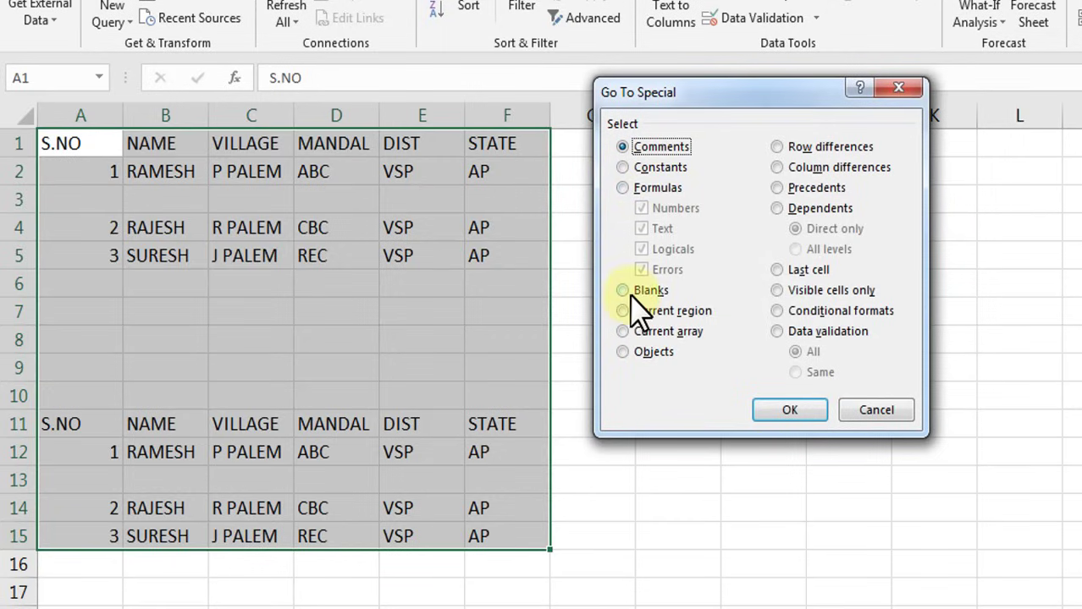
left_click(796, 410)
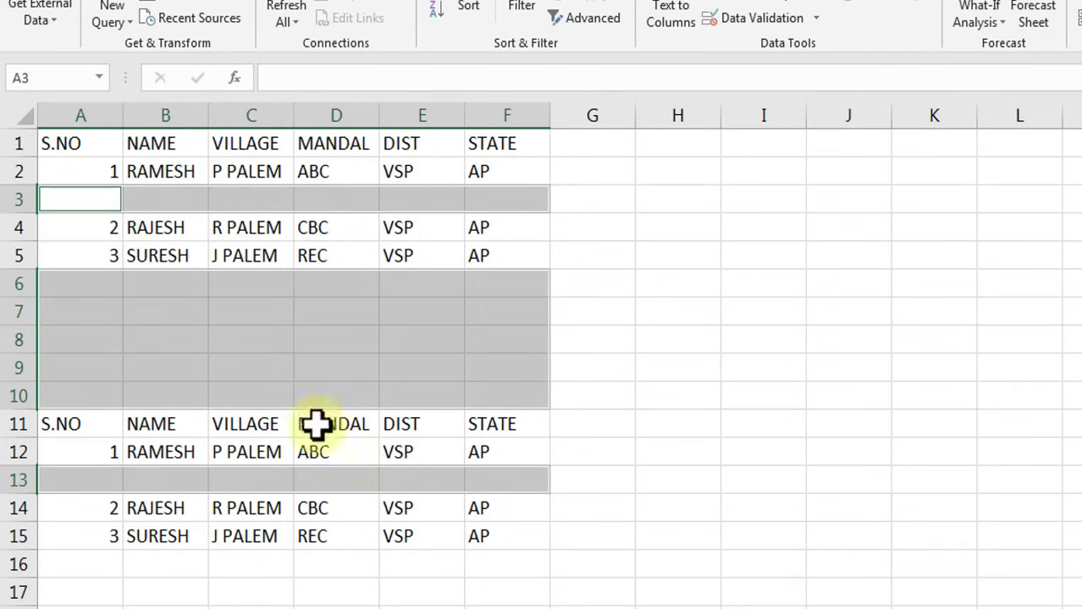
key("ctrl+minus")
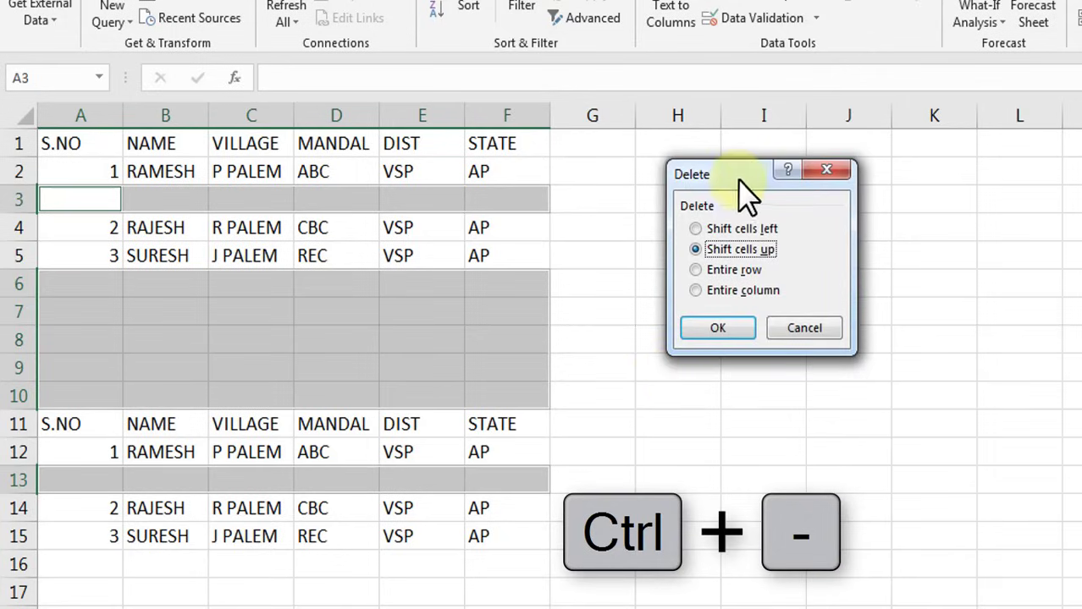
left_click_drag(739, 179, 708, 232)
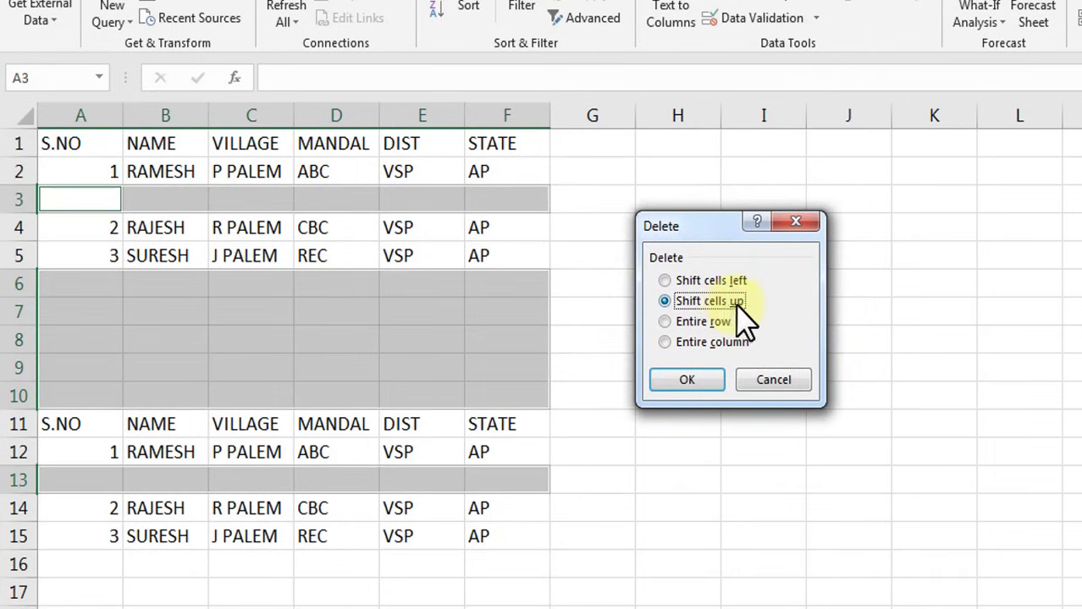
left_click(688, 380)
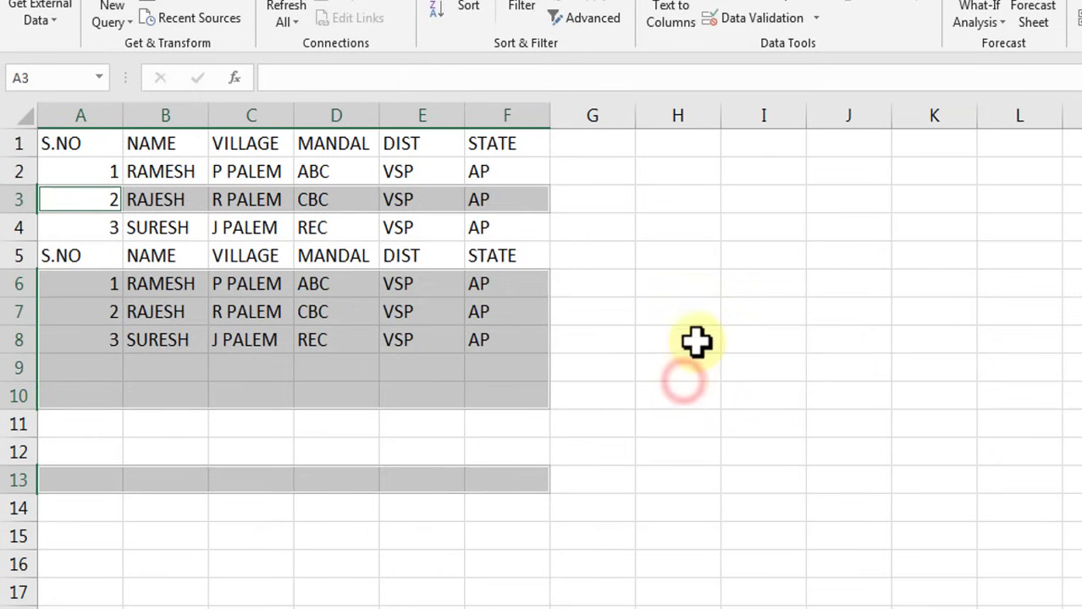
left_click(695, 340)
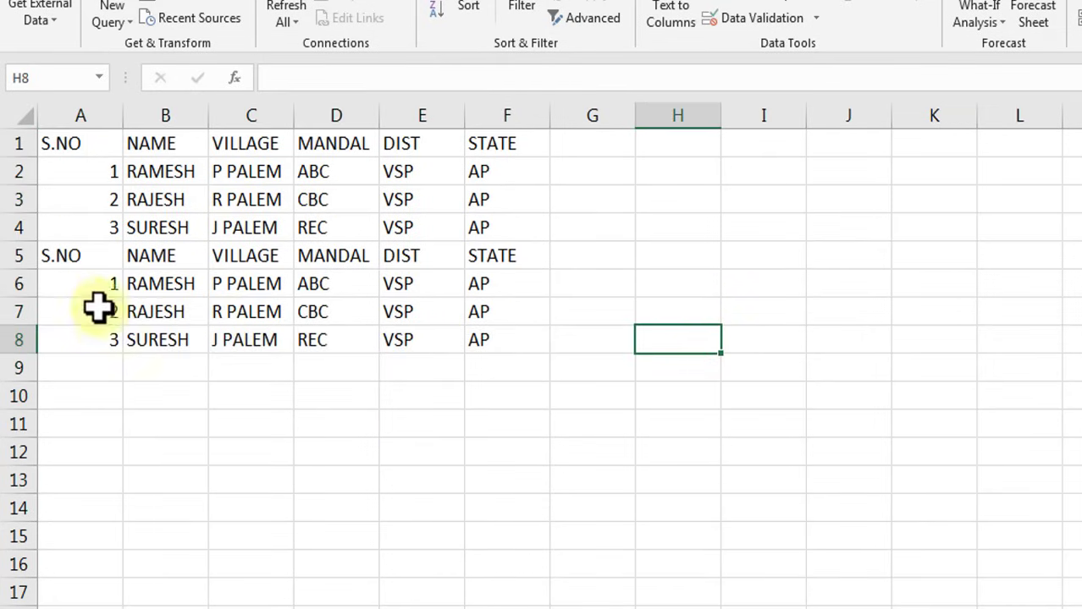
left_click_drag(56, 146, 486, 334)
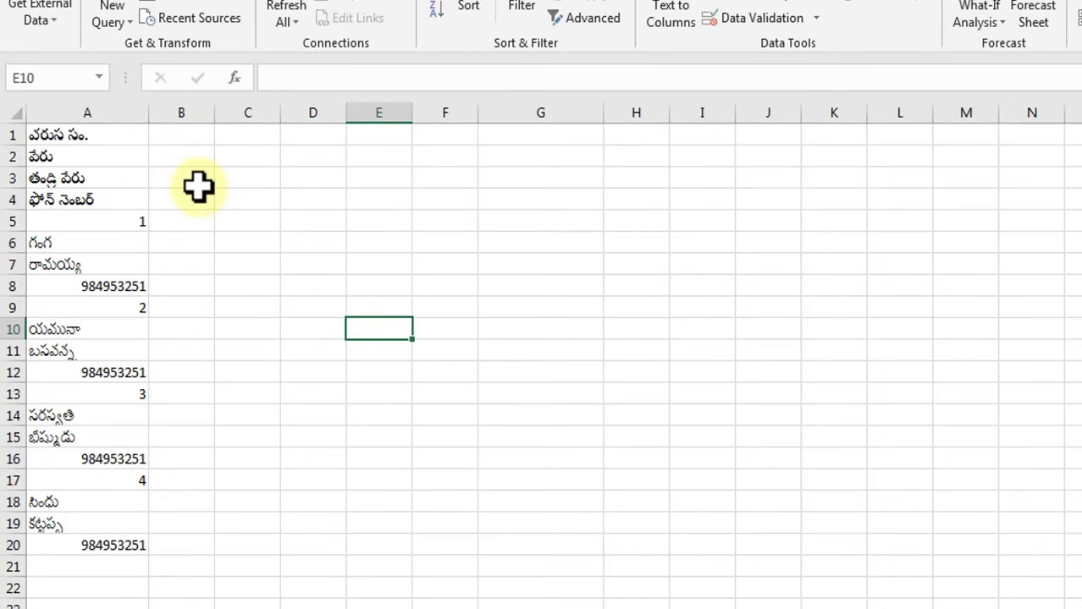
left_click(278, 241)
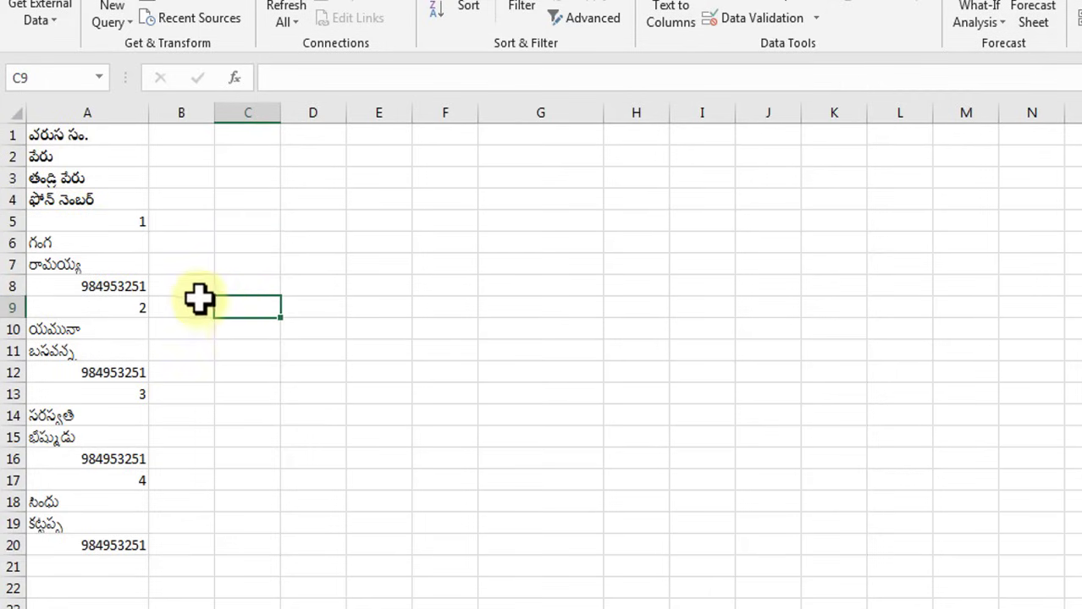
mouse_move(65, 133)
left_mouse_down()
mouse_move(66, 200)
mouse_move(102, 272)
left_mouse_up()
left_click_drag(133, 227, 133, 254)
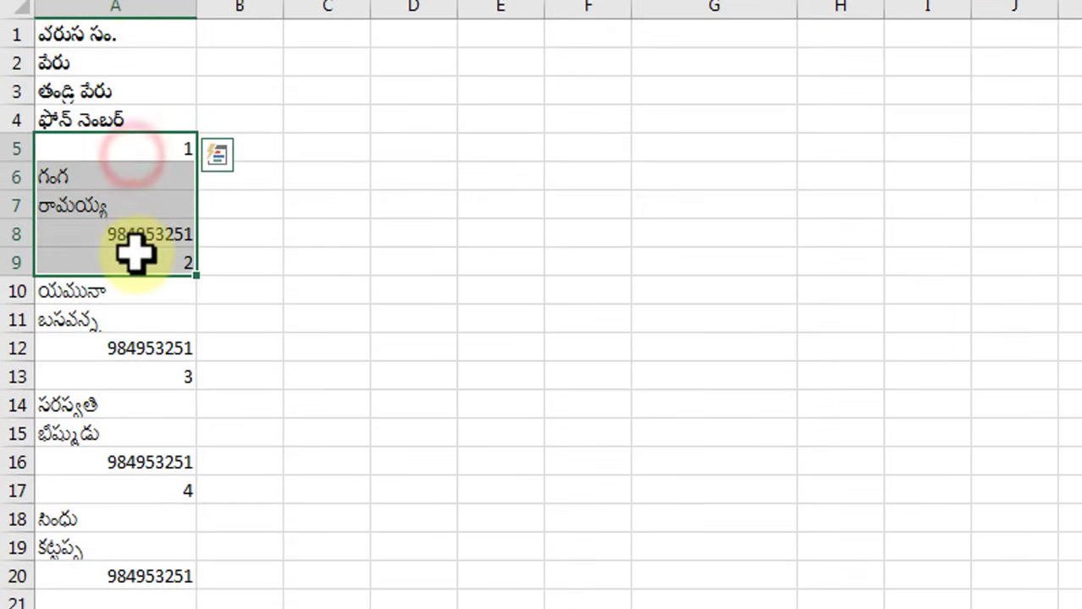
left_click_drag(150, 290, 152, 347)
mouse_move(162, 403)
left_mouse_down()
mouse_move(156, 466)
mouse_move(195, 576)
left_mouse_up()
left_click(660, 409)
left_click_drag(85, 34, 125, 563)
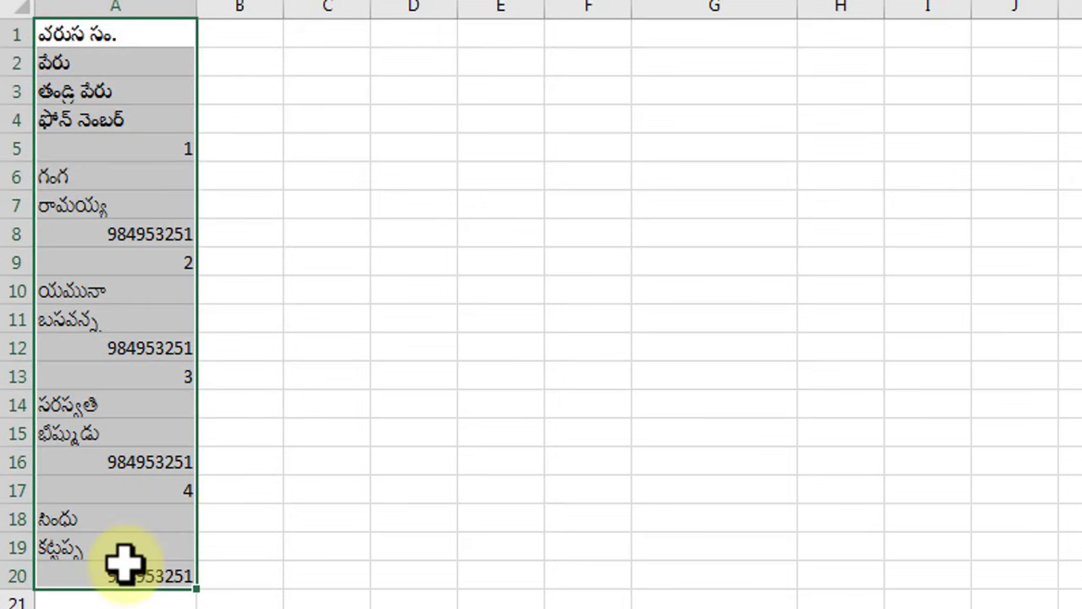
left_click(318, 61)
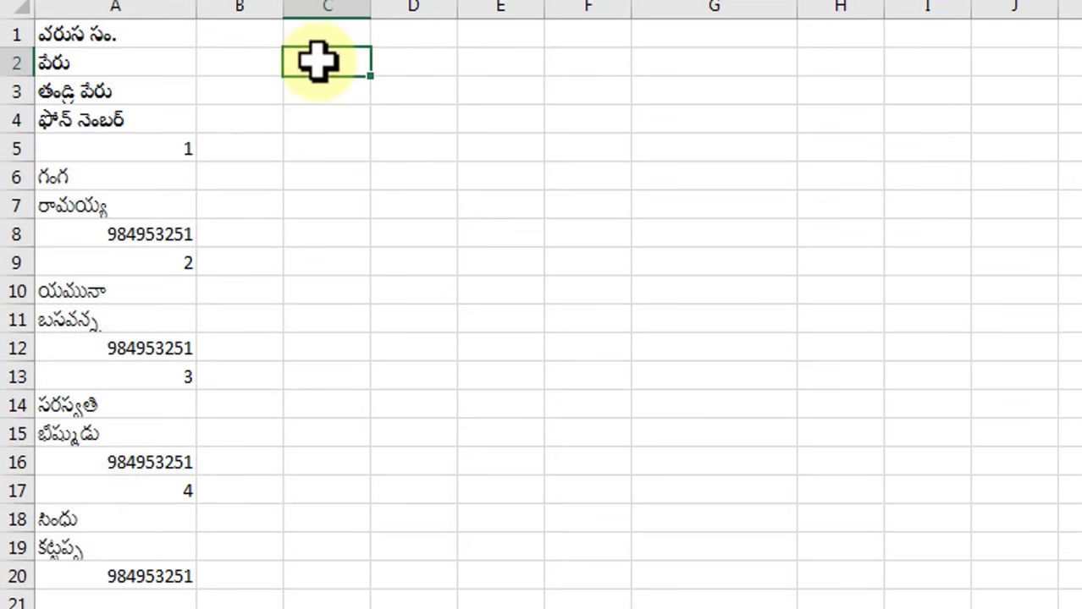
left_click(76, 32)
left_click(322, 36)
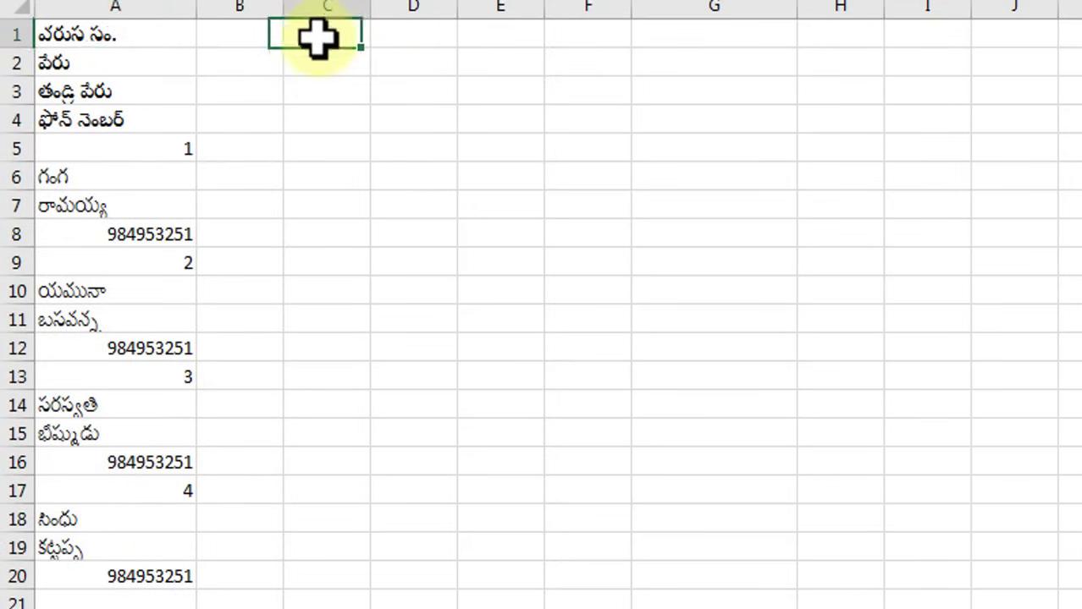
left_click(88, 64)
left_click(435, 41)
left_click(191, 89)
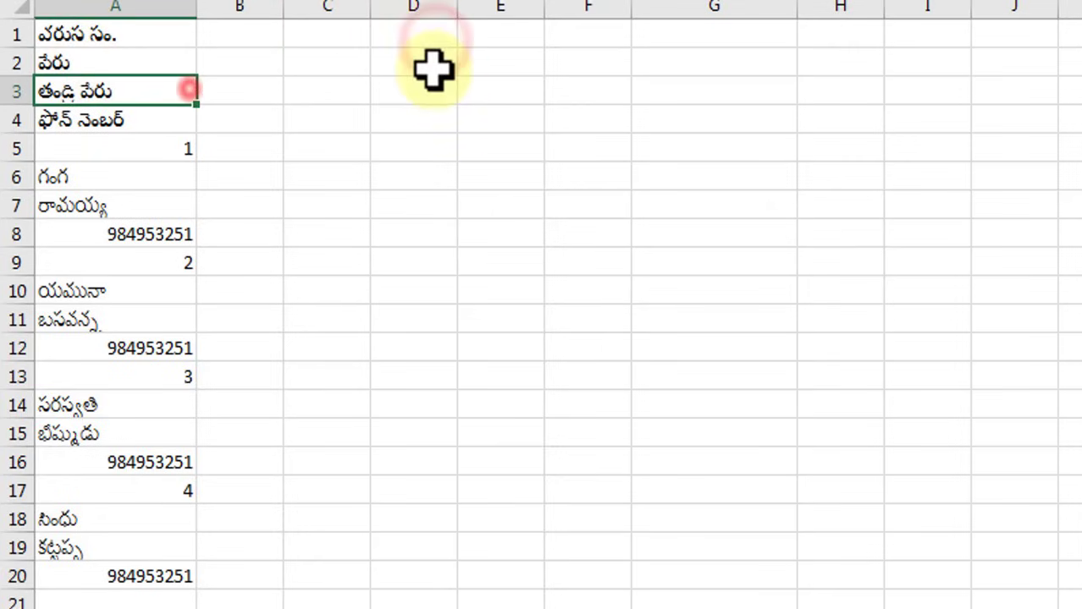
left_click(470, 38)
left_click(433, 41)
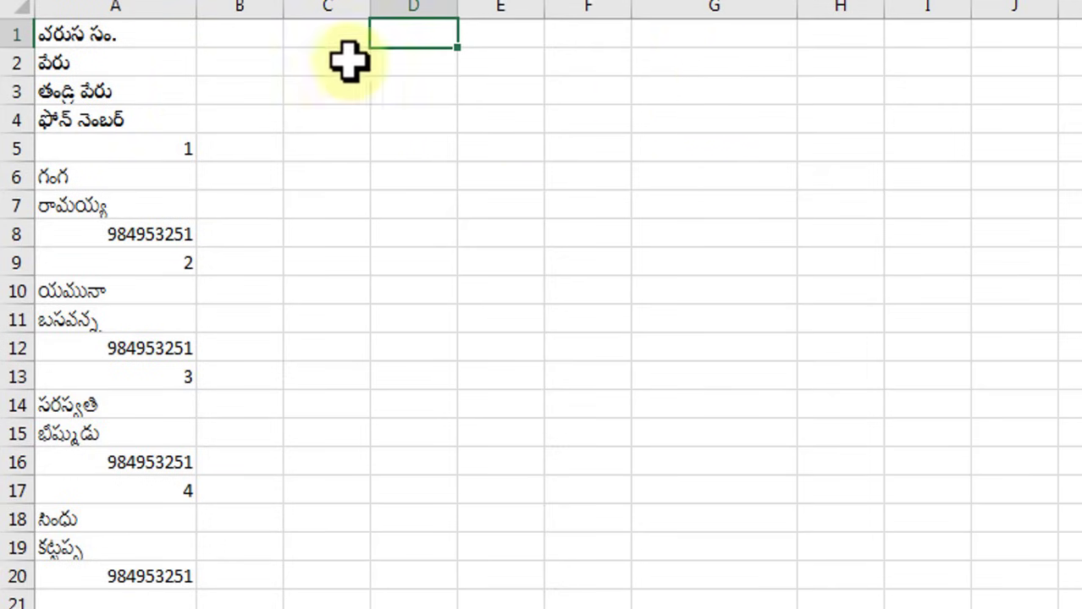
scroll(488, 251, "up", 1)
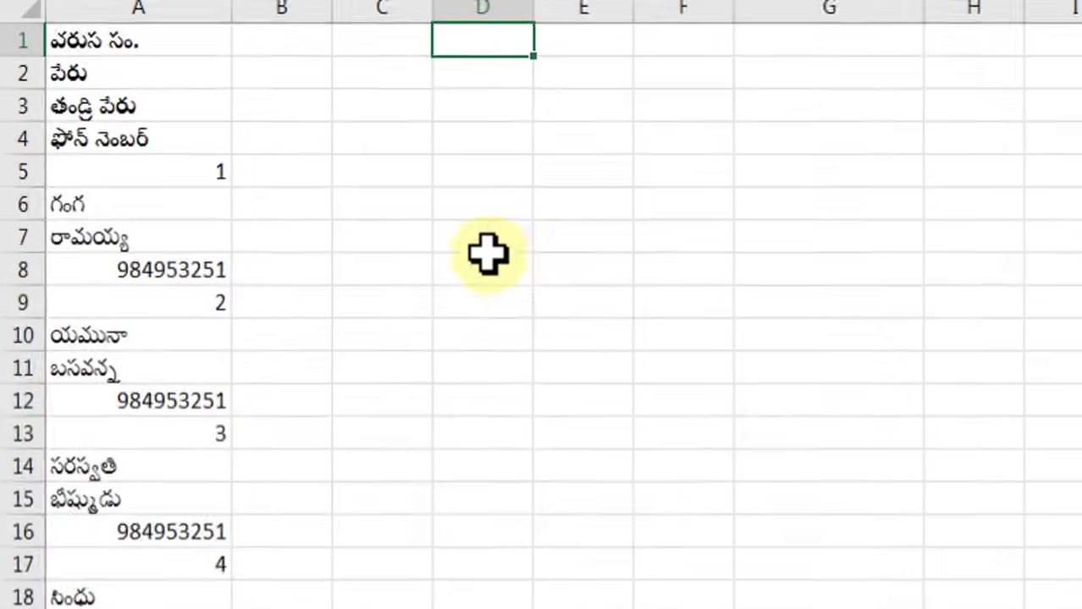
scroll(488, 251, "up", 1)
scroll(488, 251, "down", 2)
left_click(325, 62)
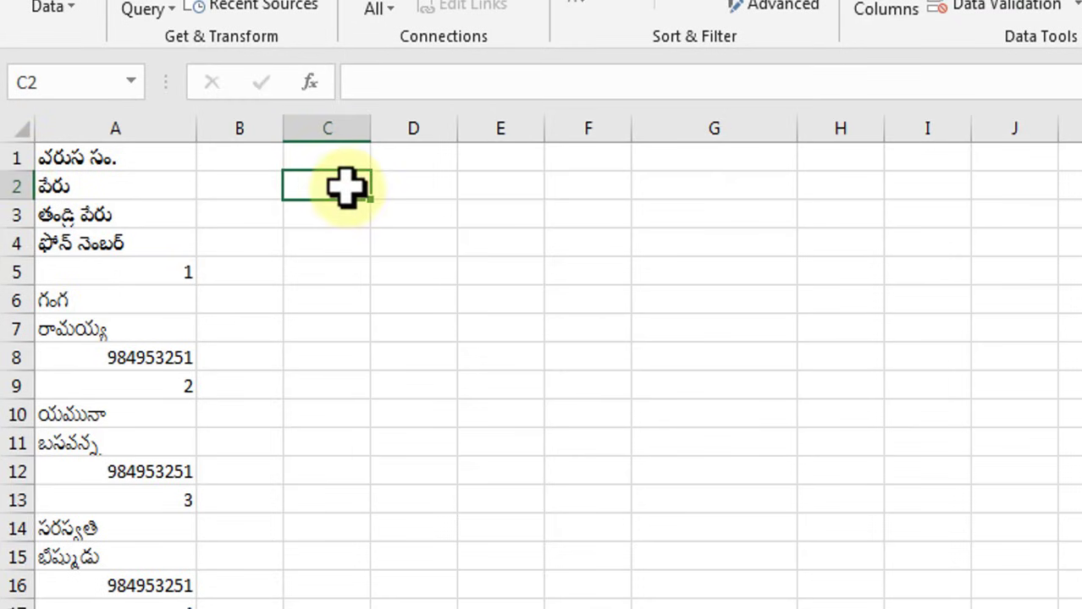
- Enter DDA1 in C1 and fill DDA2 to DDA4 across D1:F1
left_click(327, 159)
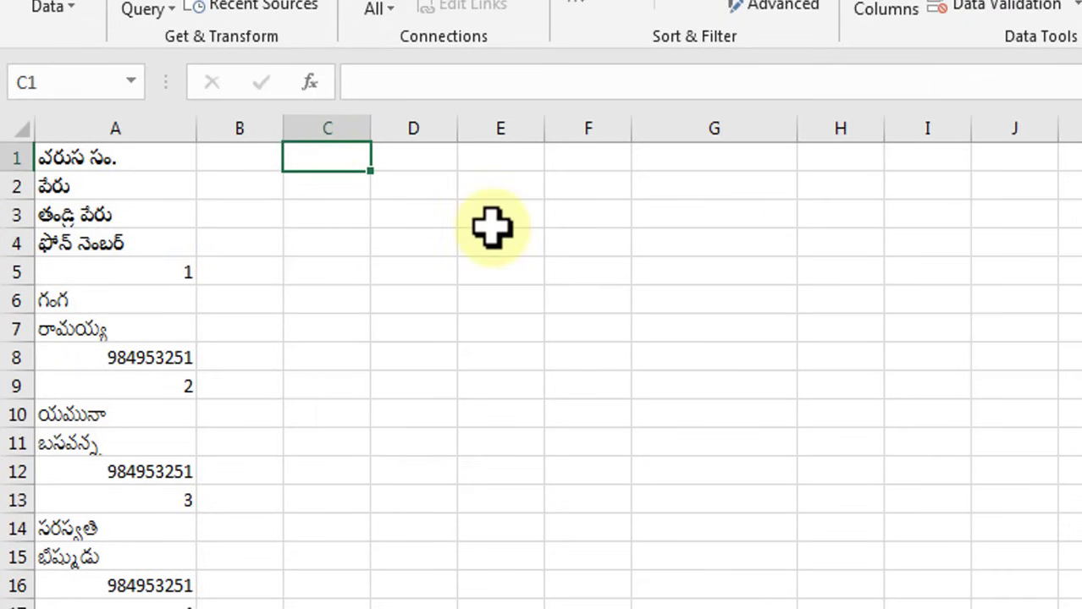
type("DD")
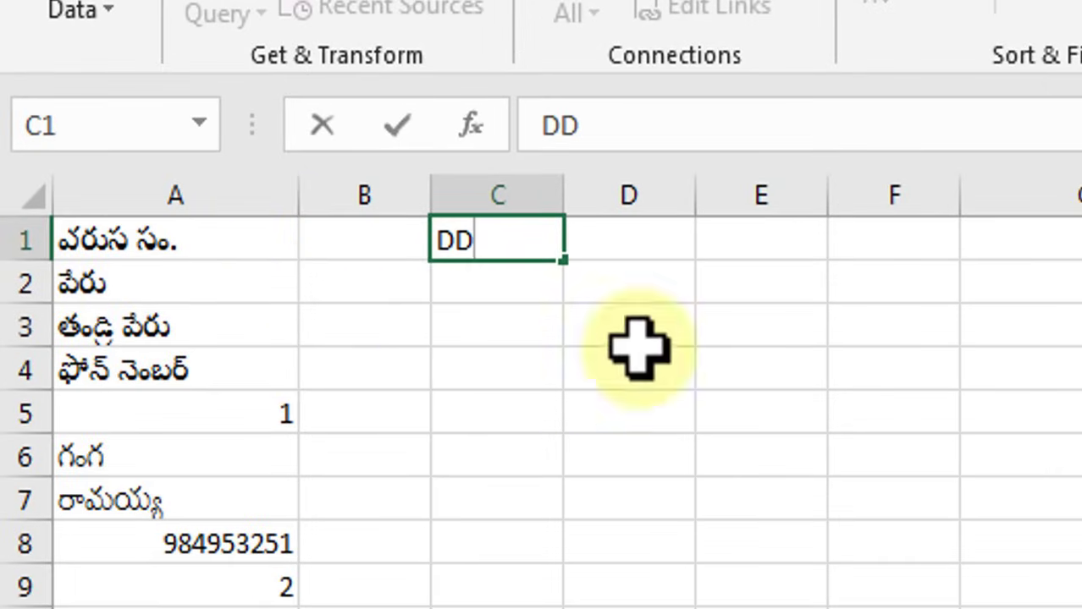
type("A")
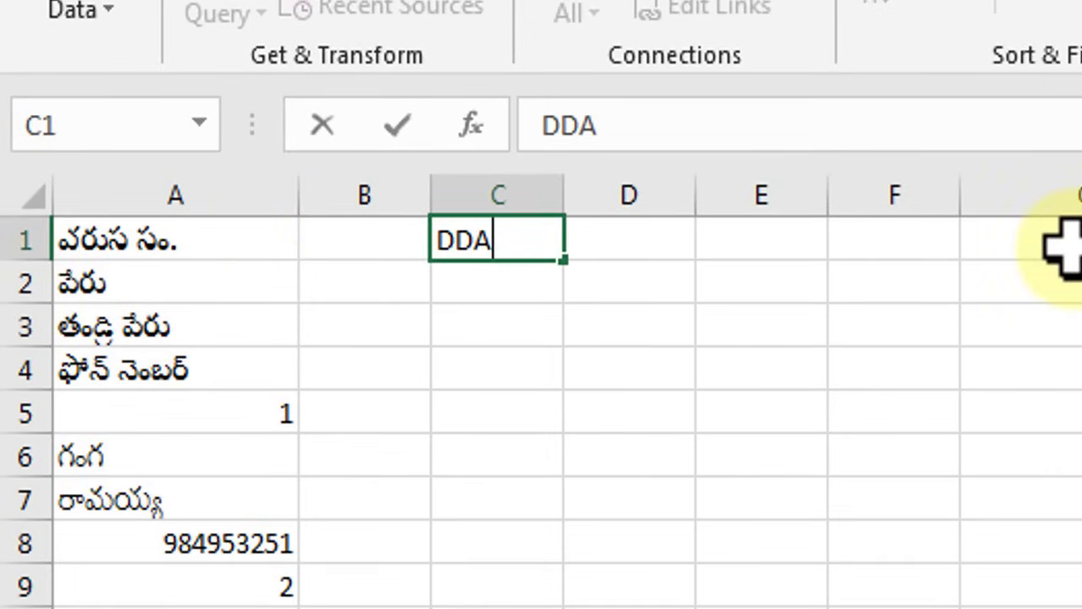
type("1")
key("Return")
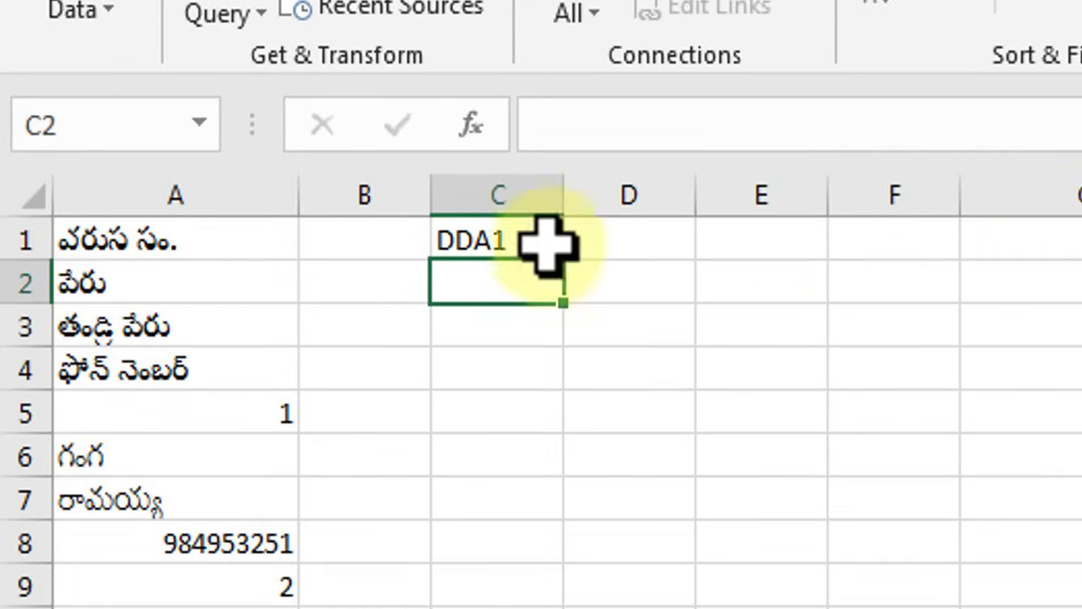
left_click(508, 237)
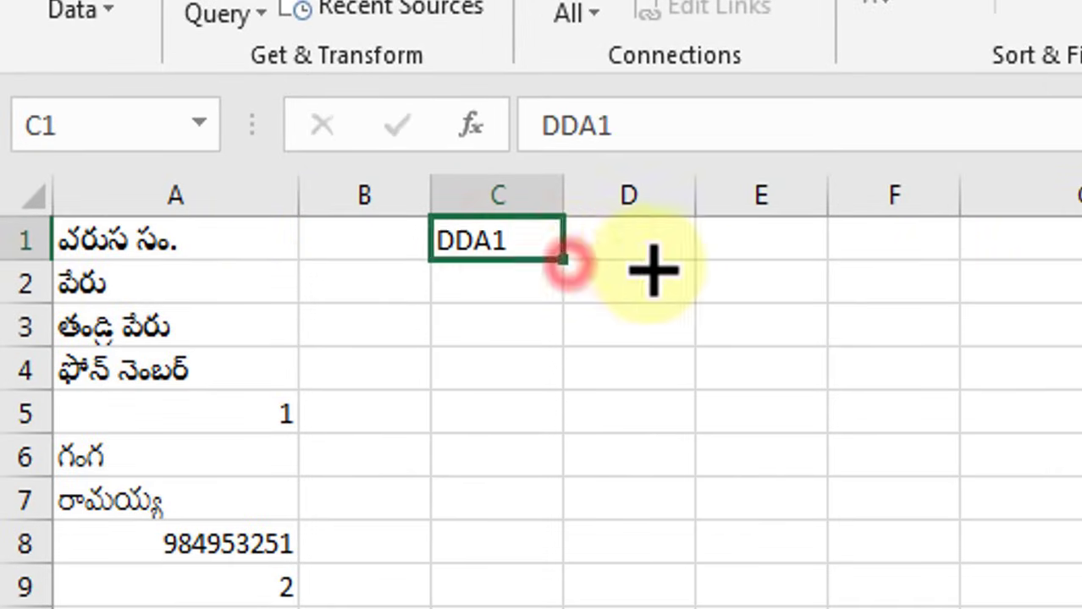
left_click_drag(563, 259, 927, 256)
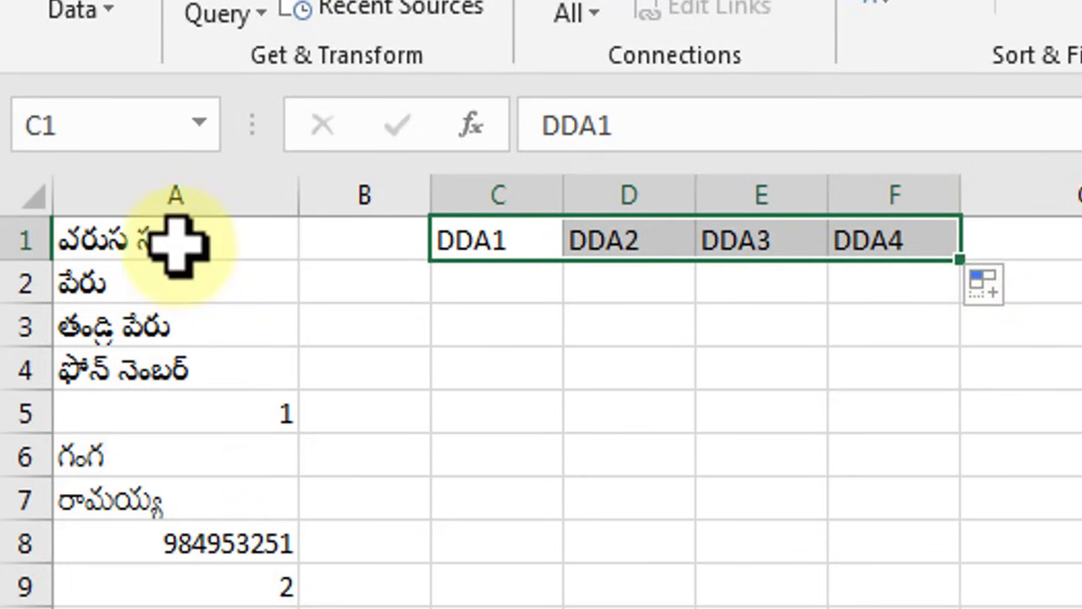
- Put DDA5 in C2 and continue the series across row 2 to F2
left_click_drag(146, 242, 152, 362)
left_click(952, 381)
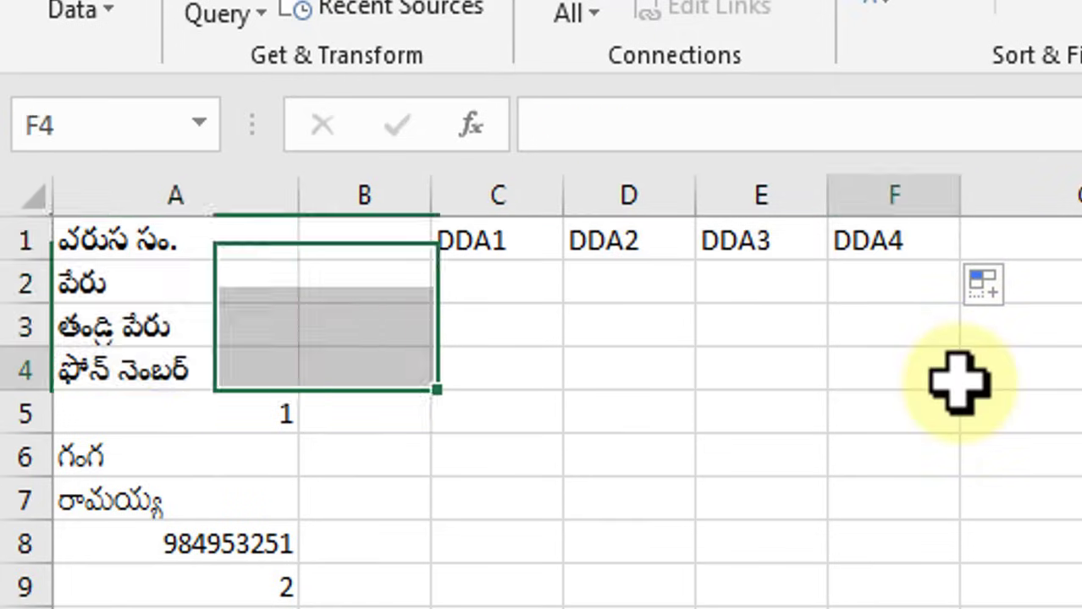
mouse_move(240, 413)
left_mouse_down()
mouse_move(128, 479)
mouse_move(126, 535)
left_mouse_up()
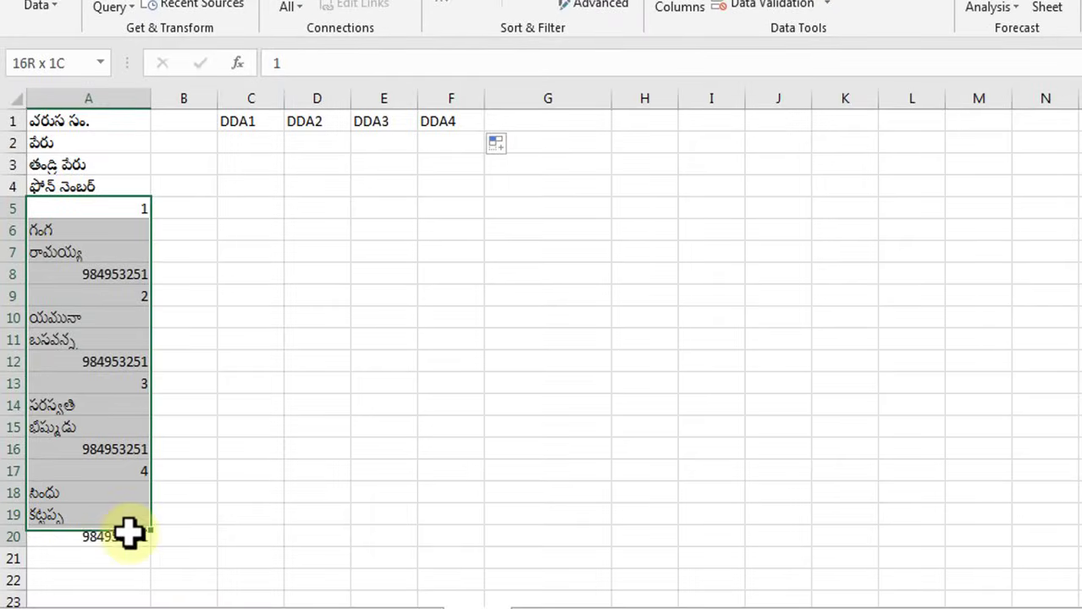
left_click(253, 275)
left_click(243, 146)
left_click_drag(244, 151, 243, 205)
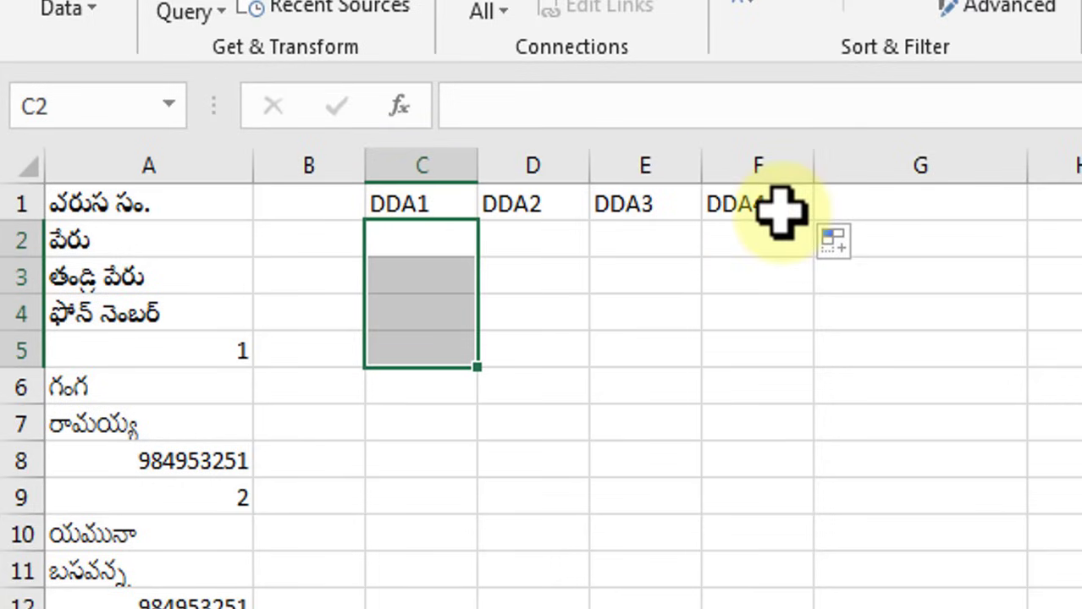
left_click(423, 250)
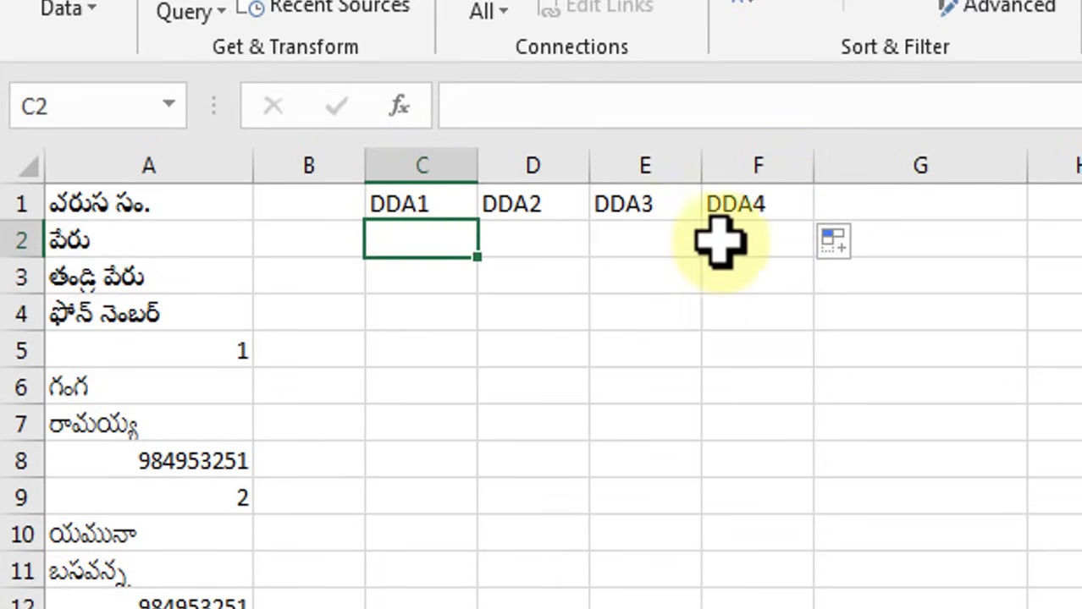
left_click(764, 241)
left_click(430, 240)
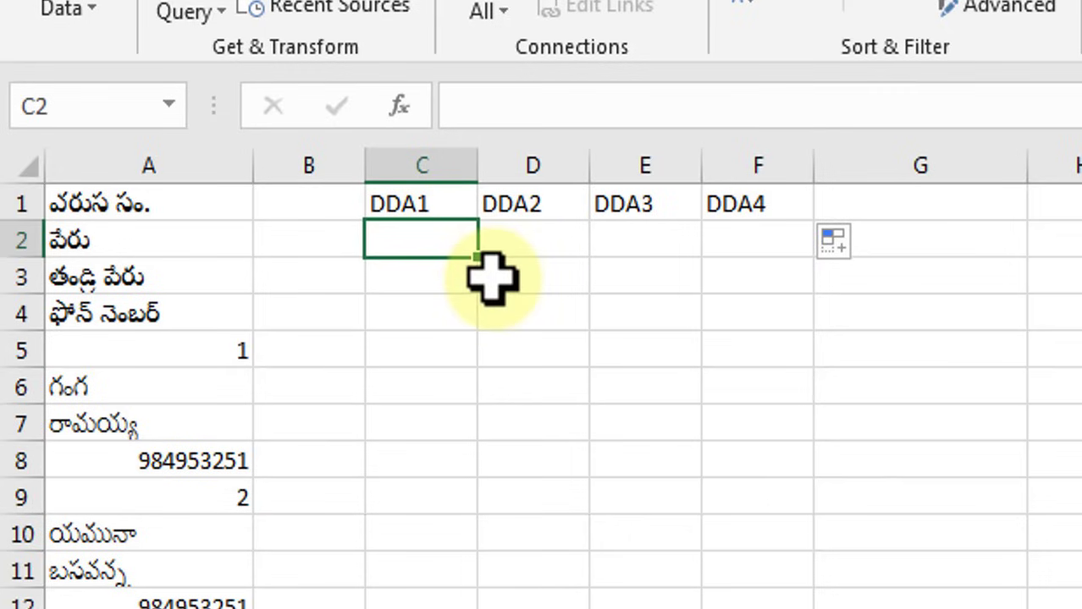
key("ctrl+d")
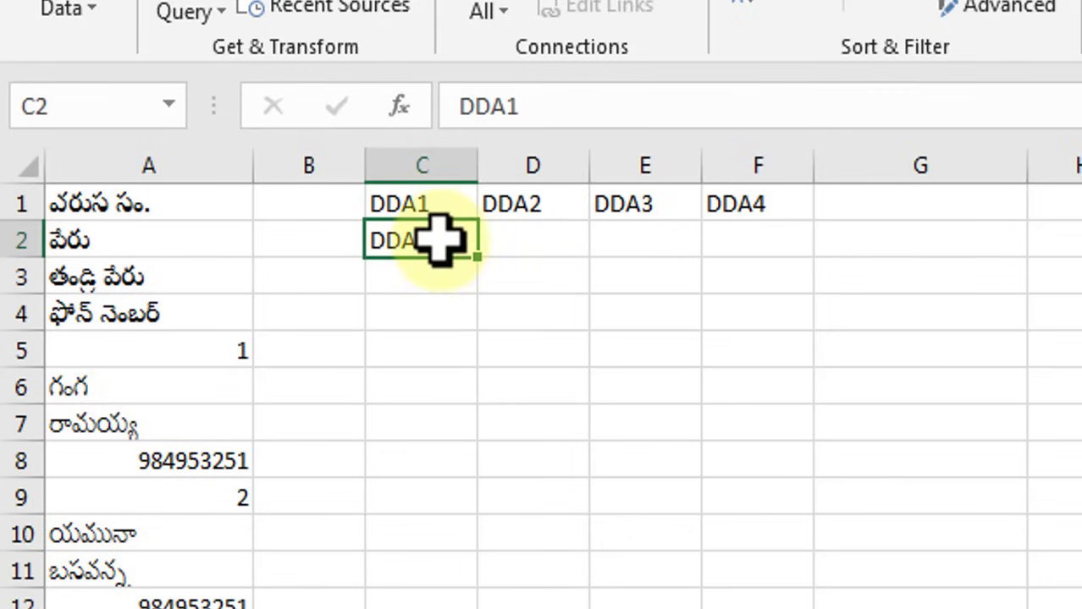
double_click(439, 241)
type("5")
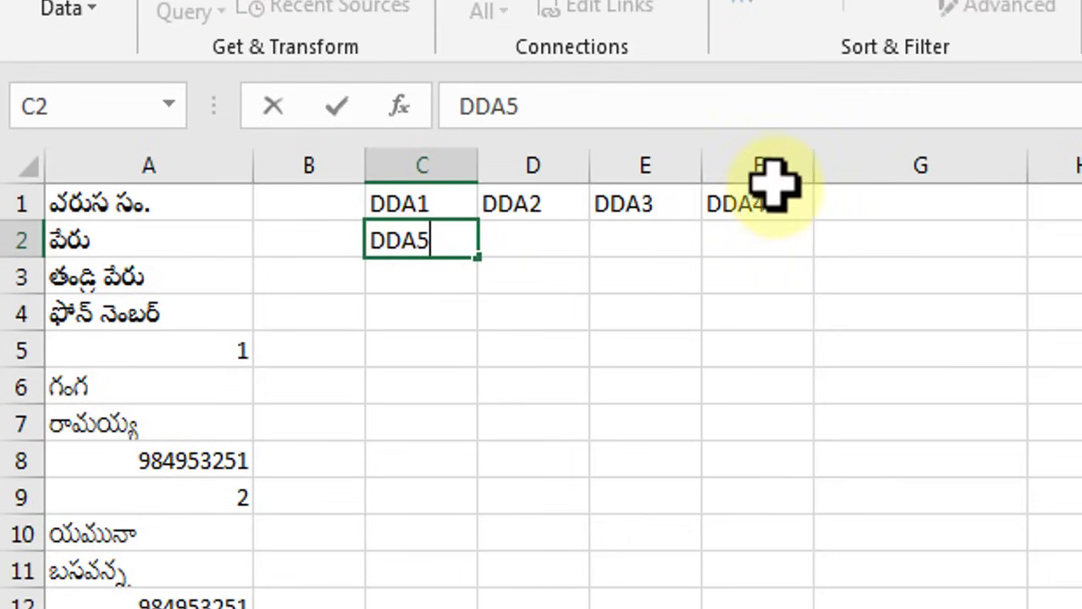
key("Return")
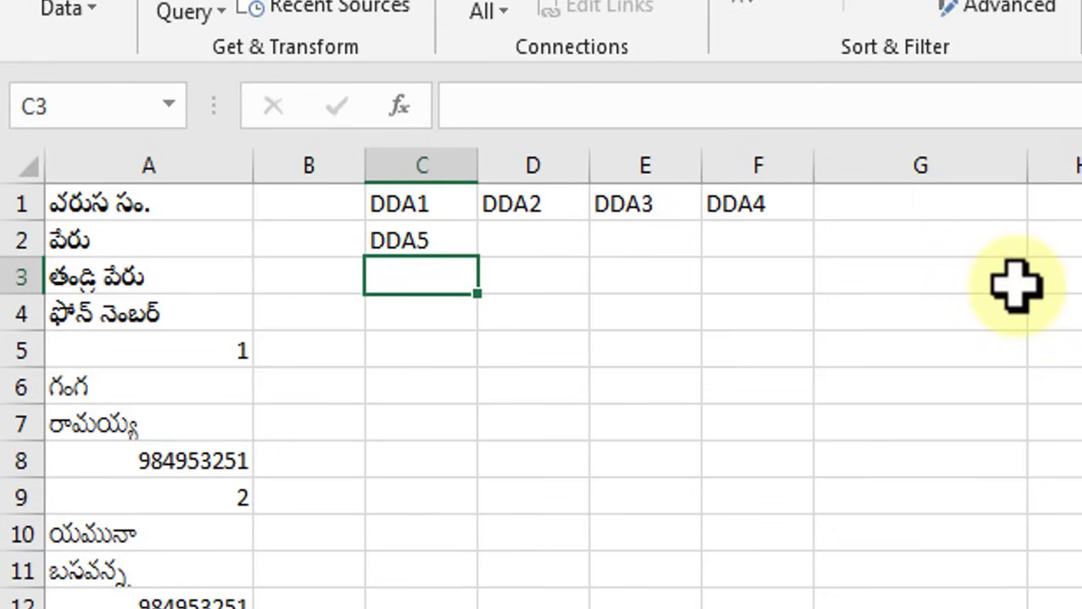
left_click(388, 244)
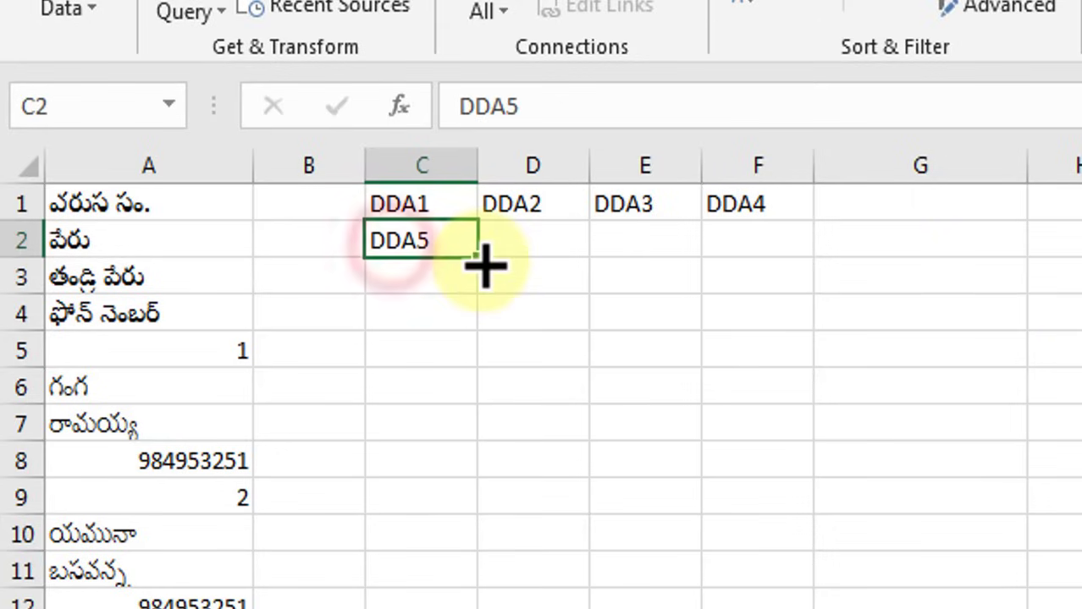
left_click_drag(479, 259, 811, 268)
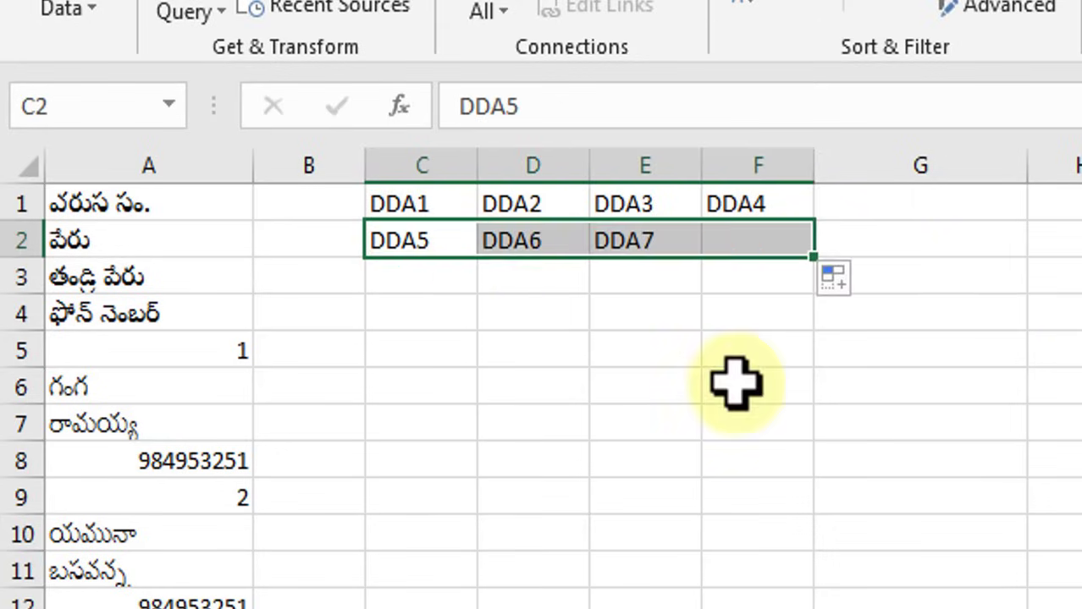
- Make C3 read DDA9 by copying DDA5 down and editing the number
left_click(413, 276)
key("ctrl+d")
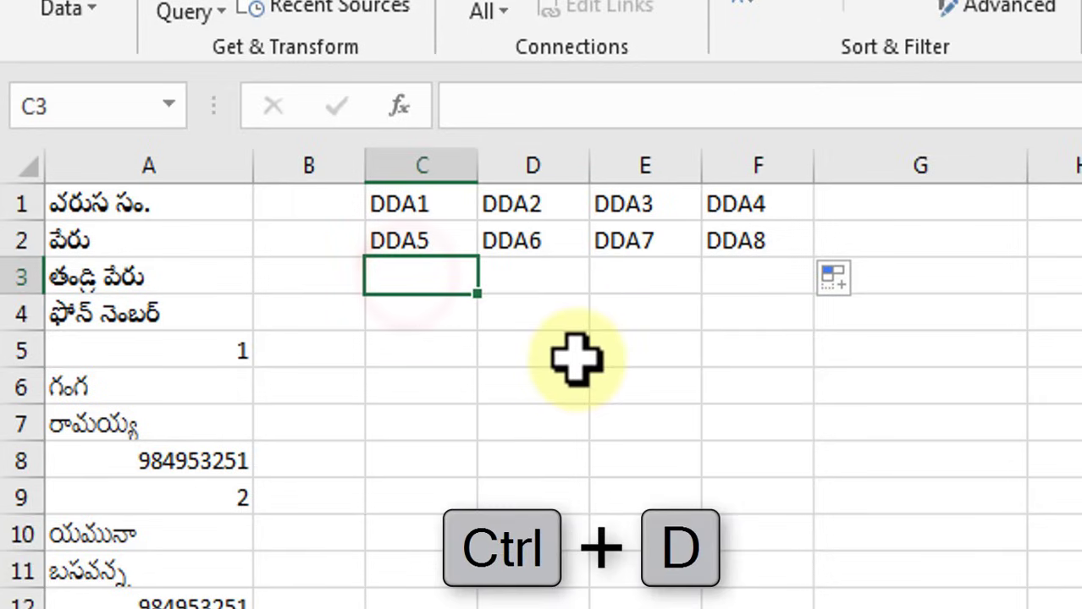
key("F2")
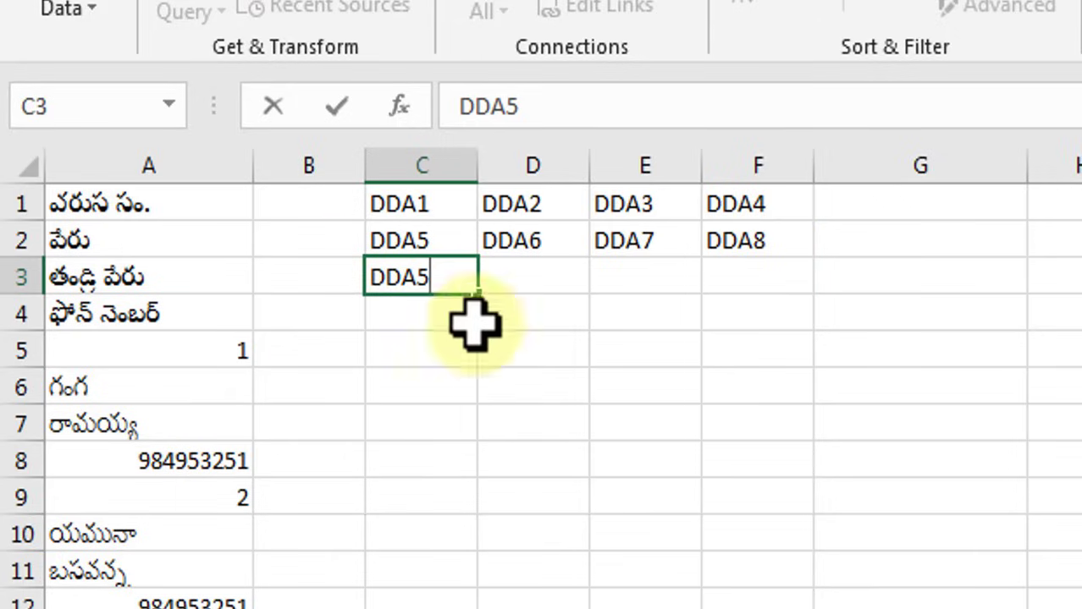
key("BackSpace")
type("9")
key("Return")
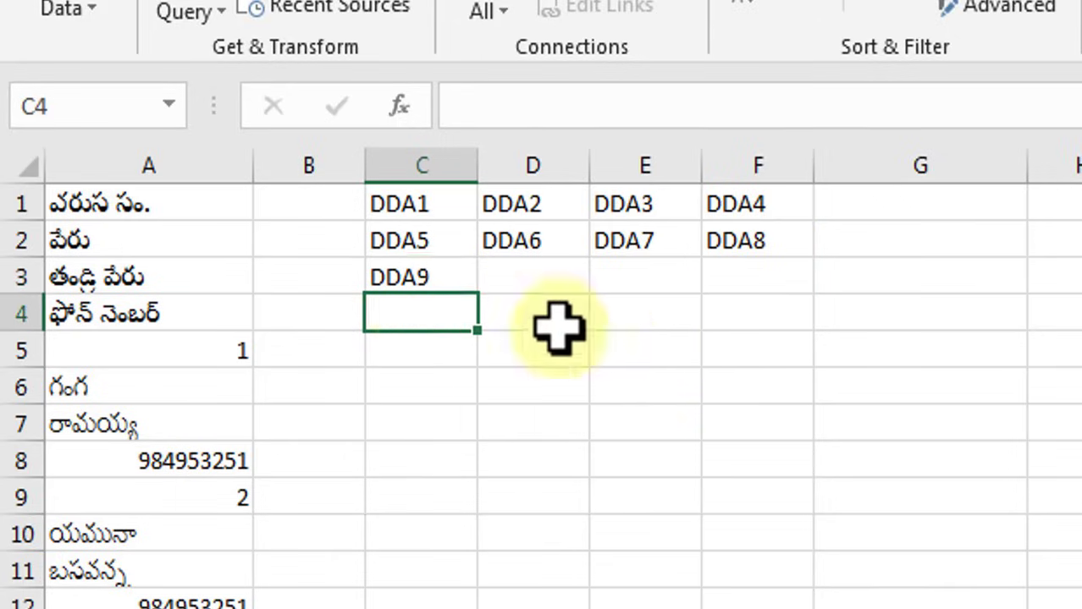
left_click(413, 279)
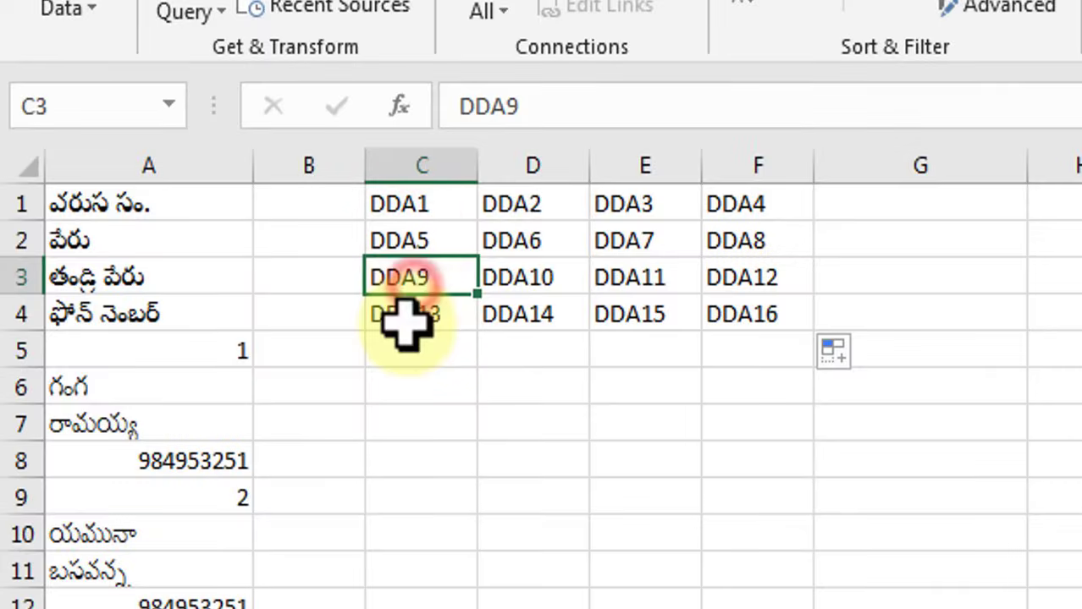
left_click(403, 314)
left_click(403, 351)
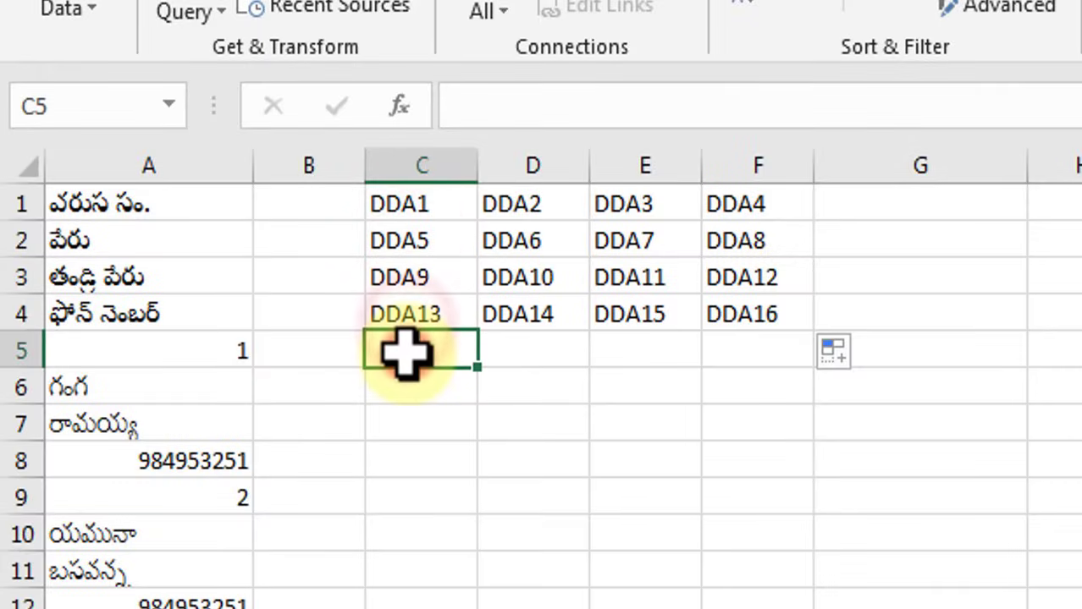
- Enter DDA17 in C5, fill DDA18 to DDA20 across row 5, and check C1 and F5
type("DDA17")
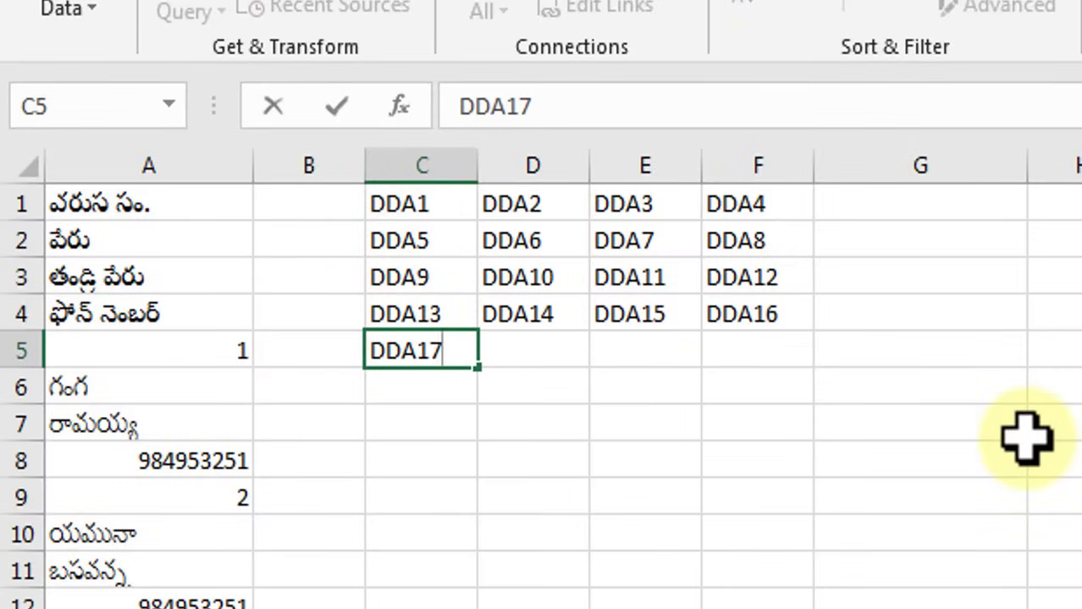
key("Return")
left_click(419, 350)
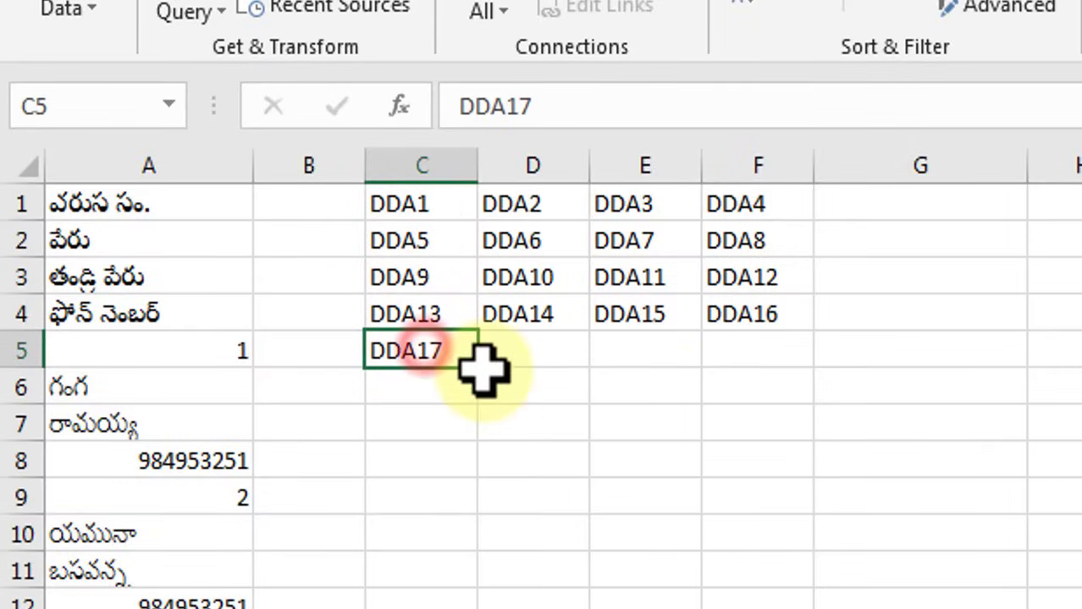
left_click_drag(526, 374, 804, 364)
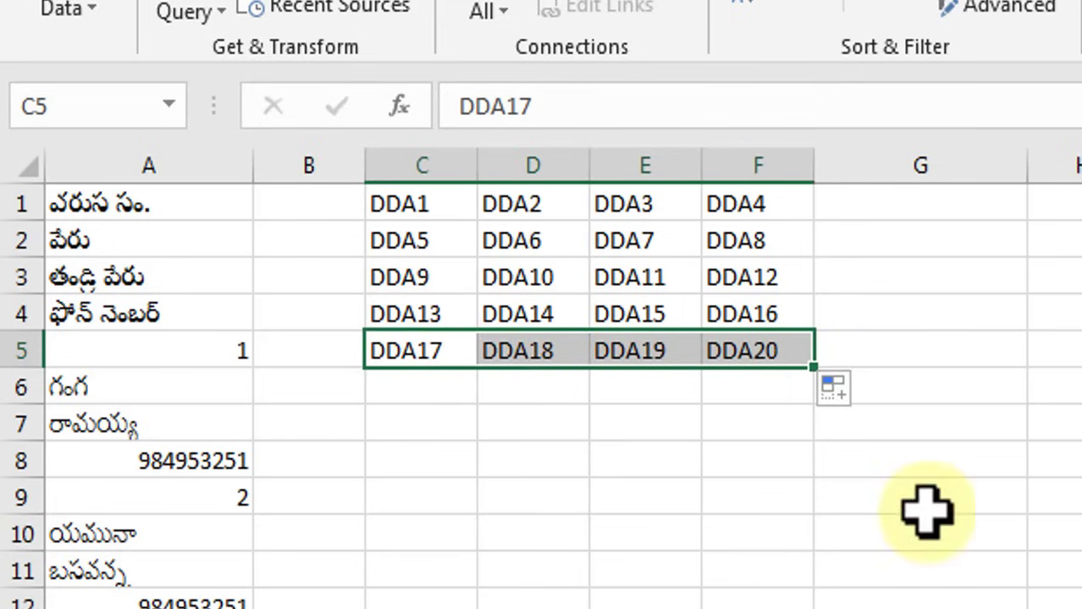
left_click(817, 518)
left_click(399, 208)
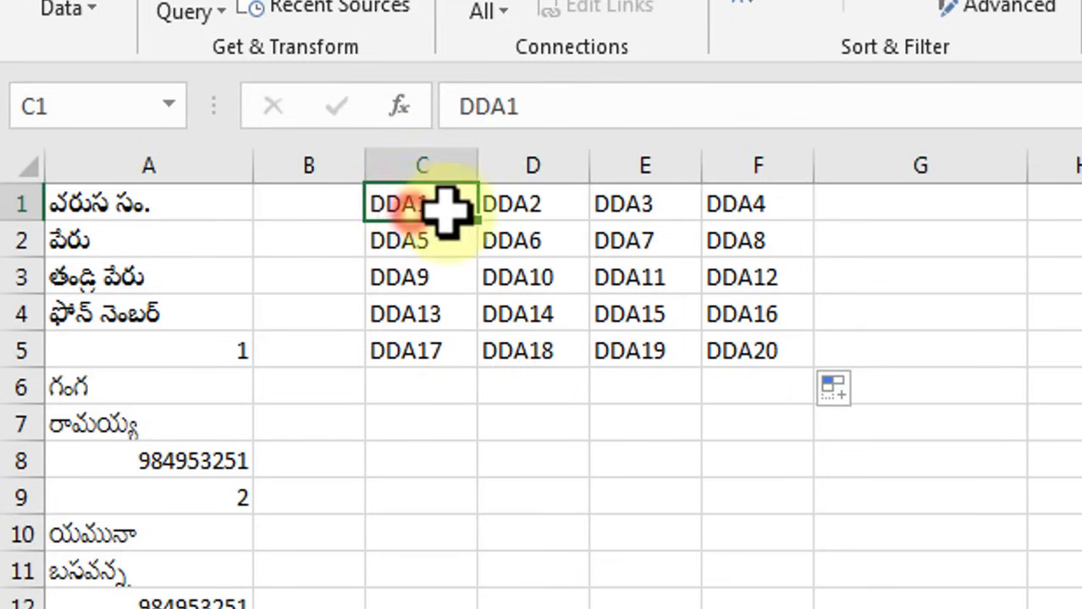
left_click(739, 336)
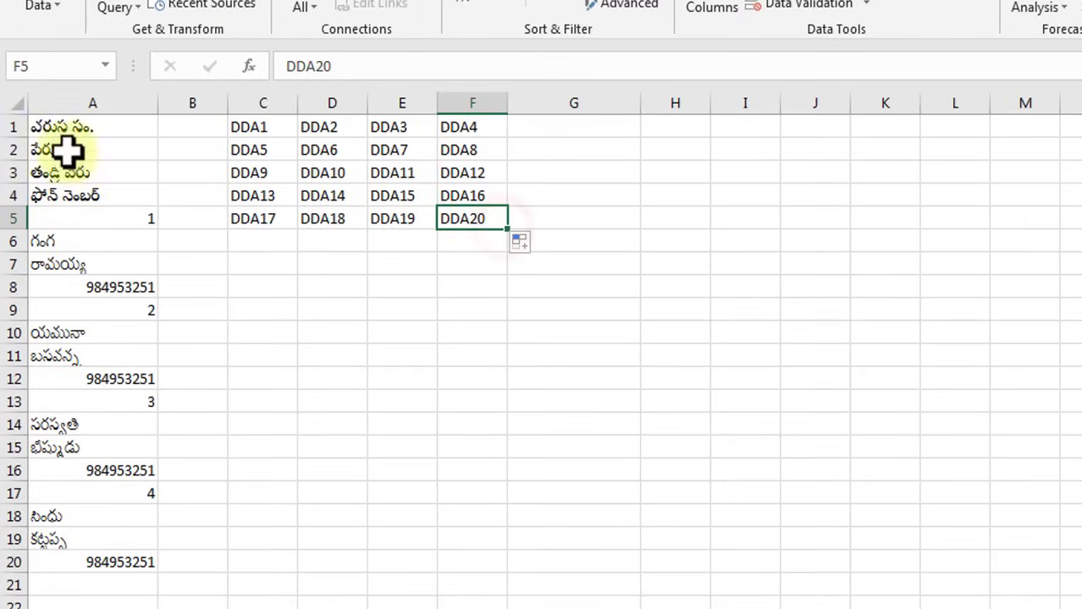
- Select the placeholder block C1:F5 and open Find and Replace with Ctrl+F
left_click(66, 127)
left_click(95, 560)
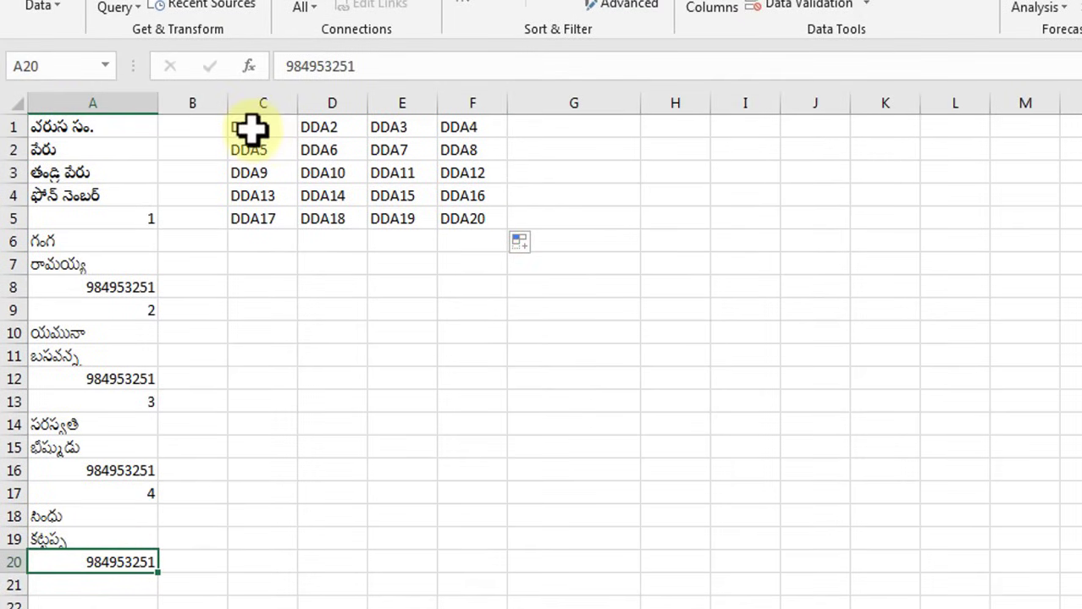
left_click_drag(252, 129, 470, 211)
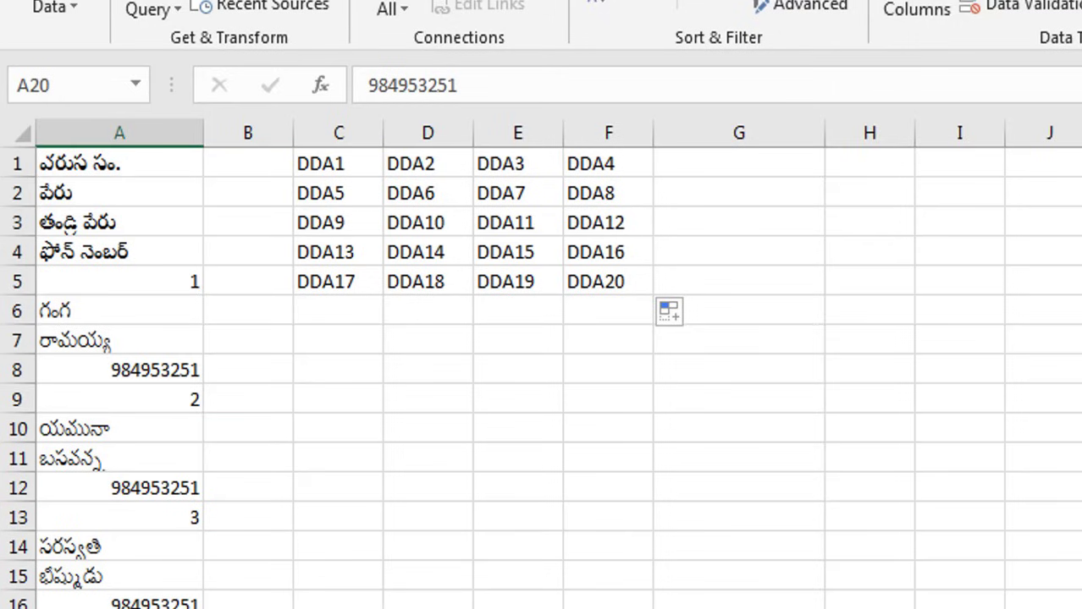
left_click_drag(325, 172, 590, 282)
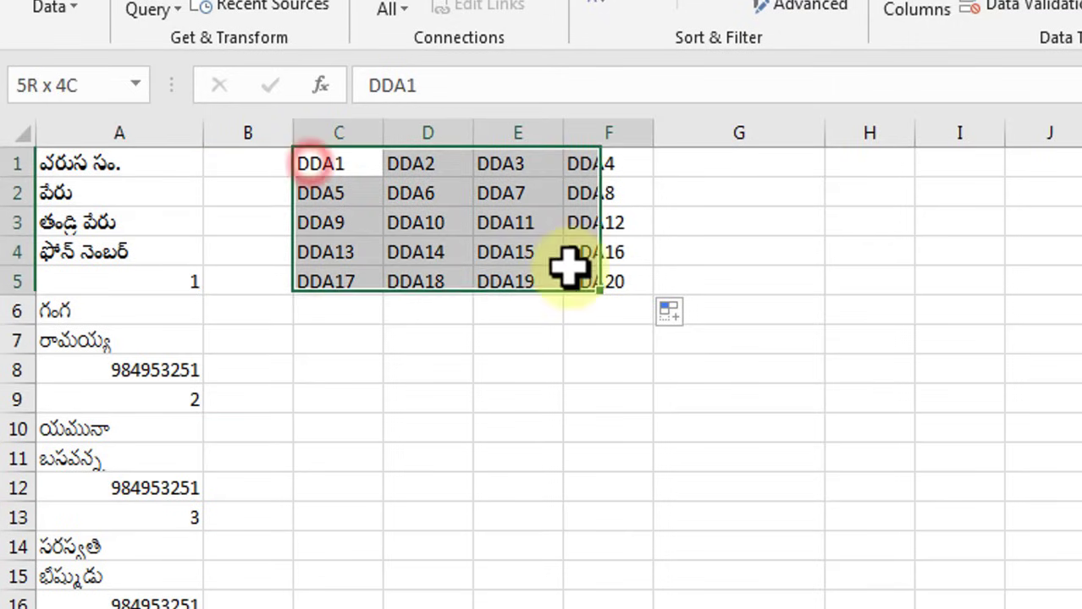
key("ctrl+f")
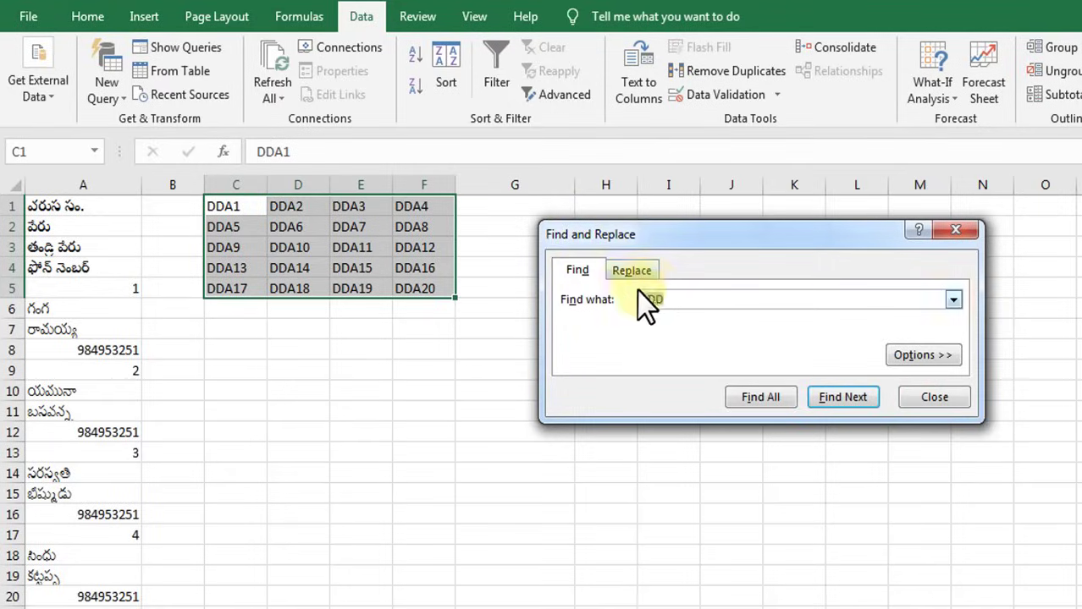
- Replace all DD with = in C1:F5, turning the 20 placeholders into formulas
left_click(631, 271)
left_click(681, 299)
key("BackSpace")
key("BackSpace")
key("BackSpace")
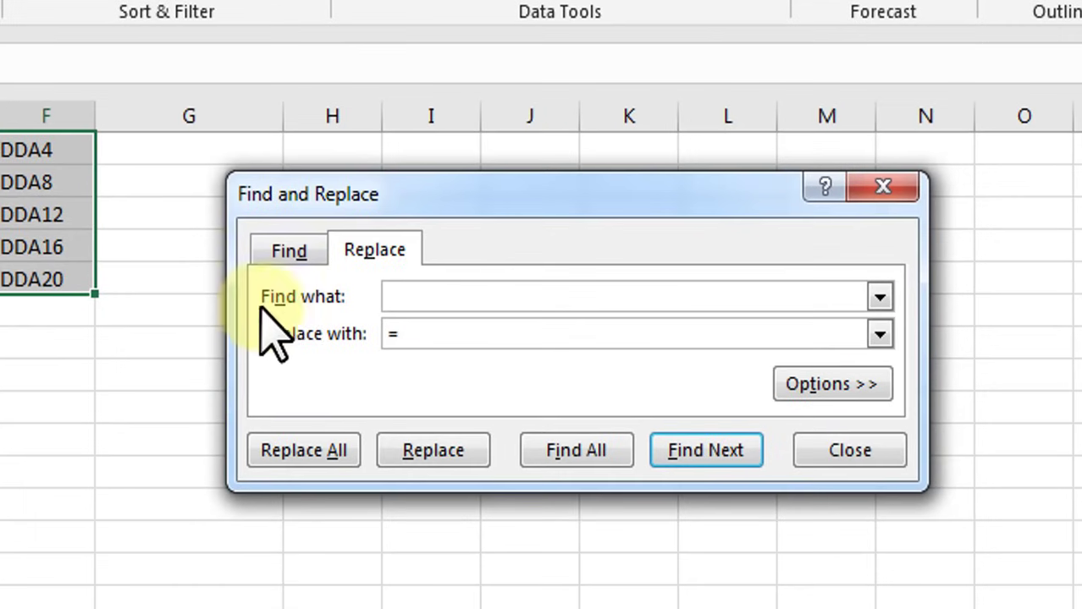
left_click(432, 334)
key("BackSpace")
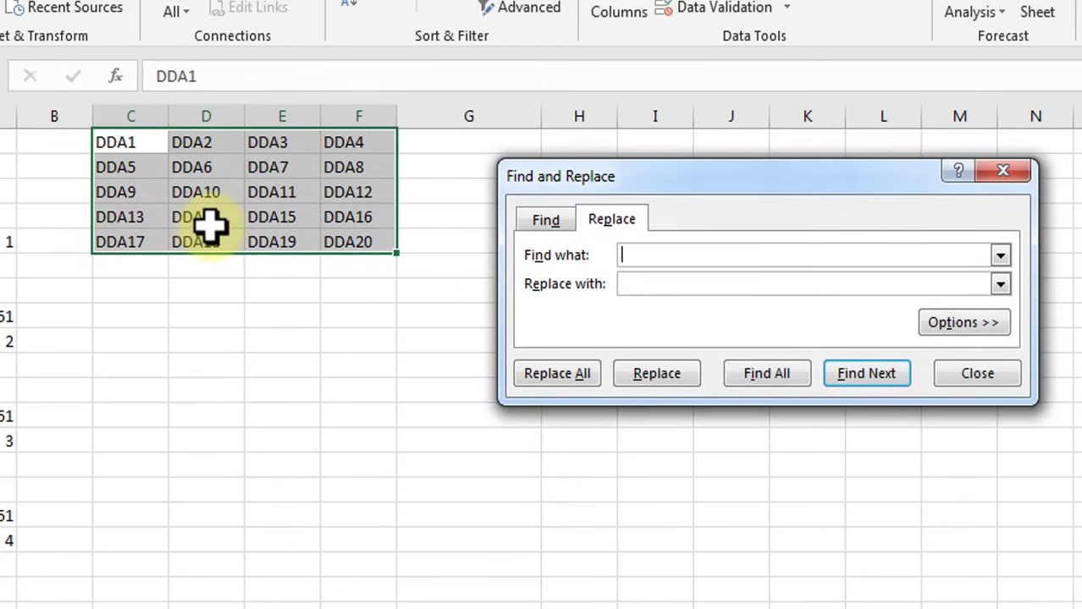
type("DD")
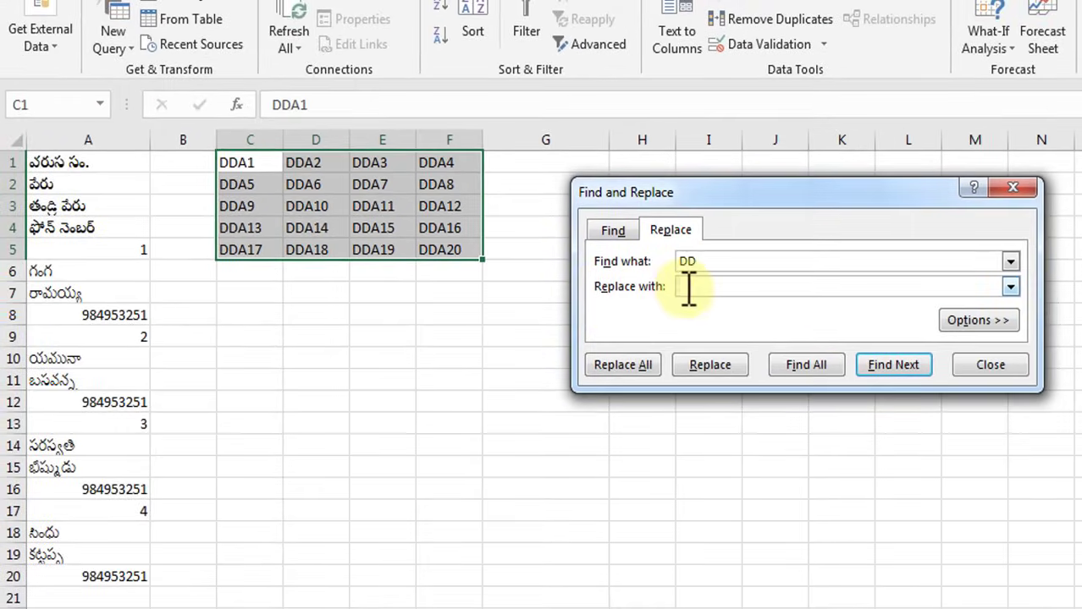
left_click(685, 288)
type("=")
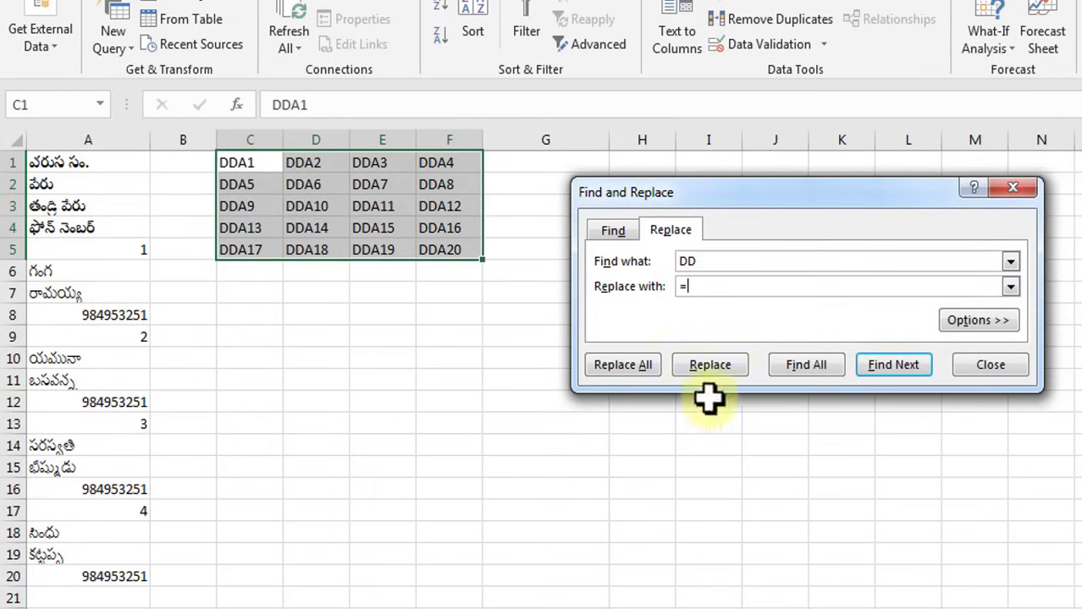
left_click(622, 365)
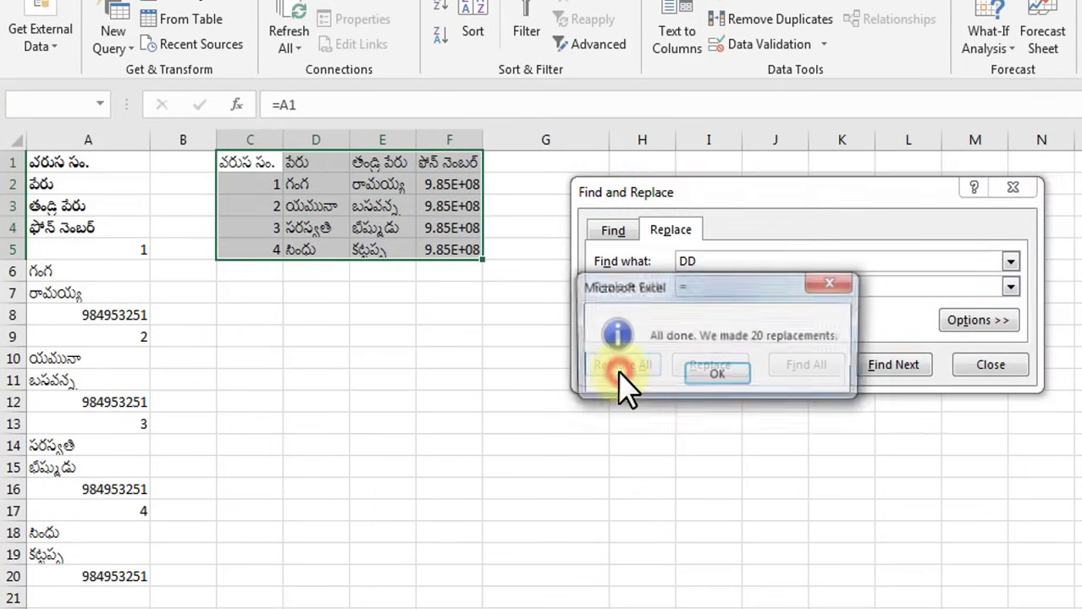
left_click(713, 376)
- Widen column F so phone numbers show in full instead of 9.85E+08, then close Find and Replace
left_click_drag(76, 210, 85, 512)
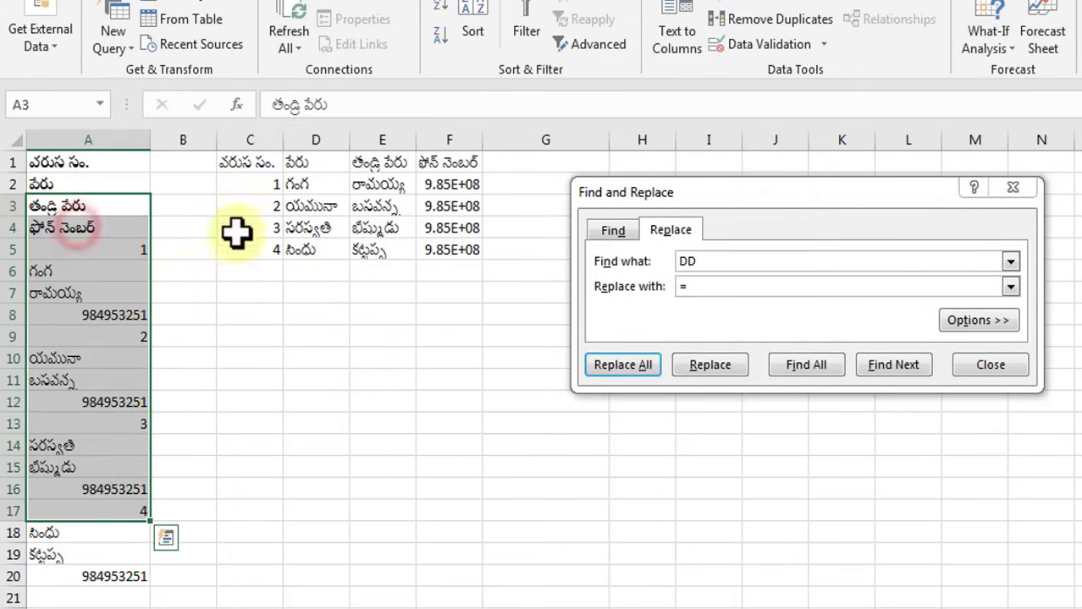
left_click_drag(254, 205, 459, 247)
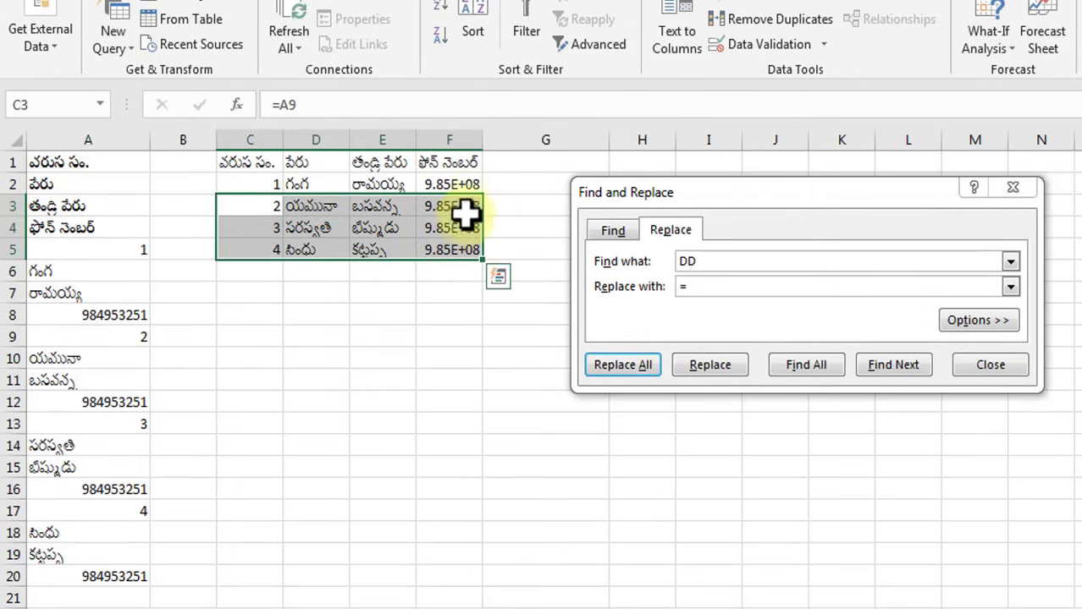
left_click(457, 228)
left_click_drag(482, 139, 550, 149)
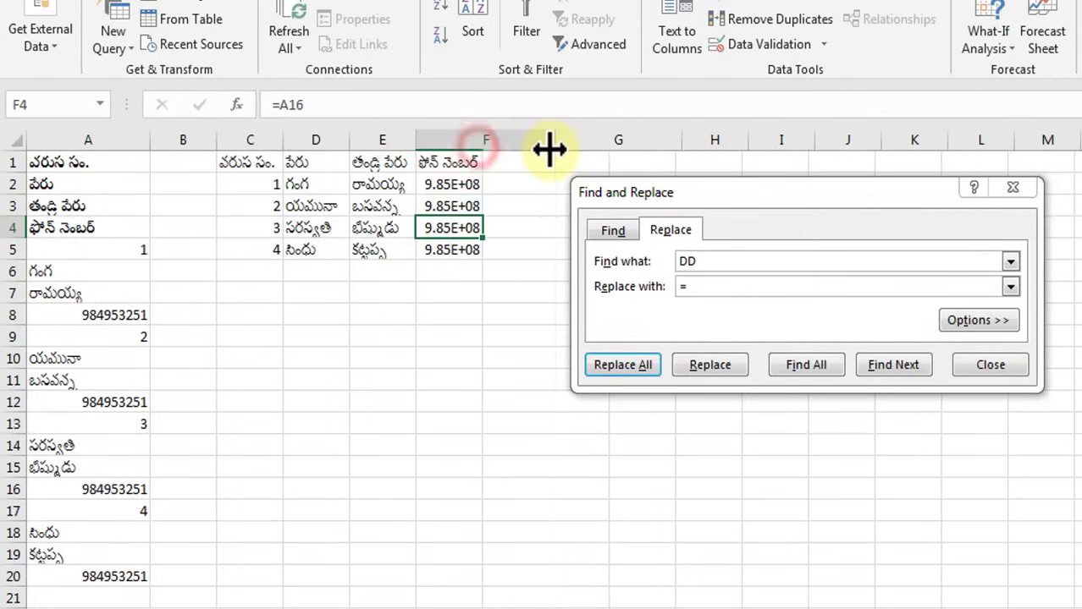
left_click(479, 290)
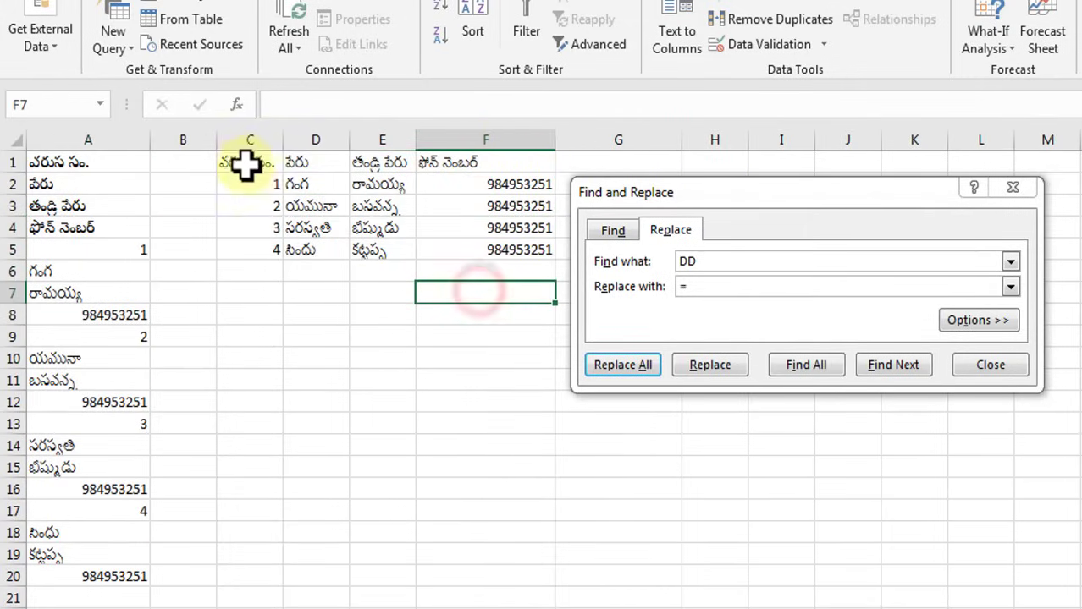
left_click_drag(245, 165, 487, 245)
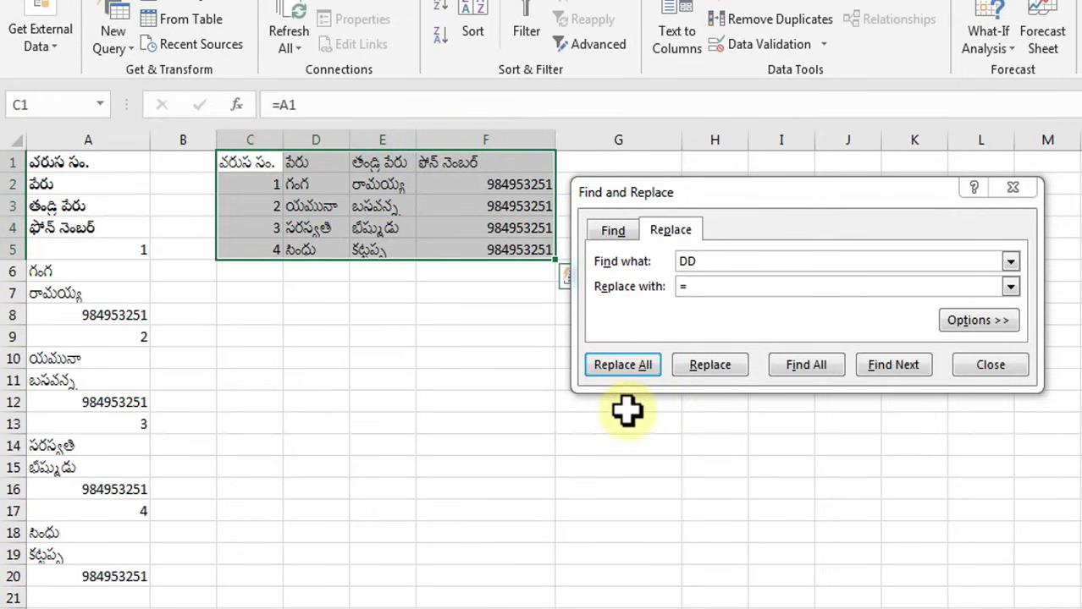
left_click(988, 366)
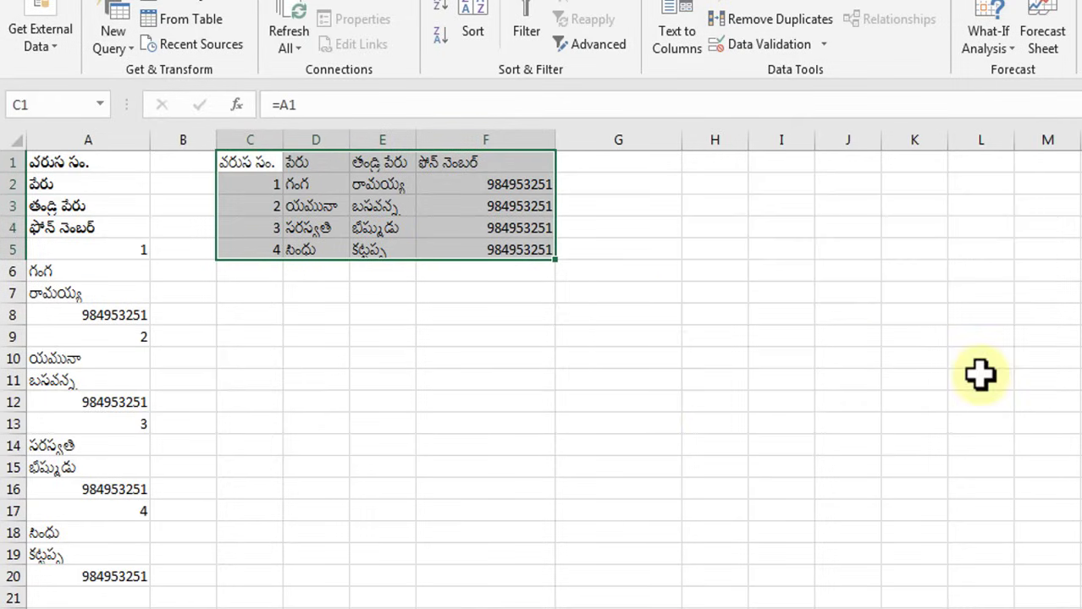